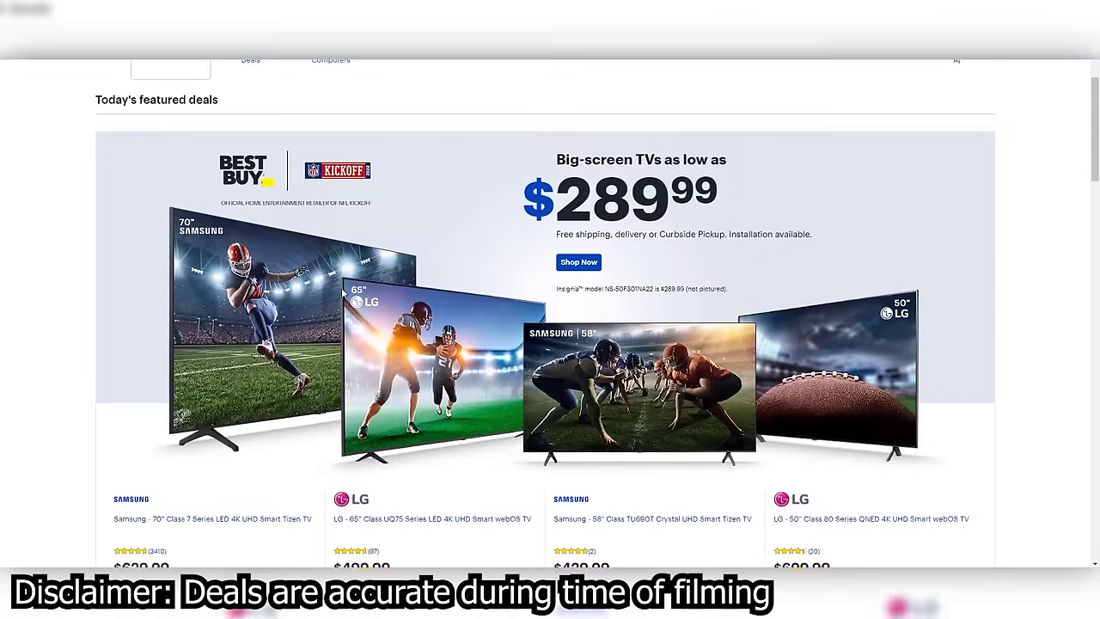
# Step: Open the offer for savings on select Samsung Galaxy Tab tablets from the tablet deals
pyautogui.scroll(-4, 349, 293)
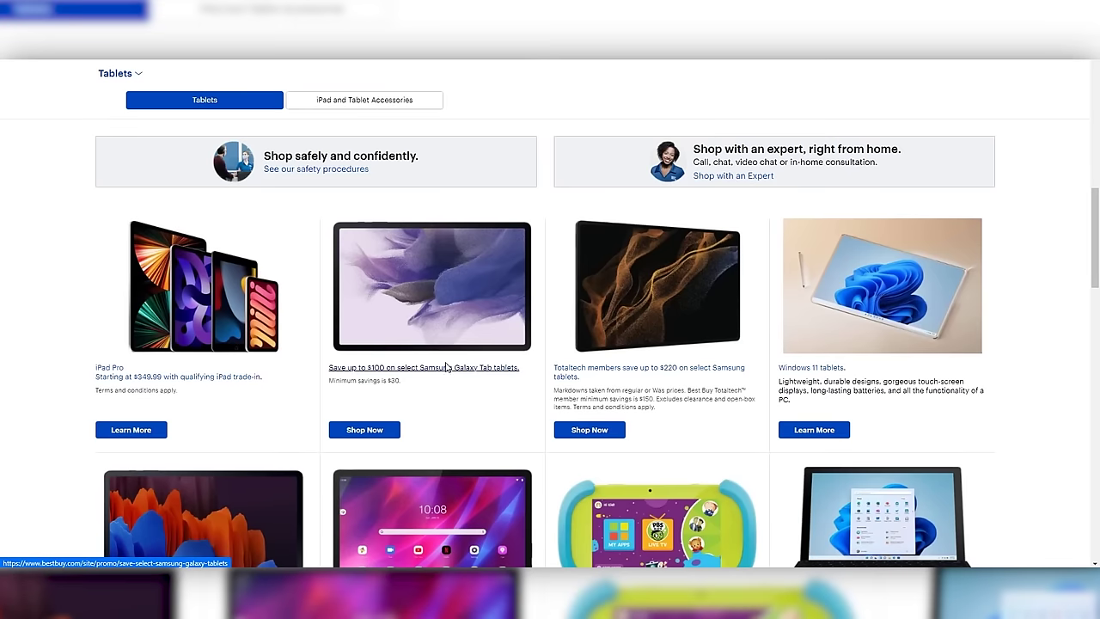
pyautogui.click(480, 321)
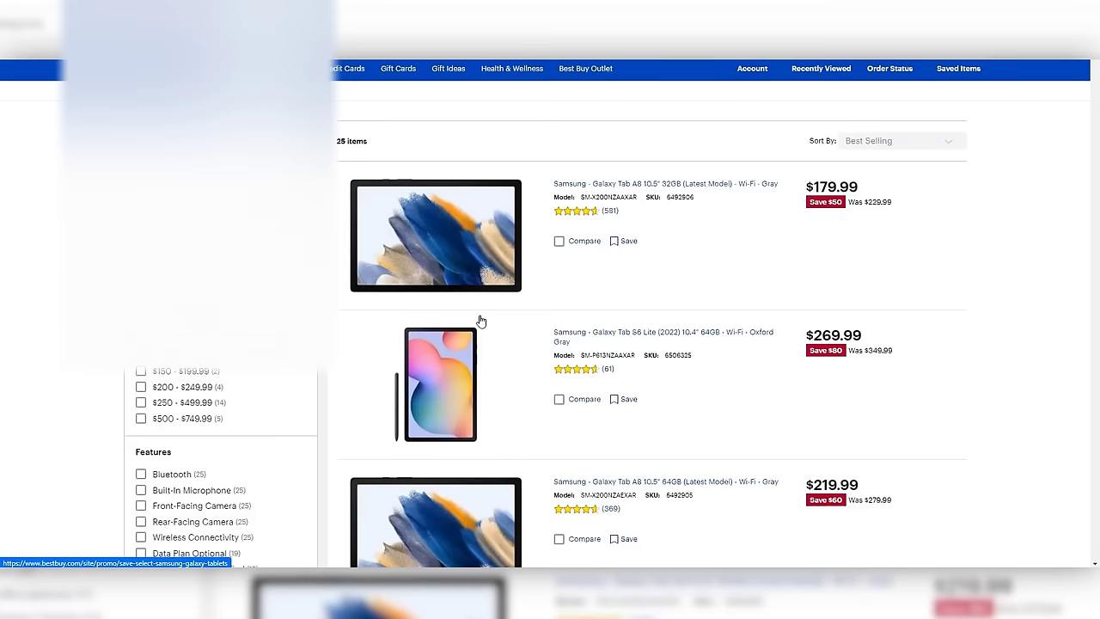
pyautogui.moveTo(872, 134); pyautogui.dragTo(896, 148)
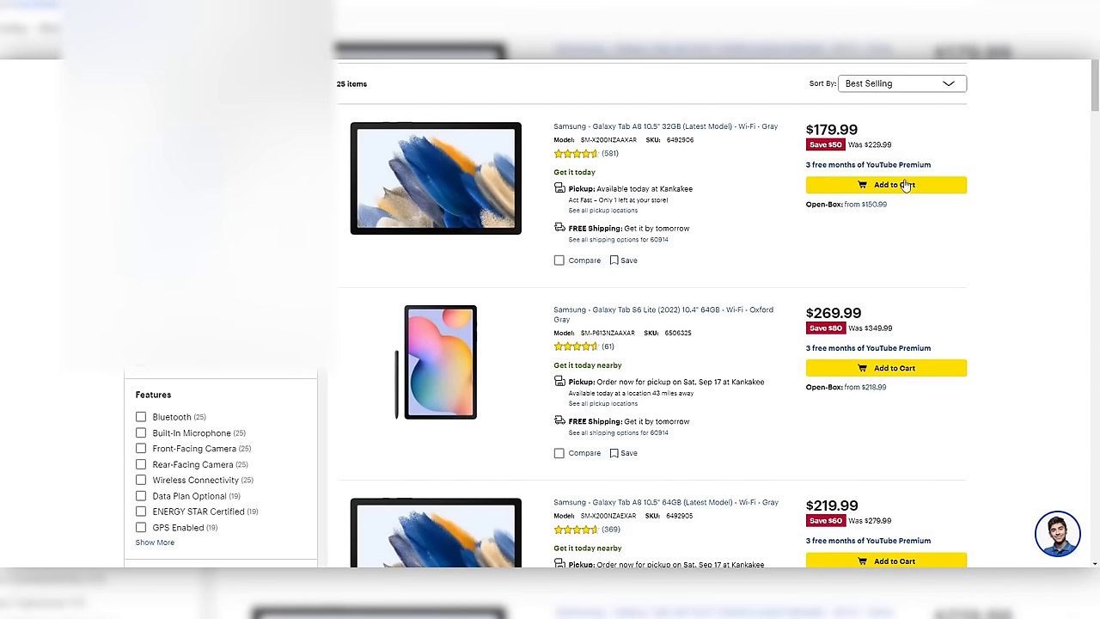
# Step: Examine the sale prices and savings across the listed Samsung Galaxy tablets
pyautogui.scroll(-3, 908, 211)
pyautogui.scroll(-4, 910, 223)
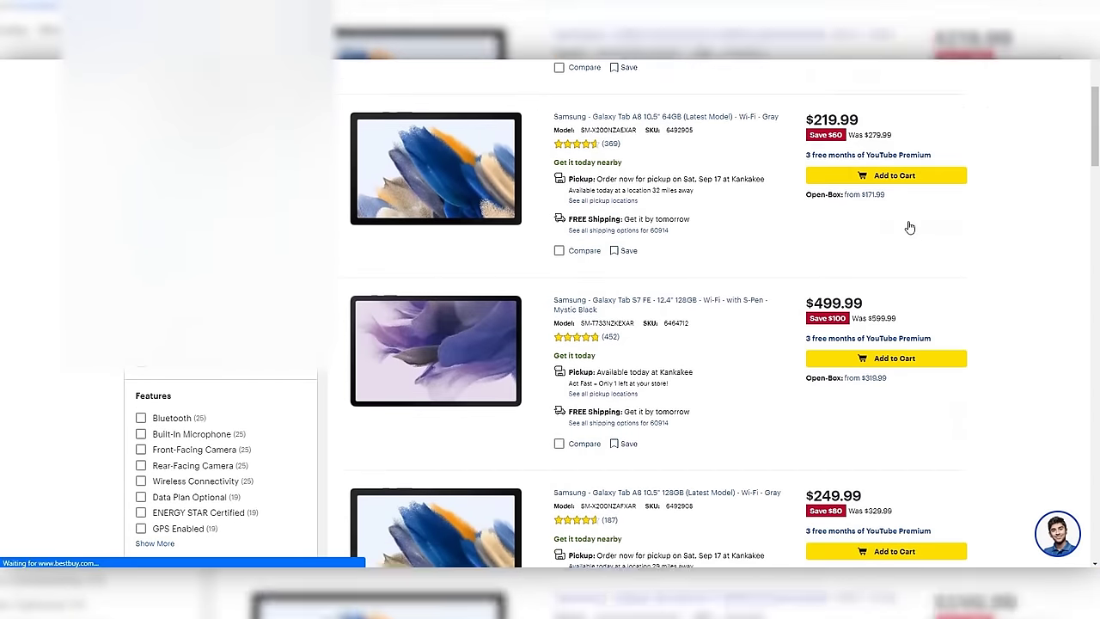
pyautogui.scroll(-5, 908, 228)
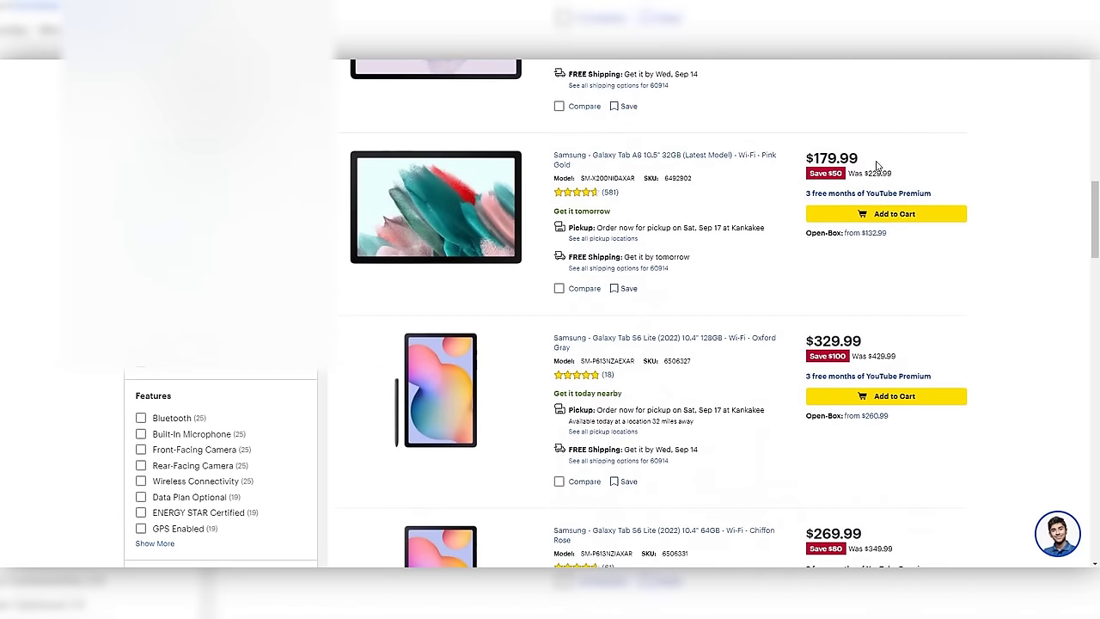
pyautogui.moveTo(861, 160); pyautogui.dragTo(813, 160)
pyautogui.click(827, 183)
pyautogui.scroll(-2, 831, 215)
pyautogui.scroll(-5, 831, 217)
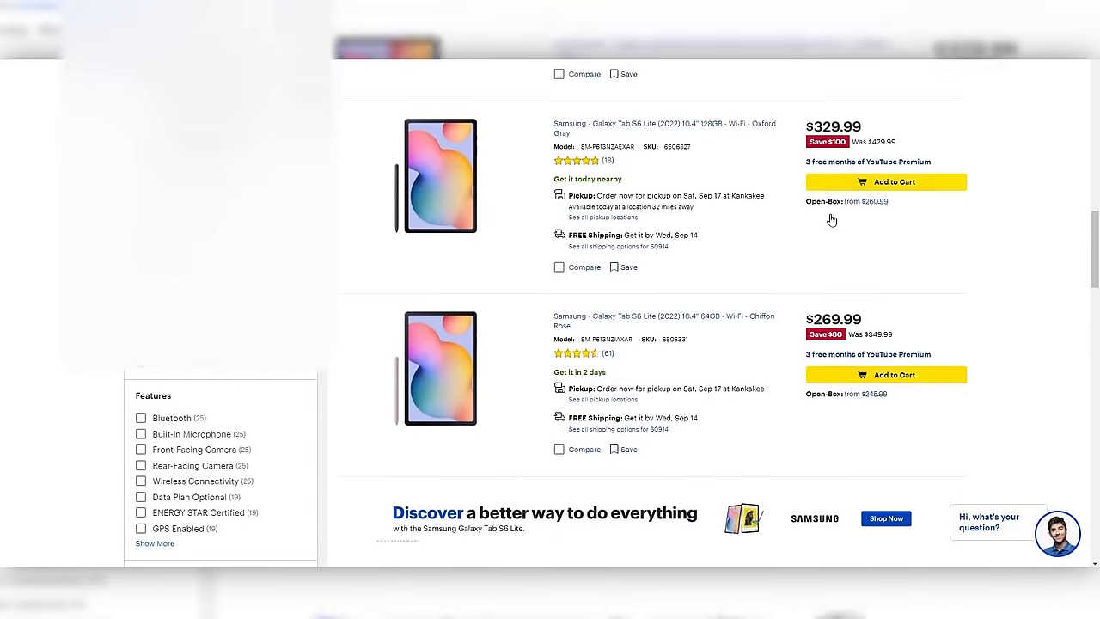
pyautogui.scroll(-2, 830, 222)
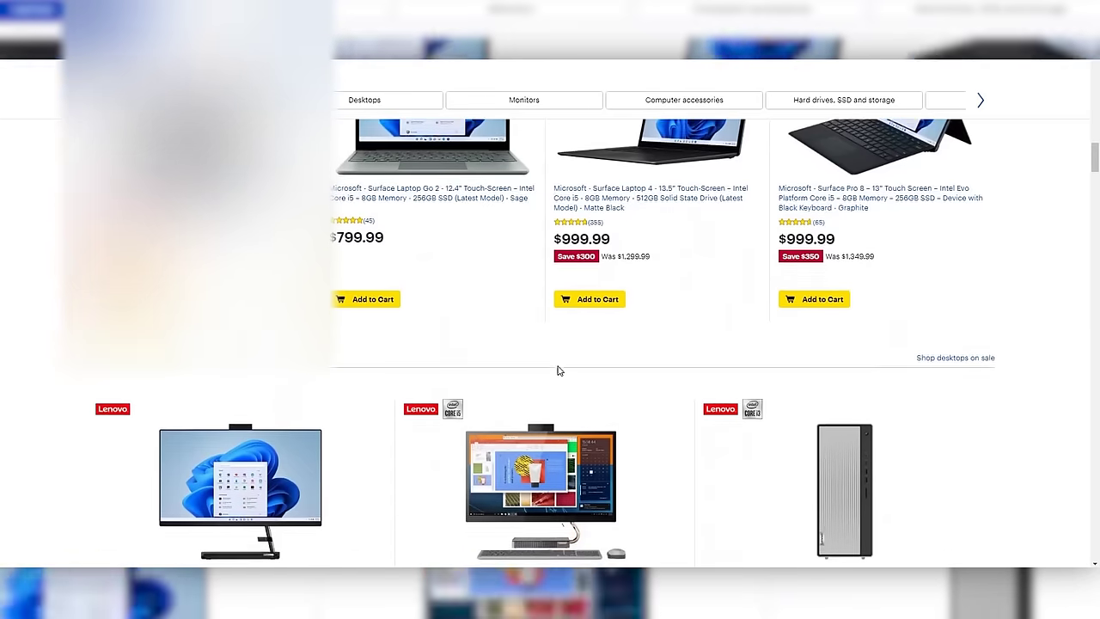
# Step: Examine the discounted Lenovo and HP desktops, highlighting the savings and original price of the Lenovo IdeaCentre 5i Desktop
pyautogui.scroll(-2, 560, 368)
pyautogui.moveTo(761, 428); pyautogui.dragTo(725, 445)
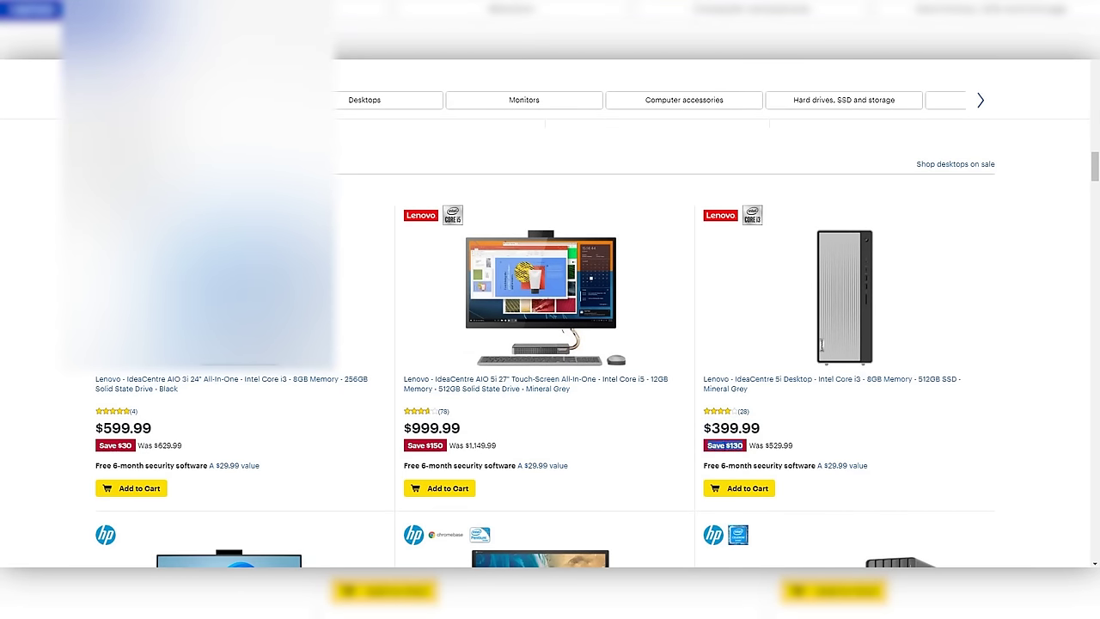
pyautogui.moveTo(792, 445); pyautogui.dragTo(748, 445)
pyautogui.scroll(-1, 771, 438)
pyautogui.scroll(-4, 771, 440)
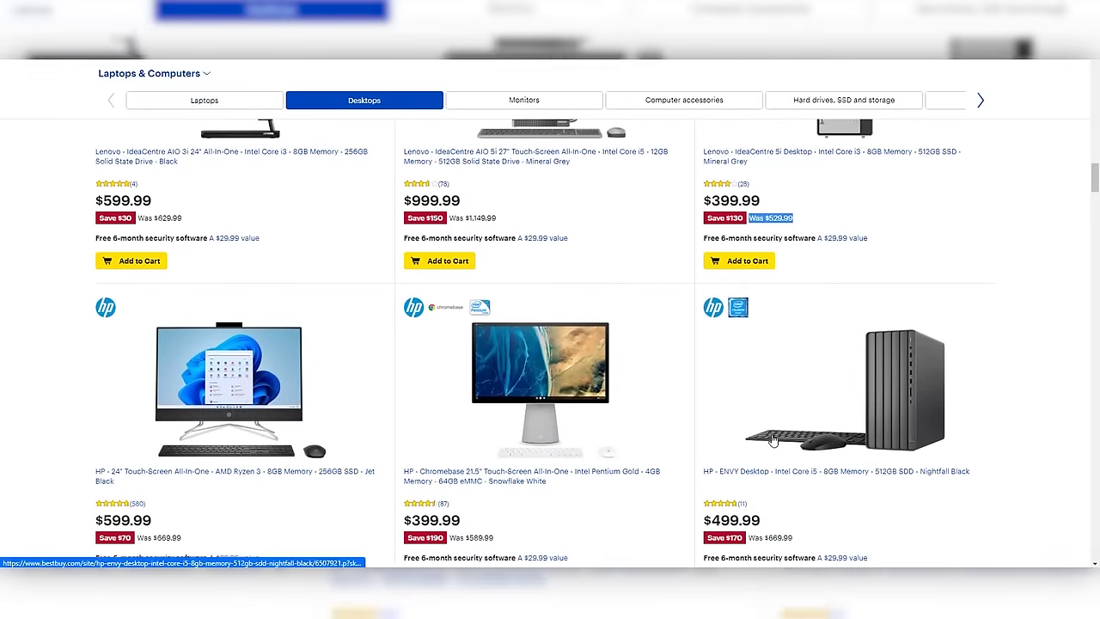
pyautogui.scroll(-3, 771, 442)
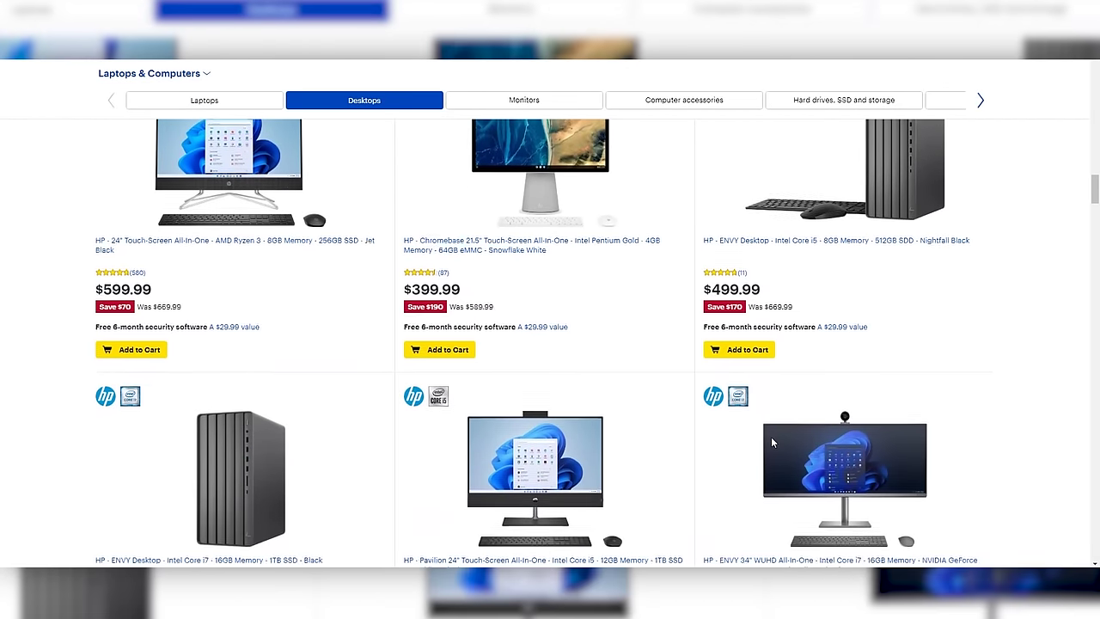
pyautogui.scroll(-3, 771, 442)
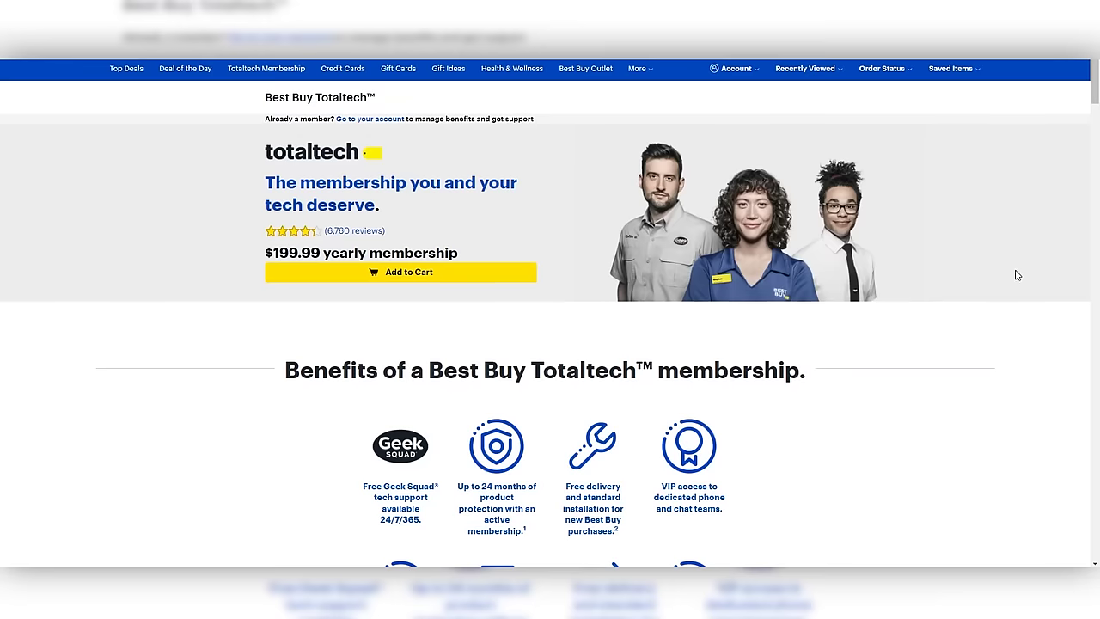
# Step: Review the benefits listed for the Best Buy Totaltech membership
pyautogui.scroll(-5, 1017, 275)
pyautogui.scroll(6, 1017, 276)
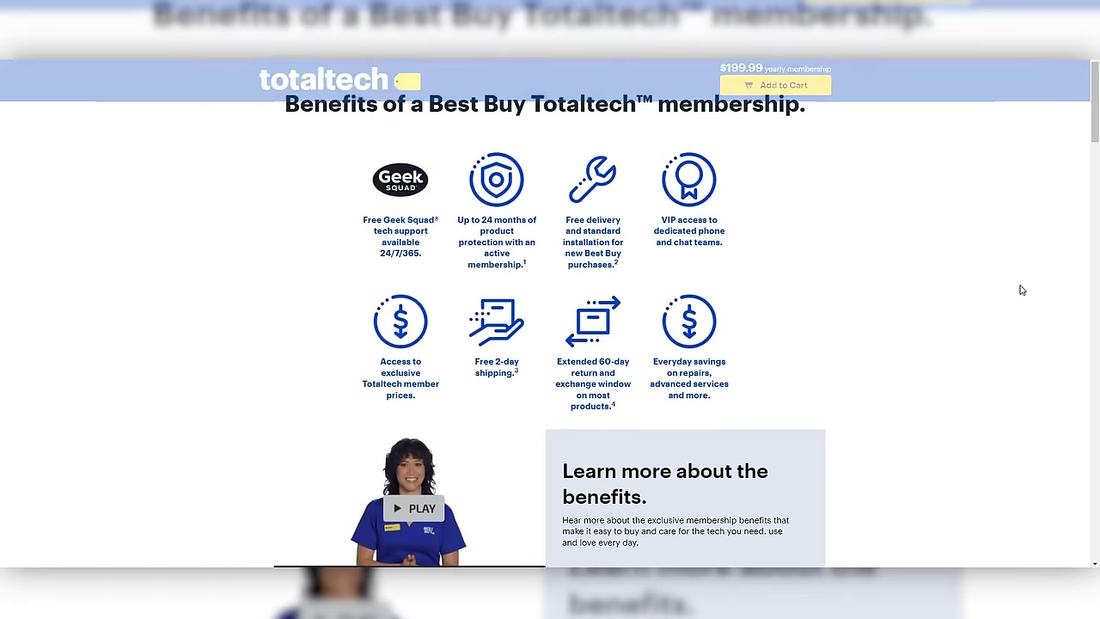
pyautogui.scroll(-3, 1019, 293)
pyautogui.scroll(-10, 1018, 293)
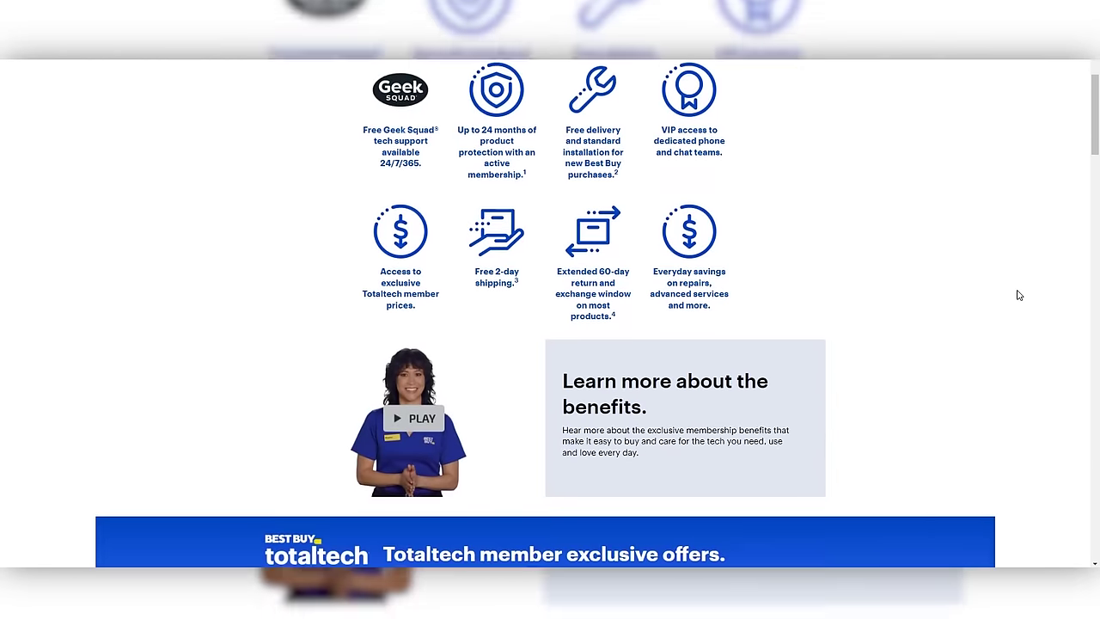
pyautogui.scroll(-5, 1096, 392)
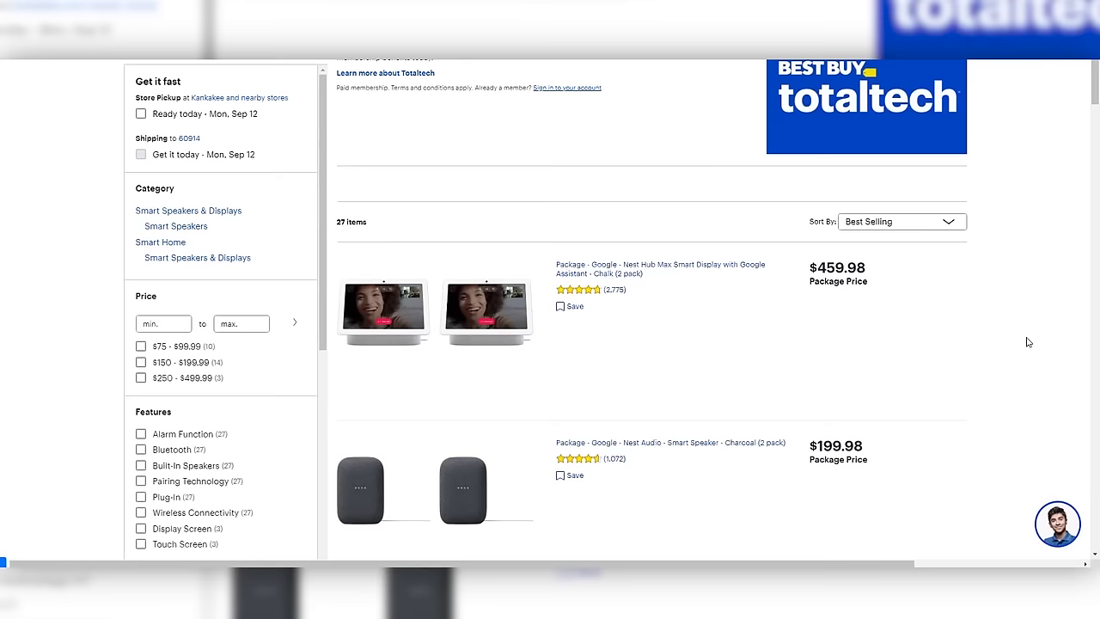
# Step: Examine the Google Nest smart speaker and display packages and their package prices
pyautogui.scroll(-2, 1028, 340)
pyautogui.scroll(-1, 1027, 342)
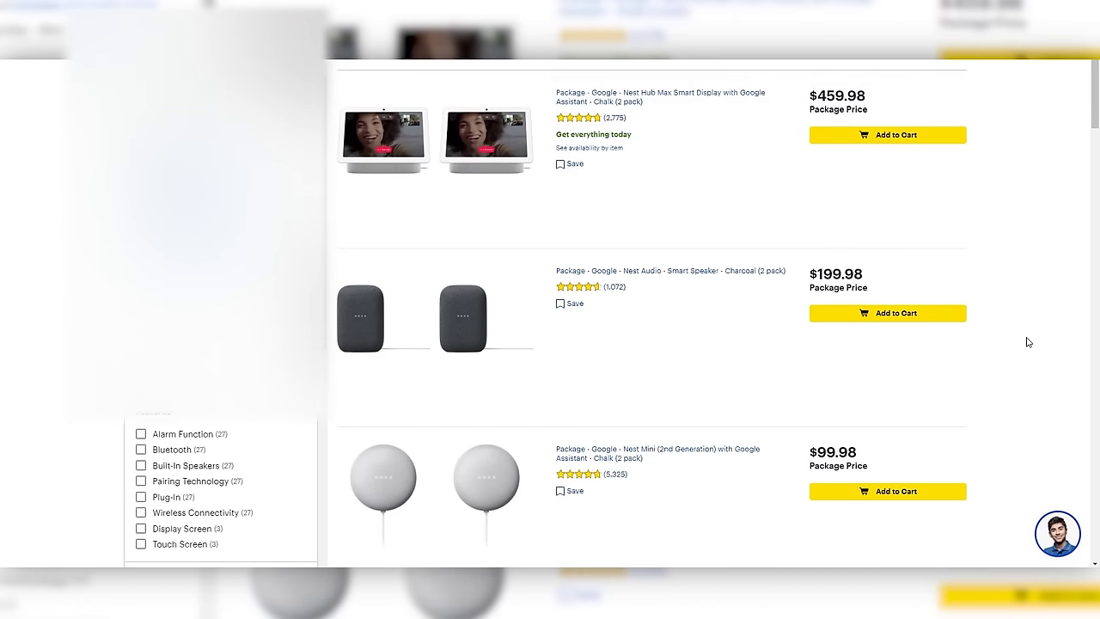
pyautogui.scroll(1, 1028, 342)
pyautogui.scroll(-3, 1027, 342)
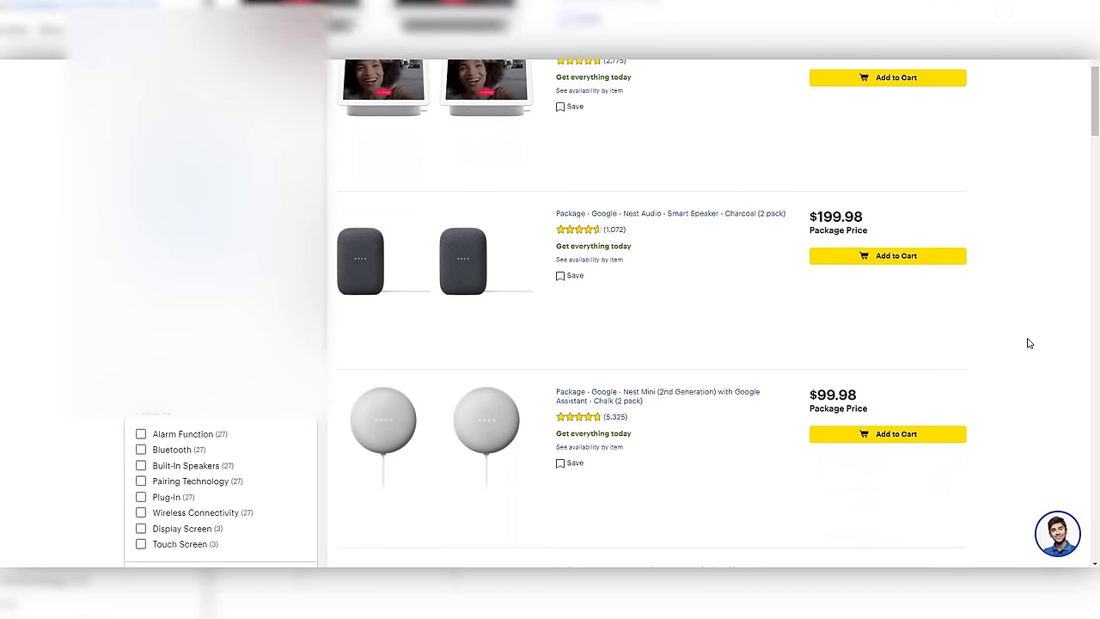
pyautogui.moveTo(864, 343); pyautogui.dragTo(797, 344)
pyautogui.click(981, 347)
pyautogui.scroll(-3, 1000, 346)
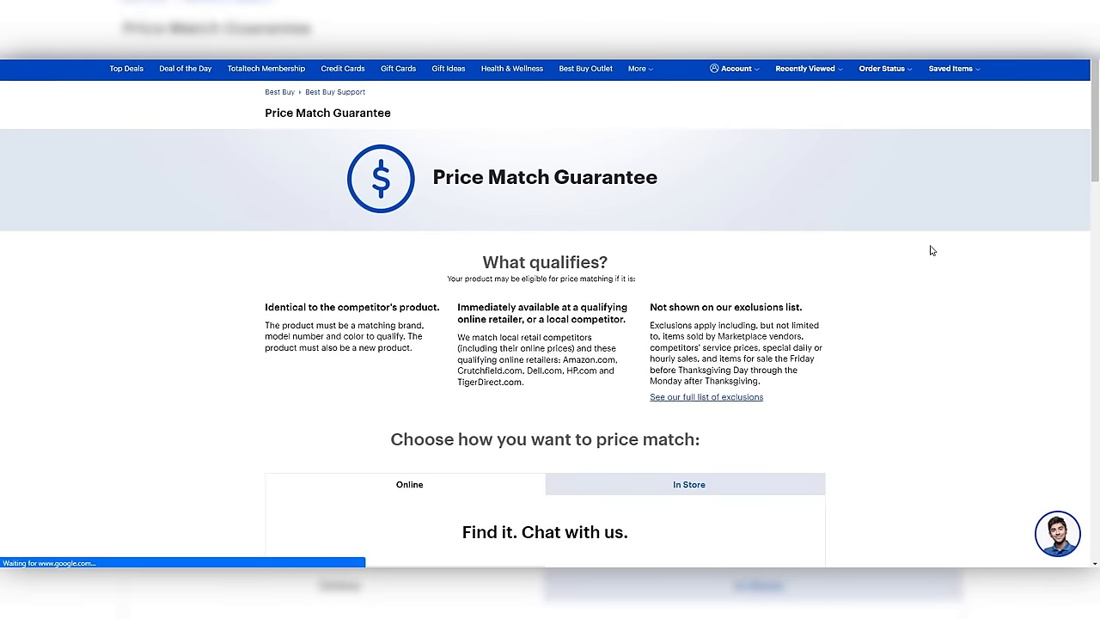
# Step: Read what qualifies for the Price Match Guarantee and how to request an online price match
pyautogui.scroll(-1, 932, 250)
pyautogui.scroll(-1, 957, 250)
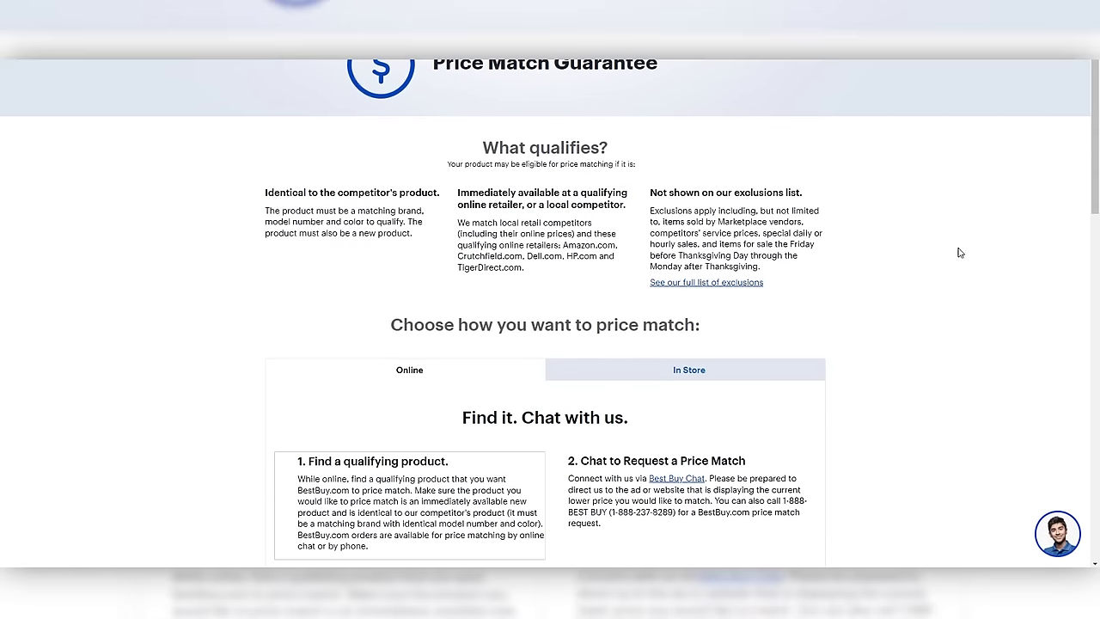
pyautogui.scroll(-2, 961, 250)
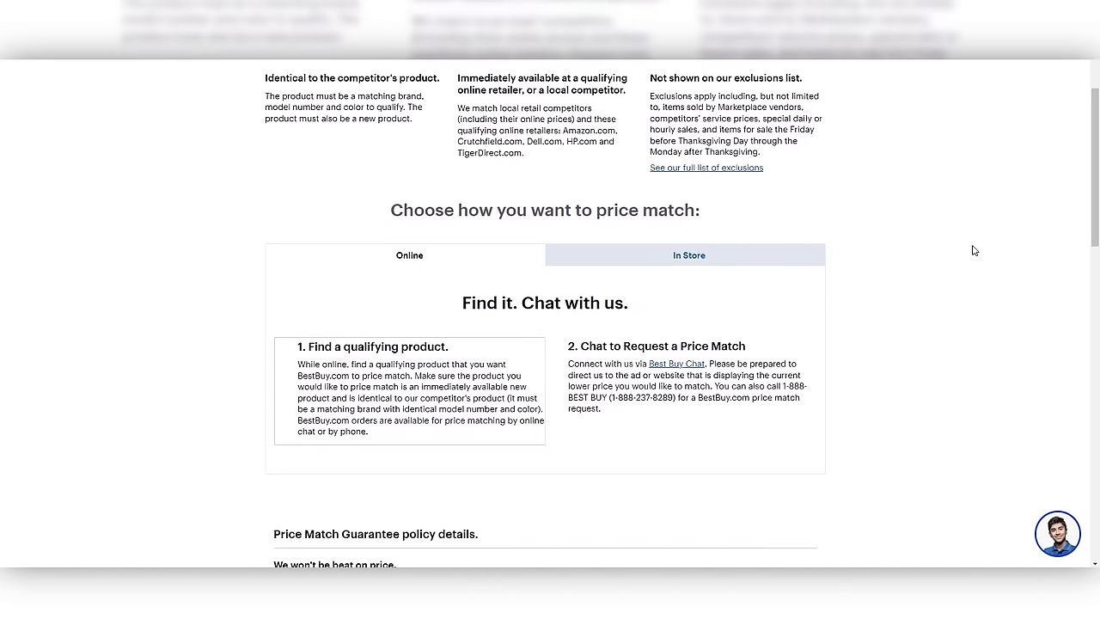
pyautogui.scroll(-1, 975, 250)
pyautogui.scroll(-2, 975, 250)
pyautogui.scroll(-2, 975, 250)
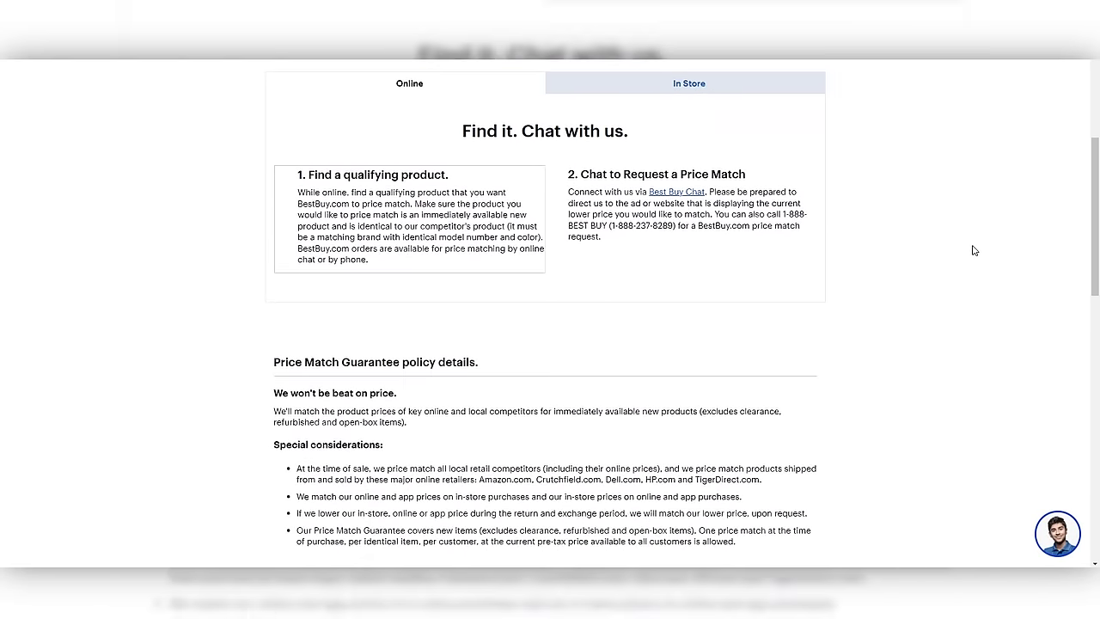
# Step: Highlight the policy statement about matching product prices of key online and local competitors in the Price Match Guarantee details
pyautogui.scroll(-2, 975, 250)
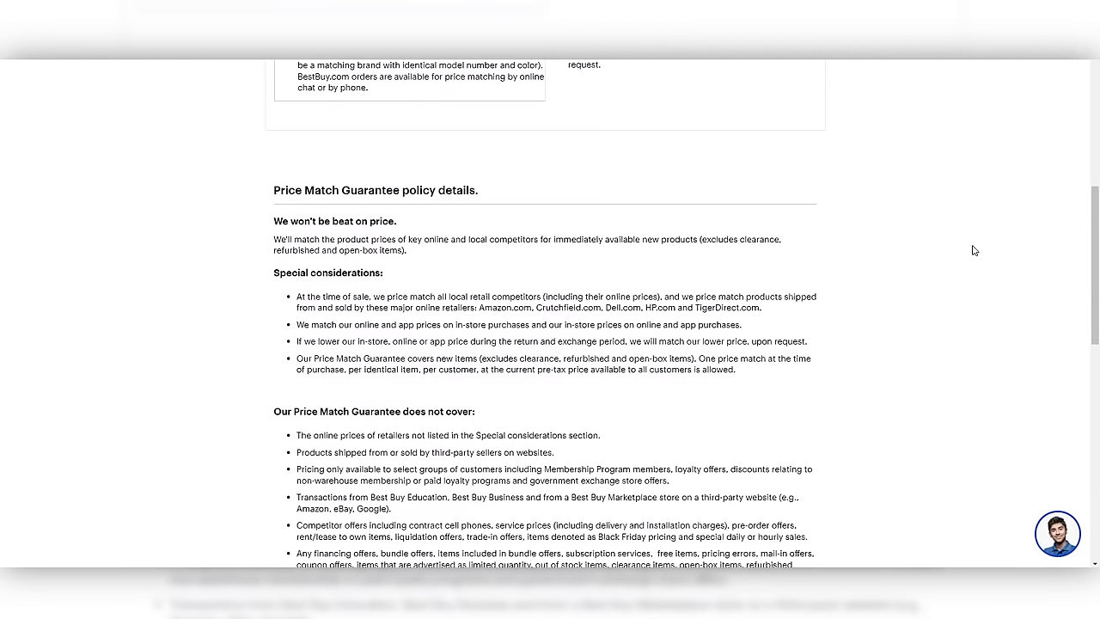
pyautogui.tripleClick(419, 256)
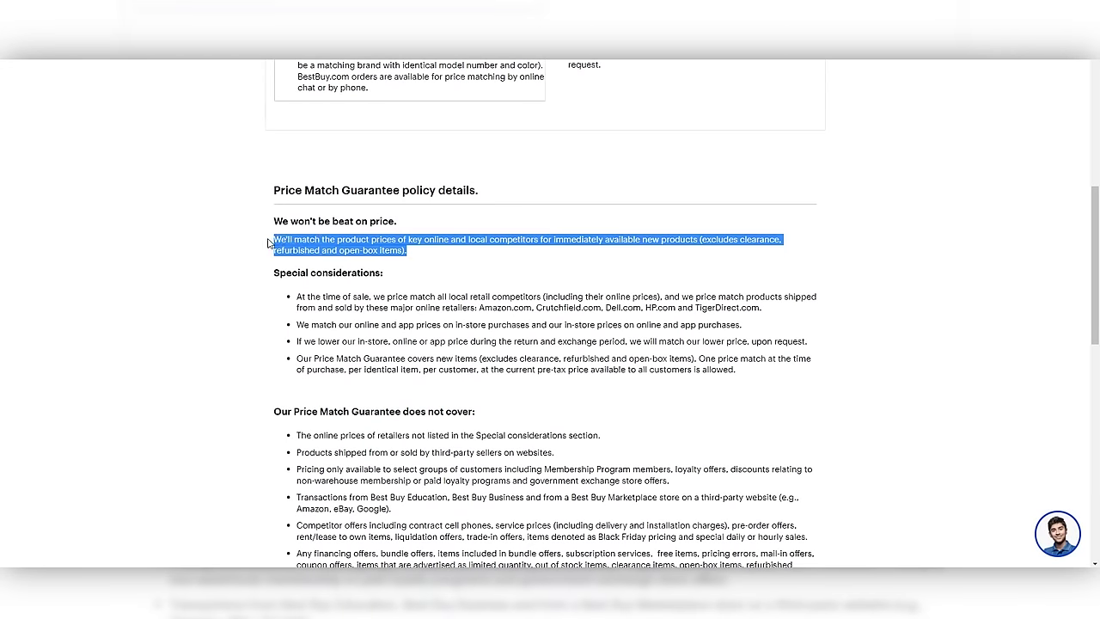
pyautogui.click(865, 264)
pyautogui.scroll(5, 865, 264)
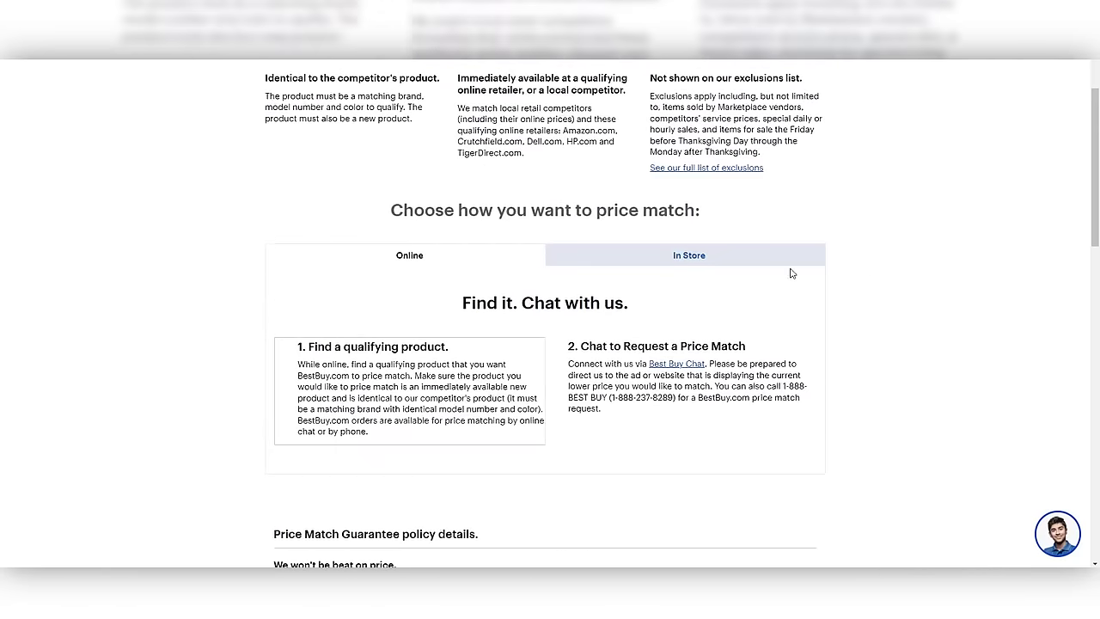
# Step: Show the In Store price match instructions and read them along with the policy details
pyautogui.click(740, 265)
pyautogui.scroll(-1, 914, 293)
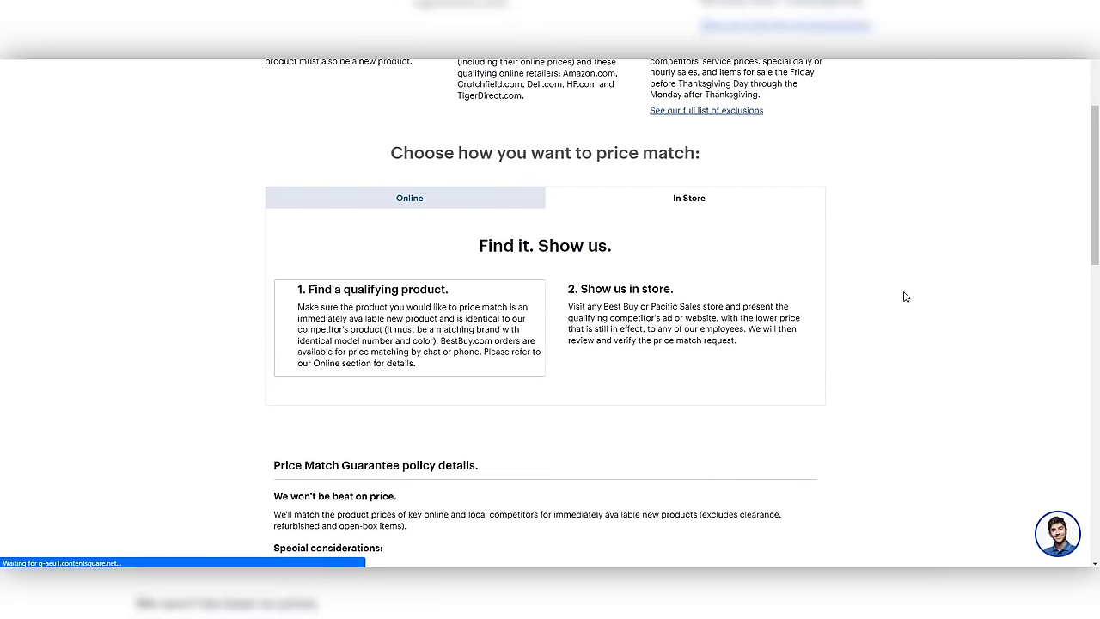
pyautogui.scroll(-2, 864, 301)
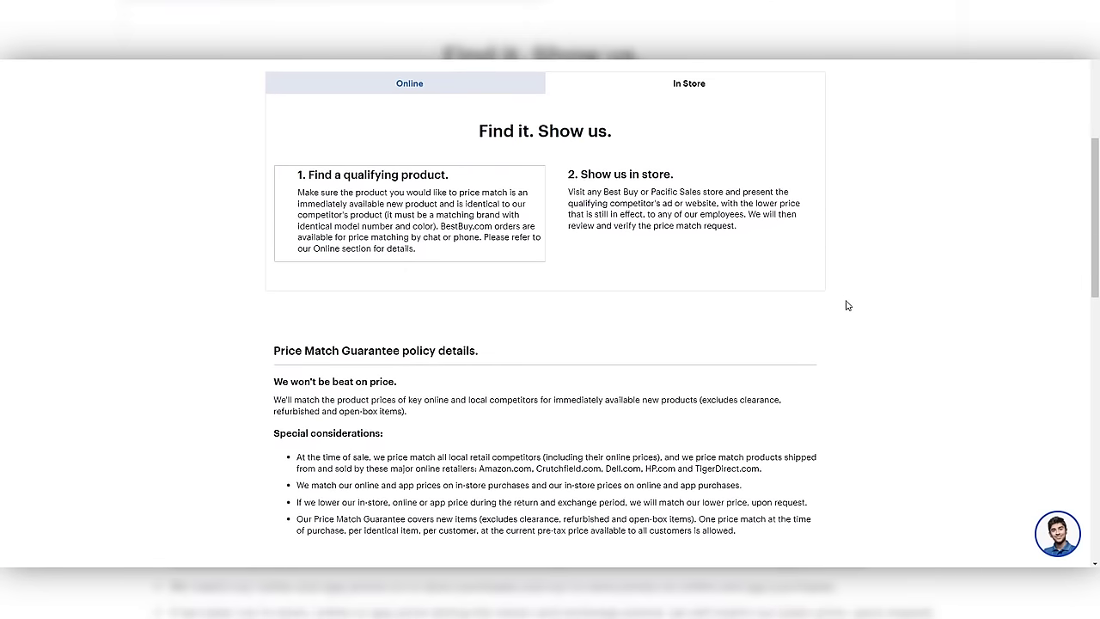
pyautogui.scroll(-2, 773, 337)
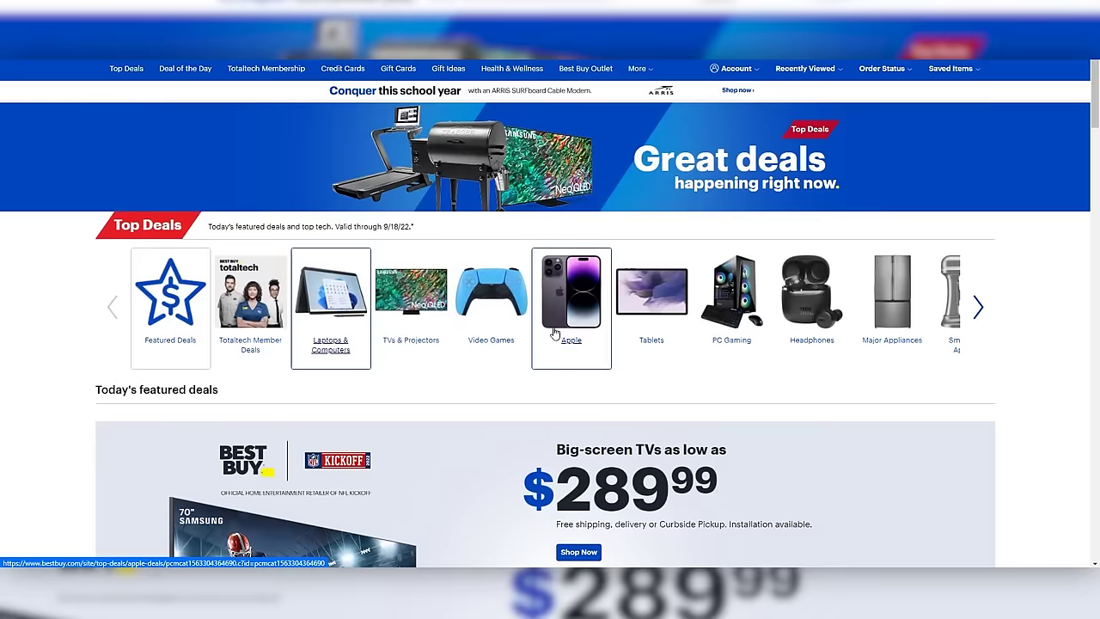
# Step: Browse the Laptops & Computers top deals and check the discounted laptop prices
pyautogui.scroll(-3, 553, 332)
pyautogui.scroll(-4, 555, 370)
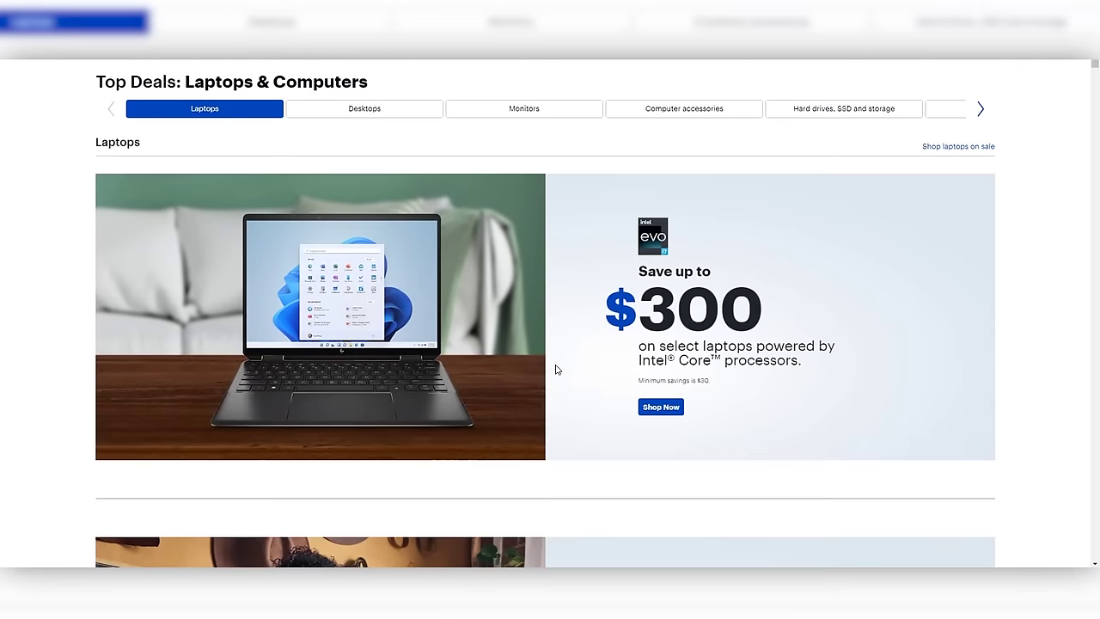
pyautogui.scroll(-7, 556, 370)
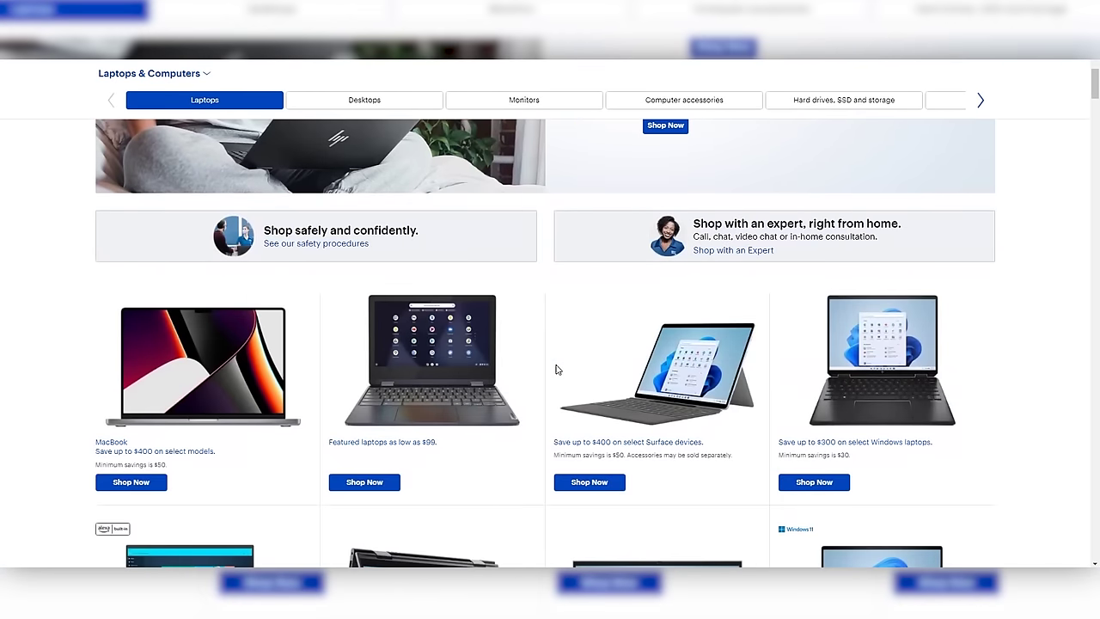
pyautogui.scroll(-12, 555, 370)
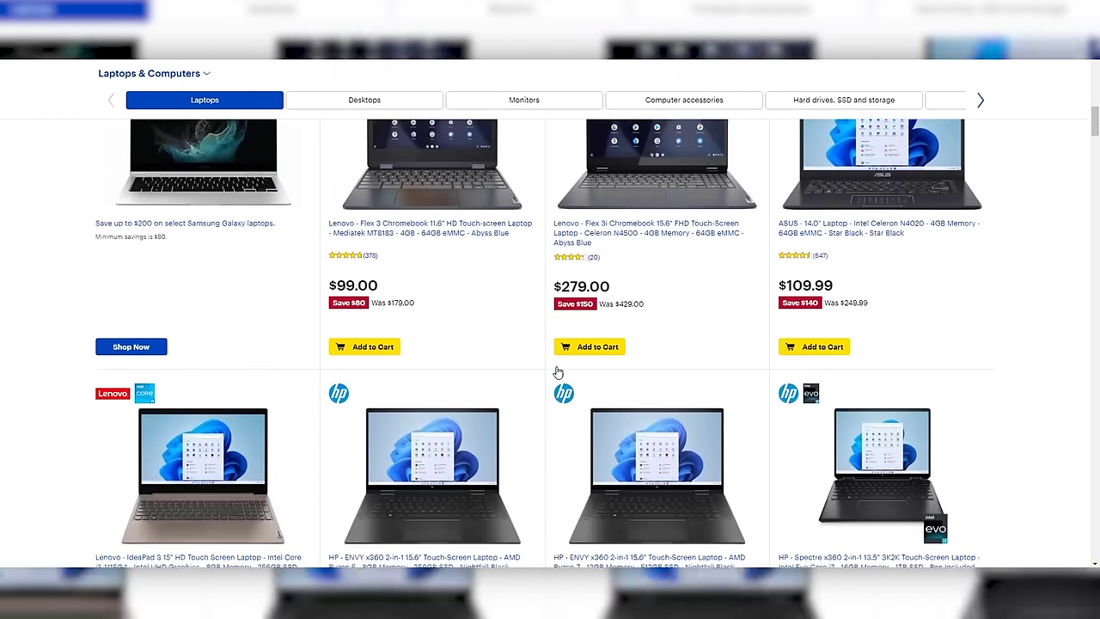
pyautogui.scroll(-2, 557, 371)
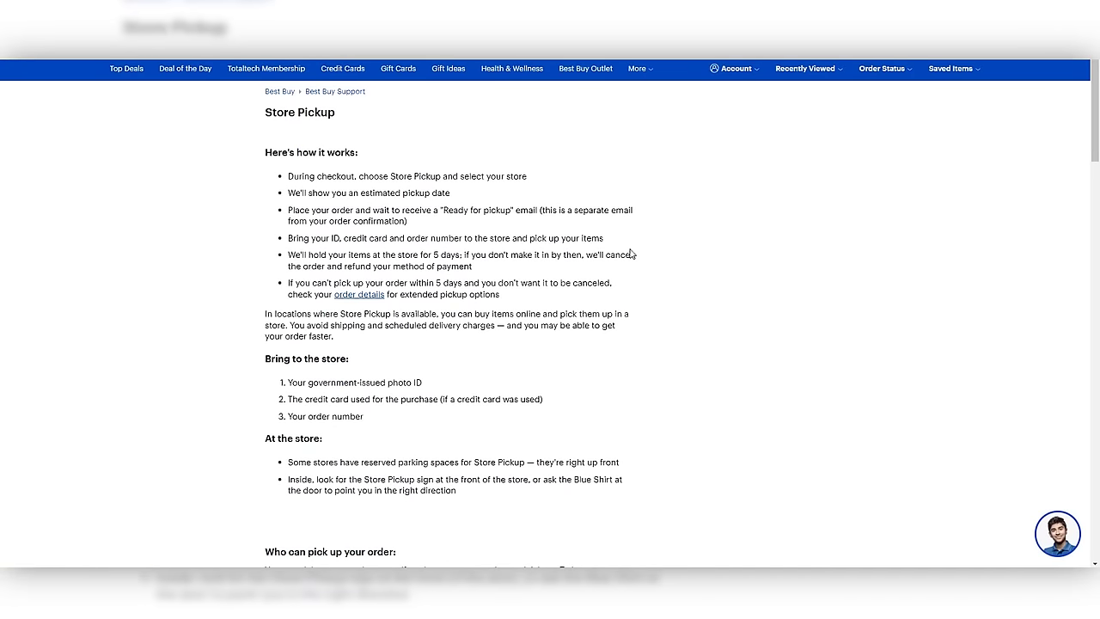
# Step: Read the Store Pickup rules on what to bring, who can collect the order, ship to store and warehouse pickup
pyautogui.scroll(-1, 631, 253)
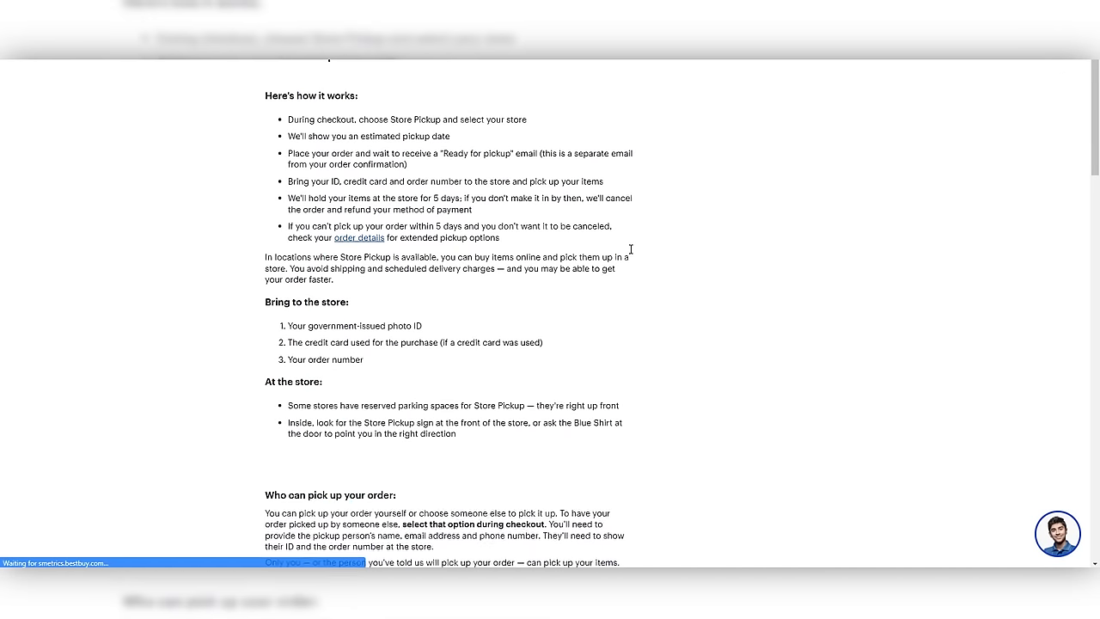
pyautogui.scroll(-3, 631, 254)
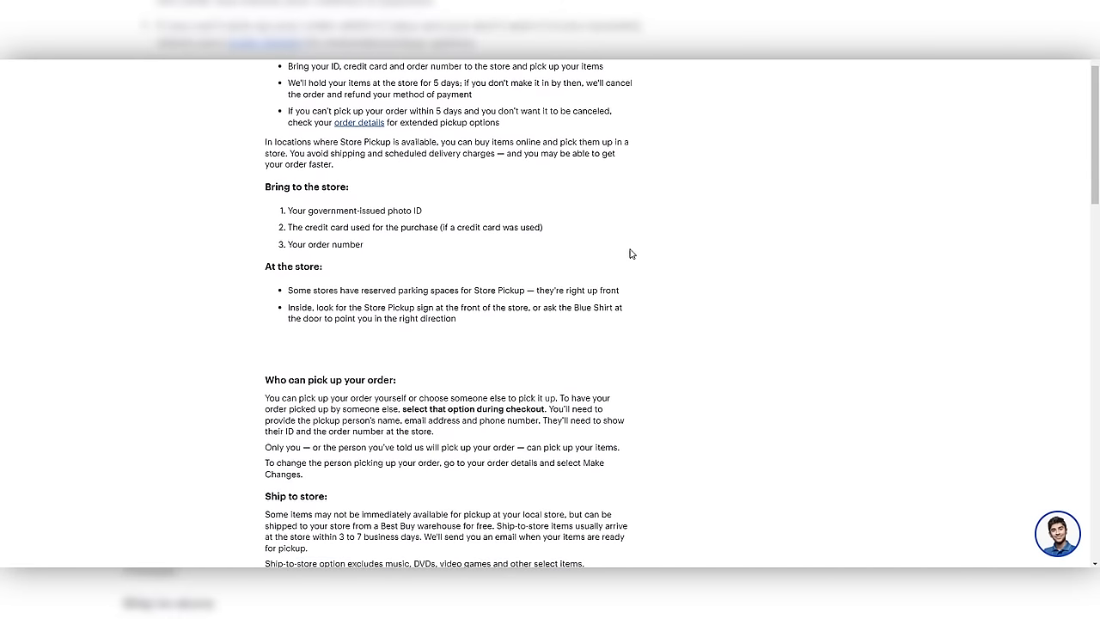
pyautogui.scroll(-1, 631, 254)
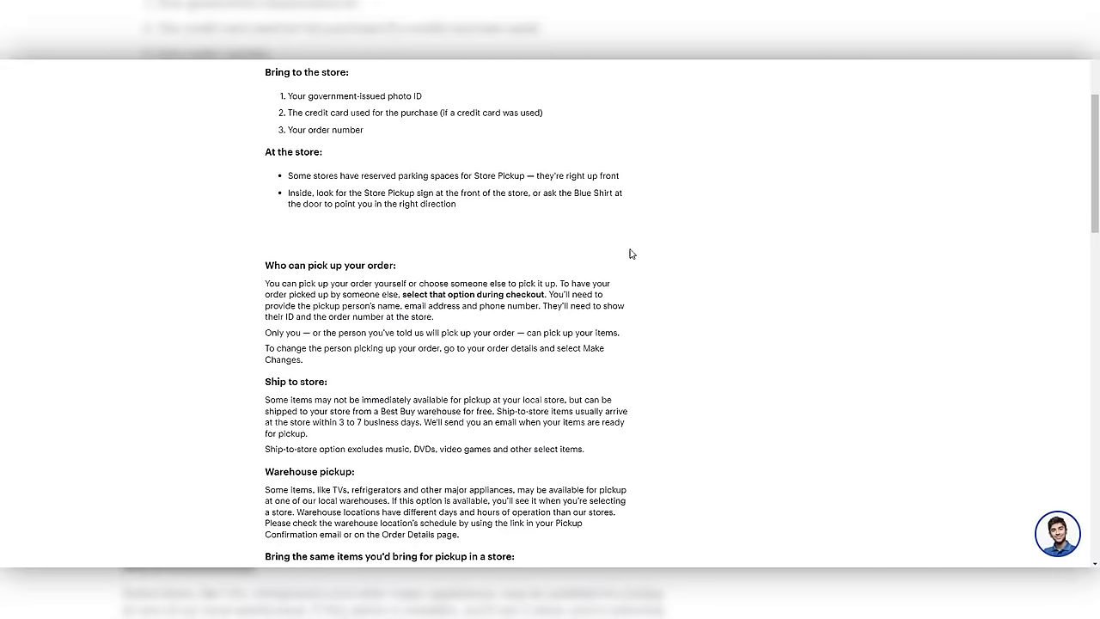
pyautogui.scroll(-1, 631, 254)
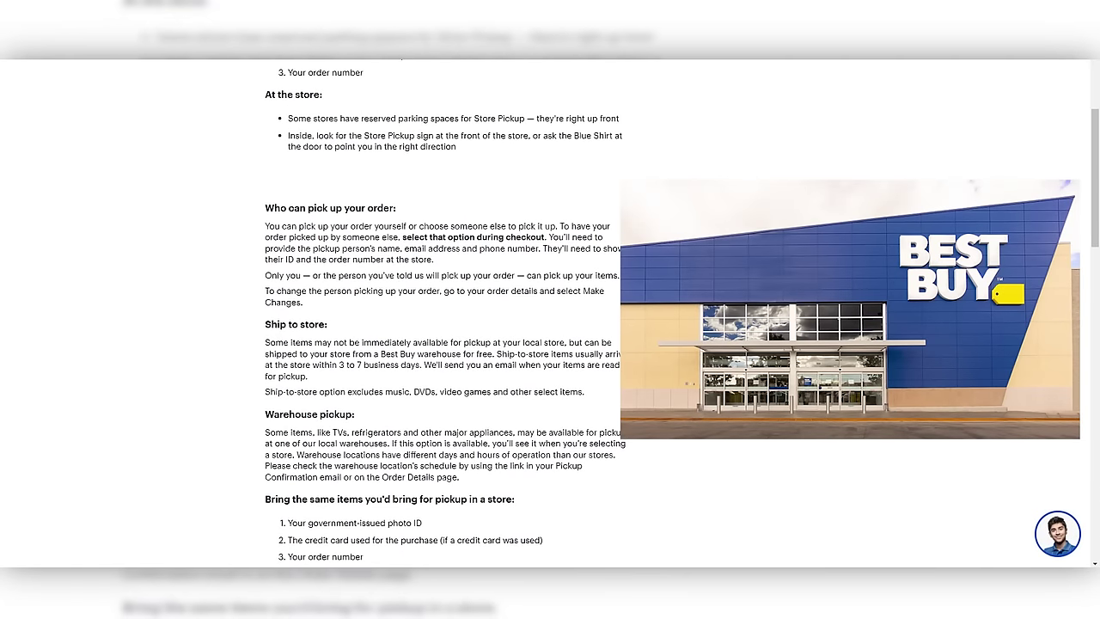
pyautogui.scroll(-1, 631, 254)
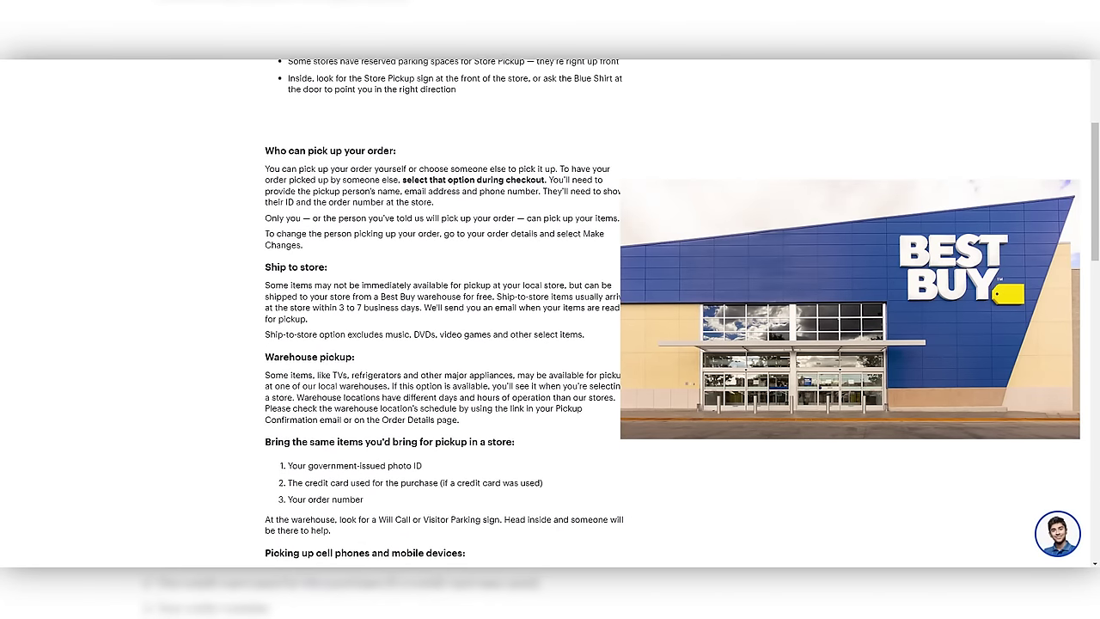
# Step: Read the shipping, store pickup and delivery options on the Shipping, Delivery & Store Pickup page, including Same-Day Delivery
pyautogui.scroll(-3, 631, 253)
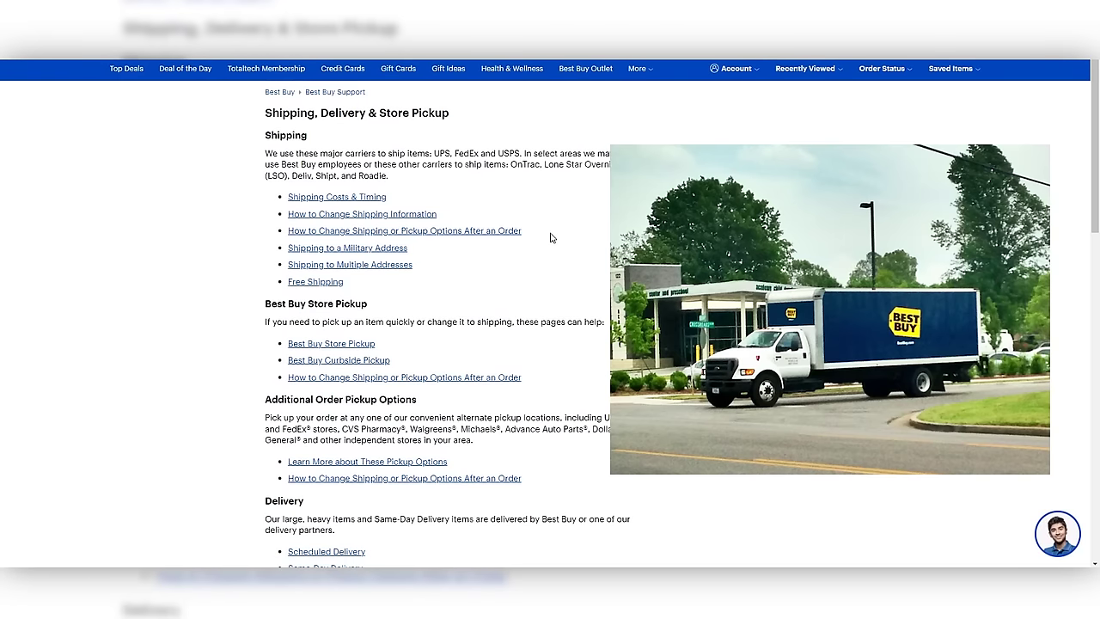
pyautogui.scroll(1, 551, 238)
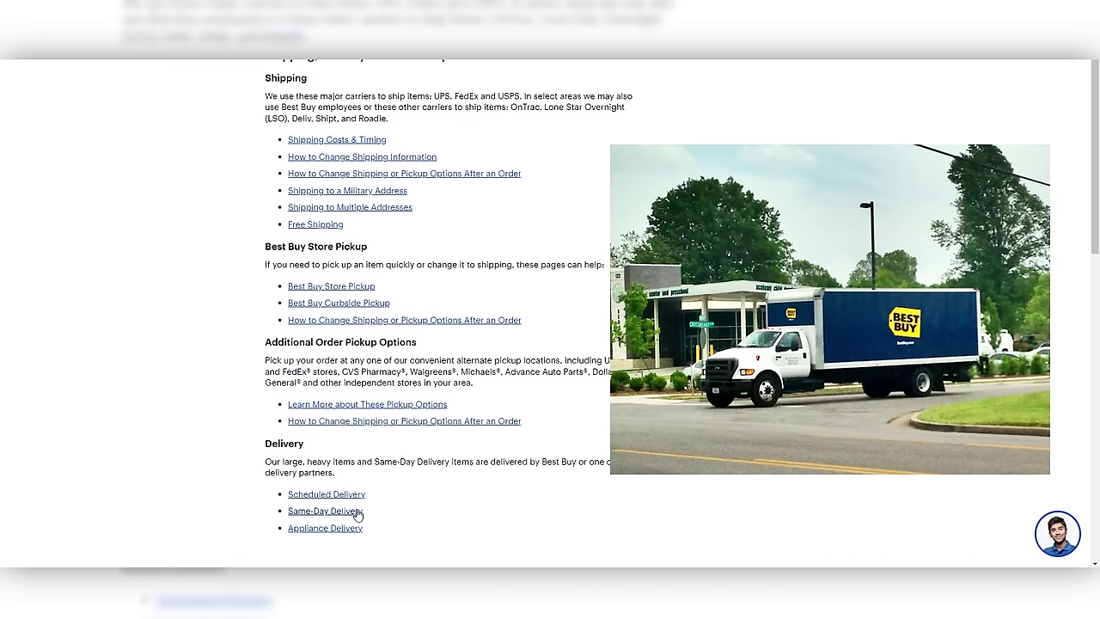
pyautogui.click(358, 513)
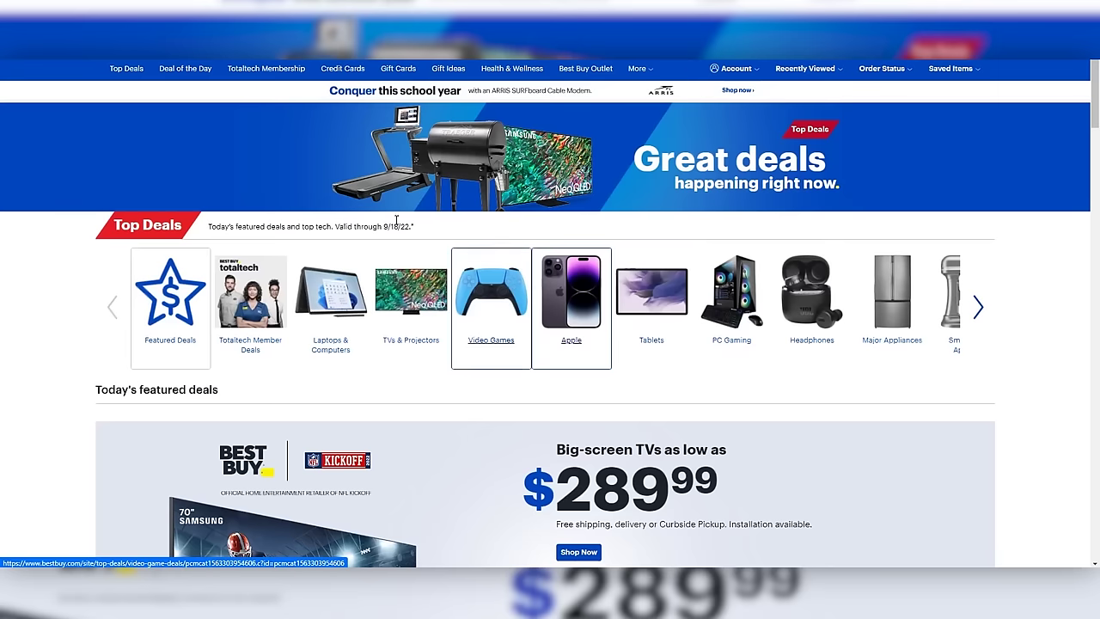
# Step: Browse the Apple top deals and go on to the Major Appliances deals
pyautogui.click(572, 283)
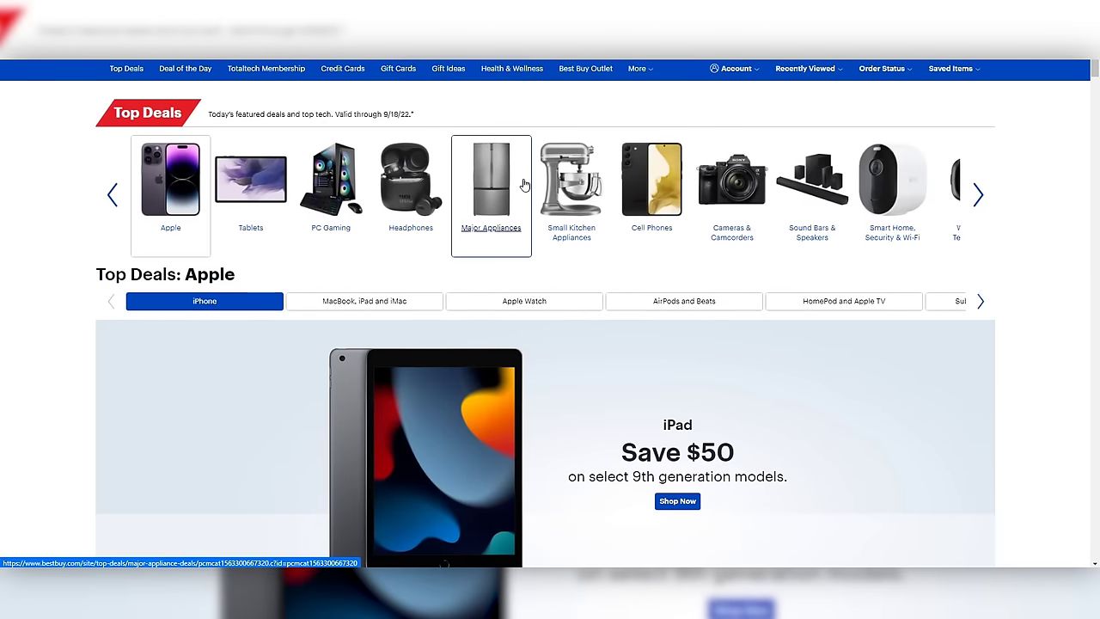
pyautogui.click(524, 182)
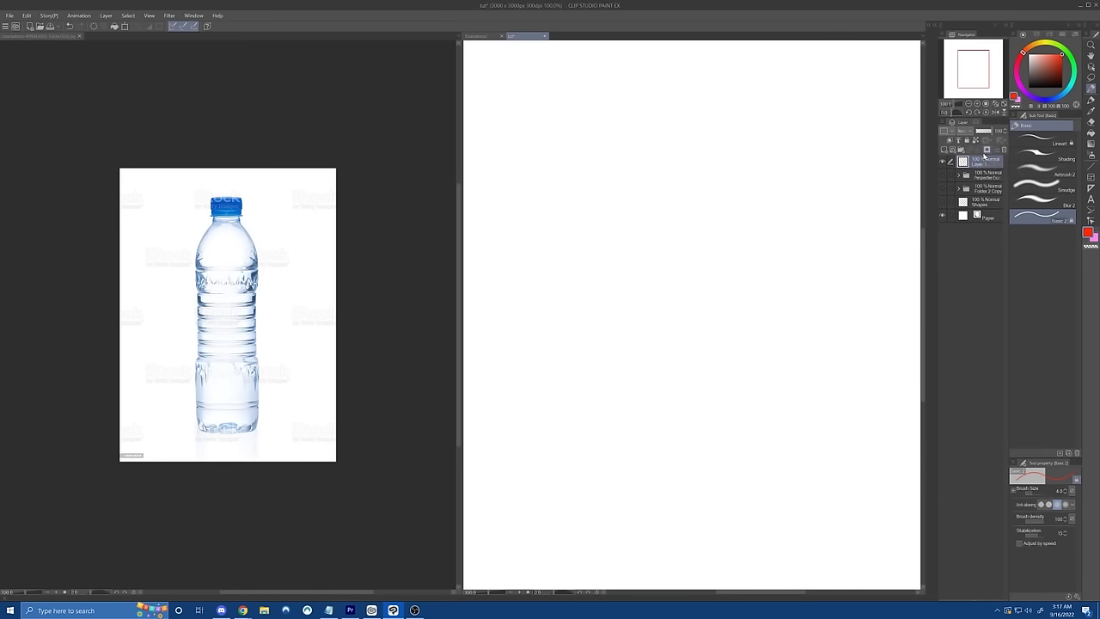
# Step: In Clip Studio Paint, sketch the water bottle's cap, neck and rounded shoulders freehand in red from the reference photo, redoing inaccurate strokes
pyautogui.moveTo(679, 216); pyautogui.dragTo(700, 222)
pyautogui.hotkey('ctrl', 'z')
pyautogui.moveTo(681, 222); pyautogui.dragTo(709, 227)
pyautogui.hotkey('ctrl', 'z')
pyautogui.hotkey('ctrl', 'z')
pyautogui.hotkey('ctrl', 'z')
pyautogui.moveTo(682, 234)
pyautogui.mouseDown()
pyautogui.moveTo(659, 266)
pyautogui.moveTo(728, 265)
pyautogui.mouseUp()
pyautogui.hotkey('ctrl', 'z')
pyautogui.hotkey('ctrl', 'z')
pyautogui.hotkey('ctrl', 'z')
# Step: Sketch the band below the shoulders with its short sides and curved upper and lower edges, redoing inaccurate strokes
pyautogui.moveTo(682, 234)
pyautogui.mouseDown()
pyautogui.moveTo(663, 278)
pyautogui.moveTo(698, 246)
pyautogui.moveTo(662, 273)
pyautogui.moveTo(727, 276)
pyautogui.moveTo(693, 286)
pyautogui.moveTo(727, 276)
pyautogui.moveTo(663, 294)
pyautogui.mouseUp()
pyautogui.hotkey('ctrl', 'z')
pyautogui.hotkey('ctrl', 'z')
pyautogui.hotkey('ctrl', 'z')
pyautogui.hotkey('ctrl', 'z')
pyautogui.hotkey('ctrl', 'z')
pyautogui.moveTo(667, 296)
pyautogui.mouseDown()
pyautogui.moveTo(717, 296)
pyautogui.moveTo(665, 298)
pyautogui.mouseUp()
pyautogui.hotkey('ctrl', 'z')
pyautogui.hotkey('ctrl', 'z')
pyautogui.hotkey('ctrl', 'z')
pyautogui.moveTo(666, 298); pyautogui.dragTo(724, 292)
pyautogui.hotkey('ctrl', 'z')
pyautogui.hotkey('ctrl', 'z')
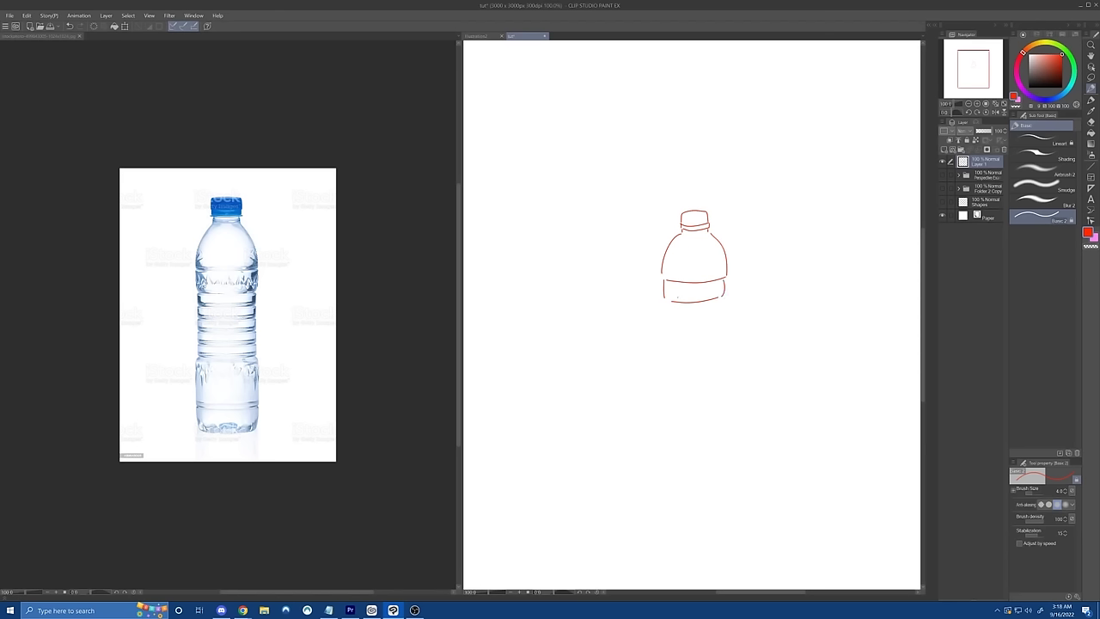
# Step: Sketch the bottle's ribbed waist, straight lower body and wavy base to complete the red outline
pyautogui.moveTo(668, 310); pyautogui.dragTo(665, 333)
pyautogui.moveTo(673, 358); pyautogui.dragTo(726, 351)
pyautogui.moveTo(659, 359); pyautogui.dragTo(658, 405)
pyautogui.moveTo(729, 352); pyautogui.dragTo(729, 406)
pyautogui.hotkey('ctrl', 'z')
pyautogui.moveTo(729, 351)
pyautogui.mouseDown()
pyautogui.moveTo(726, 411)
pyautogui.moveTo(665, 438)
pyautogui.moveTo(717, 441)
pyautogui.mouseUp()
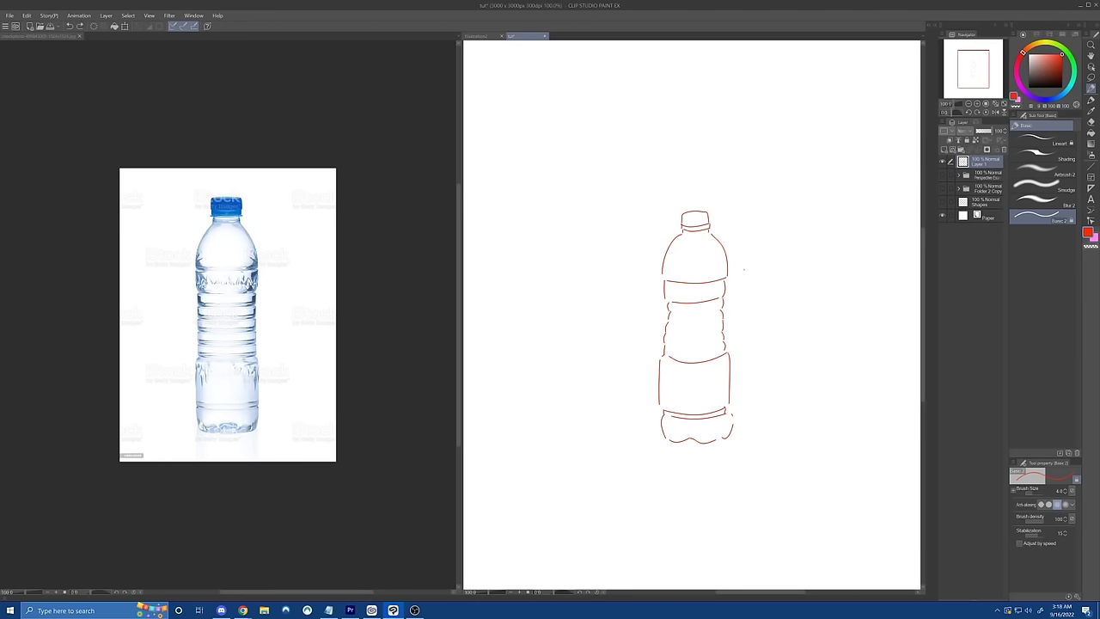
pyautogui.moveTo(726, 232)
pyautogui.mouseDown()
pyautogui.moveTo(739, 297)
pyautogui.moveTo(730, 440)
pyautogui.mouseUp()
pyautogui.hotkey('ctrl', 'z')
pyautogui.moveTo(722, 295); pyautogui.dragTo(715, 291)
pyautogui.hotkey('ctrl', 'z')
pyautogui.moveTo(710, 277)
pyautogui.mouseDown()
pyautogui.moveTo(667, 353)
pyautogui.moveTo(724, 293)
pyautogui.mouseUp()
pyautogui.hotkey('ctrl', 'z')
# Step: Flip the canvas view horizontally to check the sketch's symmetry, and restore the normal view
pyautogui.click(997, 113)
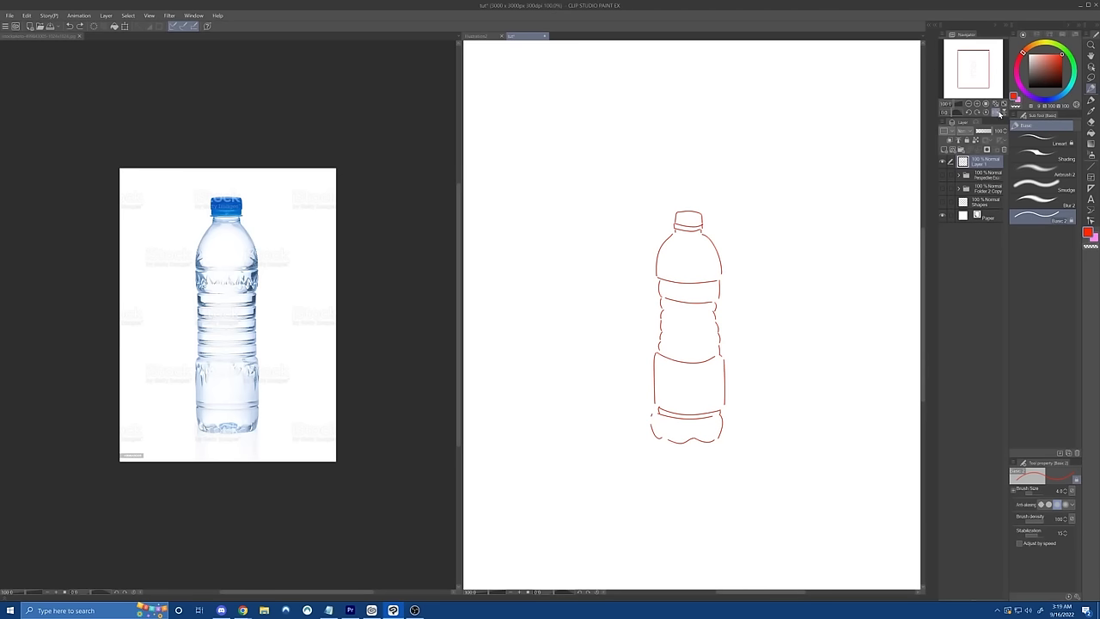
pyautogui.click(998, 113)
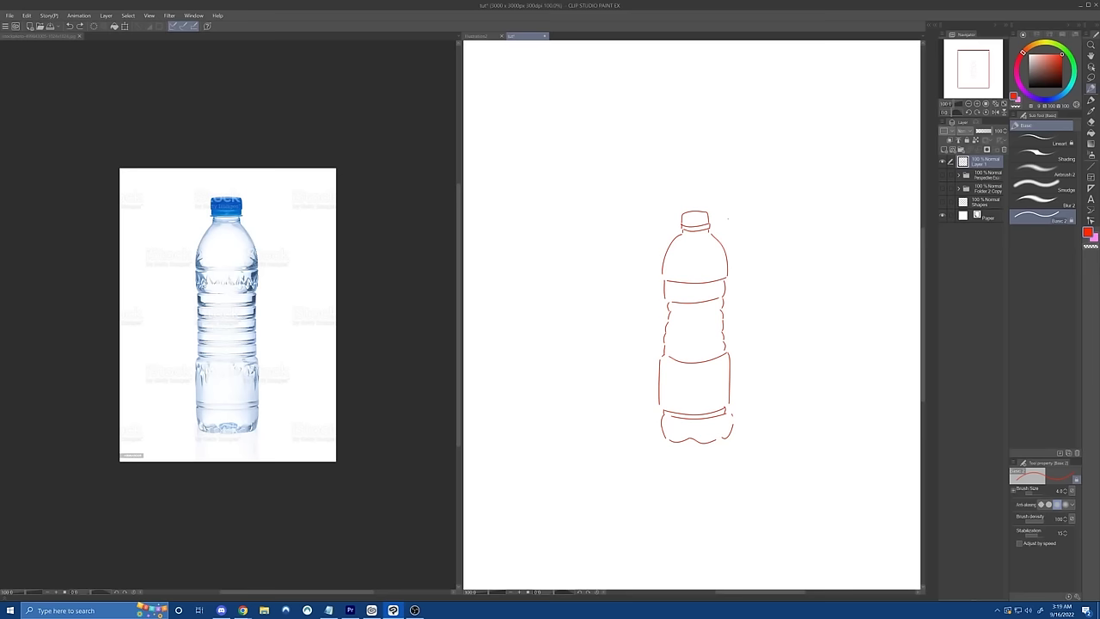
# Step: Hide the freehand sketch and draw a tall red rectangle on a new layer as the bottle's body guide
pyautogui.click(942, 164)
pyautogui.click(944, 150)
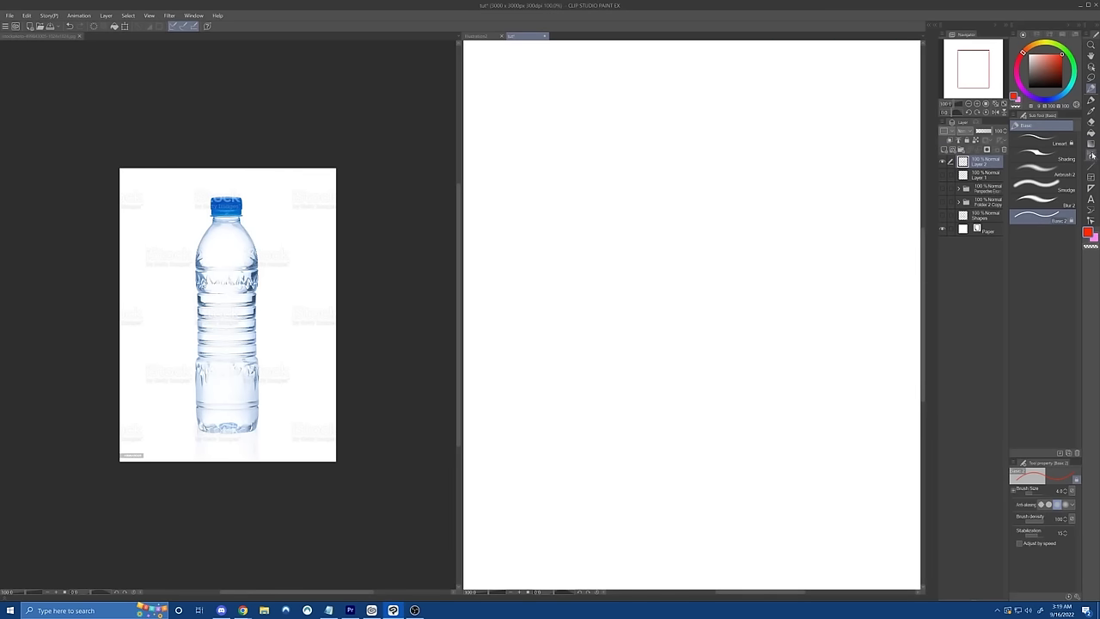
pyautogui.click(1092, 166)
pyautogui.click(1063, 217)
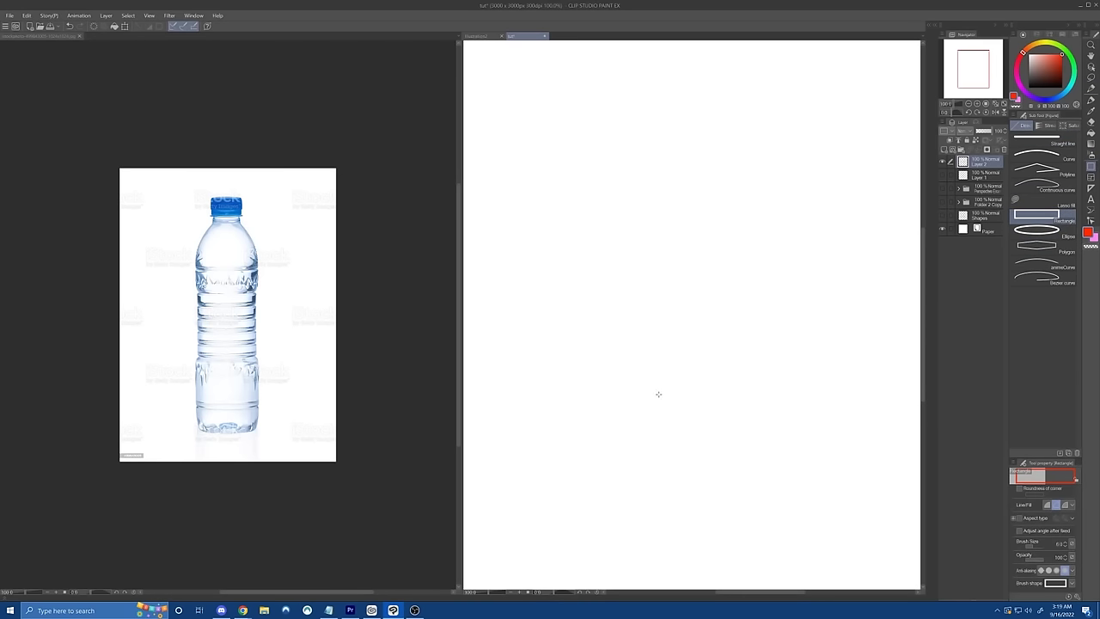
pyautogui.moveTo(658, 395)
pyautogui.mouseDown()
pyautogui.moveTo(768, 216)
pyautogui.moveTo(751, 178)
pyautogui.mouseUp()
pyautogui.hotkey('ctrl', 'z')
pyautogui.moveTo(646, 437); pyautogui.dragTo(757, 190)
# Step: Draw a flat ellipse inside the base of the rectangle and a full-width circle inside its upper end
pyautogui.click(1037, 230)
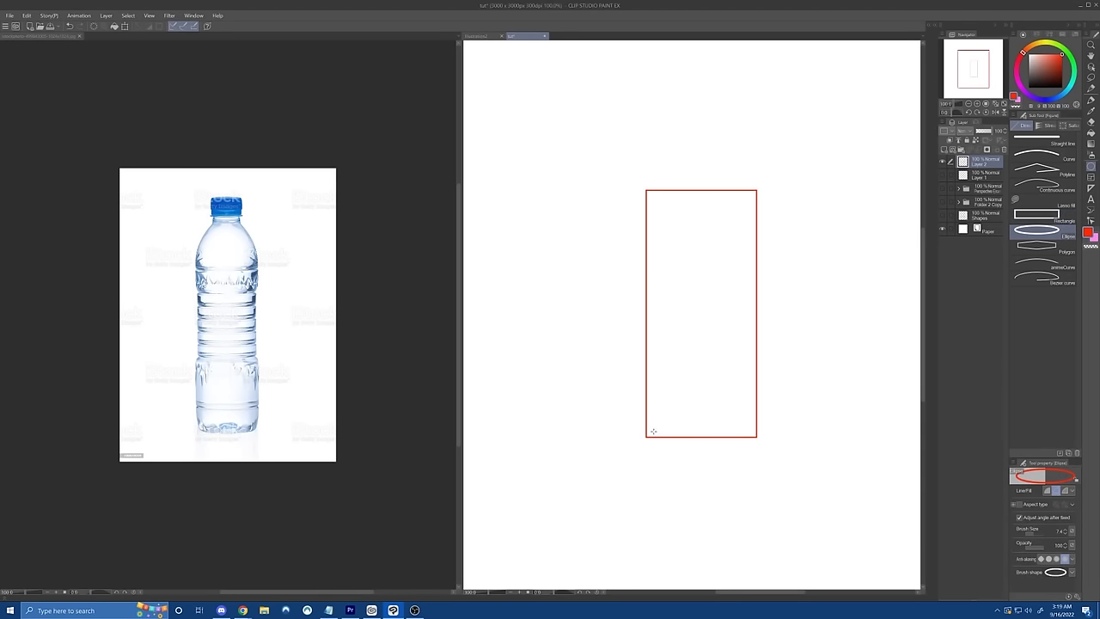
pyautogui.moveTo(646, 436); pyautogui.dragTo(754, 407)
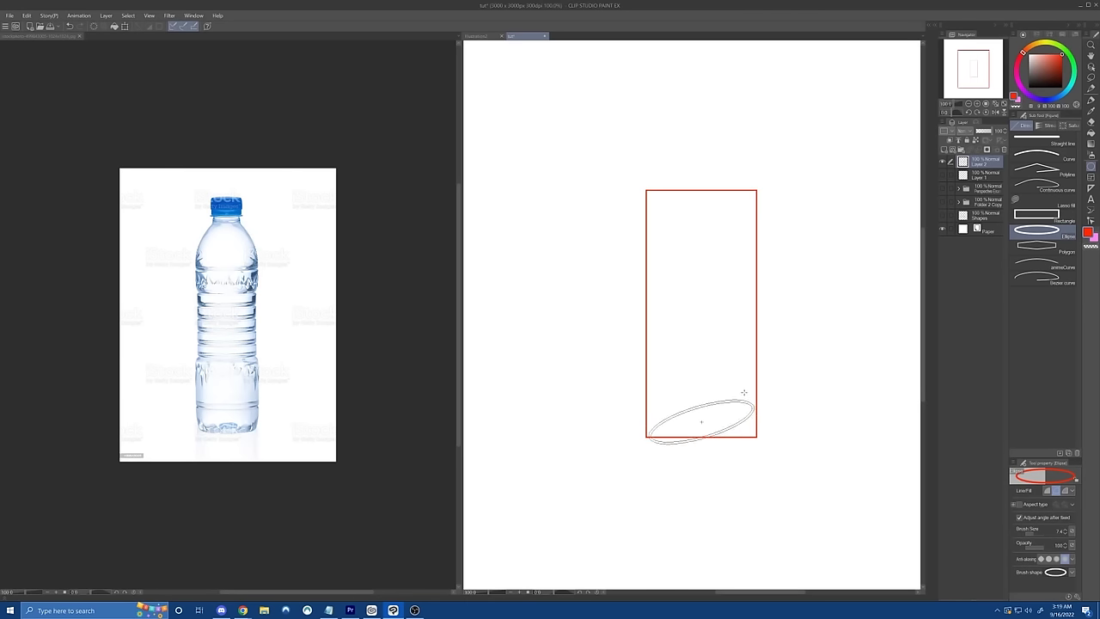
pyautogui.click(783, 399)
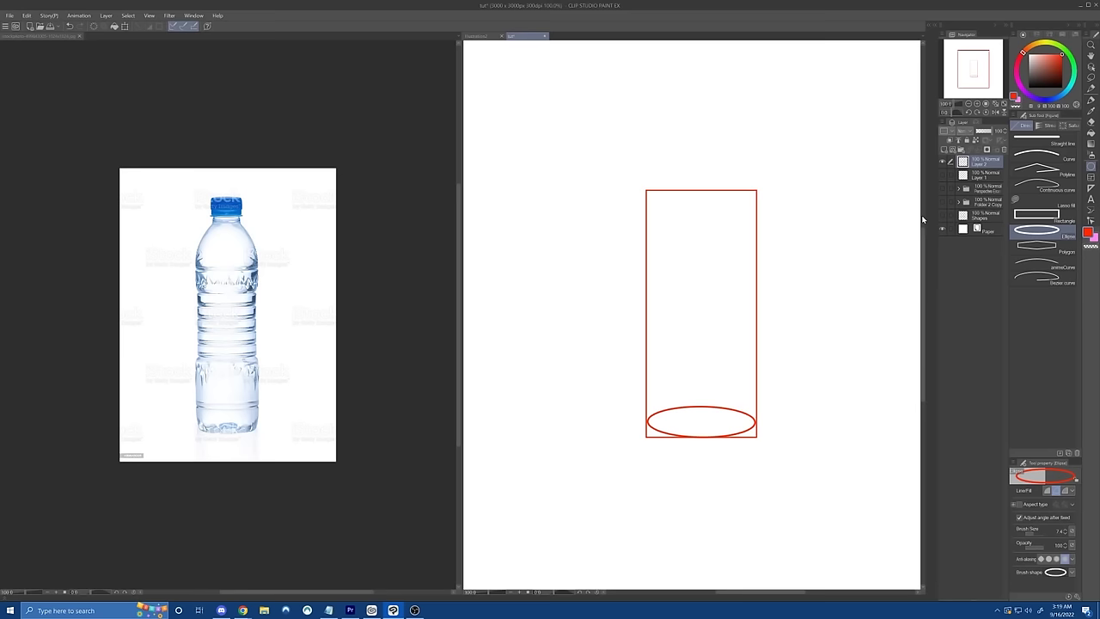
pyautogui.click(1090, 88)
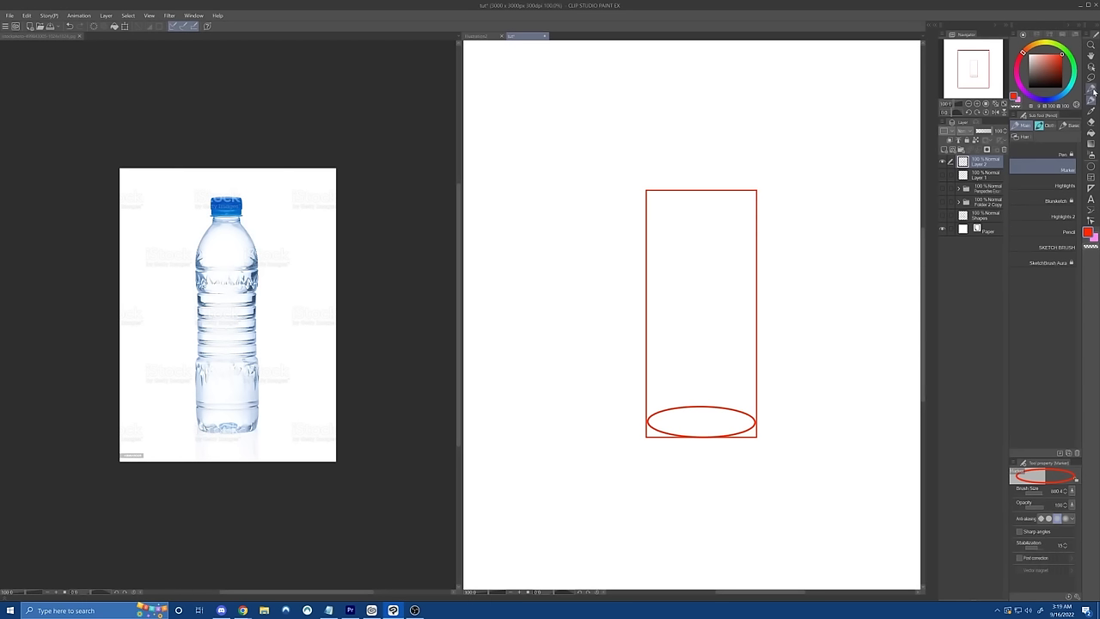
pyautogui.click(1091, 163)
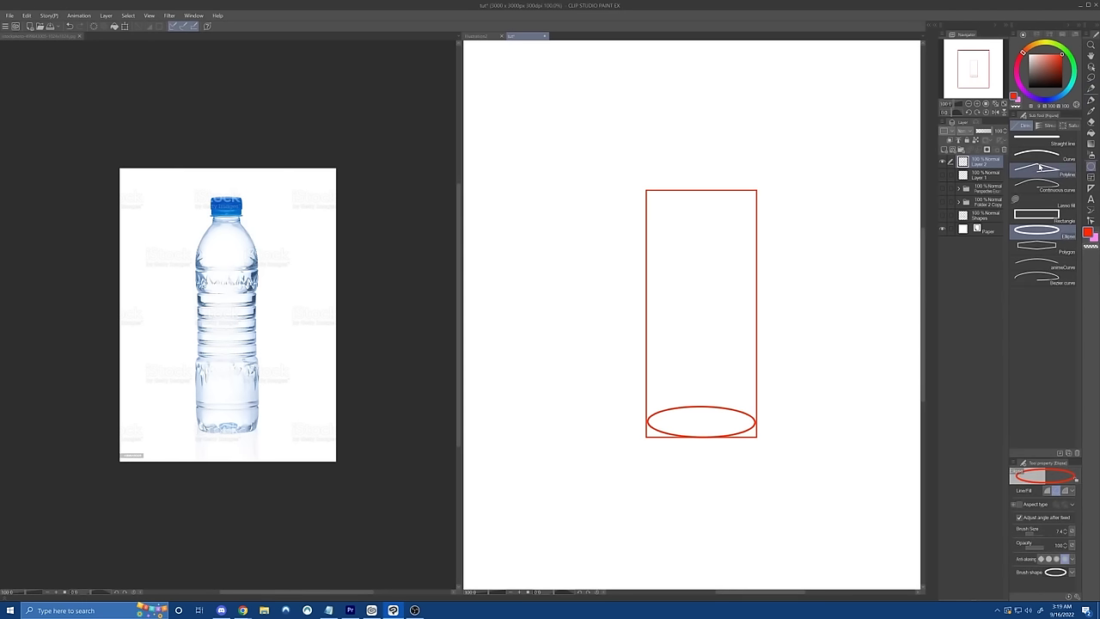
pyautogui.moveTo(678, 220); pyautogui.dragTo(756, 295)
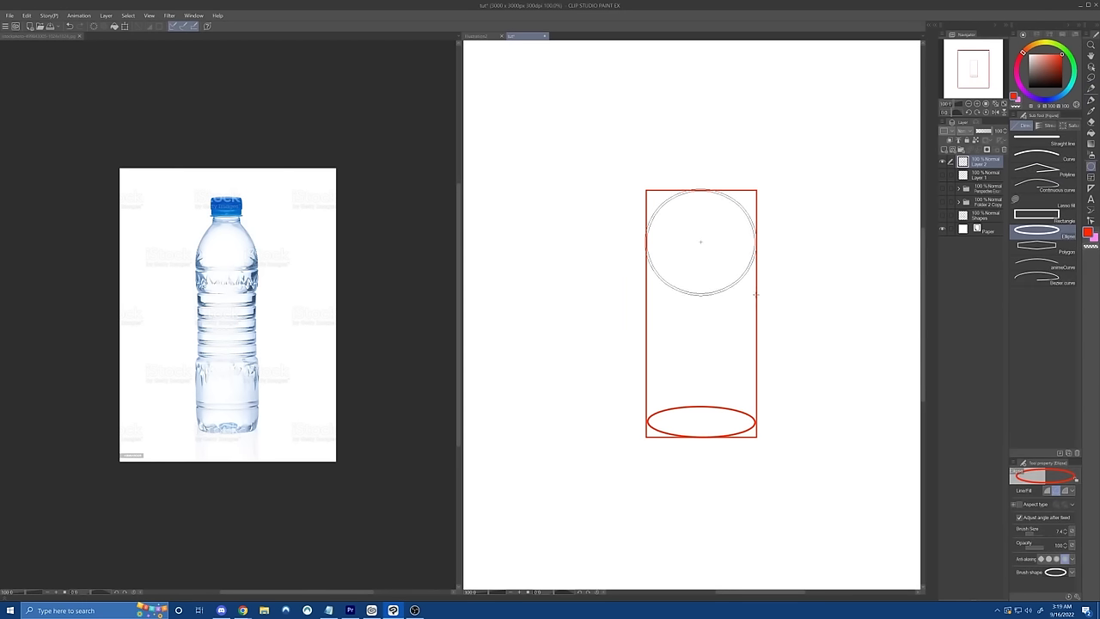
pyautogui.click(610, 227)
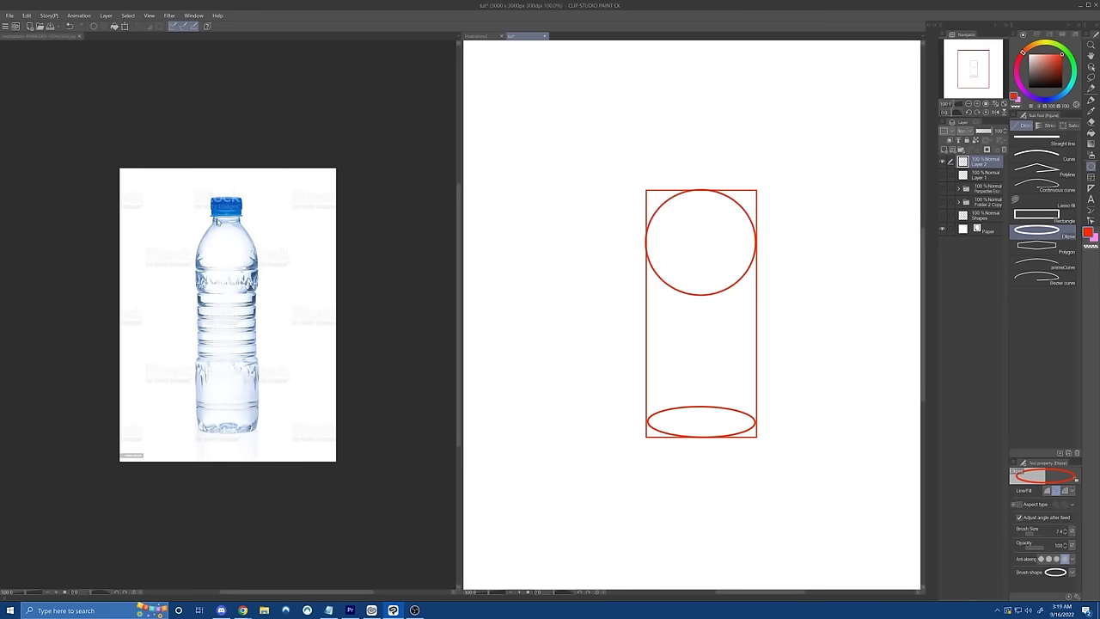
# Step: Draw a small rectangle centred above the body as the cap guide, with a flat ellipse on top of it
pyautogui.click(1047, 208)
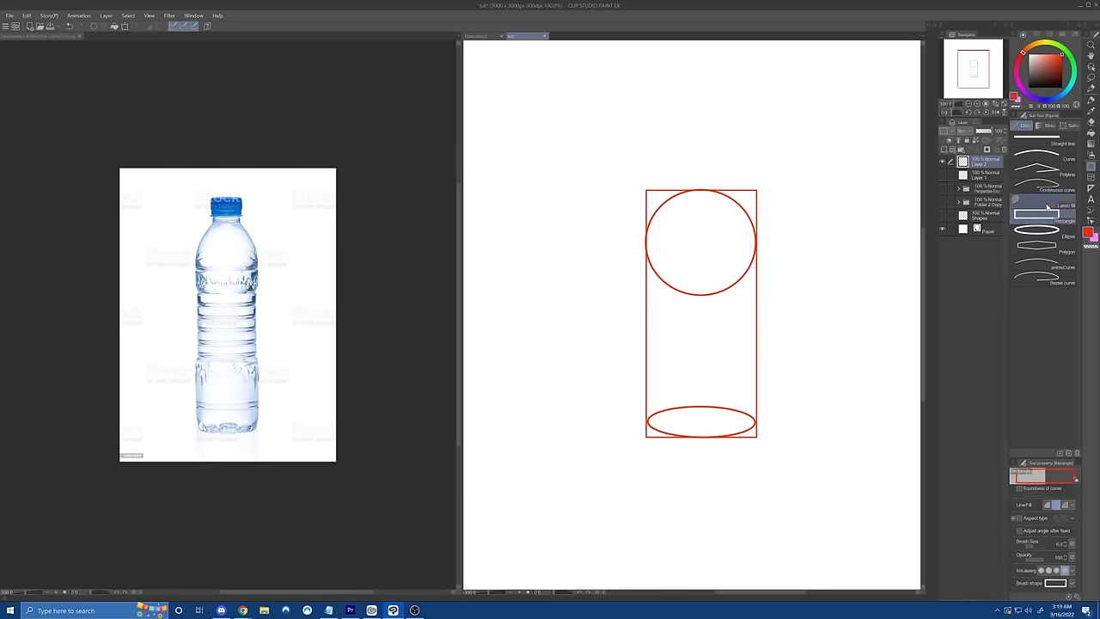
pyautogui.moveTo(681, 188); pyautogui.dragTo(727, 150)
pyautogui.hotkey('ctrl', 'z')
pyautogui.click(1037, 230)
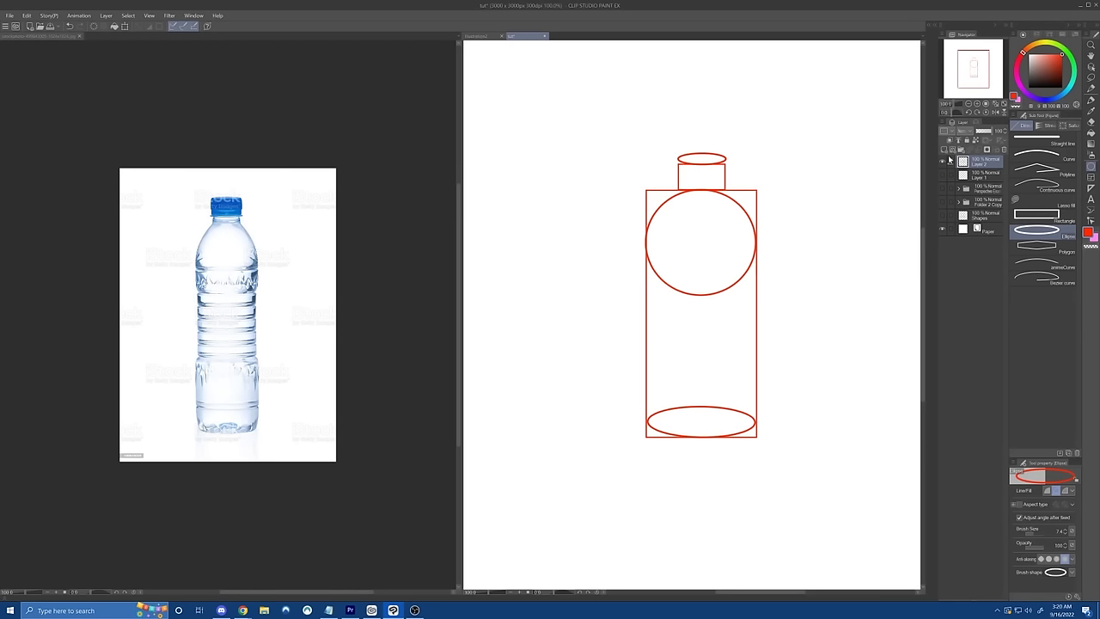
# Step: Check the guides in a mirrored view and transform the selected cap ellipse to fit the small rectangle
pyautogui.press('h')
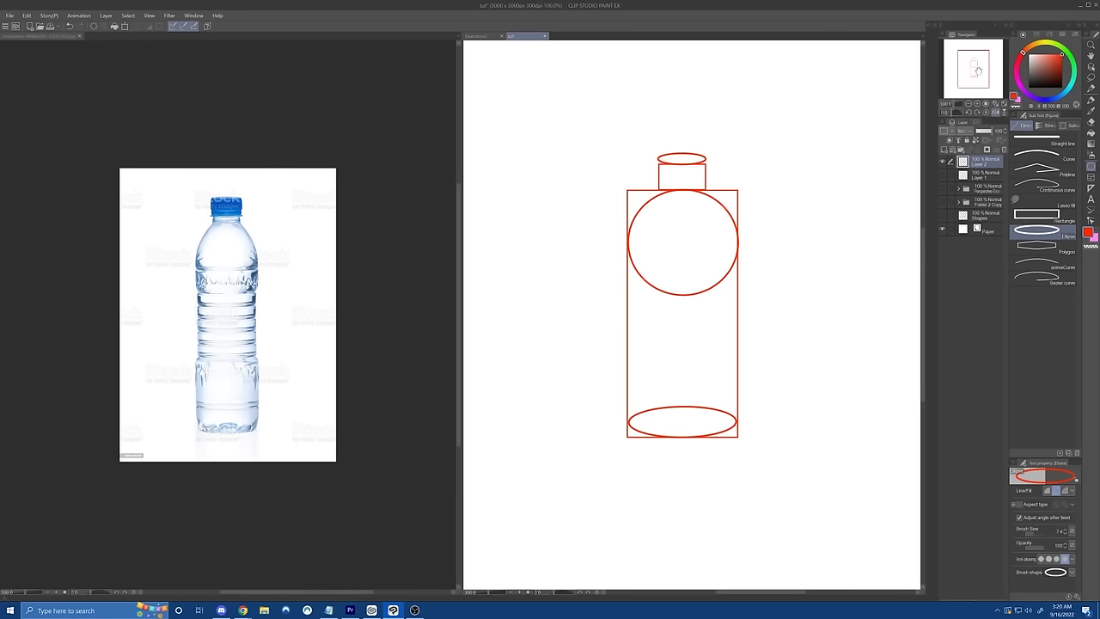
pyautogui.moveTo(976, 68); pyautogui.dragTo(981, 67)
pyautogui.click(1092, 77)
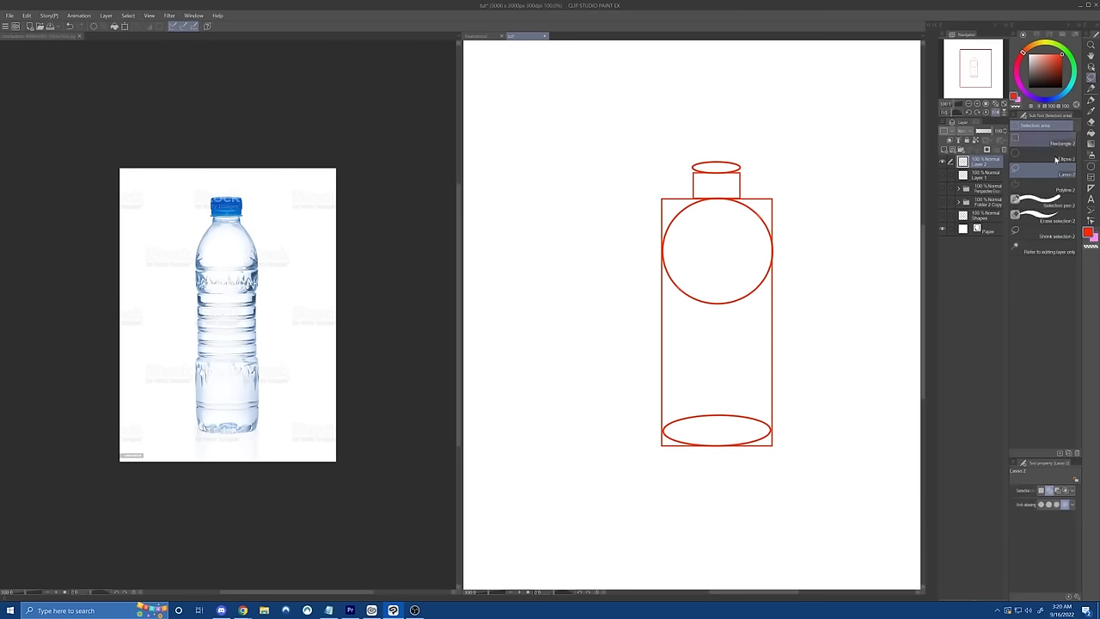
pyautogui.moveTo(685, 149); pyautogui.dragTo(769, 172)
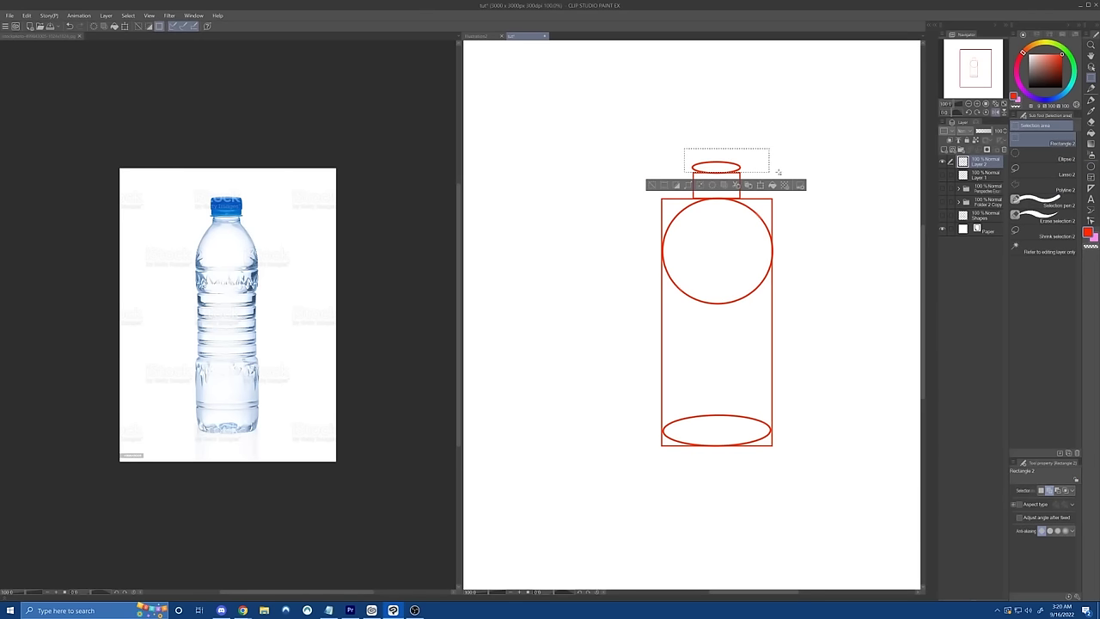
pyautogui.click(761, 185)
pyautogui.click(654, 185)
# Step: Compare the guide shapes with the freehand sketch by toggling their layers, leaving only the guide shapes shown
pyautogui.click(1090, 89)
pyautogui.click(995, 112)
pyautogui.click(945, 175)
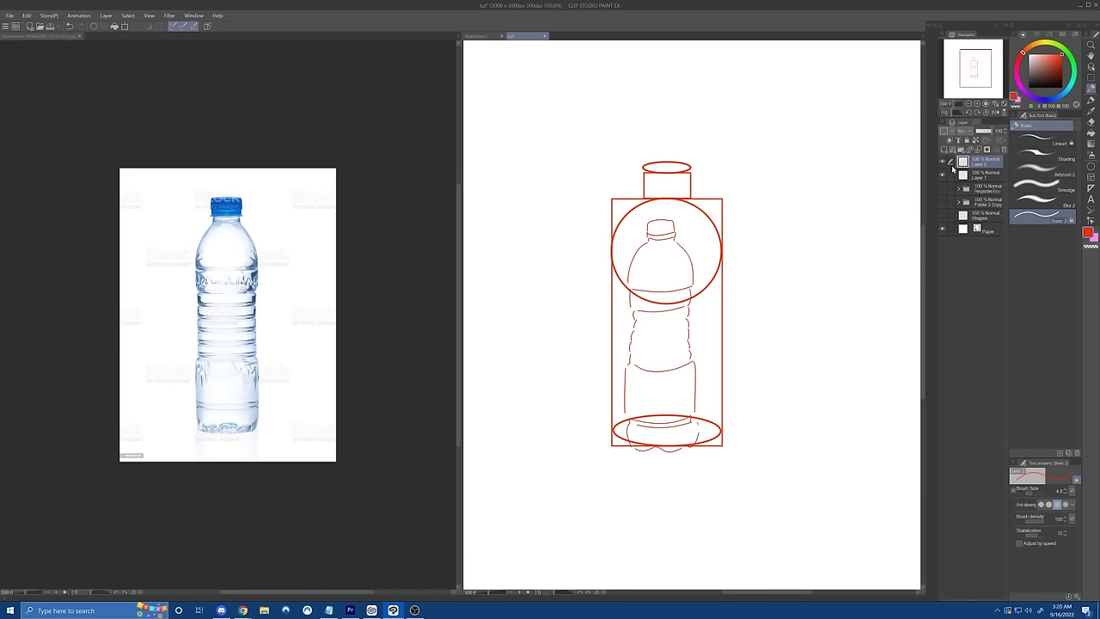
pyautogui.click(943, 161)
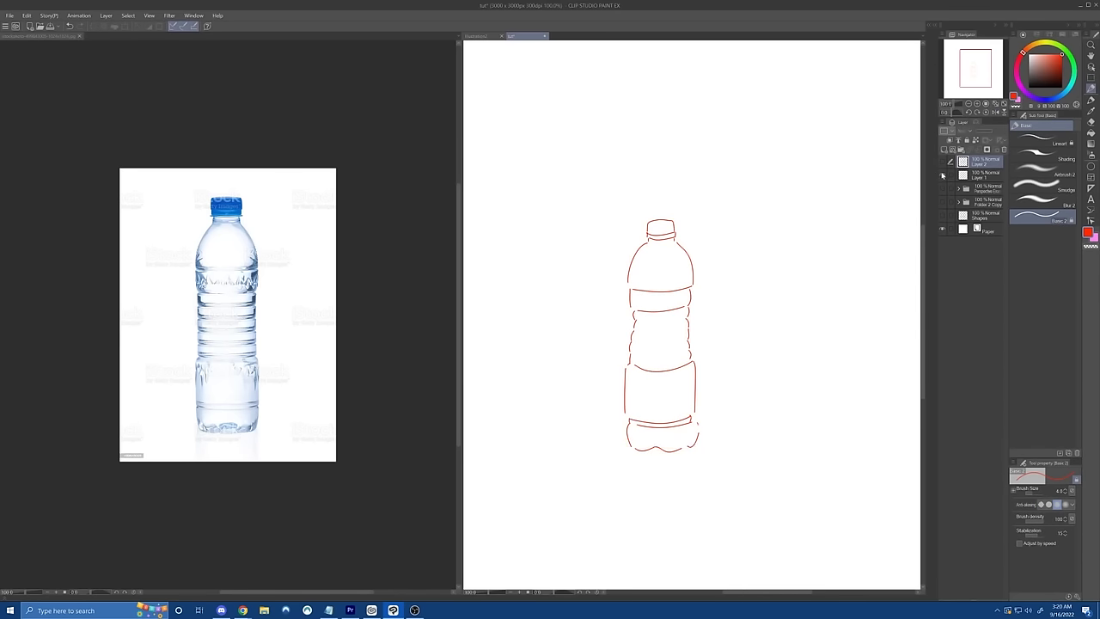
pyautogui.click(943, 175)
pyautogui.click(943, 162)
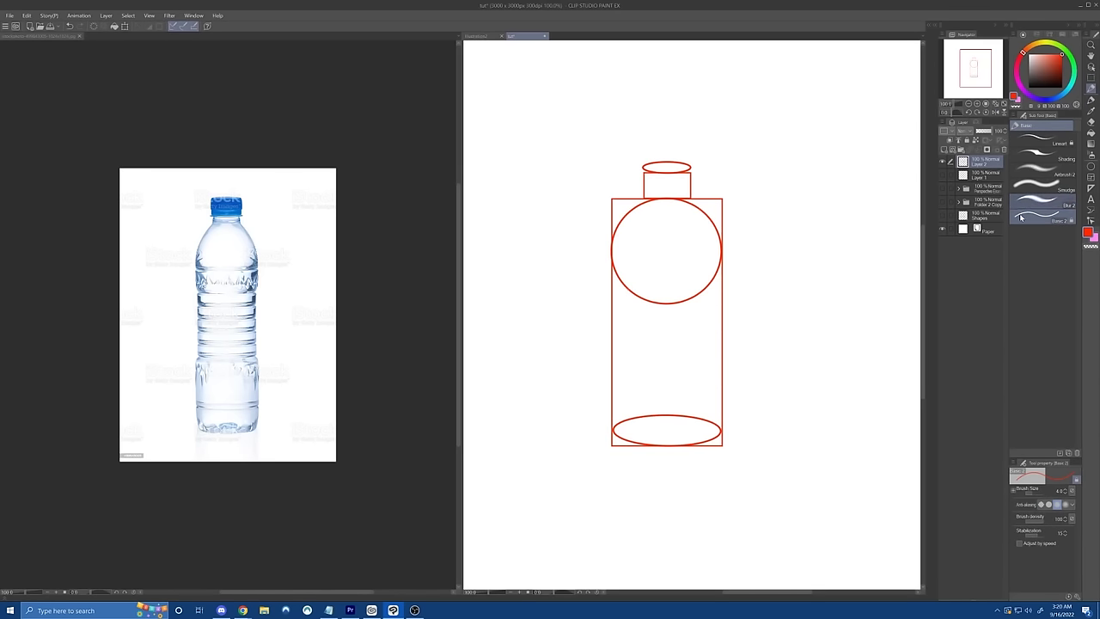
# Step: Fade the guide shapes layer to 16% opacity and add a new layer above it for the line art
pyautogui.click(978, 133)
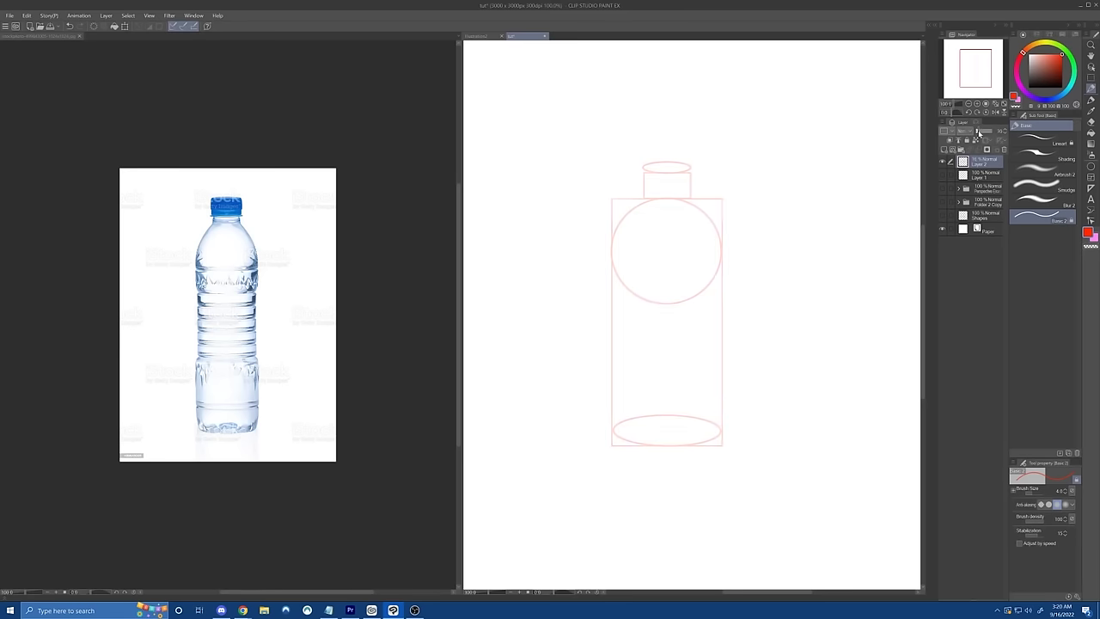
pyautogui.click(960, 149)
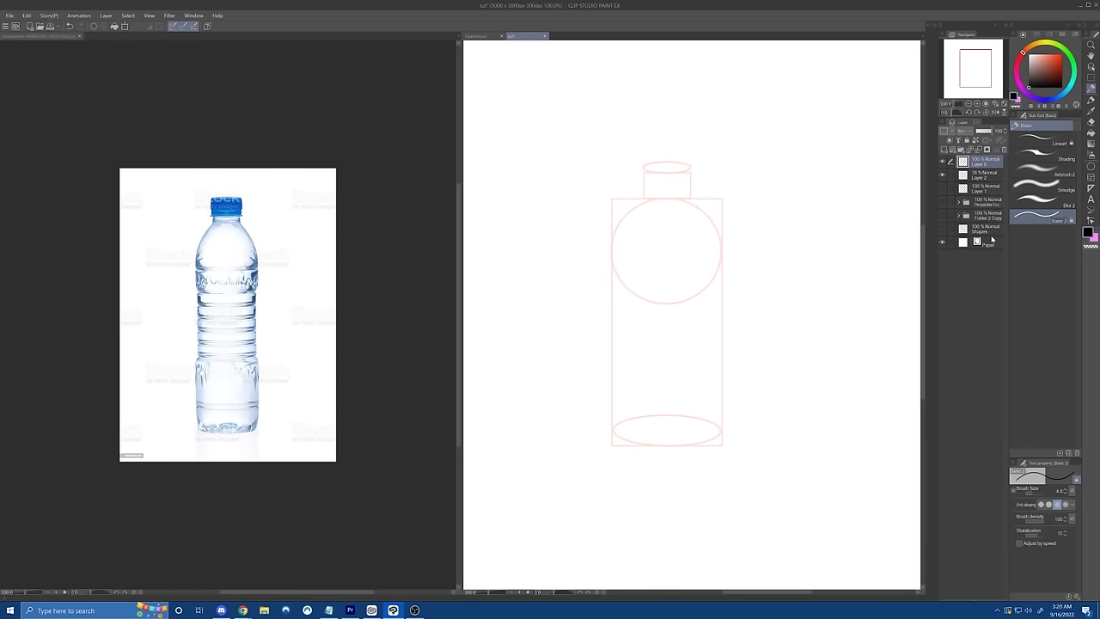
# Step: Draw the bottle's two shoulder curves in black along the upper half of the guide circle
pyautogui.moveTo(613, 240); pyautogui.dragTo(647, 201)
pyautogui.click(995, 113)
pyautogui.moveTo(663, 240)
pyautogui.mouseDown()
pyautogui.moveTo(703, 202)
pyautogui.moveTo(774, 239)
pyautogui.moveTo(671, 228)
pyautogui.moveTo(650, 197)
pyautogui.mouseUp()
pyautogui.hotkey('ctrl', 'z')
pyautogui.hotkey('ctrl', 'z')
pyautogui.hotkey('ctrl', 'z')
pyautogui.hotkey('ctrl', 't')
pyautogui.press('Return')
pyautogui.press('e')
pyautogui.press('p')
# Step: Draw the cap's sides and curved lower rim in black over the cap guides
pyautogui.moveTo(689, 166)
pyautogui.mouseDown()
pyautogui.moveTo(645, 167)
pyautogui.moveTo(648, 182)
pyautogui.mouseUp()
pyautogui.hotkey('ctrl', 'z')
pyautogui.moveTo(687, 166); pyautogui.dragTo(687, 182)
pyautogui.moveTo(649, 185)
pyautogui.mouseDown()
pyautogui.moveTo(686, 186)
pyautogui.moveTo(678, 172)
pyautogui.moveTo(684, 188)
pyautogui.moveTo(694, 179)
pyautogui.mouseUp()
pyautogui.click(1092, 122)
pyautogui.click(1092, 88)
# Step: Lasso the cap lines and transform them so the cap sits properly on the bottle's neck
pyautogui.click(1092, 78)
pyautogui.click(1053, 173)
pyautogui.hotkey('ctrl', 't')
pyautogui.press('Return')
pyautogui.click(1092, 89)
pyautogui.moveTo(626, 194); pyautogui.dragTo(726, 196)
pyautogui.hotkey('ctrl', 't')
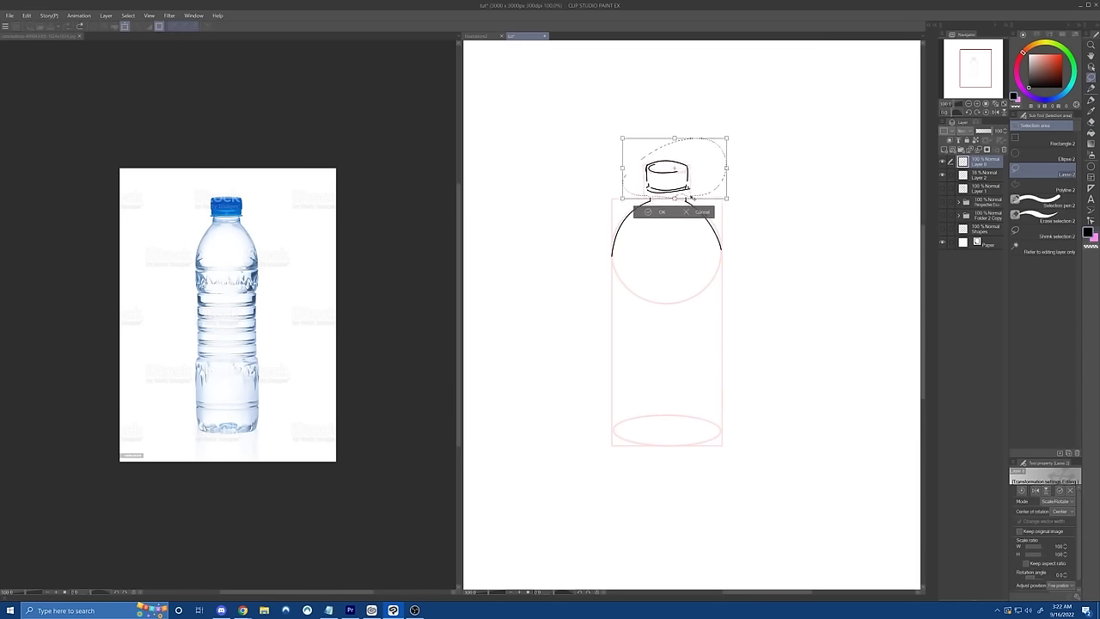
pyautogui.press('Return')
# Step: Draw a curved line across the bottle where the shoulders meet the body
pyautogui.moveTo(620, 267); pyautogui.dragTo(720, 265)
pyautogui.hotkey('ctrl', 'z')
# Step: Lasso the lower end of the guide shapes and move it straight down to lengthen the bottle, returning to the line art layer
pyautogui.click(1092, 78)
pyautogui.click(984, 175)
pyautogui.moveTo(756, 404); pyautogui.dragTo(830, 467)
pyautogui.hotkey('ctrl', 't')
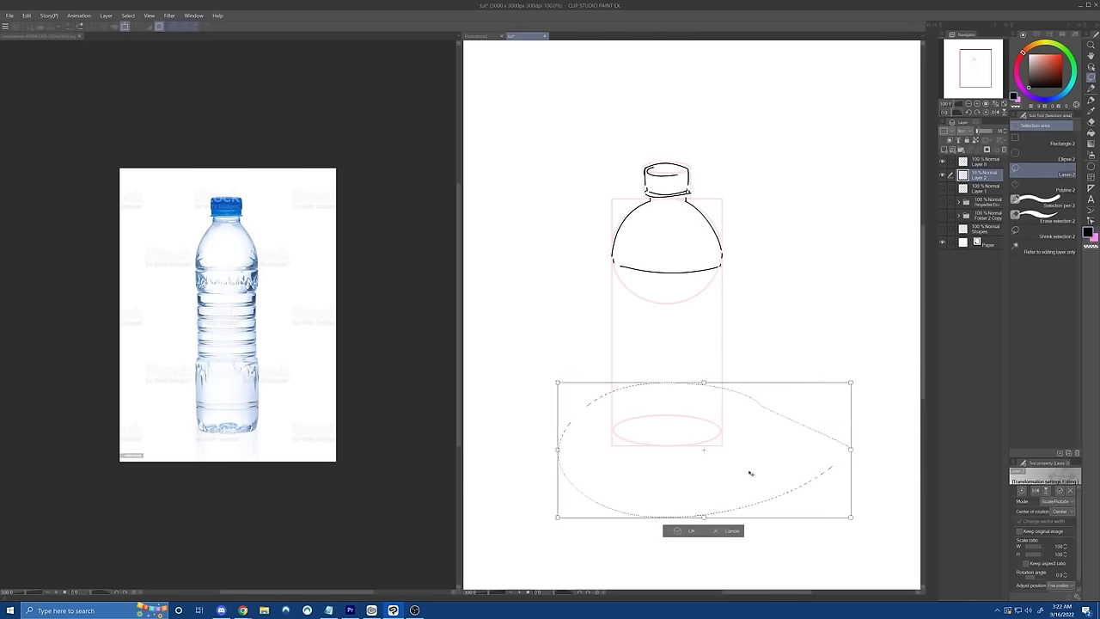
pyautogui.moveTo(735, 443); pyautogui.dragTo(783, 462)
pyautogui.press('Down')
pyautogui.press('Down')
pyautogui.press('Down')
pyautogui.press('Down')
pyautogui.press('Down')
pyautogui.press('Down')
pyautogui.press('Down')
pyautogui.press('Down')
pyautogui.press('Down')
pyautogui.press('Down')
pyautogui.press('Down')
pyautogui.press('Down')
pyautogui.press('Down')
pyautogui.press('Down')
pyautogui.press('Down')
pyautogui.press('Down')
pyautogui.press('Down')
pyautogui.press('Down')
pyautogui.press('Down')
pyautogui.press('Down')
pyautogui.press('Return')
pyautogui.hotkey('ctrl', 'd')
pyautogui.click(1091, 88)
pyautogui.click(984, 162)
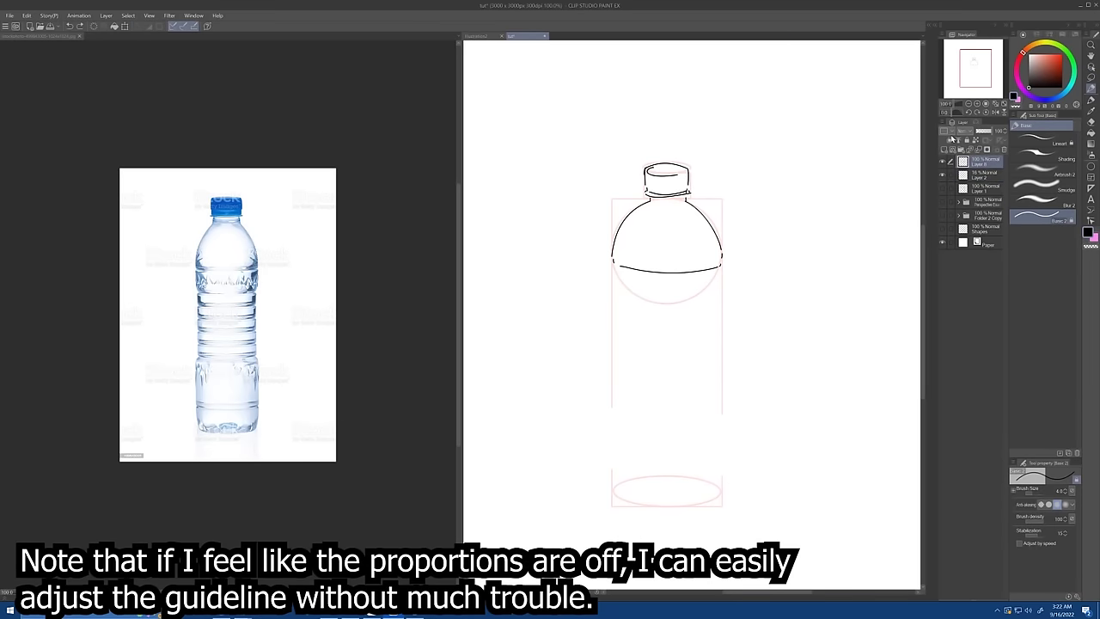
pyautogui.moveTo(614, 265); pyautogui.dragTo(616, 289)
pyautogui.moveTo(721, 268); pyautogui.dragTo(718, 297)
pyautogui.moveTo(624, 302); pyautogui.dragTo(717, 299)
pyautogui.hotkey('ctrl', 'z')
pyautogui.hotkey('ctrl', 'z')
pyautogui.hotkey('ctrl', 'z')
# Step: Draw both sides of the band below the shoulders and the curved line that closes it
pyautogui.moveTo(614, 266); pyautogui.dragTo(615, 299)
pyautogui.moveTo(721, 267); pyautogui.dragTo(720, 299)
pyautogui.moveTo(616, 301); pyautogui.dragTo(613, 320)
pyautogui.moveTo(721, 300); pyautogui.dragTo(722, 320)
pyautogui.moveTo(623, 302); pyautogui.dragTo(715, 304)
# Step: Draw four more curved rib lines down the bottle's body and extend one side line alongside them
pyautogui.moveTo(621, 323); pyautogui.dragTo(714, 327)
pyautogui.moveTo(625, 354); pyautogui.dragTo(713, 352)
pyautogui.moveTo(625, 378); pyautogui.dragTo(721, 377)
pyautogui.moveTo(630, 400); pyautogui.dragTo(713, 397)
pyautogui.moveTo(723, 328); pyautogui.dragTo(723, 399)
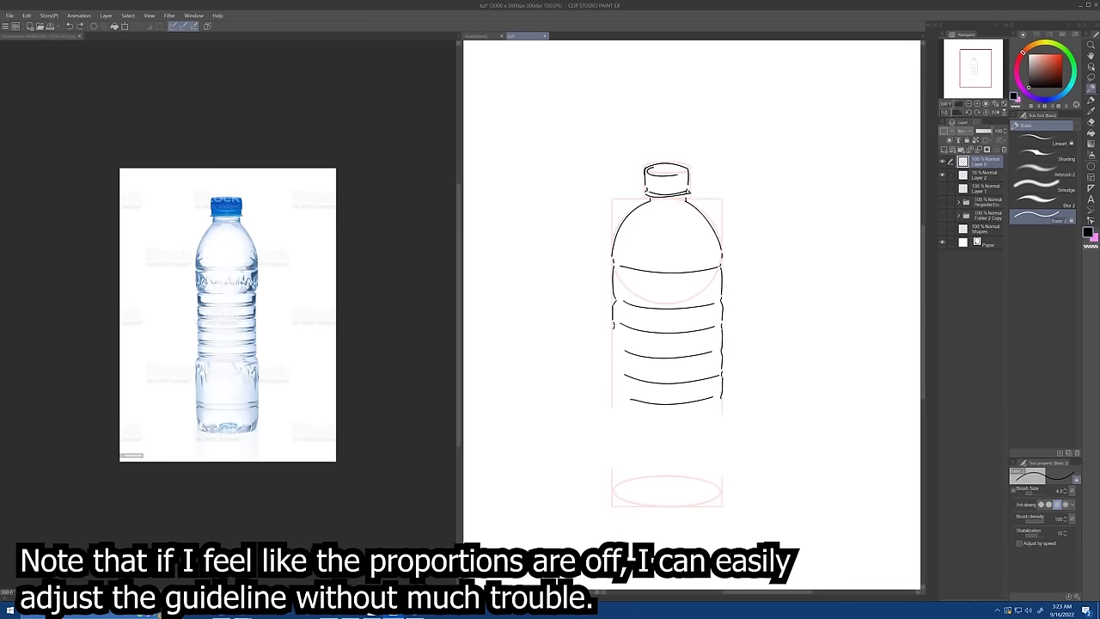
# Step: Extend both side lines below the ribs and close the section with a curved line
pyautogui.moveTo(613, 328); pyautogui.dragTo(614, 403)
pyautogui.moveTo(722, 399); pyautogui.dragTo(722, 420)
pyautogui.moveTo(614, 402)
pyautogui.mouseDown()
pyautogui.moveTo(615, 428)
pyautogui.moveTo(717, 427)
pyautogui.mouseUp()
# Step: Lasso the base ellipse end of the guide shapes on Layer 2 and move it further down to lengthen the bottle again
pyautogui.click(985, 174)
pyautogui.press('m')
pyautogui.moveTo(597, 454); pyautogui.dragTo(601, 452)
pyautogui.hotkey('ctrl', 't')
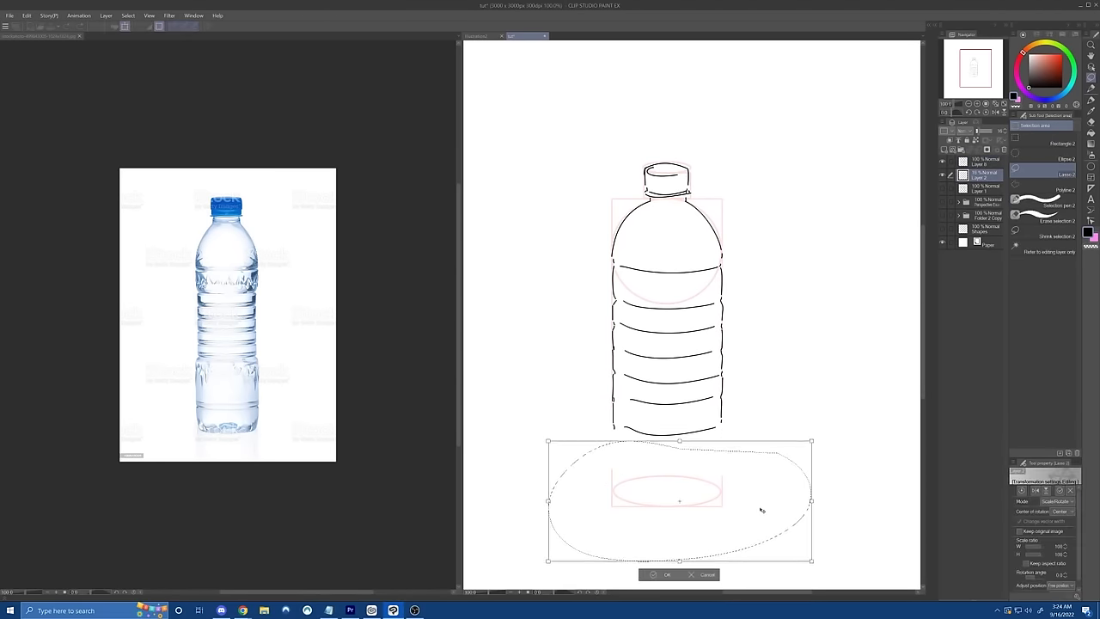
pyautogui.moveTo(762, 510); pyautogui.dragTo(761, 526)
pyautogui.press('Return')
# Step: Lasso the ribbed part of the line art below the shoulder band and squash it vertically upward to tighten the rib spacing
pyautogui.click(985, 161)
pyautogui.moveTo(593, 314); pyautogui.dragTo(596, 312)
pyautogui.hotkey('ctrl', 't')
pyautogui.moveTo(677, 483); pyautogui.dragTo(678, 448)
pyautogui.press('Return')
pyautogui.hotkey('ctrl', 'd')
# Step: Draw the smooth section below the ribs with a curved top line, two long side lines, a curved closing line and notched lower corners
pyautogui.press('p')
pyautogui.moveTo(615, 404); pyautogui.dragTo(720, 414)
pyautogui.moveTo(613, 409); pyautogui.dragTo(614, 492)
pyautogui.moveTo(722, 410); pyautogui.dragTo(722, 470)
pyautogui.moveTo(621, 478); pyautogui.dragTo(724, 469)
pyautogui.press('e')
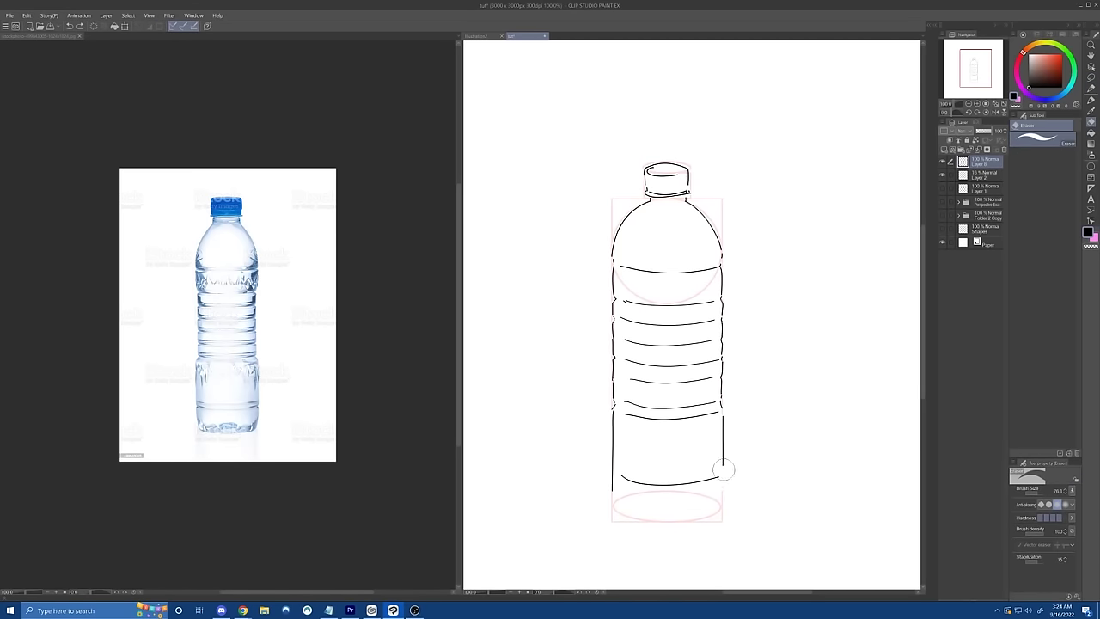
pyautogui.press('p')
pyautogui.moveTo(614, 480); pyautogui.dragTo(727, 472)
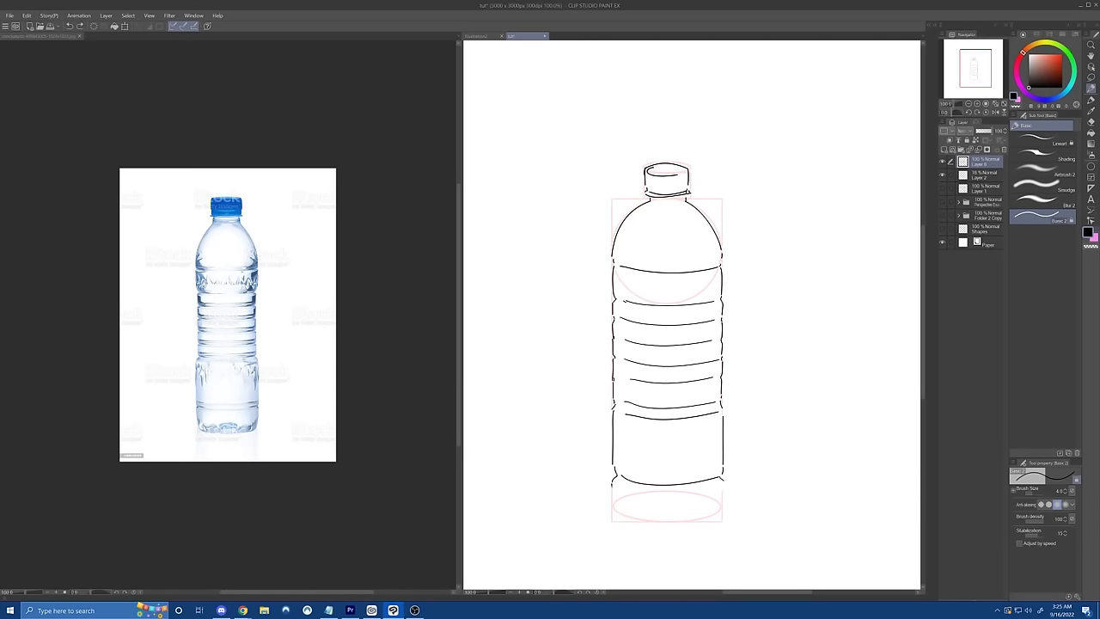
# Step: Draw the bottle's base with two tapering sides, a curved bottom line and slanted corner creases, checking it with the guides toggled
pyautogui.moveTo(613, 484); pyautogui.dragTo(616, 526)
pyautogui.moveTo(725, 482); pyautogui.dragTo(720, 527)
pyautogui.moveTo(622, 530); pyautogui.dragTo(719, 529)
pyautogui.moveTo(613, 502); pyautogui.dragTo(632, 534)
pyautogui.click(943, 176)
pyautogui.click(943, 176)
# Step: Lasso the cap and neck of the line art and adjust their placement with a transform
pyautogui.press('m')
pyautogui.moveTo(653, 202)
pyautogui.mouseDown()
pyautogui.moveTo(652, 143)
pyautogui.moveTo(655, 205)
pyautogui.moveTo(688, 199)
pyautogui.mouseUp()
pyautogui.hotkey('ctrl', 't')
pyautogui.hotkey('ctrl', 't')
pyautogui.moveTo(791, 397); pyautogui.dragTo(785, 397)
pyautogui.press('Return')
# Step: Paste the reference photo into the drawing and enlarge and place it on the right side of the line art bottle
pyautogui.hotkey('ctrl', '-')
pyautogui.hotkey('ctrl', '-')
pyautogui.hotkey('ctrl', 'v')
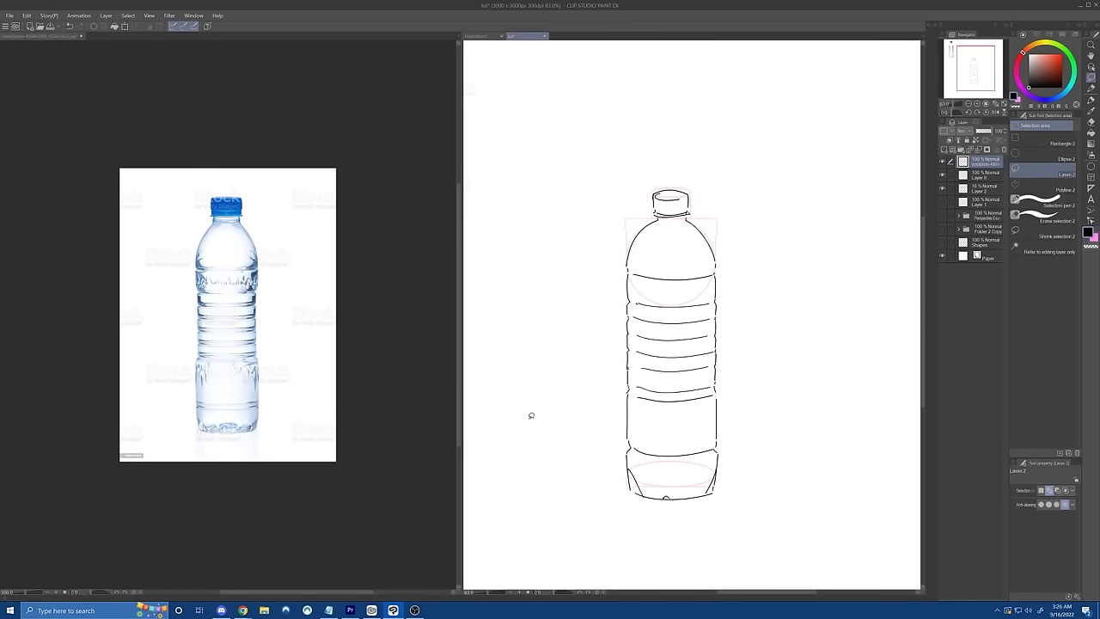
pyautogui.hotkey('ctrl', 't')
pyautogui.moveTo(470, 275); pyautogui.dragTo(847, 452)
pyautogui.press('Return')
# Step: Show the red freehand bottle layer and scale and move it to the left of the line art at a matching height
pyautogui.click(943, 189)
pyautogui.click(943, 202)
pyautogui.click(985, 202)
pyautogui.hotkey('ctrl', 't')
pyautogui.moveTo(670, 327); pyautogui.dragTo(542, 337)
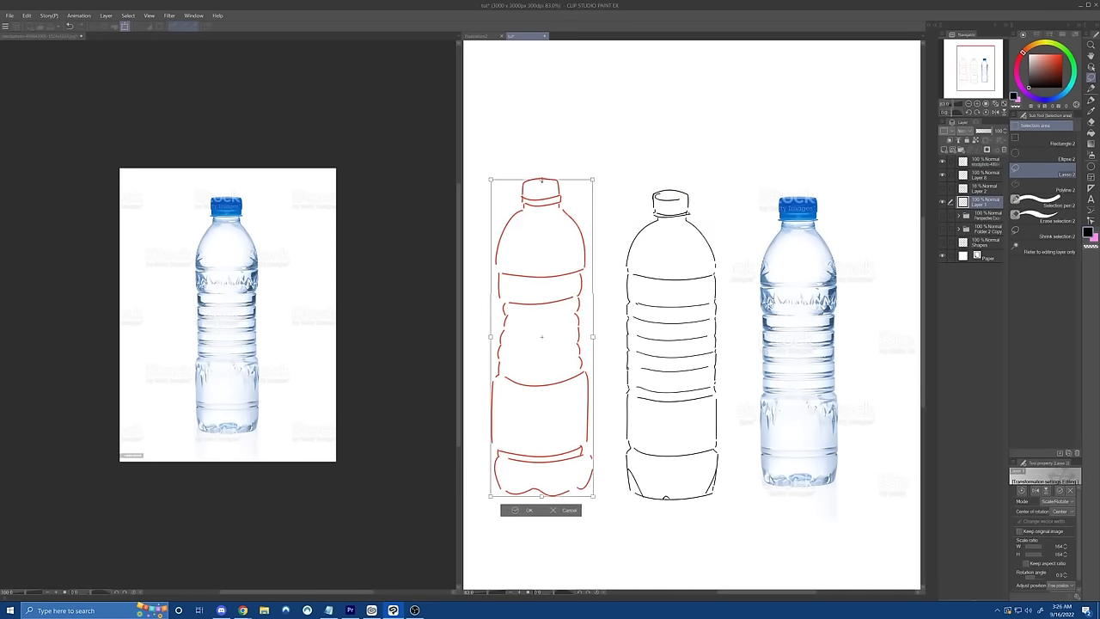
pyautogui.press('Return')
pyautogui.click(975, 162)
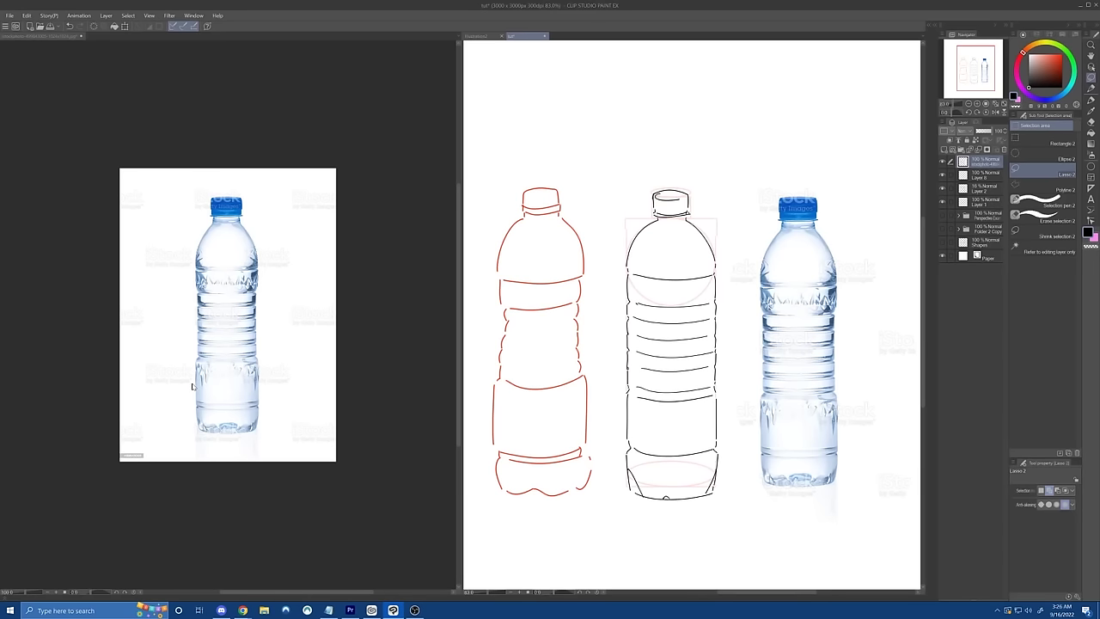
pyautogui.moveTo(542, 166)
pyautogui.mouseDown()
pyautogui.moveTo(551, 561)
pyautogui.moveTo(539, 449)
pyautogui.moveTo(537, 607)
pyautogui.mouseUp()
pyautogui.hotkey('ctrl', 'z')
pyautogui.hotkey('ctrl', 'z')
pyautogui.moveTo(675, 152); pyautogui.dragTo(670, 521)
pyautogui.hotkey('ctrl', 'z')
# Step: Flip the canvas view horizontally to check the drawings' symmetry and restore the normal view
pyautogui.click(989, 112)
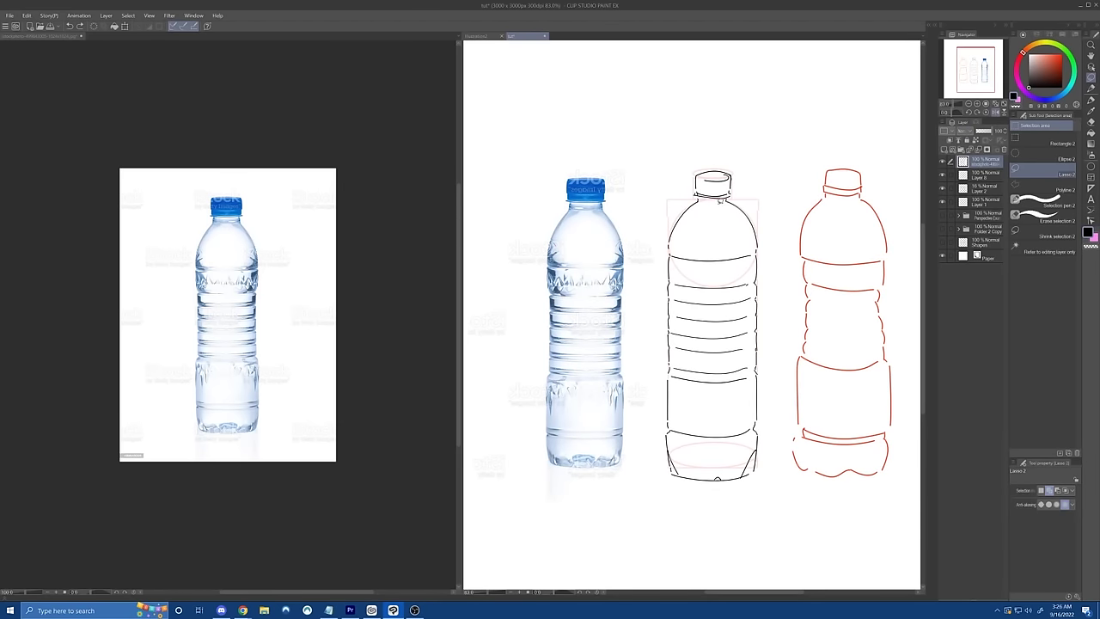
pyautogui.click(994, 114)
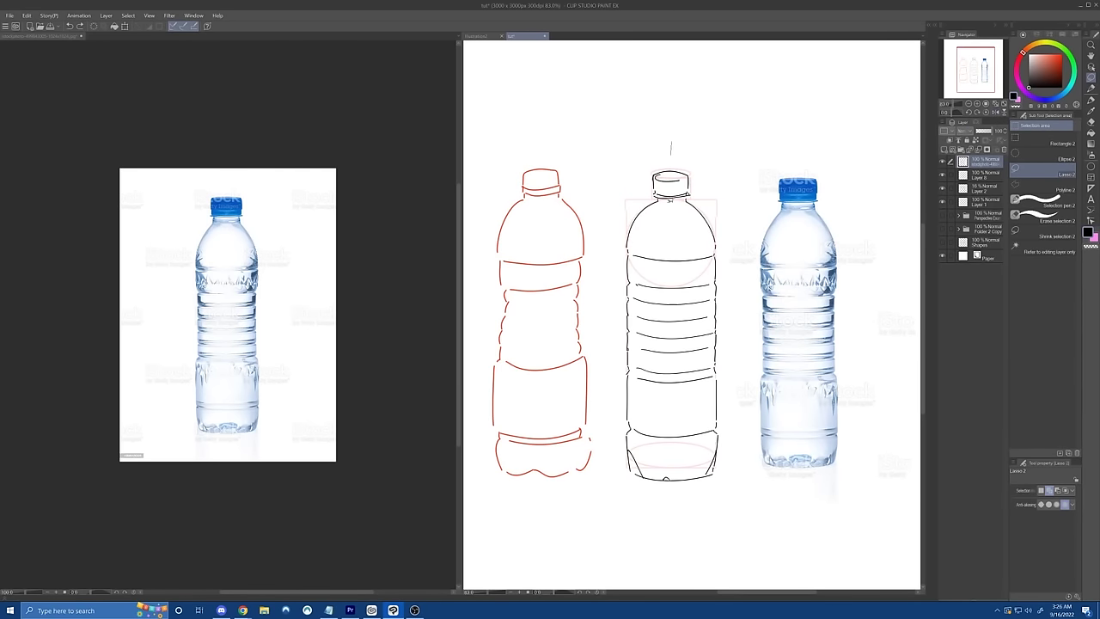
pyautogui.moveTo(559, 135); pyautogui.dragTo(551, 509)
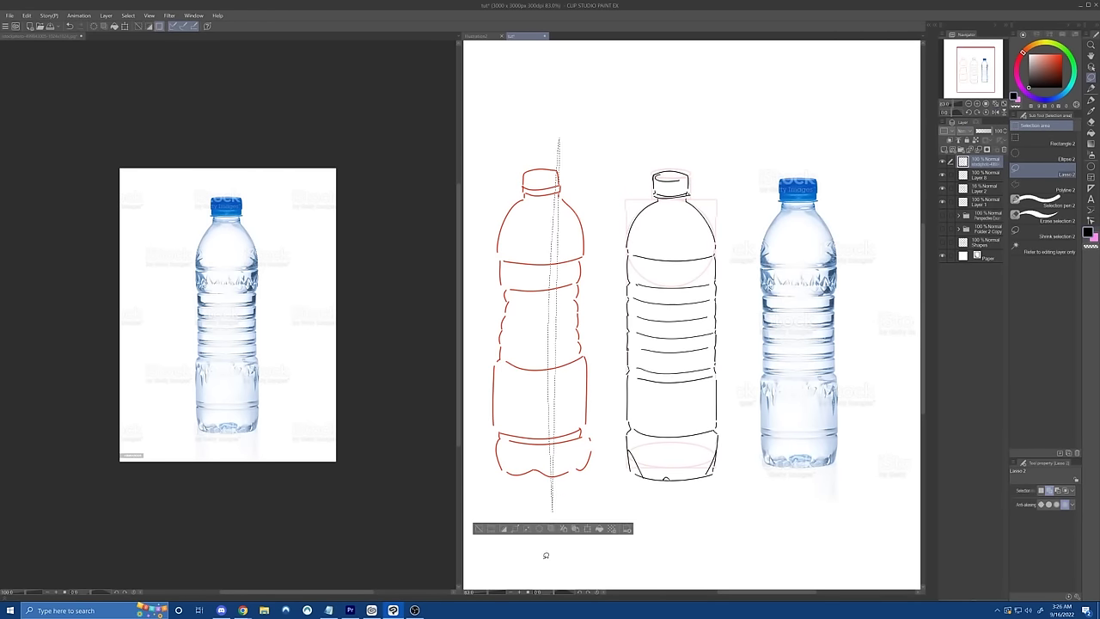
pyautogui.hotkey('ctrl', 'd')
# Step: Draw temporary vertical pen lines through the line art and red bottles to compare their symmetry, undoing each one
pyautogui.click(1091, 88)
pyautogui.moveTo(676, 166); pyautogui.dragTo(681, 562)
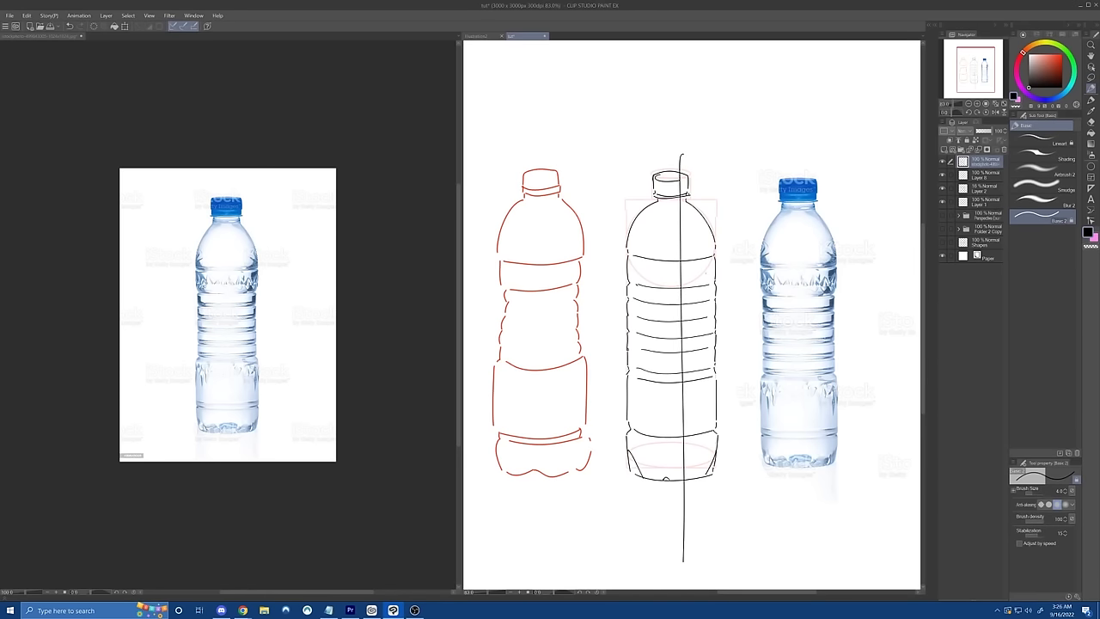
pyautogui.hotkey('ctrl', 'z')
pyautogui.moveTo(673, 142); pyautogui.dragTo(676, 533)
pyautogui.moveTo(529, 145); pyautogui.dragTo(564, 582)
pyautogui.hotkey('ctrl', 'z')
pyautogui.hotkey('ctrl', 'z')
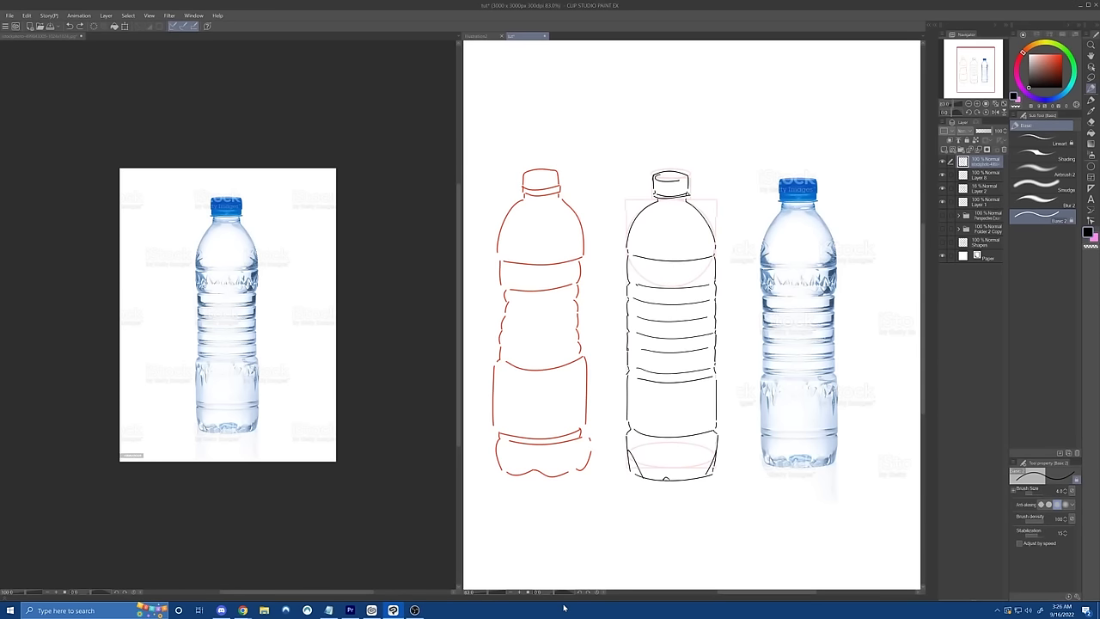
pyautogui.moveTo(677, 144); pyautogui.dragTo(677, 546)
pyautogui.hotkey('ctrl', 'z')
pyautogui.moveTo(537, 159); pyautogui.dragTo(544, 538)
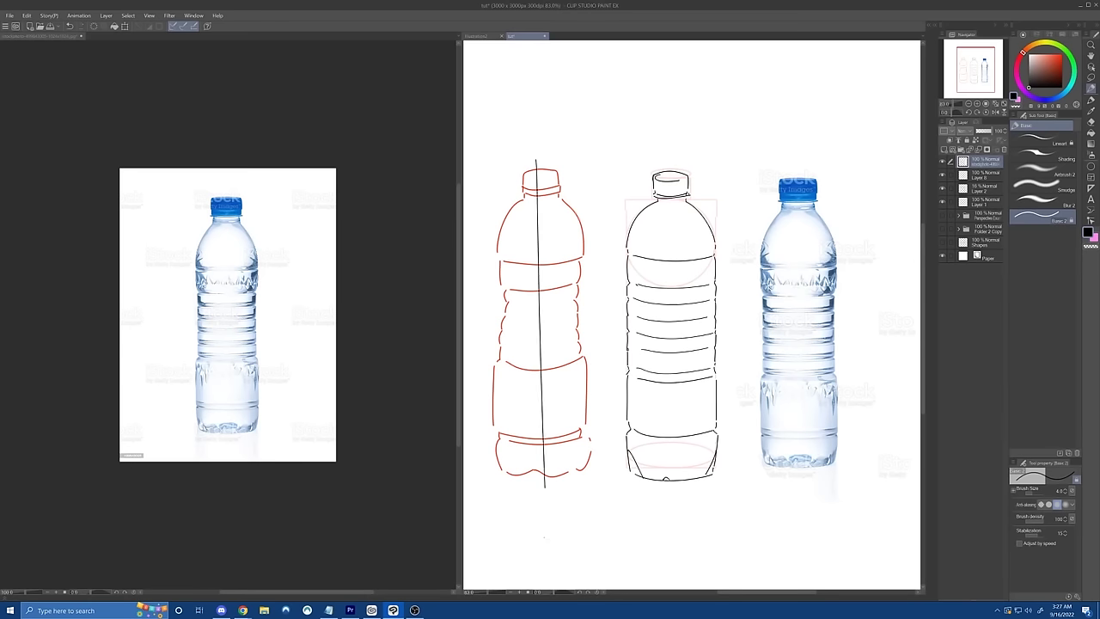
pyautogui.hotkey('ctrl', 'z')
pyautogui.moveTo(594, 442); pyautogui.dragTo(571, 178)
pyautogui.hotkey('ctrl', 'z')
# Step: Hide the line art, raise the guide shapes layer to 100% opacity, and show and select the line art layer again
pyautogui.click(943, 187)
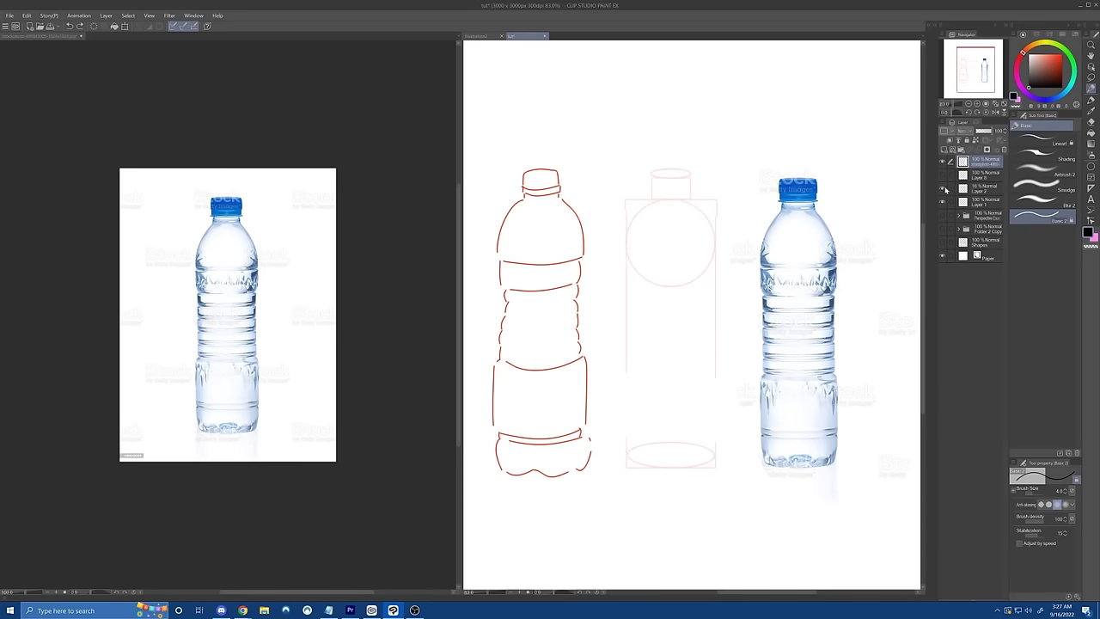
pyautogui.click(980, 200)
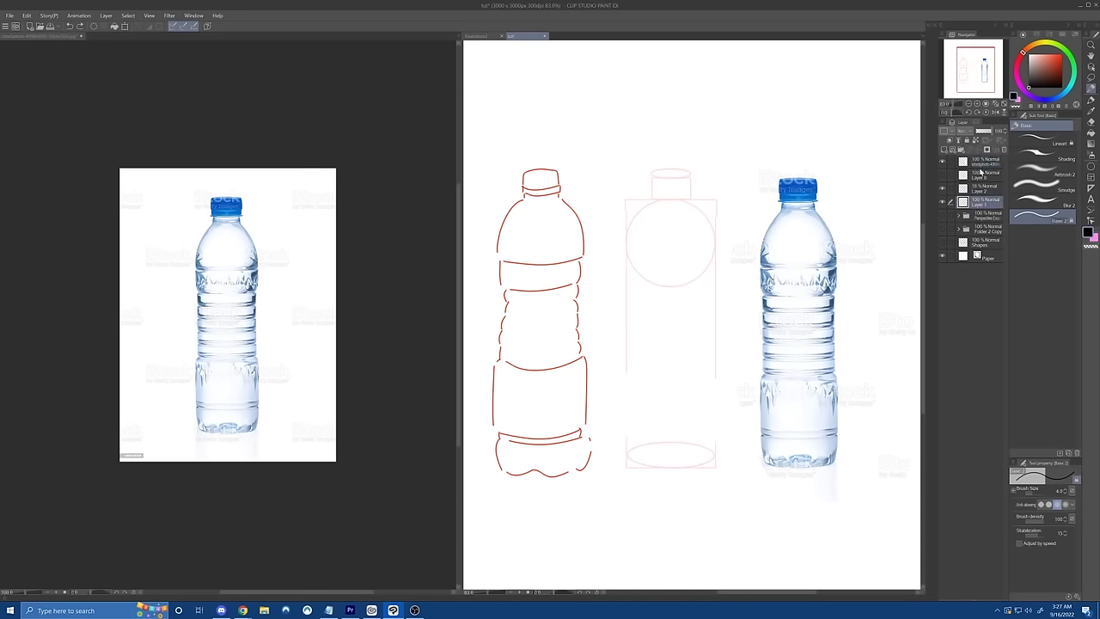
pyautogui.click(983, 186)
pyautogui.moveTo(985, 132); pyautogui.dragTo(994, 132)
pyautogui.click(973, 163)
pyautogui.click(943, 174)
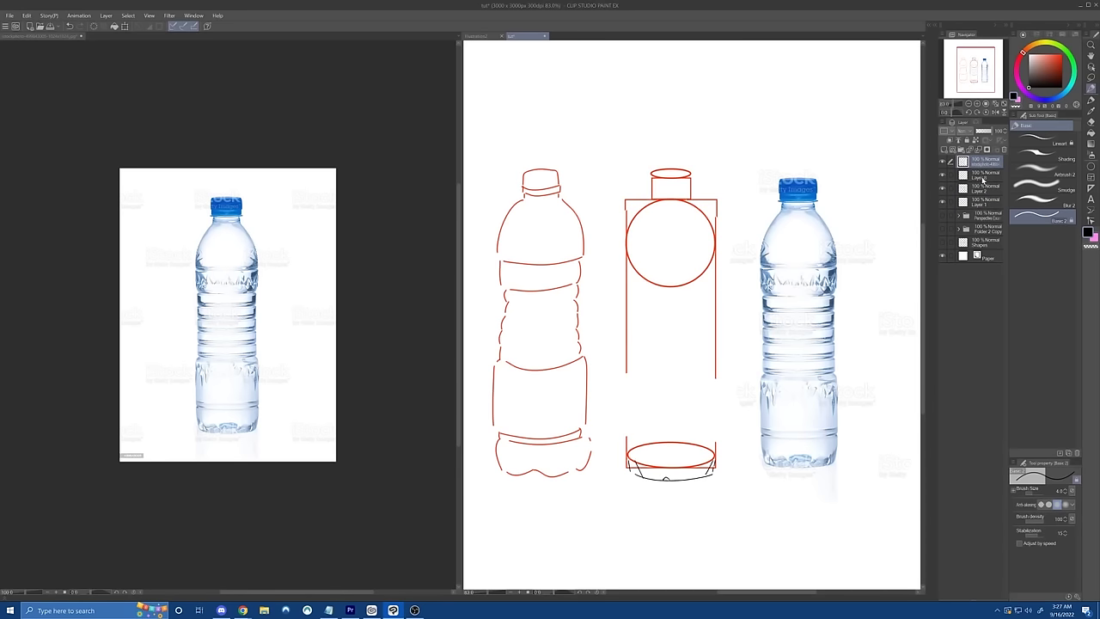
pyautogui.click(983, 177)
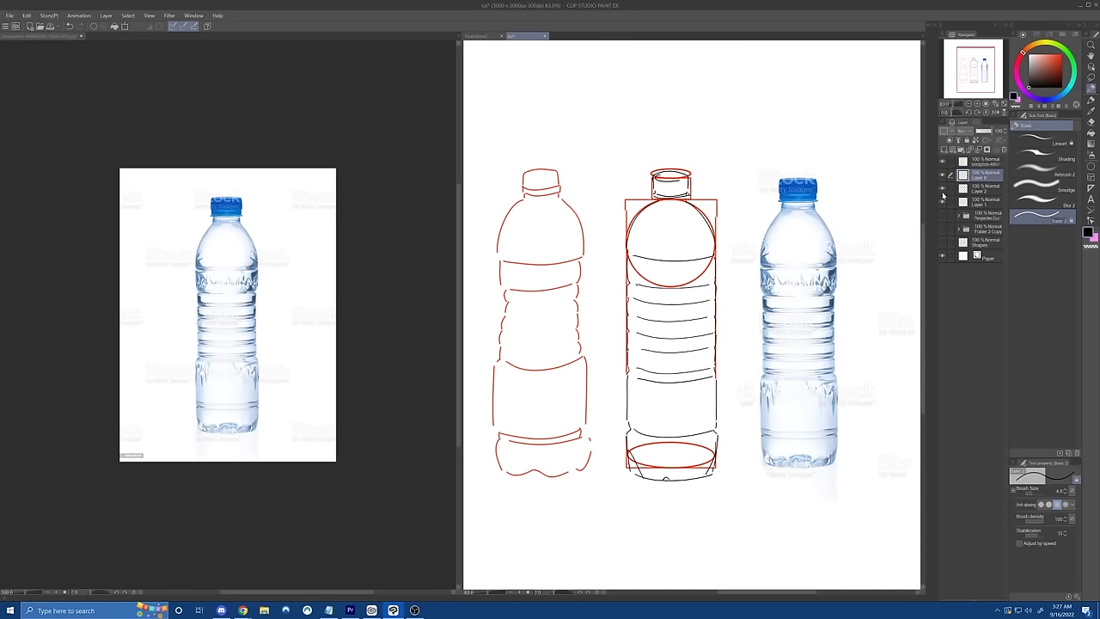
# Step: Hide the guide shapes and draw temporary straight lines along the sides of the line art and red bottles, undoing each one
pyautogui.click(943, 200)
pyautogui.moveTo(719, 219); pyautogui.dragTo(720, 519)
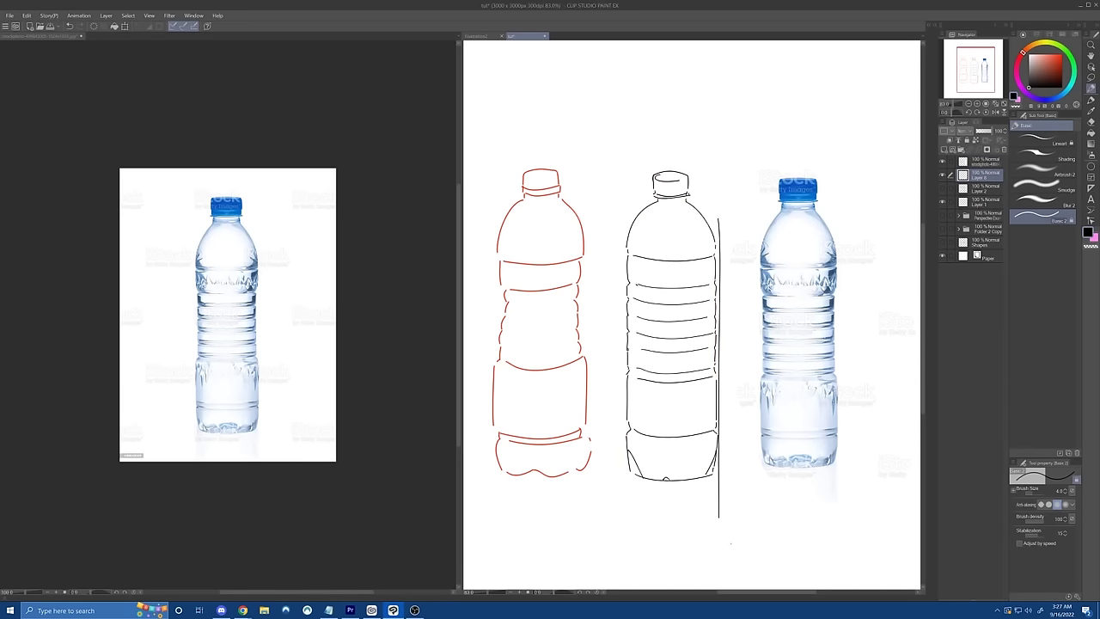
pyautogui.hotkey('ctrl', 'z')
pyautogui.moveTo(720, 224); pyautogui.dragTo(721, 521)
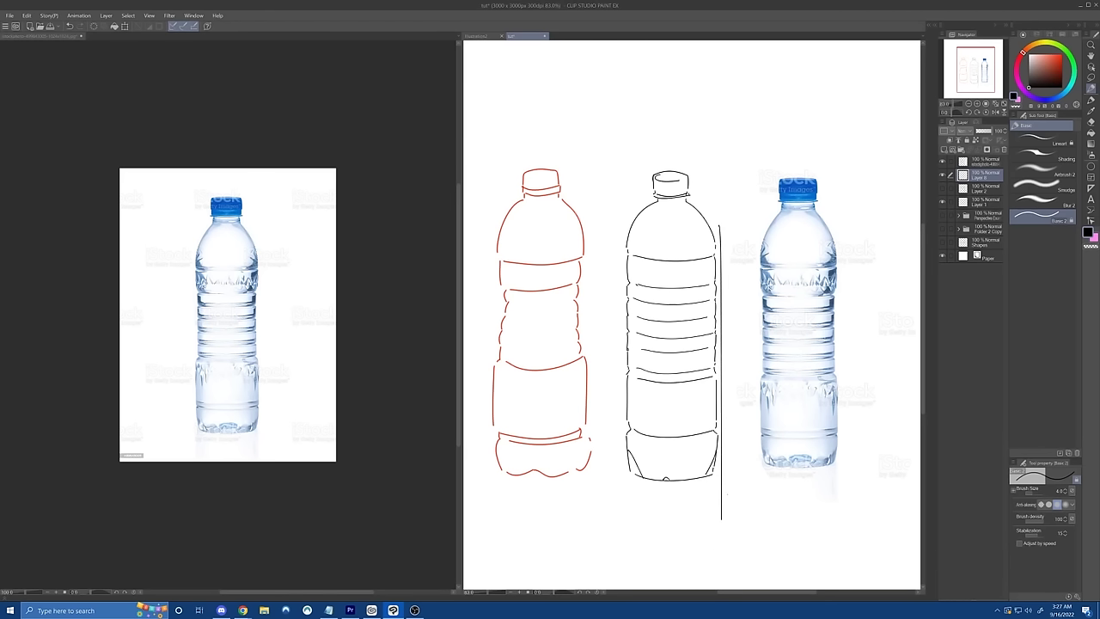
pyautogui.hotkey('ctrl', 'z')
pyautogui.moveTo(623, 234); pyautogui.dragTo(635, 512)
pyautogui.hotkey('ctrl', 'z')
pyautogui.moveTo(719, 242); pyautogui.dragTo(717, 471)
pyautogui.hotkey('ctrl', 'z')
pyautogui.moveTo(624, 251); pyautogui.dragTo(632, 483)
pyautogui.hotkey('ctrl', 'z')
pyautogui.moveTo(587, 221); pyautogui.dragTo(593, 430)
pyautogui.hotkey('ctrl', 'z')
# Step: Show only the guide shapes without the line art and add a new layer above them, undoing the test strokes
pyautogui.click(943, 187)
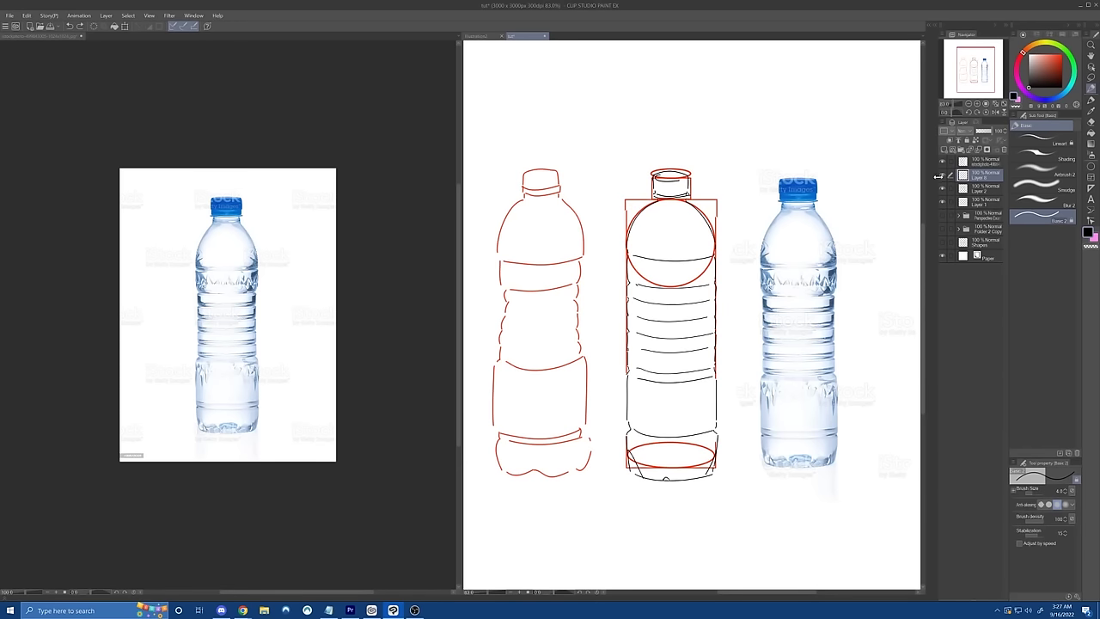
pyautogui.click(942, 176)
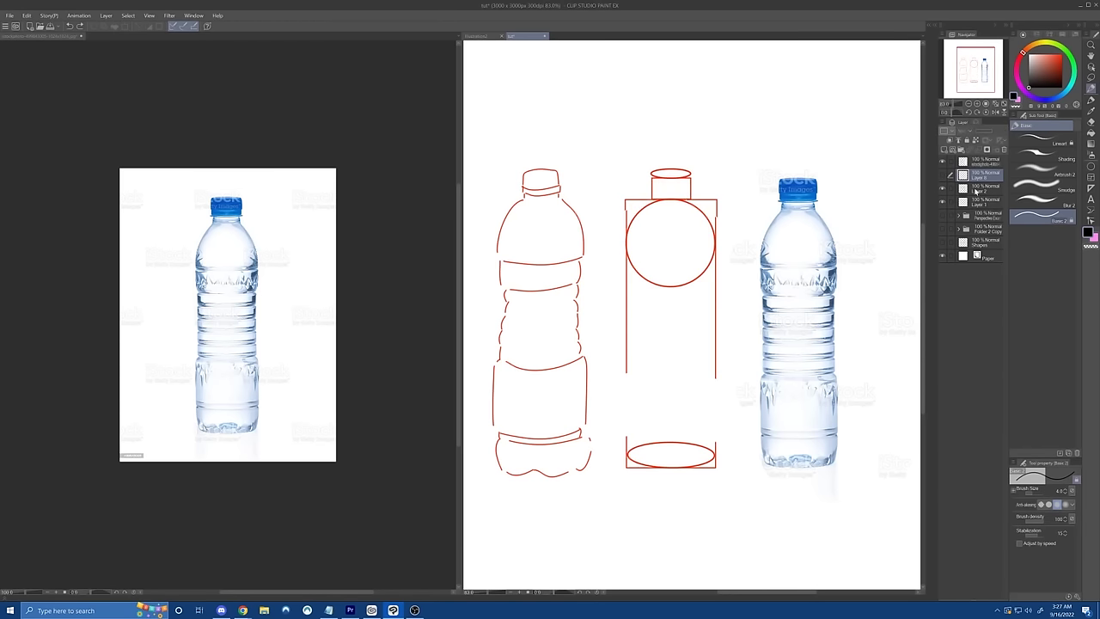
pyautogui.click(944, 150)
pyautogui.moveTo(672, 149)
pyautogui.mouseDown()
pyautogui.moveTo(690, 157)
pyautogui.moveTo(657, 153)
pyautogui.mouseUp()
pyautogui.moveTo(657, 444)
pyautogui.mouseDown()
pyautogui.moveTo(724, 460)
pyautogui.moveTo(654, 444)
pyautogui.mouseUp()
pyautogui.hotkey('ctrl', 'z')
pyautogui.hotkey('ctrl', 'z')
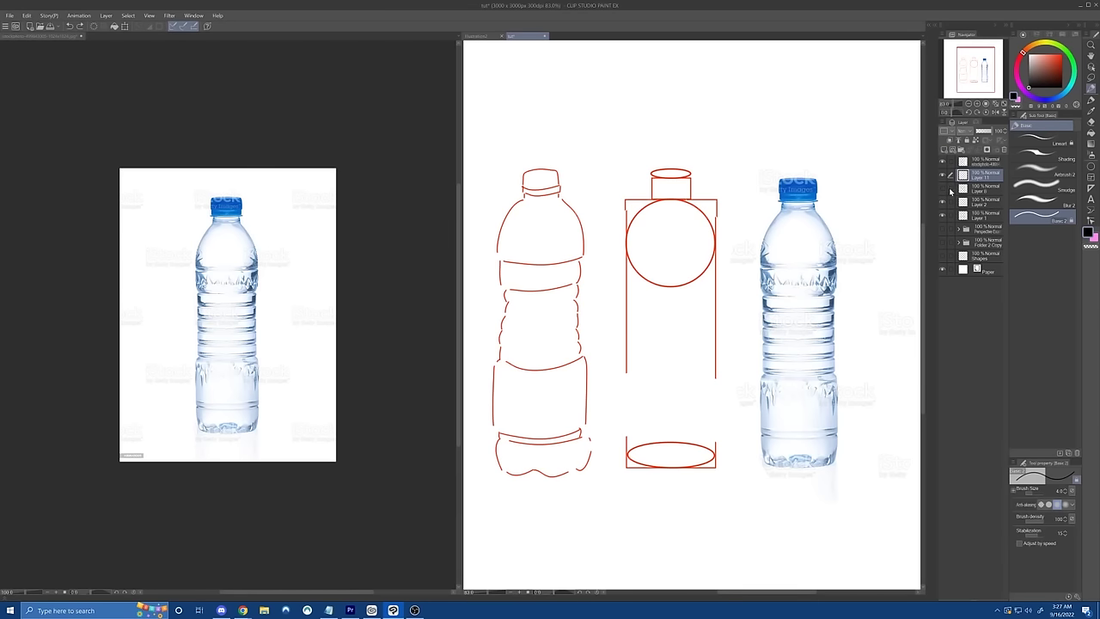
# Step: Show the line art again over the guide shapes and toggle the other layers' visibility to compare them
pyautogui.click(942, 187)
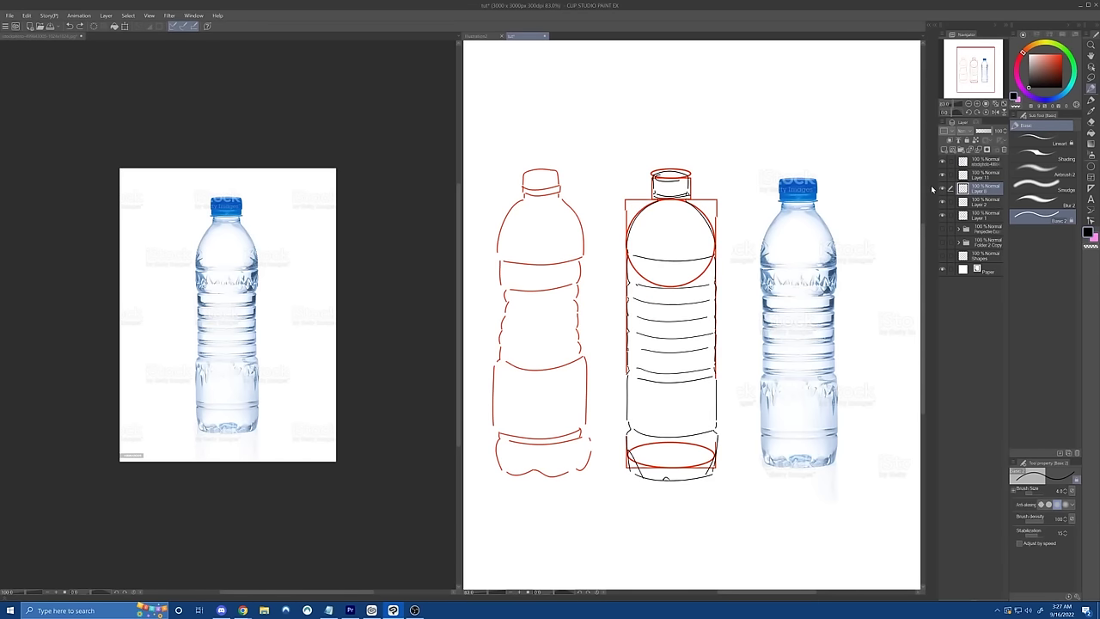
pyautogui.click(943, 161)
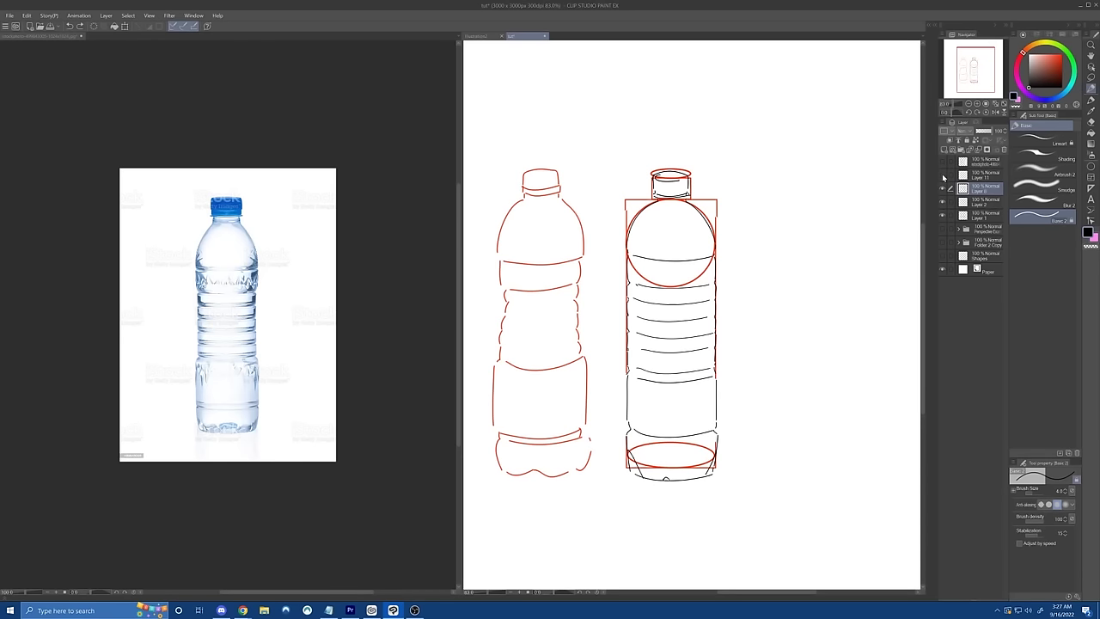
pyautogui.click(943, 162)
pyautogui.click(943, 174)
pyautogui.click(943, 202)
pyautogui.click(943, 202)
# Step: Lower the opacity of the guide shapes on Layer 2 and return to the line art layer
pyautogui.click(984, 202)
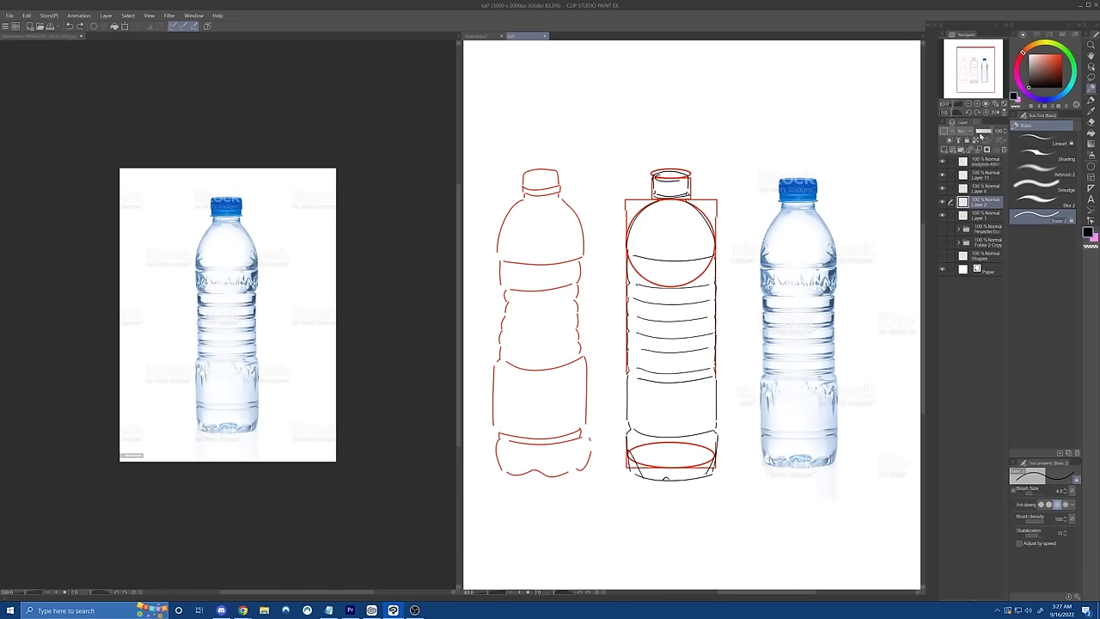
pyautogui.click(982, 131)
pyautogui.click(951, 187)
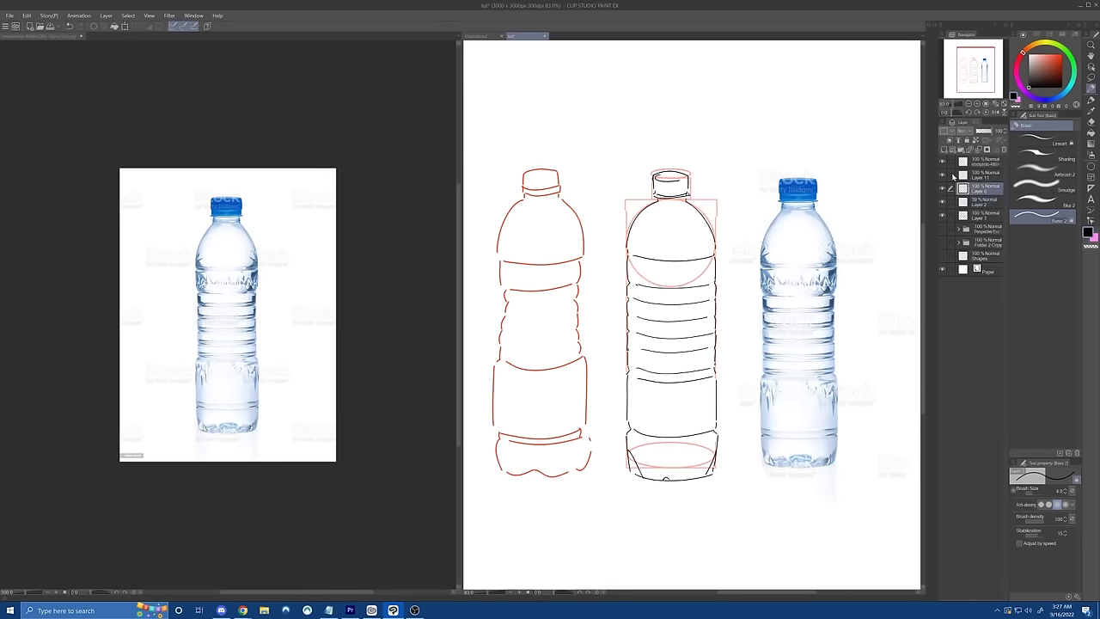
# Step: Draw temporary curves across the base, ribs, shoulders and cap of the line art bottle, undoing them and the guide opacity change
pyautogui.moveTo(630, 469)
pyautogui.mouseDown()
pyautogui.moveTo(688, 487)
pyautogui.moveTo(730, 472)
pyautogui.moveTo(723, 480)
pyautogui.mouseUp()
pyautogui.hotkey('ctrl', 'z')
pyautogui.moveTo(643, 383); pyautogui.dragTo(714, 375)
pyautogui.moveTo(648, 319); pyautogui.dragTo(724, 308)
pyautogui.moveTo(651, 237); pyautogui.dragTo(719, 219)
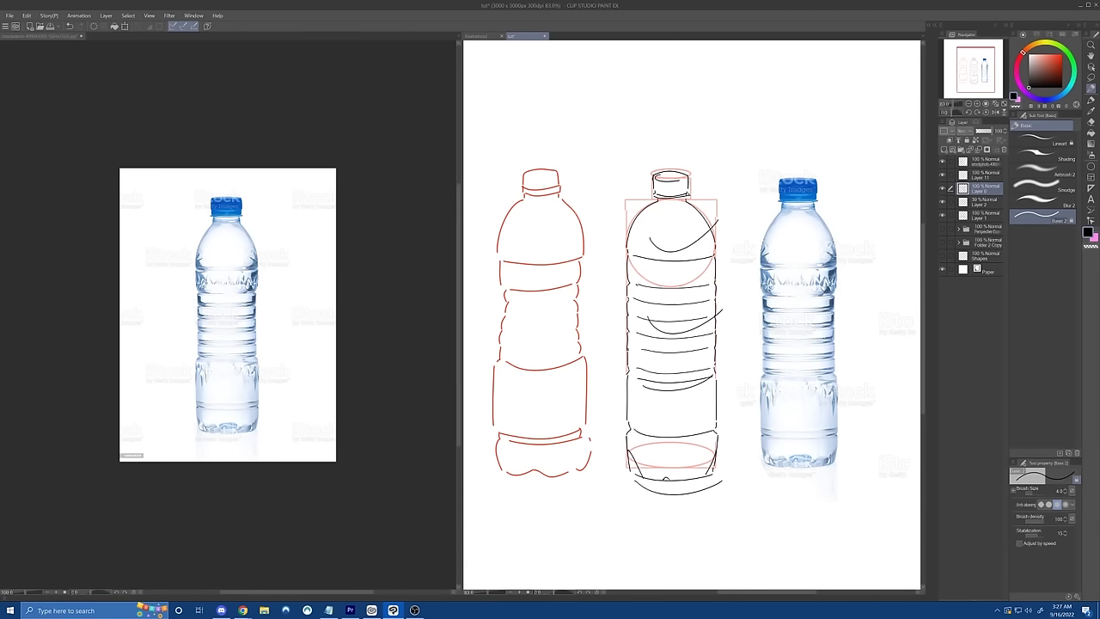
pyautogui.moveTo(650, 177); pyautogui.dragTo(688, 176)
pyautogui.hotkey('ctrl', 'z')
pyautogui.hotkey('ctrl', 'z')
pyautogui.hotkey('ctrl', 'z')
pyautogui.hotkey('ctrl', 'z')
pyautogui.hotkey('ctrl', 'z')
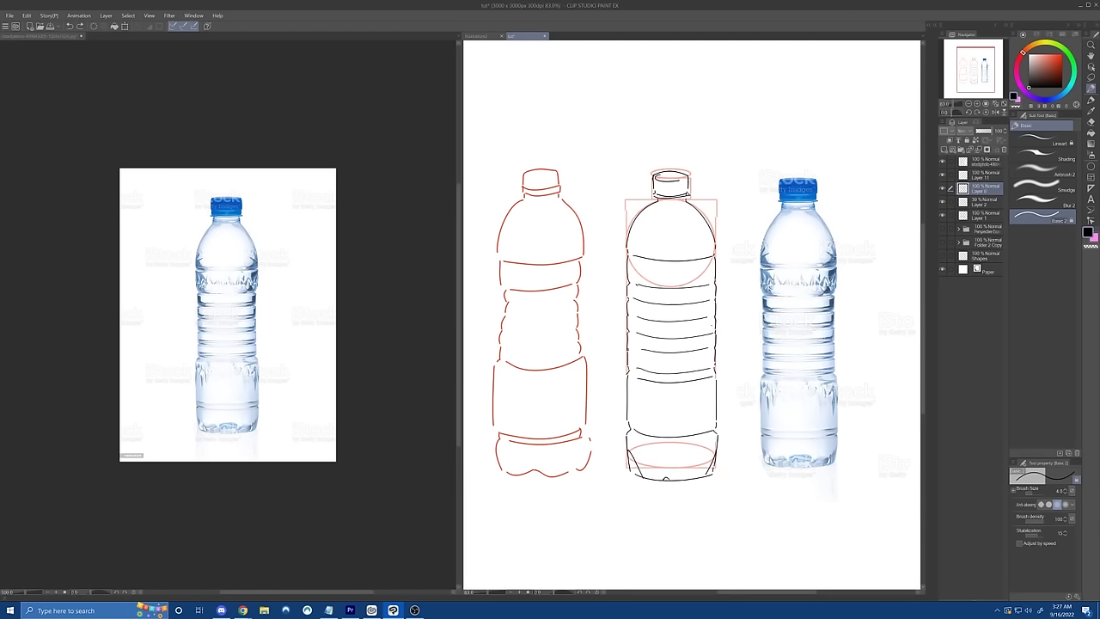
pyautogui.hotkey('ctrl', 'z')
# Step: Trace temporary strokes over the guide's base ellipse, cap and shoulder circle, undoing all of them
pyautogui.moveTo(697, 445)
pyautogui.mouseDown()
pyautogui.moveTo(637, 460)
pyautogui.moveTo(662, 443)
pyautogui.mouseUp()
pyautogui.moveTo(694, 166); pyautogui.dragTo(688, 174)
pyautogui.hotkey('ctrl', 'z')
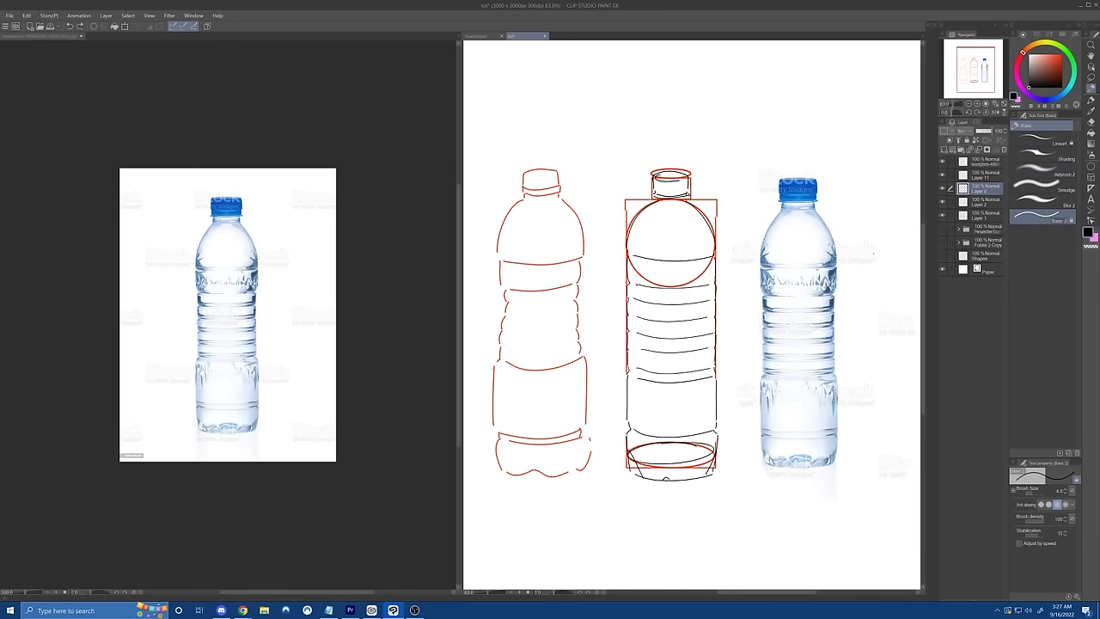
pyautogui.hotkey('ctrl', 'z')
pyautogui.moveTo(627, 273); pyautogui.dragTo(713, 249)
pyautogui.hotkey('ctrl', 'z')
pyautogui.moveTo(690, 205)
pyautogui.mouseDown()
pyautogui.moveTo(716, 257)
pyautogui.moveTo(643, 213)
pyautogui.mouseUp()
pyautogui.hotkey('ctrl', 'z')
# Step: Trace temporary strokes along both shoulders of the pasted reference photo and undo them
pyautogui.click(978, 162)
pyautogui.moveTo(824, 208); pyautogui.dragTo(847, 255)
pyautogui.moveTo(770, 209); pyautogui.dragTo(756, 243)
pyautogui.hotkey('ctrl', 'z')
pyautogui.hotkey('ctrl', 'z')
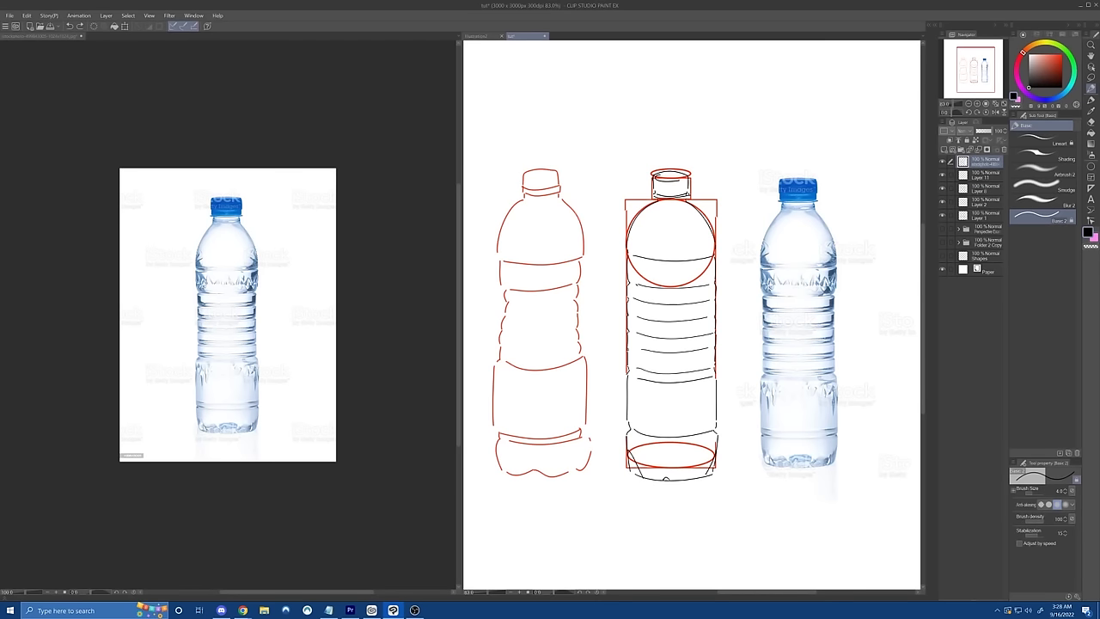
# Step: Lower the opacity of the guide shapes on Layer 2 to 34%, undoing a test line down the bottle's side
pyautogui.click(943, 202)
pyautogui.click(943, 202)
pyautogui.click(980, 203)
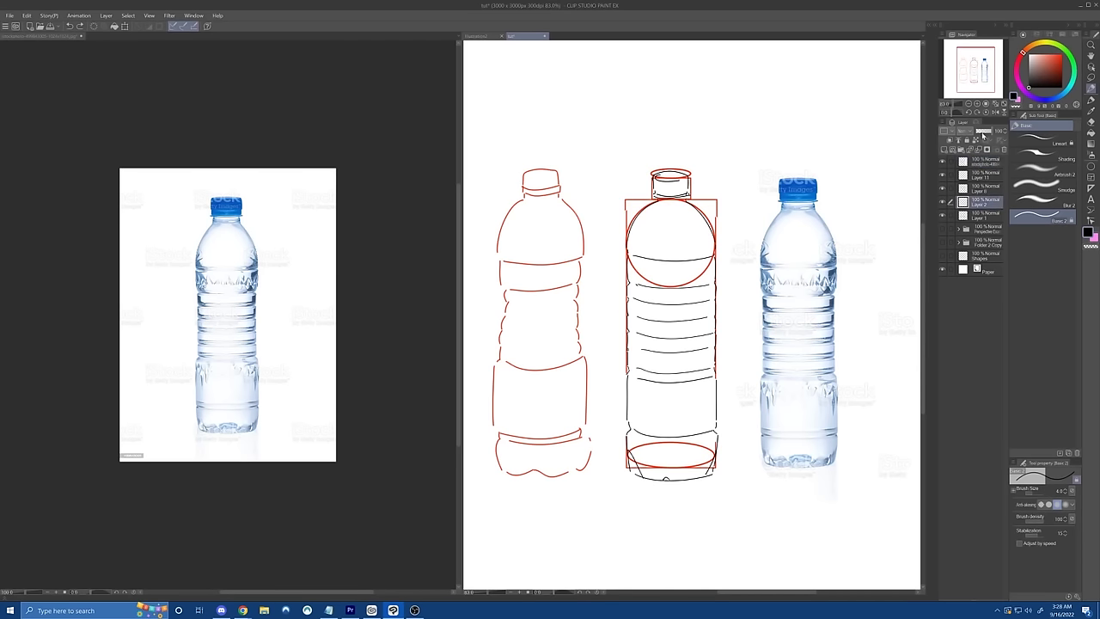
pyautogui.click(982, 132)
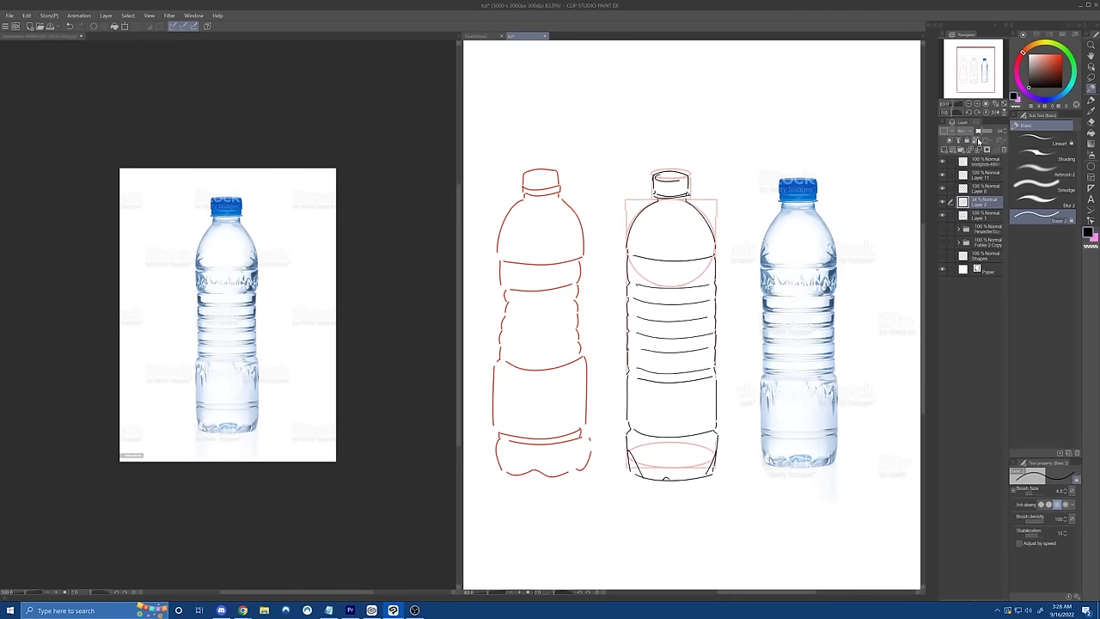
pyautogui.moveTo(711, 221); pyautogui.dragTo(716, 587)
pyautogui.hotkey('ctrl', 'z')
# Step: Add a new layer at the top of the stack and try long pen lines down the red bottle's side, undoing them
pyautogui.click(945, 149)
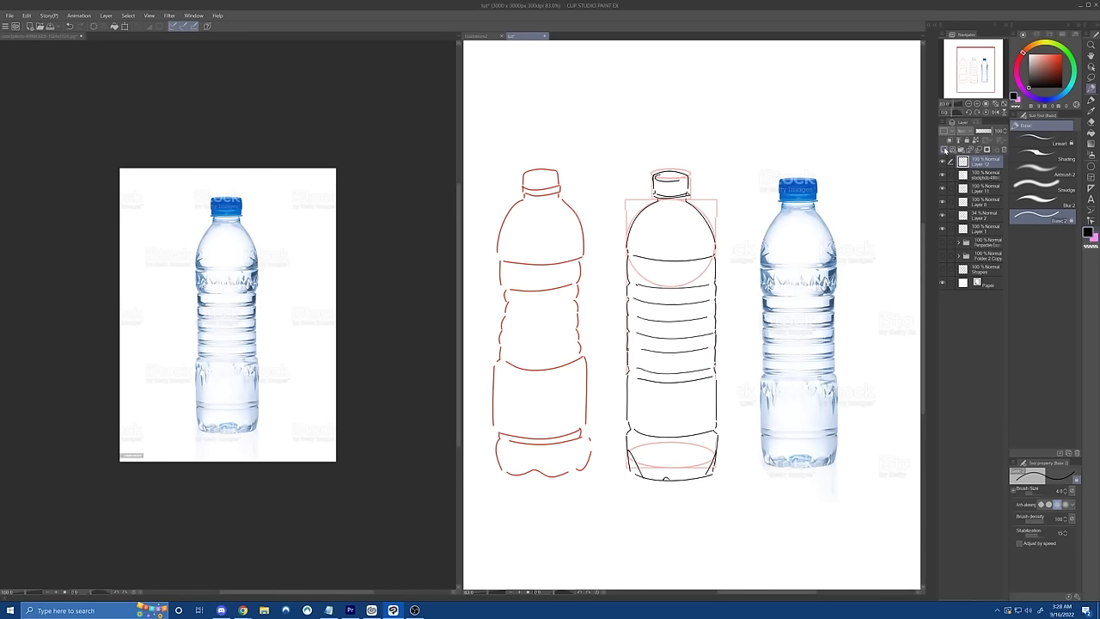
pyautogui.moveTo(590, 199); pyautogui.dragTo(579, 524)
pyautogui.hotkey('ctrl', 'z')
pyautogui.moveTo(576, 172); pyautogui.dragTo(615, 572)
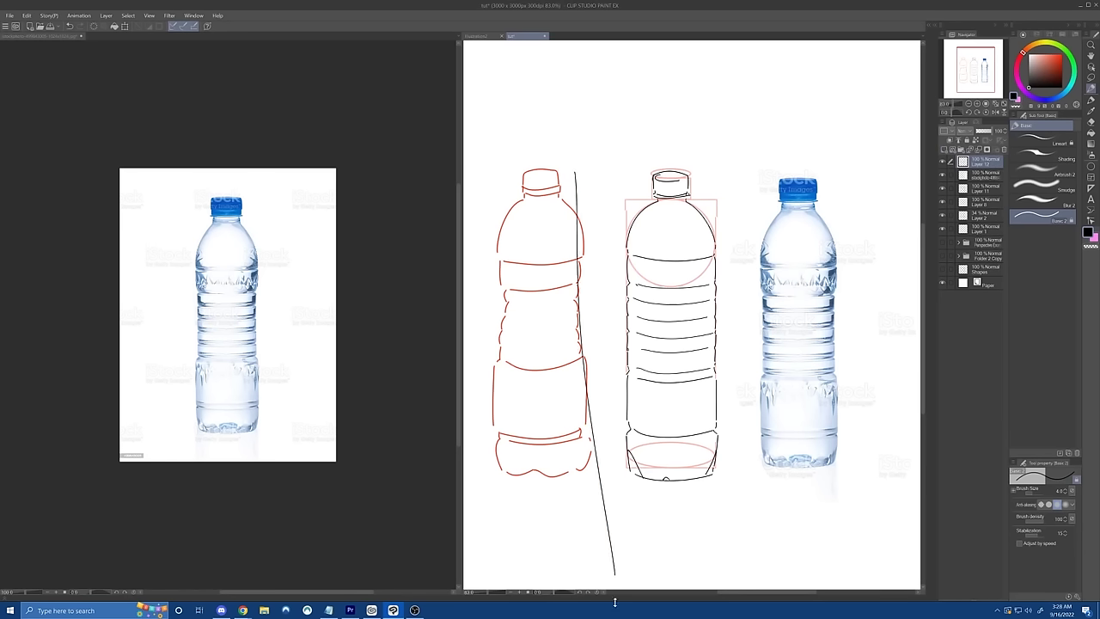
pyautogui.hotkey('ctrl', 'z')
pyautogui.moveTo(577, 171)
pyautogui.mouseDown()
pyautogui.moveTo(573, 256)
pyautogui.moveTo(601, 588)
pyautogui.mouseUp()
pyautogui.hotkey('ctrl', 'z')
pyautogui.moveTo(578, 181); pyautogui.dragTo(578, 188)
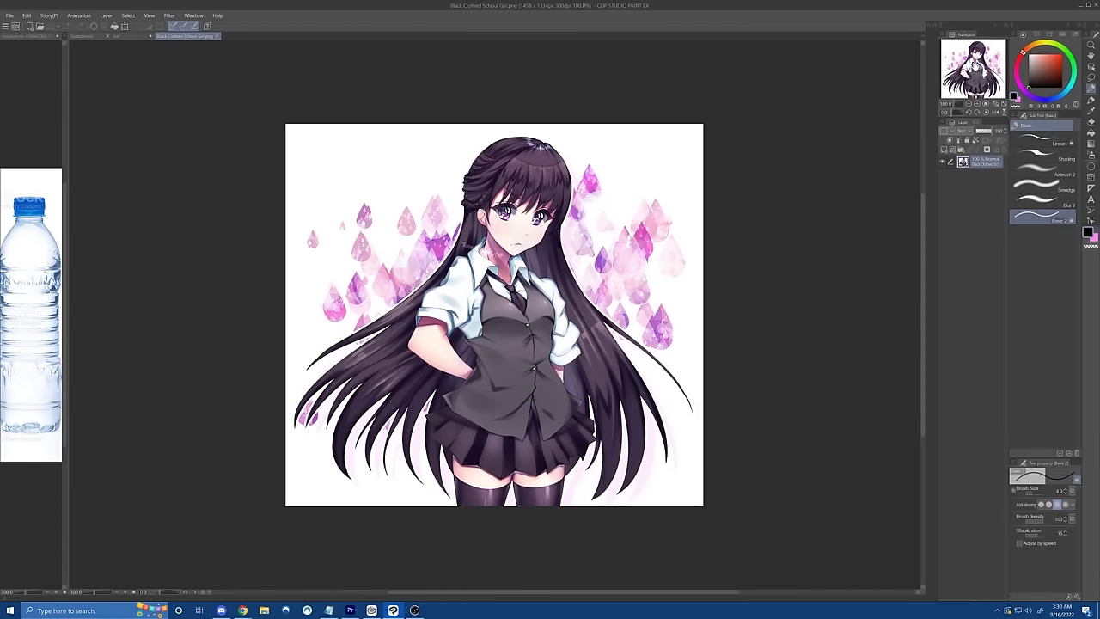
pyautogui.moveTo(973, 69); pyautogui.dragTo(963, 67)
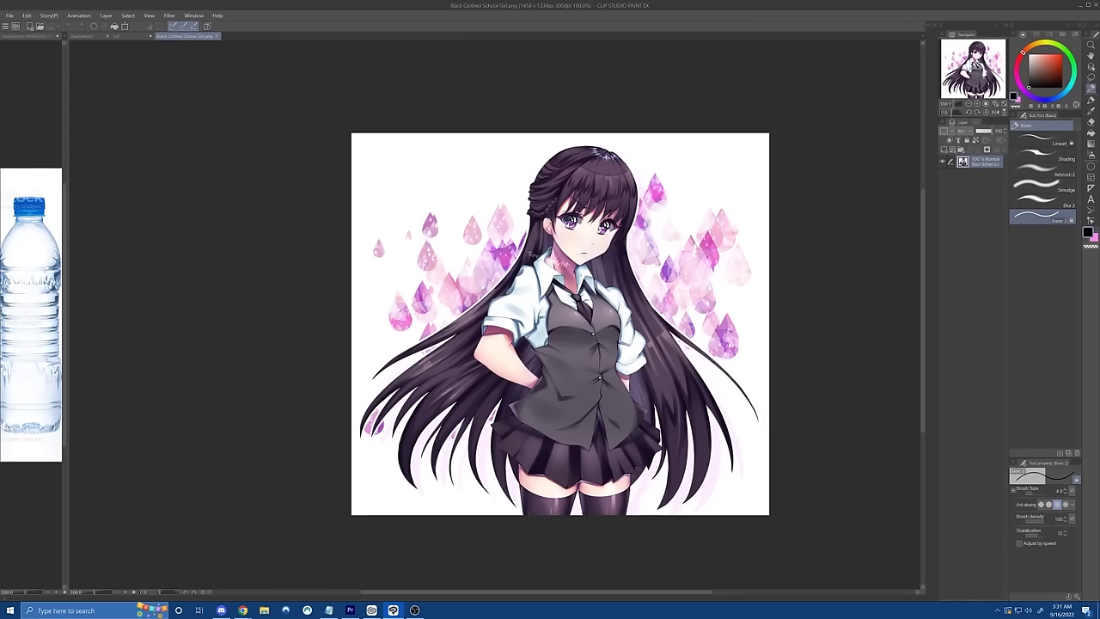
# Step: Trace temporary black strokes down the vest and legs and beside the bent arm of the schoolgirl illustration, undoing each one
pyautogui.moveTo(588, 261)
pyautogui.mouseDown()
pyautogui.moveTo(632, 215)
pyautogui.moveTo(637, 311)
pyautogui.moveTo(695, 515)
pyautogui.mouseUp()
pyautogui.hotkey('ctrl', 'z')
pyautogui.hotkey('ctrl', 'z')
pyautogui.moveTo(588, 311); pyautogui.dragTo(606, 515)
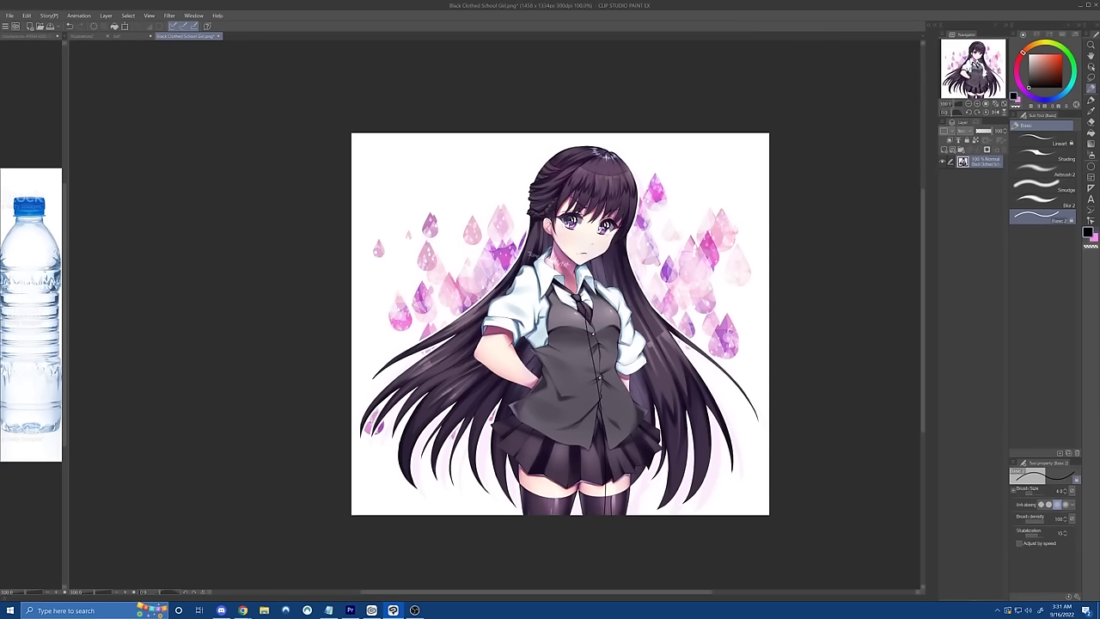
pyautogui.hotkey('ctrl', 'z')
pyautogui.hotkey('ctrl', 'z')
pyautogui.moveTo(501, 349); pyautogui.dragTo(545, 395)
pyautogui.hotkey('ctrl', 'z')
pyautogui.moveTo(591, 322); pyautogui.dragTo(603, 514)
pyautogui.hotkey('ctrl', 'z')
# Step: Lasso the schoolgirl's head with the surrounding background and scale it down, leaving nothing selected
pyautogui.press('m')
pyautogui.moveTo(953, 104)
pyautogui.mouseDown()
pyautogui.moveTo(975, 76)
pyautogui.moveTo(966, 106)
pyautogui.mouseUp()
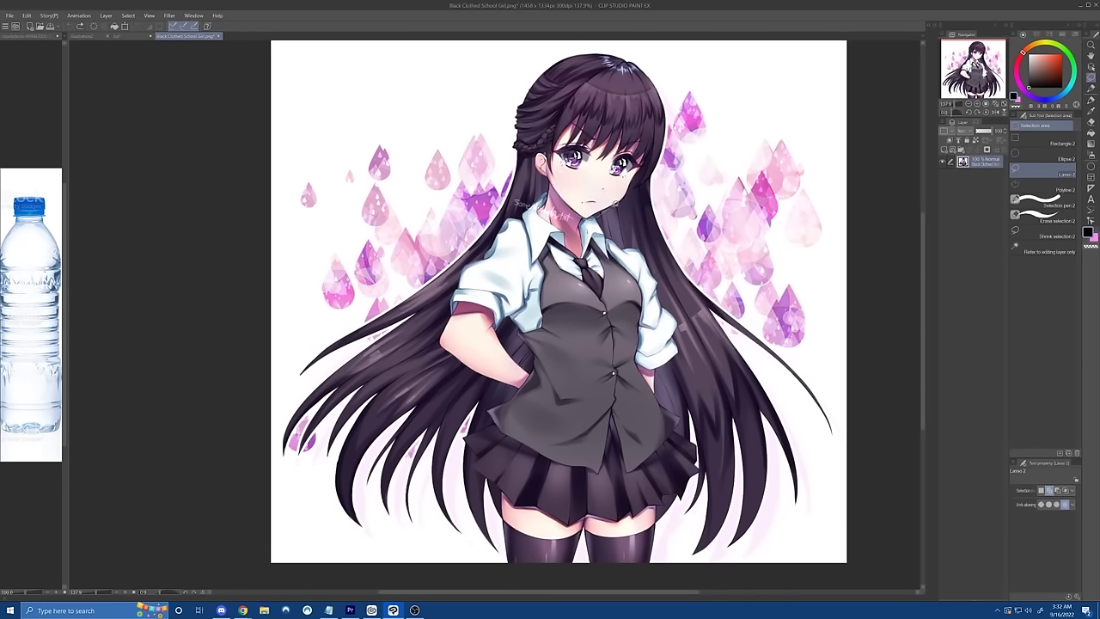
pyautogui.moveTo(644, 172)
pyautogui.mouseDown()
pyautogui.moveTo(632, 41)
pyautogui.moveTo(511, 151)
pyautogui.moveTo(523, 177)
pyautogui.moveTo(546, 177)
pyautogui.mouseUp()
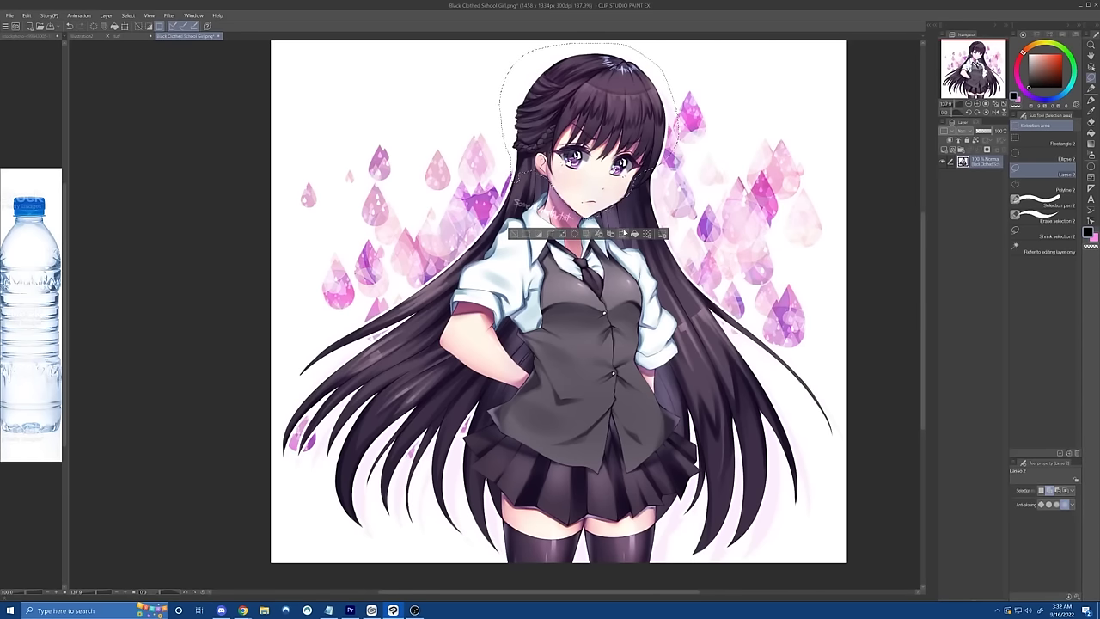
pyautogui.click(623, 234)
pyautogui.moveTo(591, 50); pyautogui.dragTo(598, 99)
pyautogui.click(574, 235)
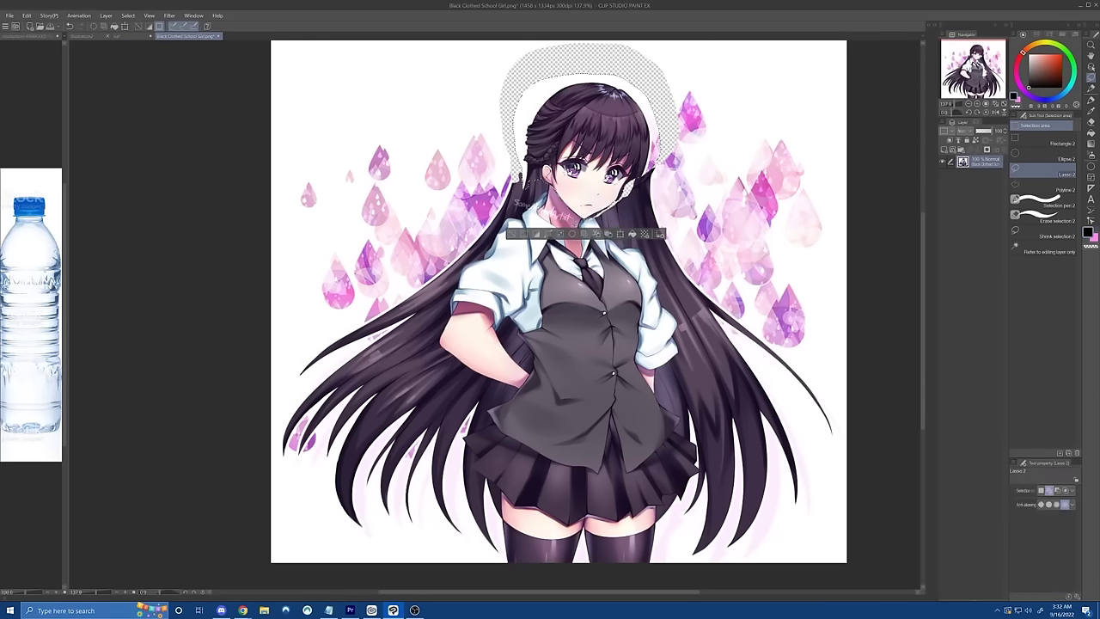
pyautogui.click(514, 236)
# Step: Trace temporary bright red strokes along the hair outline beside the shrunken head and undo them
pyautogui.moveTo(885, 69); pyautogui.dragTo(888, 172)
pyautogui.scroll(-2, 496, 315)
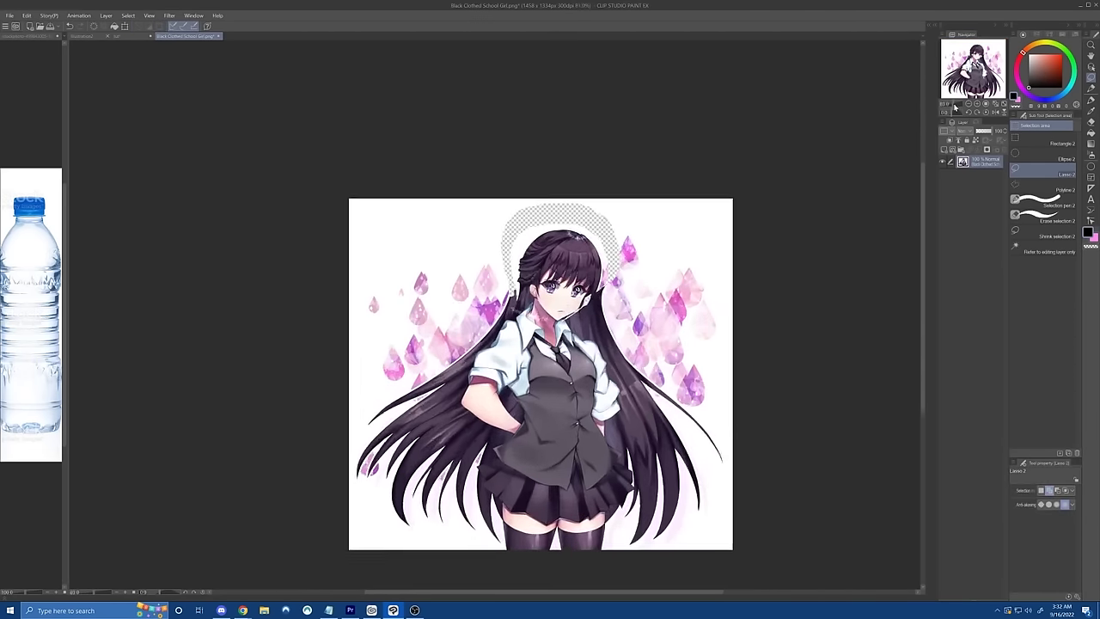
pyautogui.scroll(3, 496, 315)
pyautogui.moveTo(567, 301); pyautogui.dragTo(549, 255)
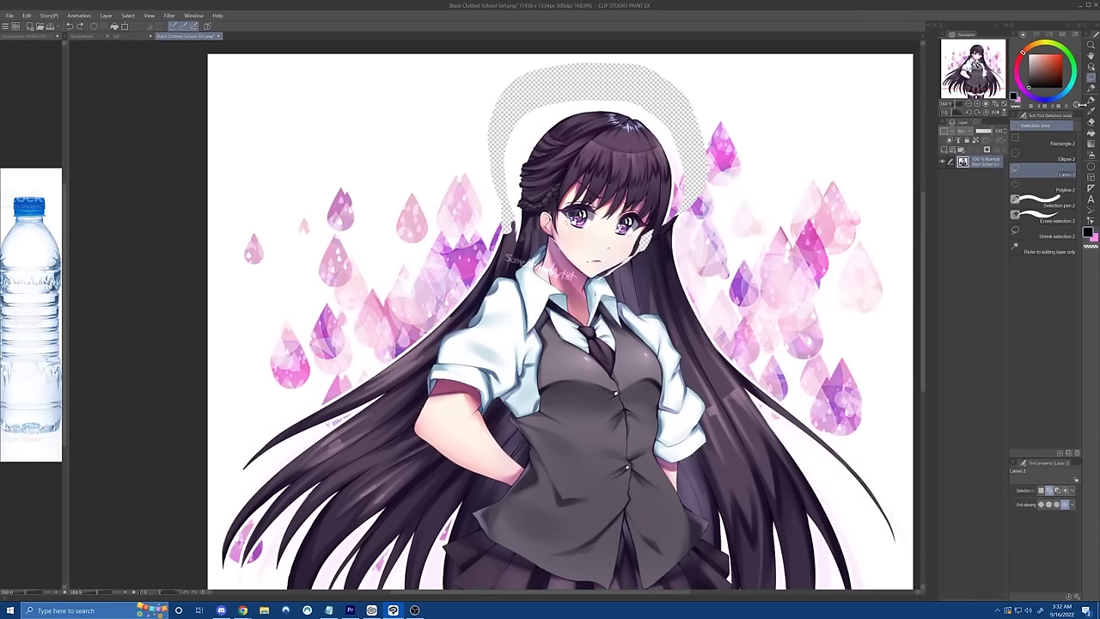
pyautogui.press('b')
pyautogui.click(1062, 54)
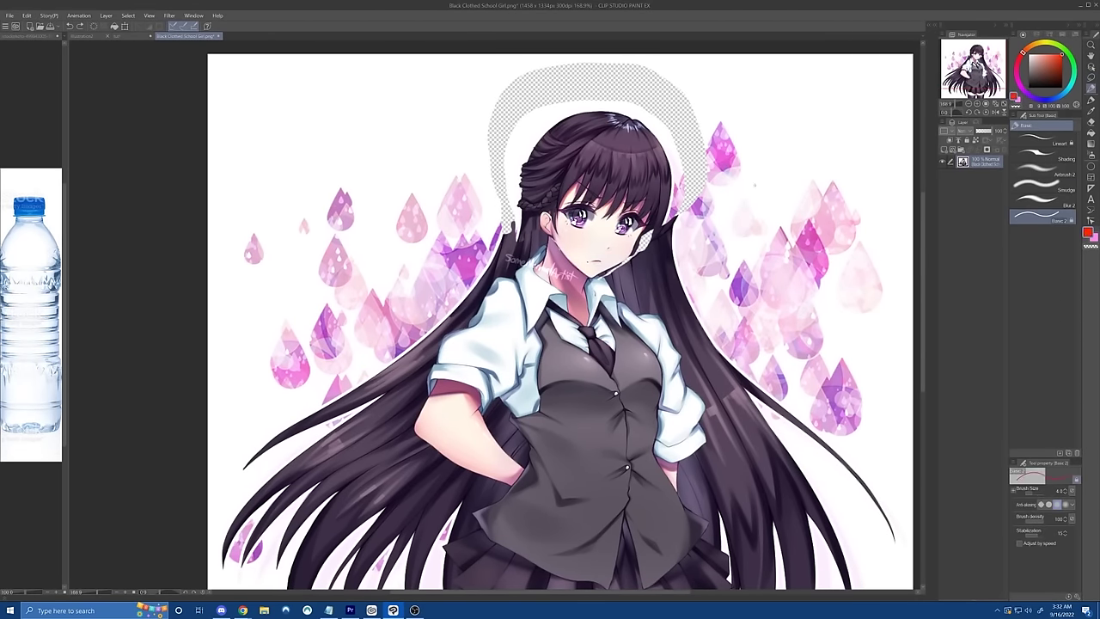
pyautogui.moveTo(679, 212)
pyautogui.mouseDown()
pyautogui.moveTo(719, 348)
pyautogui.moveTo(748, 367)
pyautogui.mouseUp()
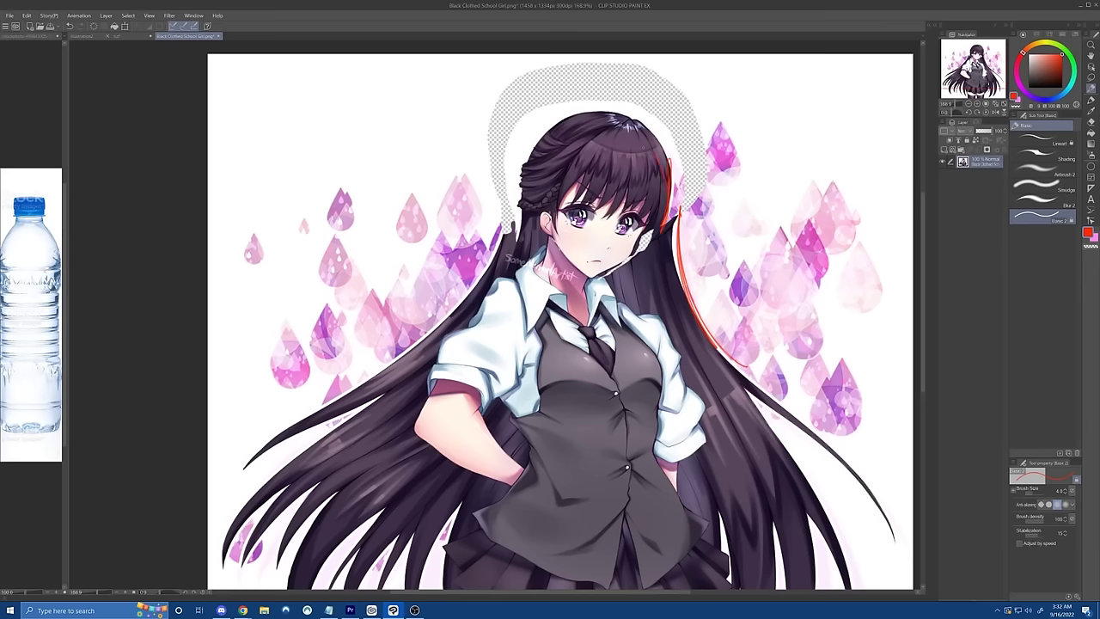
pyautogui.hotkey('ctrl', 'z')
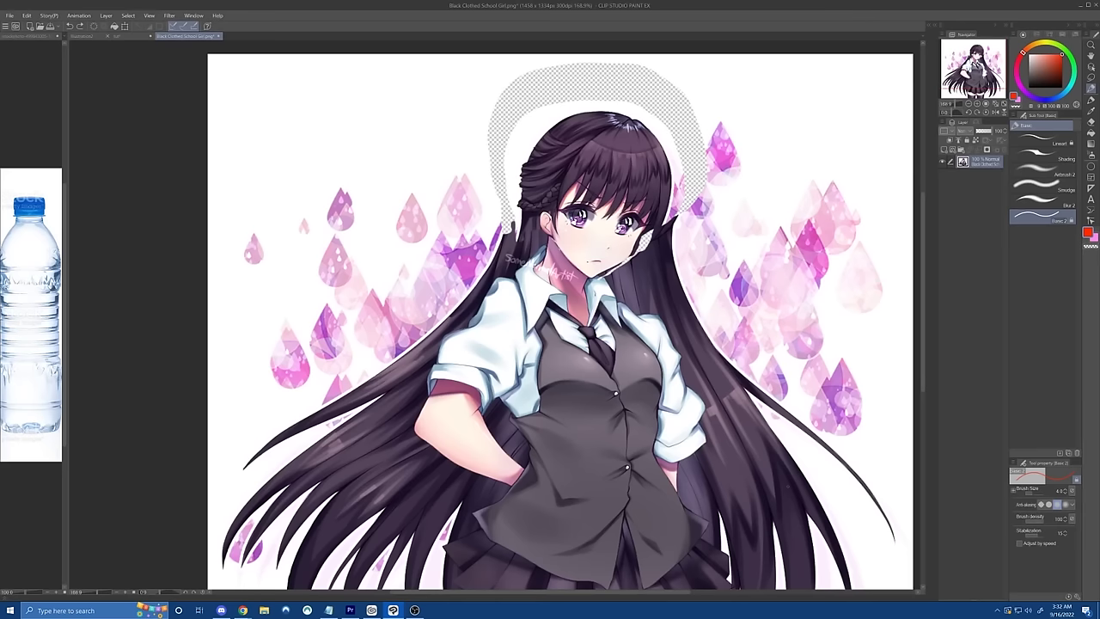
# Step: Switch to the standing figure document and display Sketch 3, Sketch 2 and Sketch 1 in turn, leaving only Sketch 1 visible
pyautogui.click(88, 36)
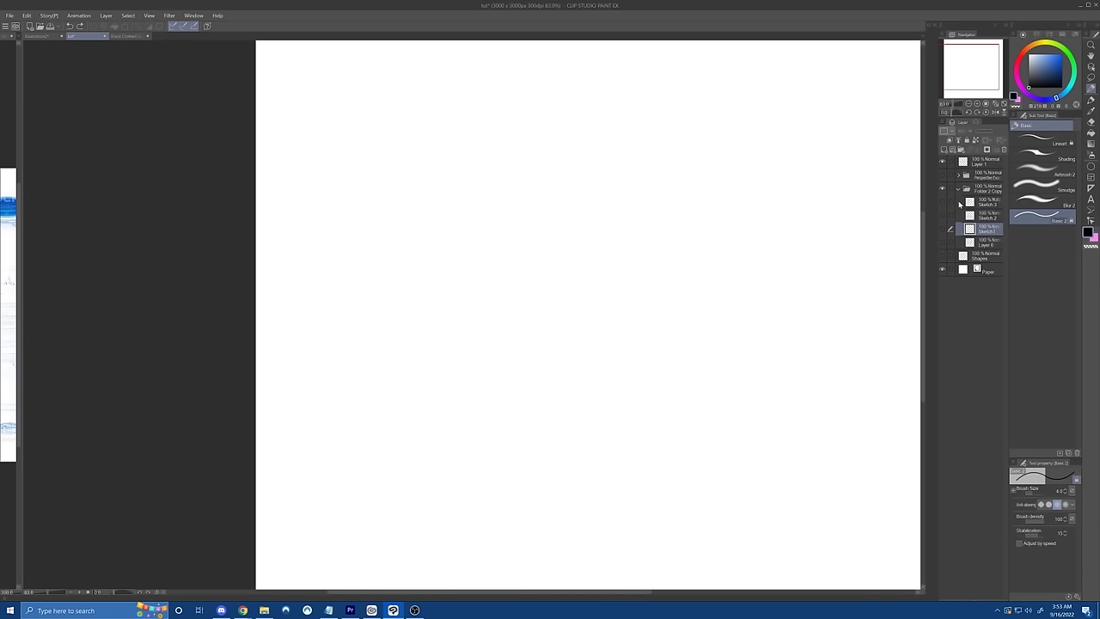
pyautogui.click(943, 203)
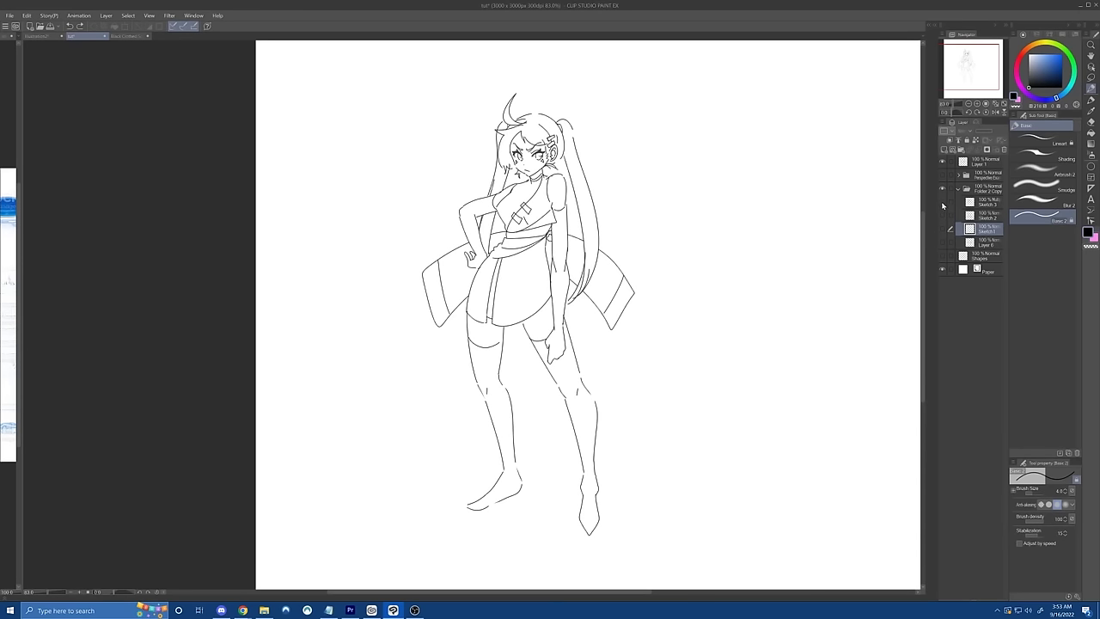
pyautogui.click(943, 206)
pyautogui.click(943, 214)
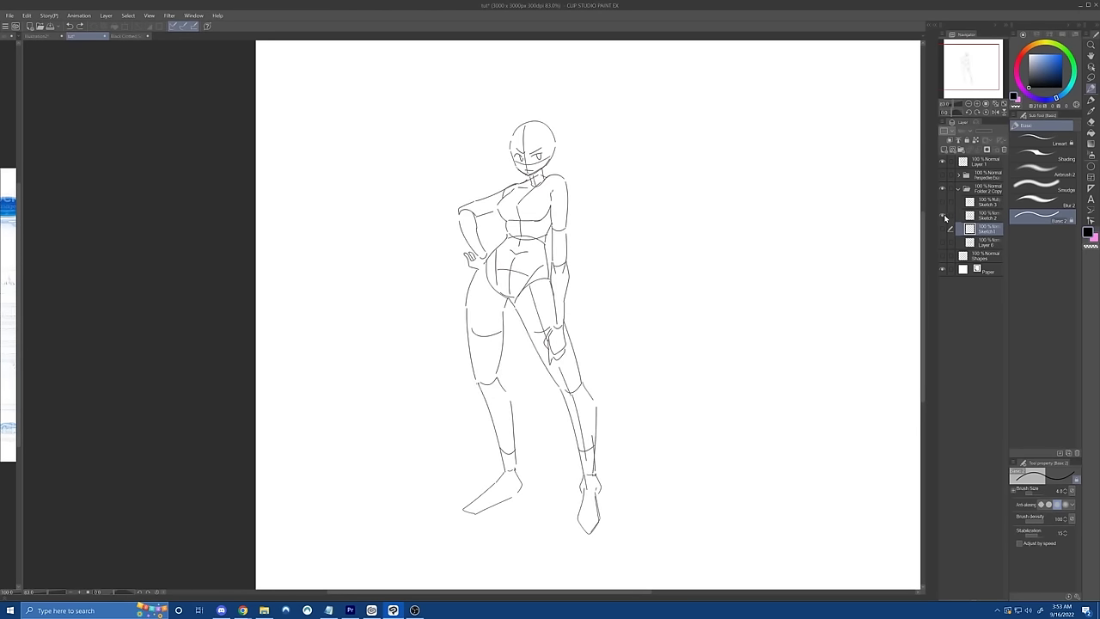
pyautogui.click(944, 216)
pyautogui.click(946, 230)
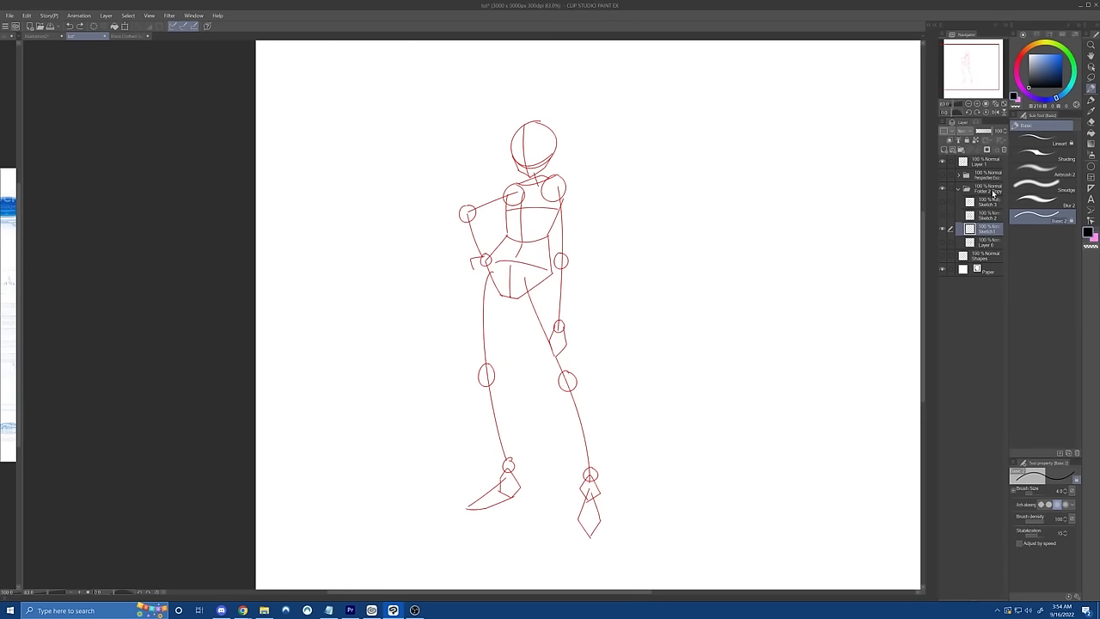
# Step: Set the drawing colour to bright red and sketch a small temporary head beside the skeleton figure, undoing it all
pyautogui.click(1024, 52)
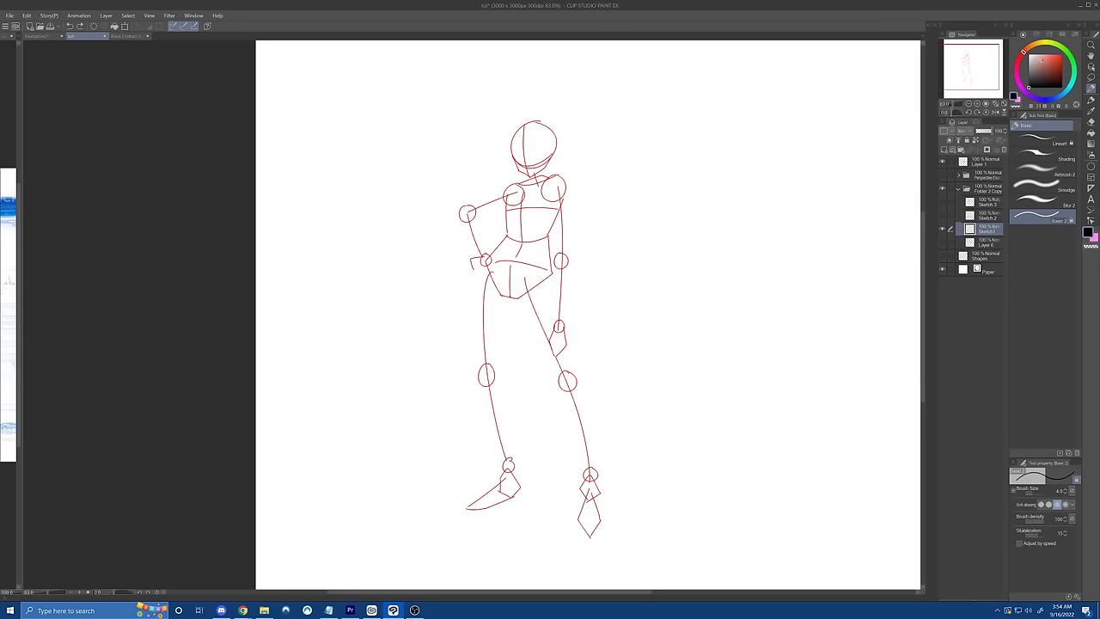
pyautogui.click(1062, 55)
pyautogui.moveTo(782, 154)
pyautogui.mouseDown()
pyautogui.moveTo(765, 179)
pyautogui.moveTo(776, 196)
pyautogui.moveTo(801, 178)
pyautogui.moveTo(779, 185)
pyautogui.moveTo(751, 250)
pyautogui.mouseUp()
pyautogui.moveTo(769, 190); pyautogui.dragTo(824, 205)
pyautogui.hotkey('ctrl', 'z')
pyautogui.hotkey('ctrl', 'z')
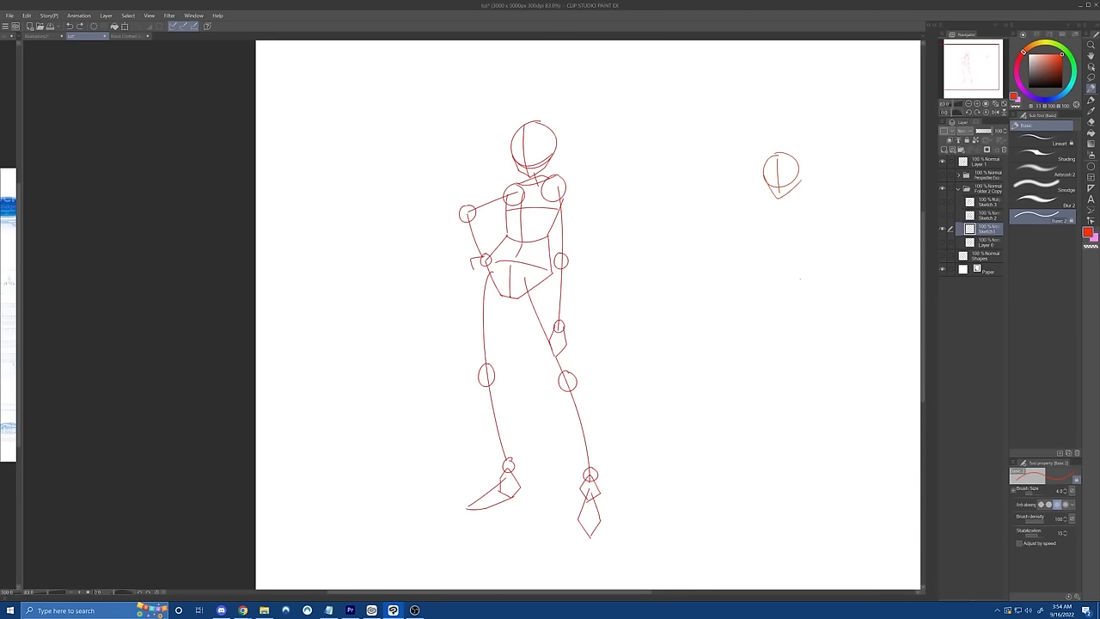
pyautogui.hotkey('ctrl', 'z')
pyautogui.hotkey('ctrl', 'z')
pyautogui.hotkey('ctrl', 'z')
# Step: Draw temporary red strokes around the skeleton's head, ribcage and pelvis, undoing each one
pyautogui.moveTo(590, 122)
pyautogui.mouseDown()
pyautogui.moveTo(629, 129)
pyautogui.moveTo(585, 120)
pyautogui.moveTo(622, 140)
pyautogui.moveTo(528, 126)
pyautogui.mouseUp()
pyautogui.hotkey('ctrl', 'z')
pyautogui.hotkey('ctrl', 'z')
pyautogui.hotkey('ctrl', 'z')
pyautogui.moveTo(535, 184); pyautogui.dragTo(518, 189)
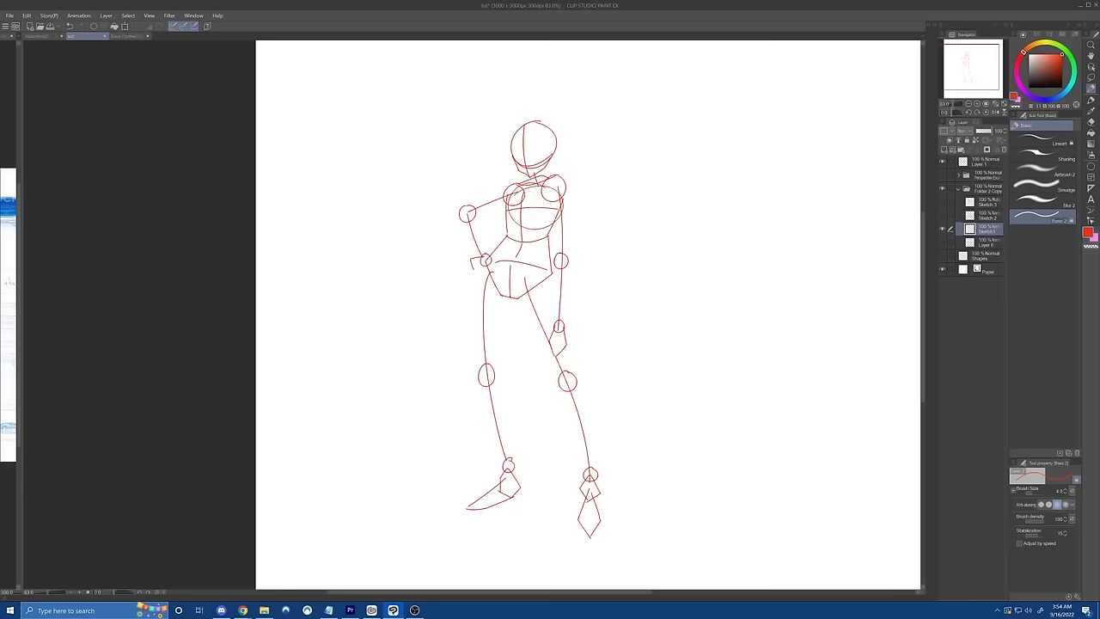
pyautogui.hotkey('ctrl', 'z')
pyautogui.moveTo(521, 237)
pyautogui.mouseDown()
pyautogui.moveTo(552, 249)
pyautogui.moveTo(507, 239)
pyautogui.mouseUp()
pyautogui.hotkey('ctrl', 'z')
# Step: Draw long temporary red curves following the skeleton's extended leg and the length of its body, undoing each one
pyautogui.moveTo(539, 295); pyautogui.dragTo(603, 505)
pyautogui.hotkey('ctrl', 'z')
pyautogui.moveTo(546, 131)
pyautogui.mouseDown()
pyautogui.moveTo(563, 291)
pyautogui.moveTo(637, 516)
pyautogui.mouseUp()
pyautogui.hotkey('ctrl', 'z')
pyautogui.hotkey('ctrl', 'z')
pyautogui.moveTo(600, 140); pyautogui.dragTo(662, 581)
pyautogui.hotkey('ctrl', 'z')
pyautogui.moveTo(536, 289); pyautogui.dragTo(634, 530)
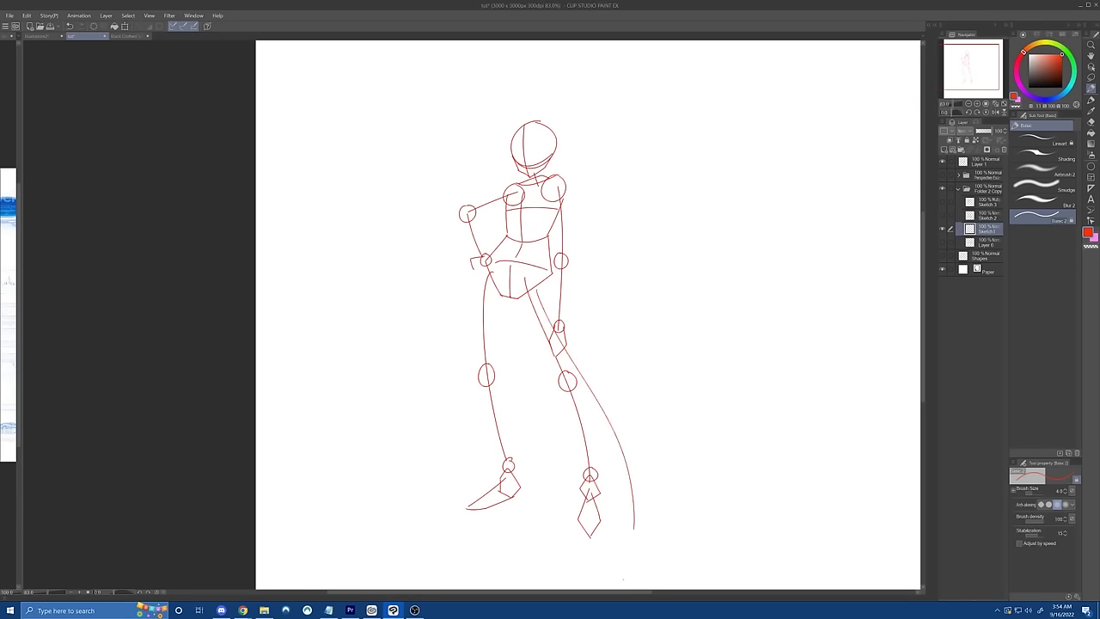
pyautogui.hotkey('ctrl', 'z')
# Step: Draw temporary red lines down the skeleton's centre and through the blank area beside it, undoing all of them
pyautogui.moveTo(536, 102); pyautogui.dragTo(522, 597)
pyautogui.hotkey('ctrl', 'z')
pyautogui.moveTo(698, 349)
pyautogui.mouseDown()
pyautogui.moveTo(644, 333)
pyautogui.moveTo(719, 387)
pyautogui.mouseUp()
pyautogui.hotkey('ctrl', 'z')
pyautogui.moveTo(634, 254); pyautogui.dragTo(738, 517)
pyautogui.hotkey('ctrl', 'z')
pyautogui.moveTo(654, 256); pyautogui.dragTo(716, 522)
pyautogui.hotkey('ctrl', 'z')
pyautogui.moveTo(626, 143); pyautogui.dragTo(651, 553)
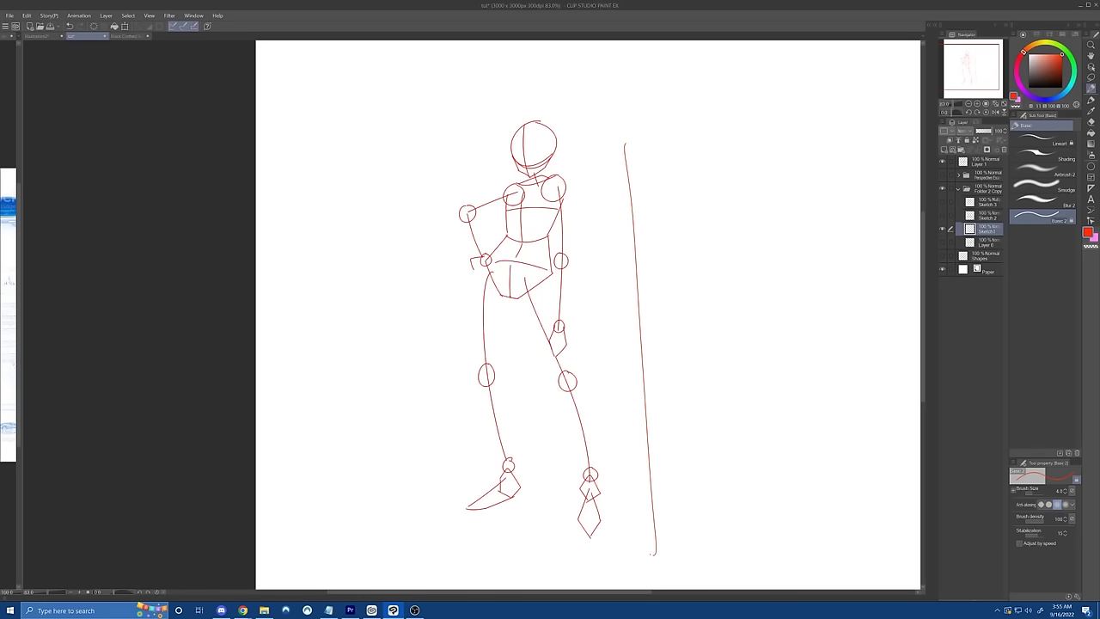
pyautogui.hotkey('ctrl', 'z')
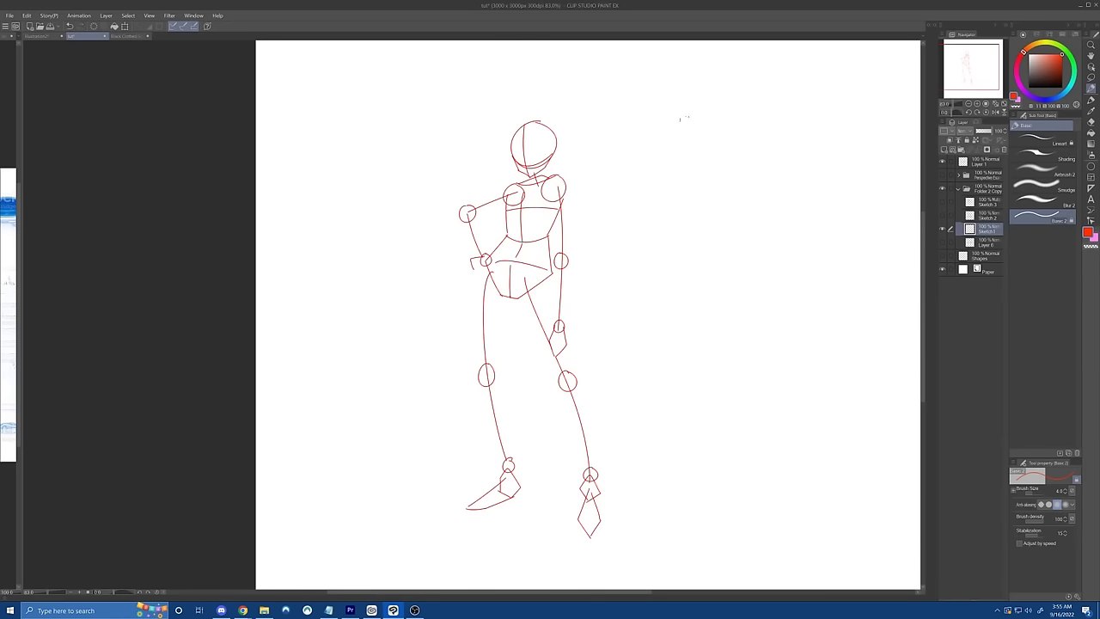
# Step: Sketch temporary red strokes in the blank area beside the skeleton's head and undo them
pyautogui.moveTo(680, 118)
pyautogui.mouseDown()
pyautogui.moveTo(698, 111)
pyautogui.moveTo(685, 157)
pyautogui.moveTo(713, 148)
pyautogui.moveTo(697, 162)
pyautogui.moveTo(716, 143)
pyautogui.moveTo(696, 167)
pyautogui.moveTo(721, 137)
pyautogui.mouseUp()
pyautogui.hotkey('ctrl', 'z')
pyautogui.hotkey('ctrl', 'z')
pyautogui.hotkey('ctrl', 'z')
pyautogui.hotkey('ctrl', 'z')
pyautogui.hotkey('ctrl', 'z')
pyautogui.hotkey('ctrl', 'z')
pyautogui.hotkey('ctrl', 'z')
pyautogui.hotkey('ctrl', 'z')
pyautogui.hotkey('ctrl', 'z')
pyautogui.hotkey('ctrl', 'z')
pyautogui.hotkey('ctrl', 'z')
# Step: Sketch temporary crossing red strokes in the blank area beside the skeleton's torso and undo them
pyautogui.moveTo(666, 201)
pyautogui.mouseDown()
pyautogui.moveTo(739, 202)
pyautogui.moveTo(722, 256)
pyautogui.mouseUp()
pyautogui.moveTo(732, 194)
pyautogui.mouseDown()
pyautogui.moveTo(727, 221)
pyautogui.moveTo(736, 195)
pyautogui.moveTo(672, 225)
pyautogui.mouseUp()
pyautogui.hotkey('ctrl', 'z')
pyautogui.hotkey('ctrl', 'z')
pyautogui.hotkey('ctrl', 'z')
pyautogui.hotkey('ctrl', 'z')
pyautogui.hotkey('ctrl', 'z')
# Step: Draw temporary red strokes around the skeleton's feet and in the blank area beside its lower legs, undoing them all
pyautogui.moveTo(635, 519); pyautogui.dragTo(668, 542)
pyautogui.hotkey('ctrl', 'z')
pyautogui.moveTo(703, 411)
pyautogui.mouseDown()
pyautogui.moveTo(712, 375)
pyautogui.moveTo(737, 413)
pyautogui.moveTo(705, 414)
pyautogui.moveTo(720, 428)
pyautogui.moveTo(756, 408)
pyautogui.moveTo(743, 405)
pyautogui.mouseUp()
pyautogui.hotkey('ctrl', 'z')
pyautogui.hotkey('ctrl', 'z')
pyautogui.moveTo(607, 479); pyautogui.dragTo(608, 560)
pyautogui.hotkey('ctrl', 'z')
pyautogui.hotkey('ctrl', 'z')
pyautogui.moveTo(534, 489); pyautogui.dragTo(441, 515)
pyautogui.hotkey('ctrl', 'z')
pyautogui.hotkey('ctrl', 'z')
pyautogui.hotkey('ctrl', 'z')
pyautogui.hotkey('ctrl', 'z')
pyautogui.hotkey('ctrl', 'z')
# Step: Show the Sketch 2 body outline together with the red Sketch 1 skeleton
pyautogui.click(944, 226)
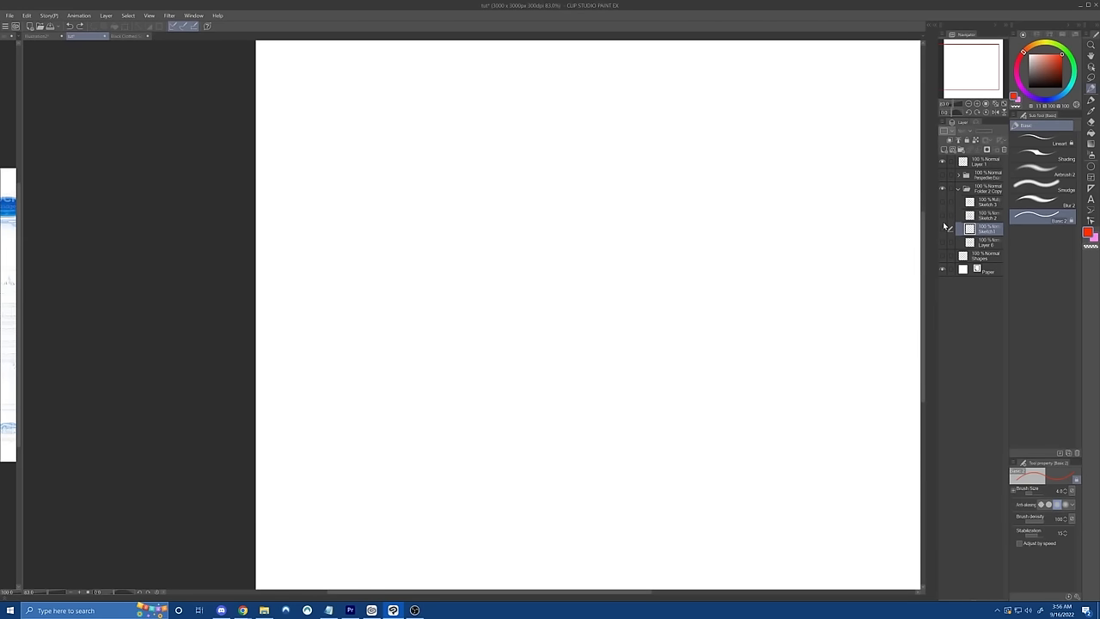
pyautogui.click(943, 228)
pyautogui.click(943, 216)
# Step: Move the red skeleton on the Sketch 1 layer to the blank area on the right side of the outlined body
pyautogui.click(980, 217)
pyautogui.click(982, 226)
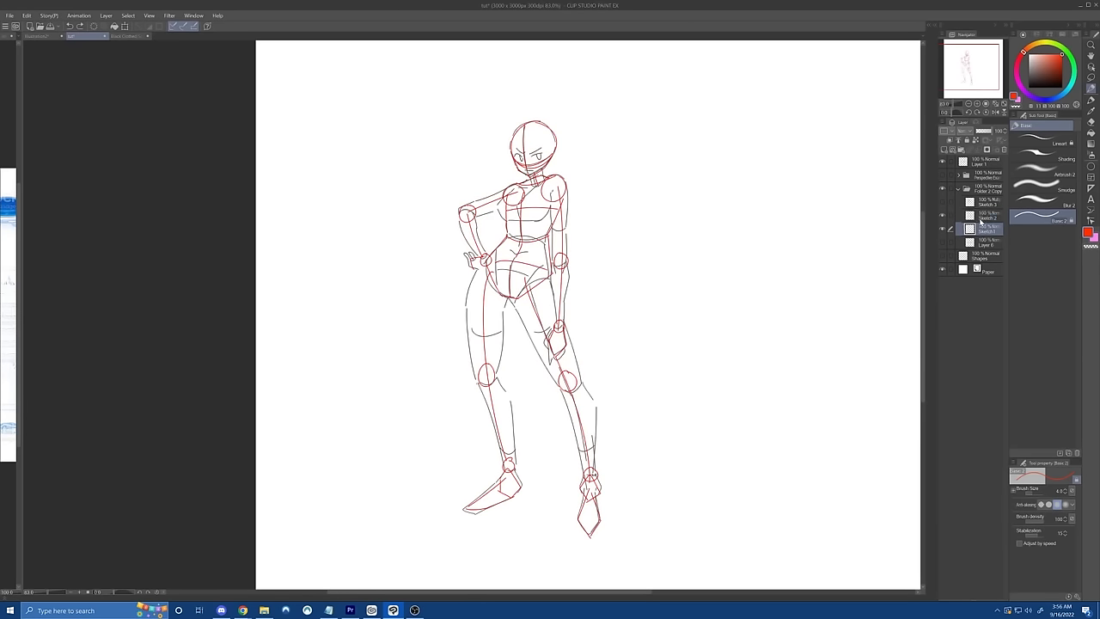
pyautogui.click(125, 27)
pyautogui.moveTo(594, 298)
pyautogui.mouseDown()
pyautogui.moveTo(771, 299)
pyautogui.moveTo(773, 328)
pyautogui.mouseUp()
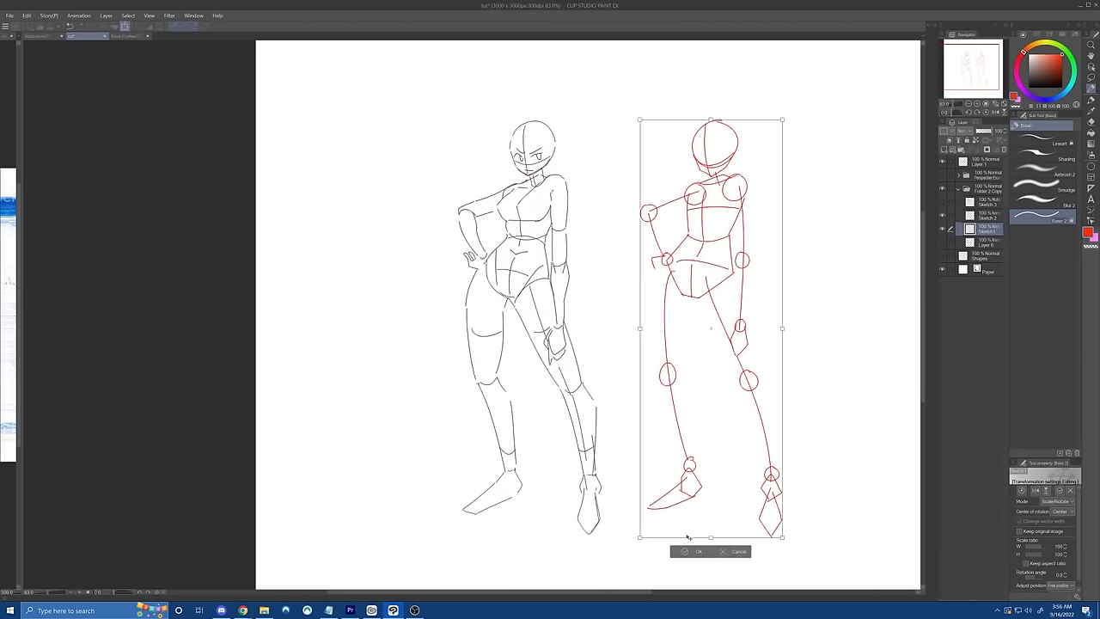
pyautogui.press('Return')
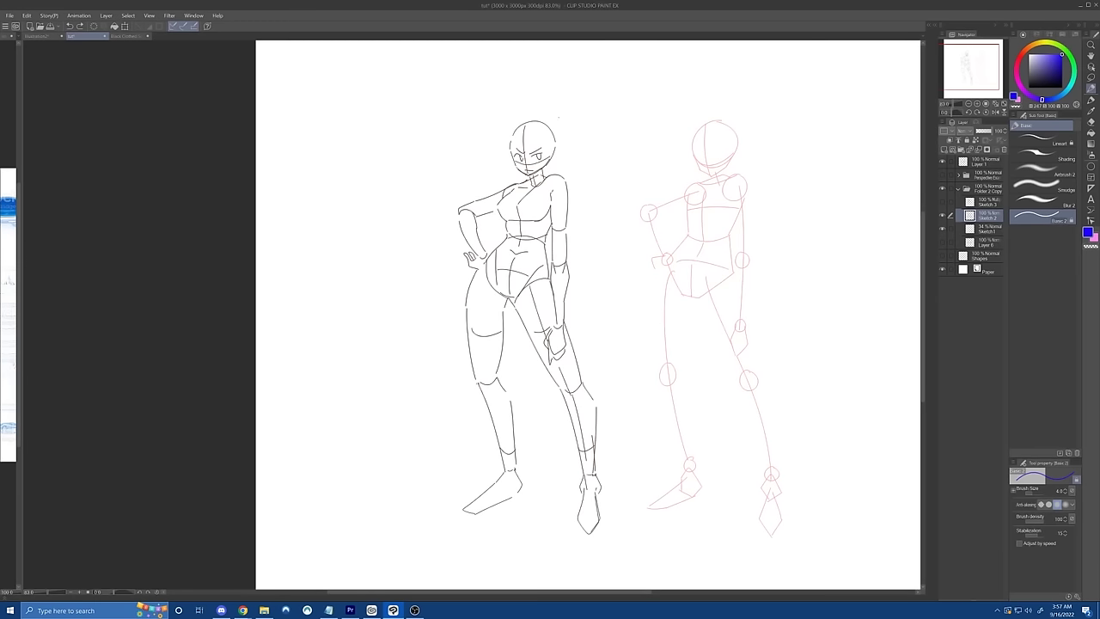
# Step: Draw temporary blue strokes beside the outlined body's head, hips and lower legs on Sketch 2, undoing each one
pyautogui.moveTo(579, 143); pyautogui.dragTo(582, 171)
pyautogui.hotkey('ctrl', 'z')
pyautogui.moveTo(616, 274)
pyautogui.mouseDown()
pyautogui.moveTo(587, 306)
pyautogui.moveTo(627, 314)
pyautogui.mouseUp()
pyautogui.hotkey('ctrl', 'z')
pyautogui.moveTo(626, 403)
pyautogui.mouseDown()
pyautogui.moveTo(624, 423)
pyautogui.moveTo(650, 438)
pyautogui.mouseUp()
pyautogui.hotkey('ctrl', 'z')
pyautogui.hotkey('ctrl', 'z')
# Step: Trace temporary blue strokes over the outlined body's elbow, shoulder, chest and face centre line, undoing each one
pyautogui.moveTo(454, 229)
pyautogui.mouseDown()
pyautogui.moveTo(427, 231)
pyautogui.moveTo(460, 216)
pyautogui.mouseUp()
pyautogui.hotkey('ctrl', 'z')
pyautogui.moveTo(564, 177); pyautogui.dragTo(565, 181)
pyautogui.hotkey('ctrl', 'z')
pyautogui.moveTo(500, 208); pyautogui.dragTo(558, 203)
pyautogui.hotkey('ctrl', 'z')
pyautogui.moveTo(526, 123); pyautogui.dragTo(533, 184)
pyautogui.hotkey('ctrl', 'z')
# Step: Outline the faded skeleton's straight arm with temporary blue contours after a test stroke on the torso, undoing all of them
pyautogui.moveTo(688, 192); pyautogui.dragTo(691, 237)
pyautogui.hotkey('ctrl', 'z')
pyautogui.moveTo(729, 177)
pyautogui.mouseDown()
pyautogui.moveTo(752, 178)
pyautogui.moveTo(750, 243)
pyautogui.moveTo(737, 243)
pyautogui.moveTo(741, 315)
pyautogui.mouseUp()
pyautogui.hotkey('ctrl', 'z')
pyautogui.hotkey('ctrl', 'z')
pyautogui.moveTo(738, 255)
pyautogui.mouseDown()
pyautogui.moveTo(739, 319)
pyautogui.moveTo(749, 312)
pyautogui.mouseUp()
pyautogui.hotkey('ctrl', 'z')
pyautogui.hotkey('ctrl', 'z')
pyautogui.moveTo(751, 265)
pyautogui.mouseDown()
pyautogui.moveTo(745, 319)
pyautogui.moveTo(744, 310)
pyautogui.mouseUp()
pyautogui.hotkey('ctrl', 'z')
pyautogui.hotkey('ctrl', 'z')
pyautogui.hotkey('ctrl', 'z')
pyautogui.moveTo(750, 268); pyautogui.dragTo(745, 323)
pyautogui.moveTo(736, 238); pyautogui.dragTo(750, 242)
pyautogui.hotkey('ctrl', 'z')
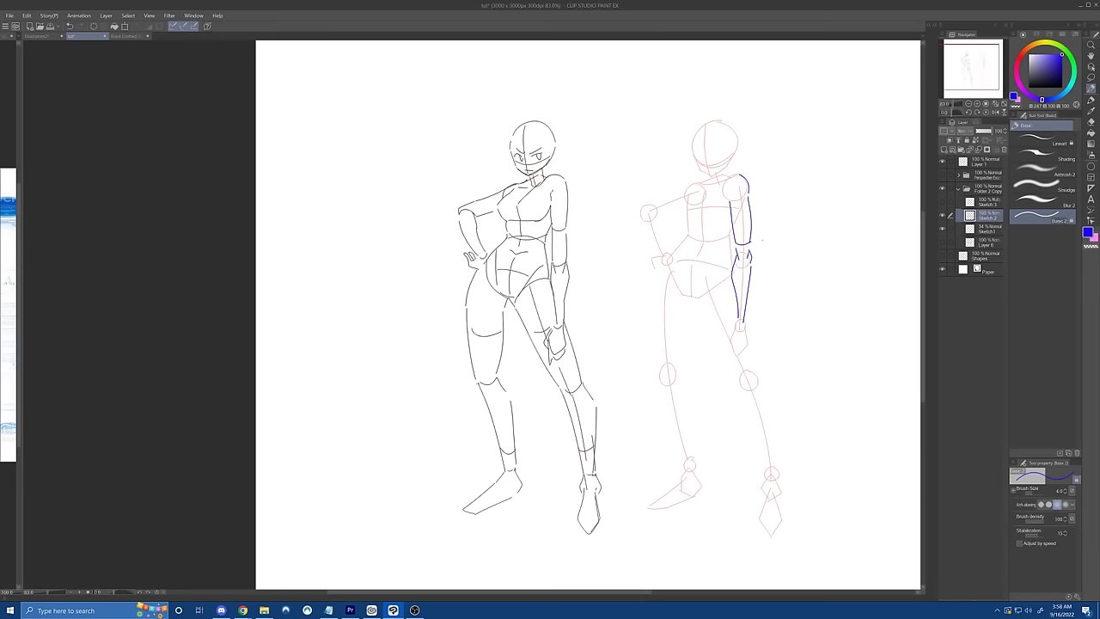
pyautogui.hotkey('ctrl', 'z')
pyautogui.hotkey('ctrl', 'z')
pyautogui.hotkey('ctrl', 'z')
pyautogui.hotkey('ctrl', 'z')
pyautogui.hotkey('ctrl', 'z')
pyautogui.hotkey('ctrl', 'z')
pyautogui.hotkey('ctrl', 'z')
# Step: Draw a diagonal blue test line across the faded skeleton and temporary contours around its legs, undoing everything
pyautogui.moveTo(765, 132); pyautogui.dragTo(690, 351)
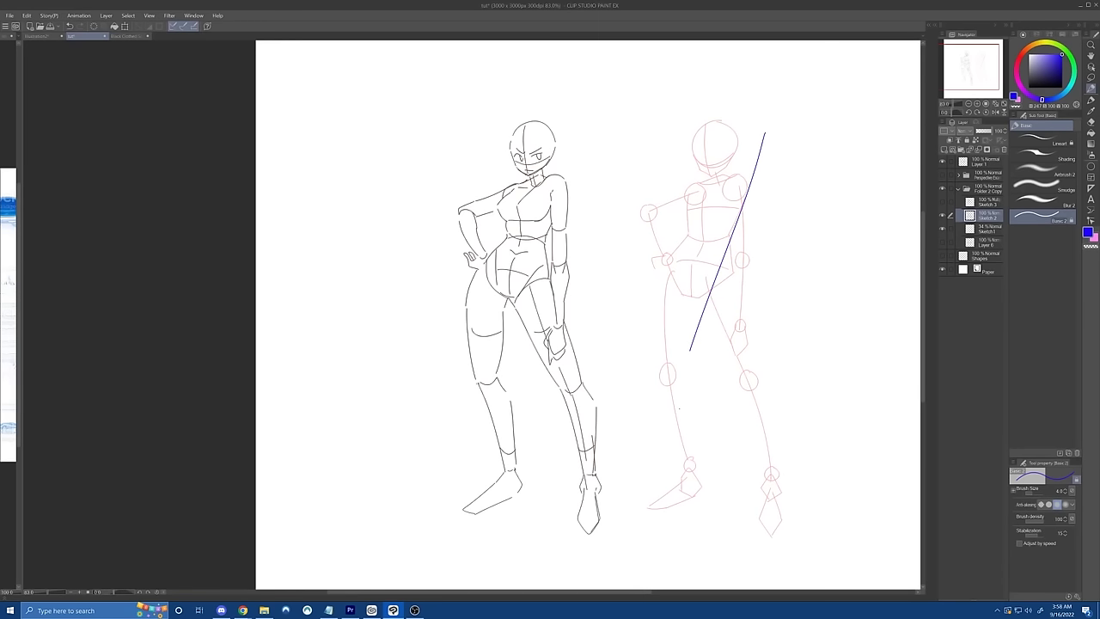
pyautogui.hotkey('ctrl', 'z')
pyautogui.moveTo(698, 300); pyautogui.dragTo(737, 378)
pyautogui.hotkey('ctrl', 'z')
pyautogui.moveTo(738, 279); pyautogui.dragTo(771, 473)
pyautogui.moveTo(758, 367)
pyautogui.mouseDown()
pyautogui.moveTo(778, 407)
pyautogui.moveTo(778, 463)
pyautogui.mouseUp()
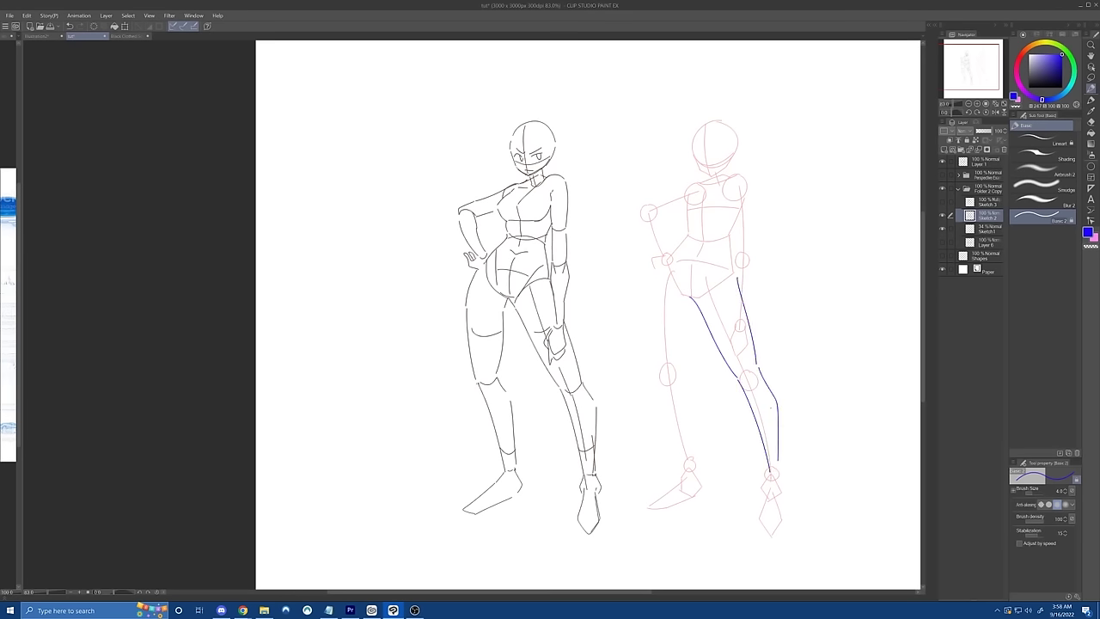
pyautogui.moveTo(664, 263); pyautogui.dragTo(658, 362)
pyautogui.moveTo(693, 305); pyautogui.dragTo(684, 358)
pyautogui.hotkey('ctrl', 'z')
pyautogui.hotkey('ctrl', 'z')
pyautogui.hotkey('ctrl', 'z')
pyautogui.hotkey('ctrl', 'z')
pyautogui.hotkey('ctrl', 'z')
pyautogui.hotkey('ctrl', 'z')
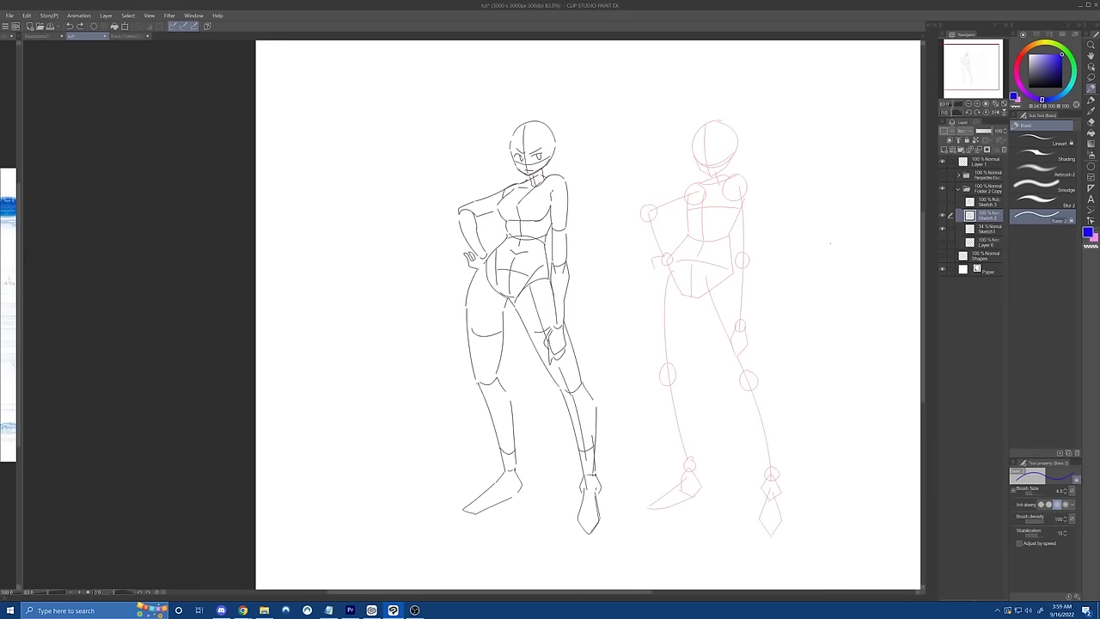
# Step: Draw a temporary blue sphere with curved contour lines in the blank area beside the skeleton, undoing all its strokes
pyautogui.moveTo(831, 243)
pyautogui.mouseDown()
pyautogui.moveTo(802, 232)
pyautogui.moveTo(851, 232)
pyautogui.moveTo(827, 230)
pyautogui.moveTo(810, 305)
pyautogui.moveTo(817, 201)
pyautogui.moveTo(830, 236)
pyautogui.moveTo(831, 302)
pyautogui.mouseUp()
pyautogui.hotkey('ctrl', 'z')
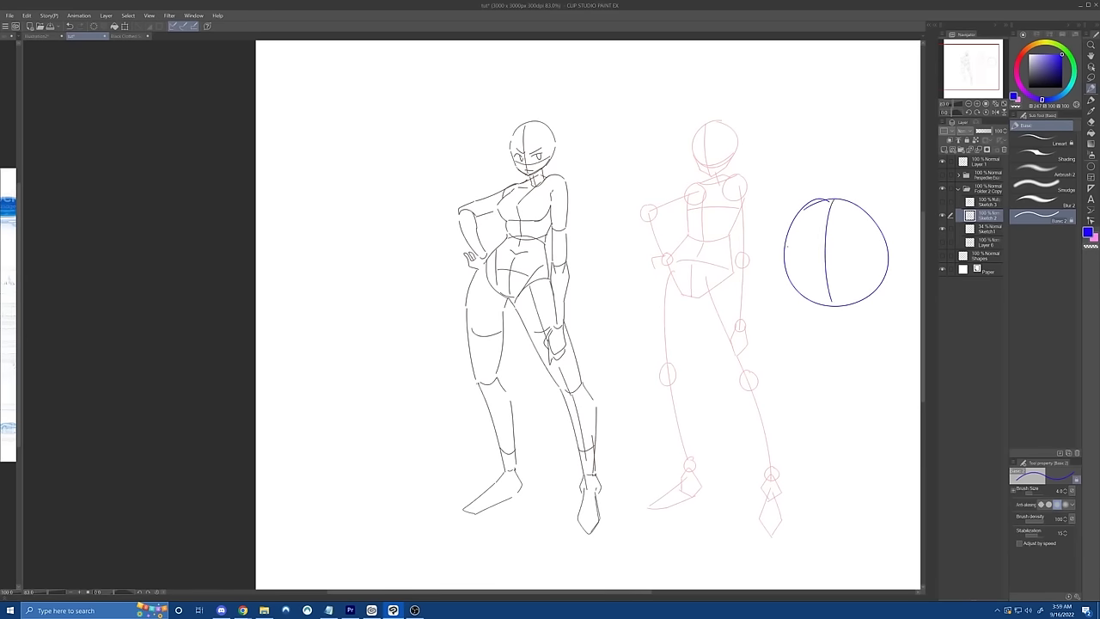
pyautogui.moveTo(785, 247); pyautogui.dragTo(898, 261)
pyautogui.moveTo(847, 205)
pyautogui.mouseDown()
pyautogui.moveTo(858, 302)
pyautogui.moveTo(814, 307)
pyautogui.mouseUp()
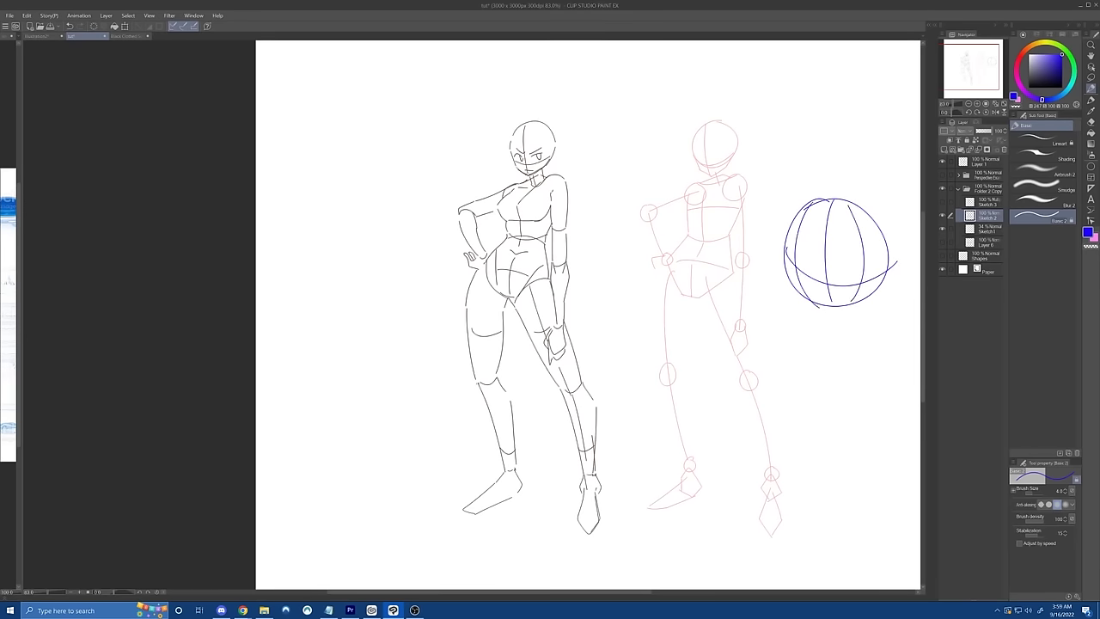
pyautogui.moveTo(787, 251); pyautogui.dragTo(898, 263)
pyautogui.moveTo(803, 231); pyautogui.dragTo(893, 225)
pyautogui.hotkey('ctrl', 'z')
pyautogui.hotkey('ctrl', 'z')
pyautogui.hotkey('ctrl', 'z')
pyautogui.hotkey('ctrl', 'z')
pyautogui.hotkey('ctrl', 'z')
pyautogui.hotkey('ctrl', 'z')
pyautogui.hotkey('ctrl', 'z')
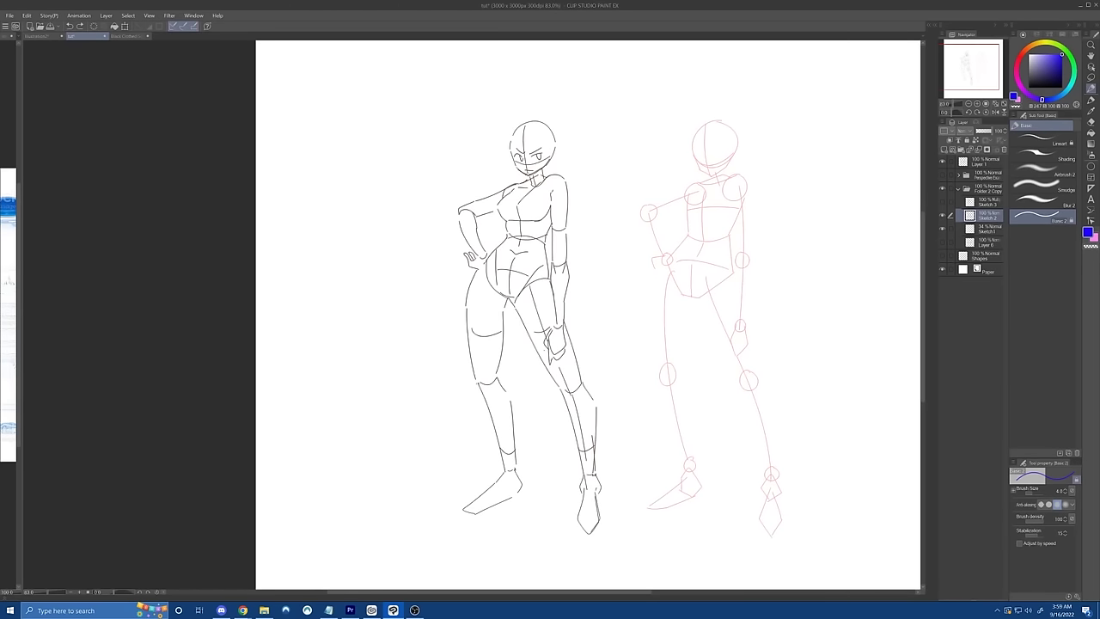
# Step: Undo the Sketch1 skeleton's move and fading, view it alone briefly, and switch the display to only the Sketch 2 outline
pyautogui.hotkey('ctrl', 'z')
pyautogui.hotkey('ctrl', 'z')
pyautogui.click(943, 216)
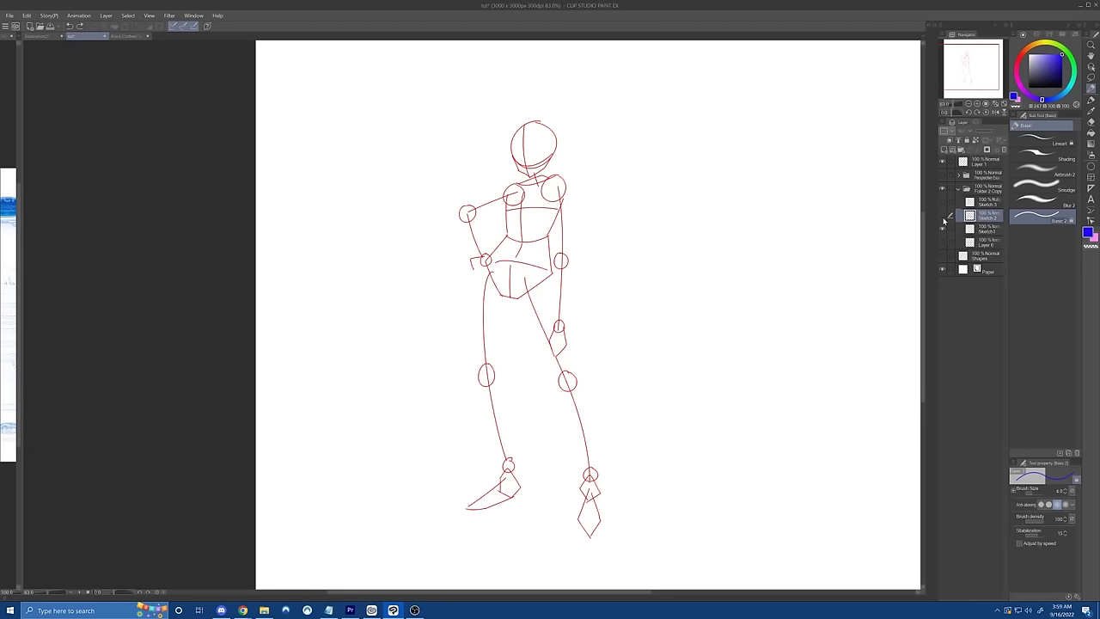
pyautogui.click(943, 216)
pyautogui.click(943, 229)
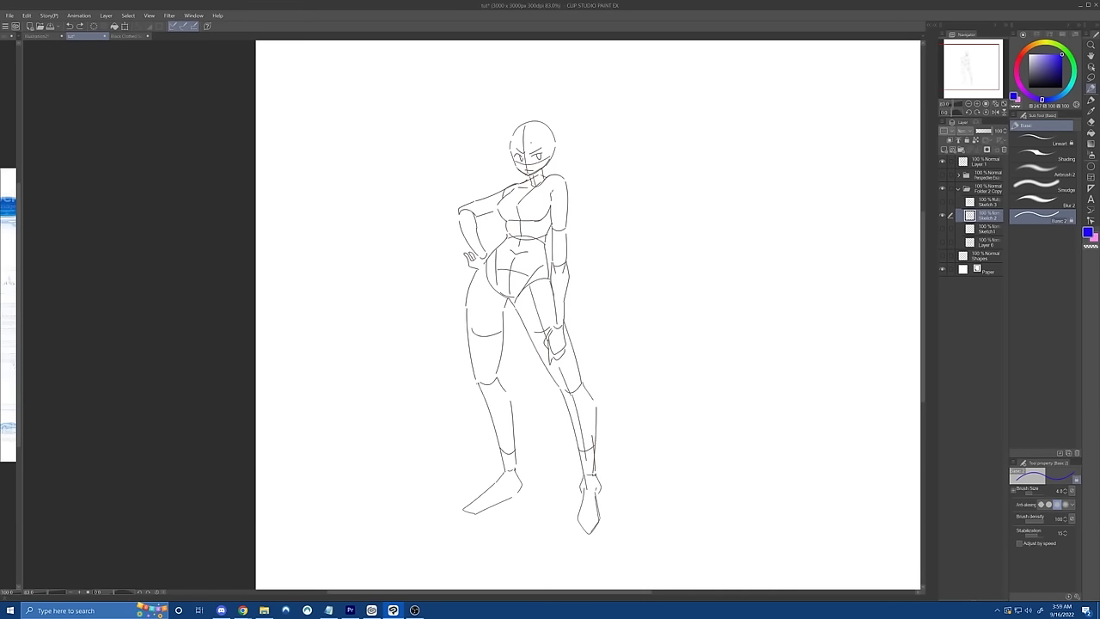
# Step: Trace temporary blue flow lines through the outlined body's head, torso and both legs, undoing all of them
pyautogui.moveTo(522, 123)
pyautogui.mouseDown()
pyautogui.moveTo(526, 175)
pyautogui.moveTo(526, 115)
pyautogui.mouseUp()
pyautogui.hotkey('ctrl', 'z')
pyautogui.moveTo(530, 182)
pyautogui.mouseDown()
pyautogui.moveTo(509, 296)
pyautogui.moveTo(550, 331)
pyautogui.moveTo(593, 503)
pyautogui.mouseUp()
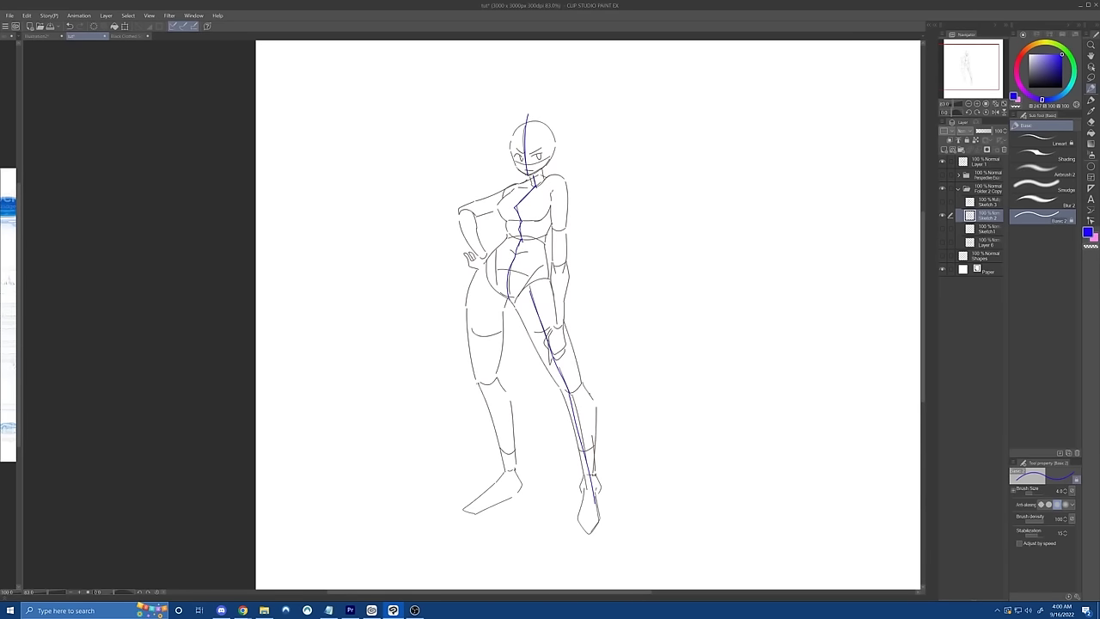
pyautogui.moveTo(475, 270)
pyautogui.mouseDown()
pyautogui.moveTo(465, 315)
pyautogui.moveTo(499, 445)
pyautogui.mouseUp()
pyautogui.hotkey('ctrl', 'z')
pyautogui.moveTo(475, 269); pyautogui.dragTo(507, 468)
pyautogui.hotkey('ctrl', 'z')
pyautogui.hotkey('ctrl', 'z')
pyautogui.hotkey('ctrl', 'z')
pyautogui.hotkey('ctrl', 'z')
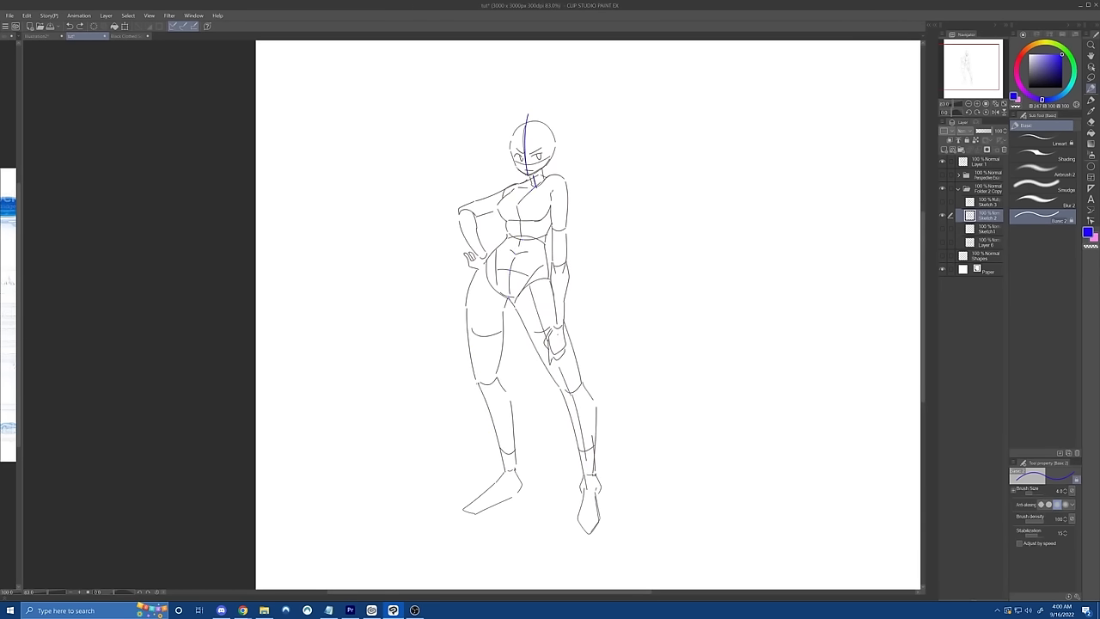
pyautogui.hotkey('ctrl', 'z')
# Step: Lower the Sketch 2 outline's opacity to 41% and add a new layer above it
pyautogui.click(960, 64)
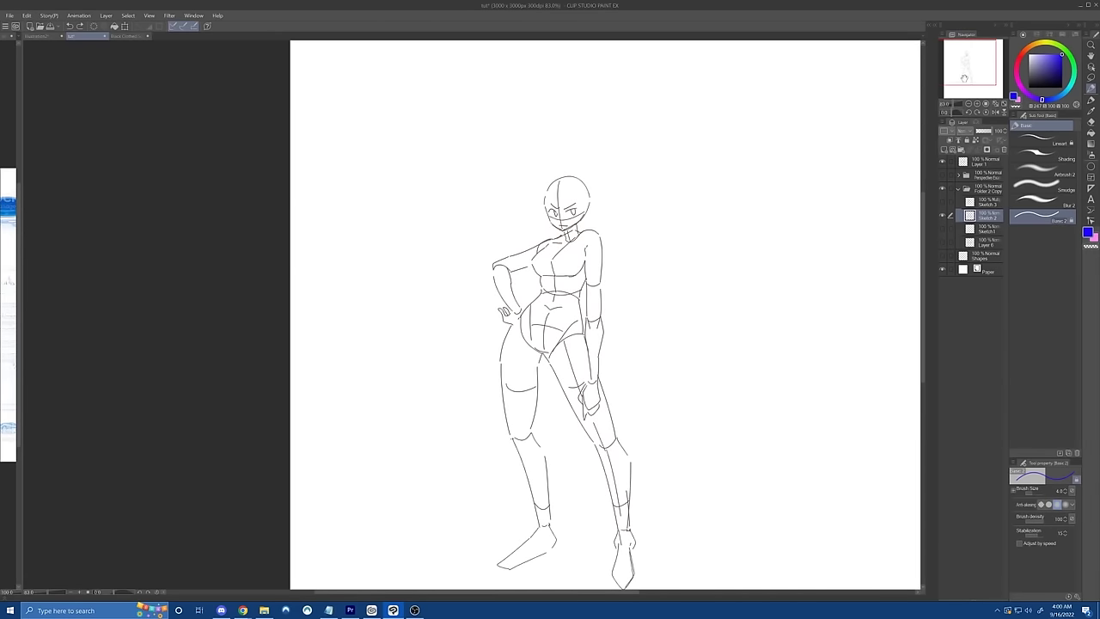
pyautogui.click(957, 105)
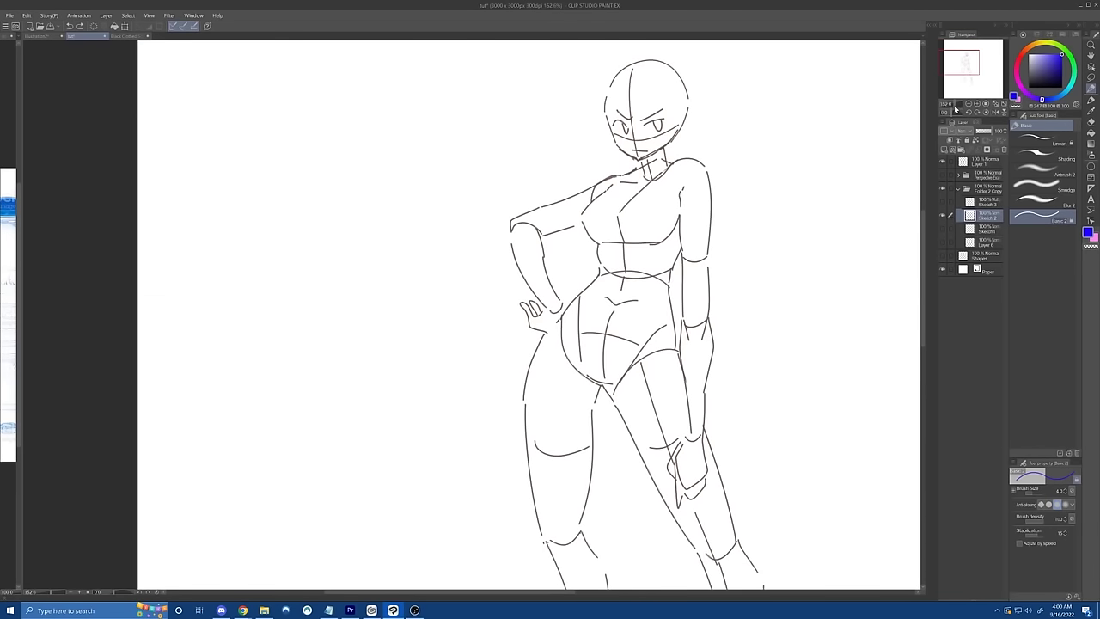
pyautogui.click(961, 59)
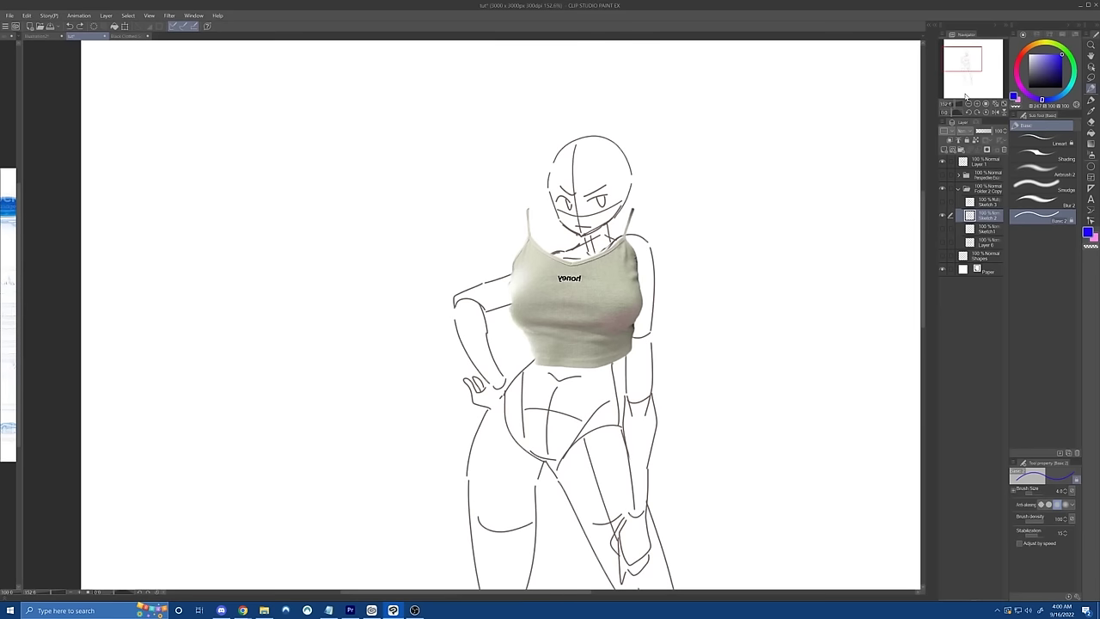
pyautogui.click(982, 131)
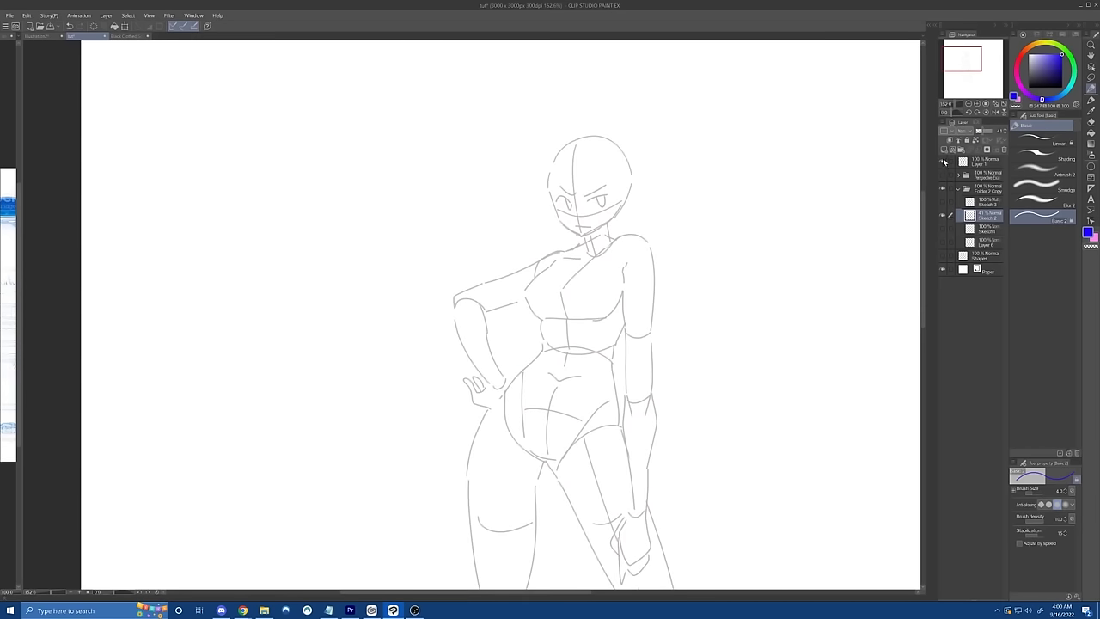
pyautogui.click(944, 150)
# Step: Draw a flat, straight-edged blue T-shirt over the torso and upper arms, undoing all its strokes
pyautogui.moveTo(501, 270)
pyautogui.mouseDown()
pyautogui.moveTo(526, 297)
pyautogui.moveTo(531, 338)
pyautogui.moveTo(639, 334)
pyautogui.mouseUp()
pyautogui.hotkey('ctrl', 'z')
pyautogui.hotkey('ctrl', 'z')
pyautogui.moveTo(527, 294); pyautogui.dragTo(612, 339)
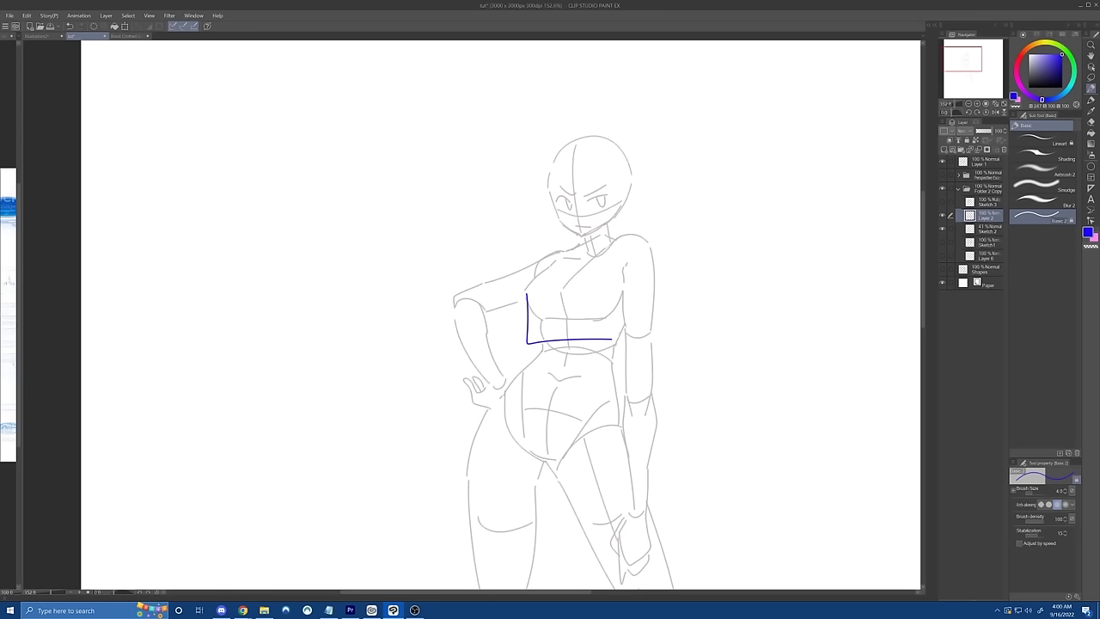
pyautogui.moveTo(624, 296)
pyautogui.mouseDown()
pyautogui.moveTo(623, 339)
pyautogui.moveTo(668, 300)
pyautogui.moveTo(652, 240)
pyautogui.moveTo(617, 306)
pyautogui.mouseUp()
pyautogui.moveTo(621, 251)
pyautogui.mouseDown()
pyautogui.moveTo(545, 251)
pyautogui.moveTo(535, 266)
pyautogui.moveTo(521, 264)
pyautogui.moveTo(502, 297)
pyautogui.moveTo(528, 311)
pyautogui.mouseUp()
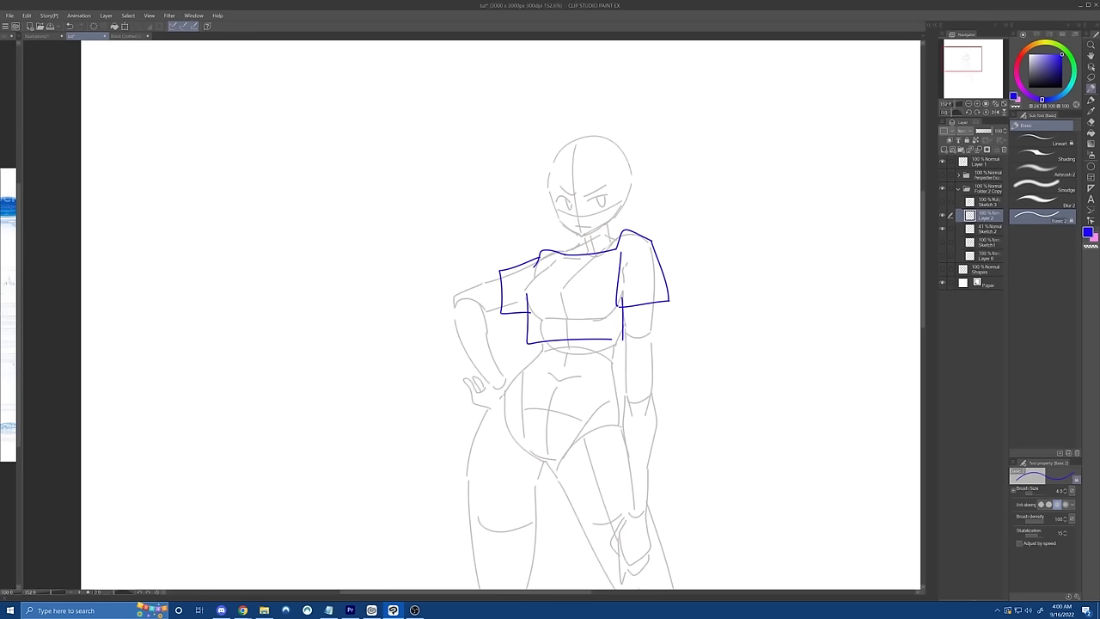
pyautogui.hotkey('ctrl', 'z')
pyautogui.hotkey('ctrl', 'z')
pyautogui.hotkey('ctrl', 'z')
pyautogui.hotkey('ctrl', 'z')
pyautogui.hotkey('ctrl', 'z')
pyautogui.hotkey('ctrl', 'z')
pyautogui.hotkey('ctrl', 'z')
pyautogui.hotkey('ctrl', 'z')
pyautogui.hotkey('ctrl', 'z')
pyautogui.hotkey('ctrl', 'z')
pyautogui.hotkey('ctrl', 'z')
pyautogui.hotkey('ctrl', 'z')
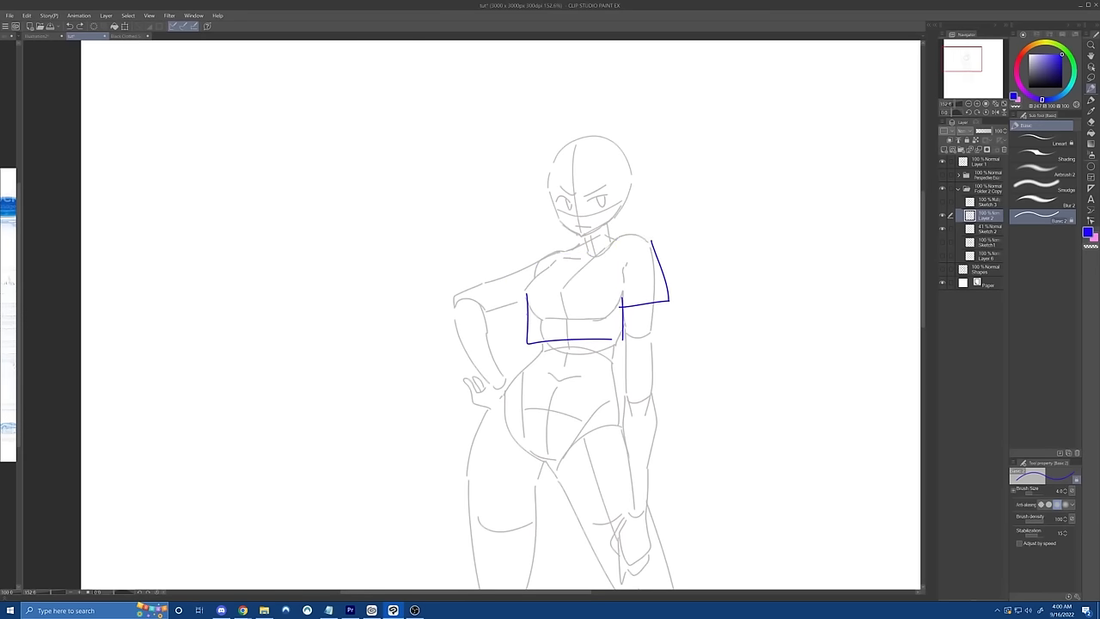
# Step: Try short curved blue shirt hems across the waist, undoing each attempt
pyautogui.moveTo(546, 339); pyautogui.dragTo(621, 341)
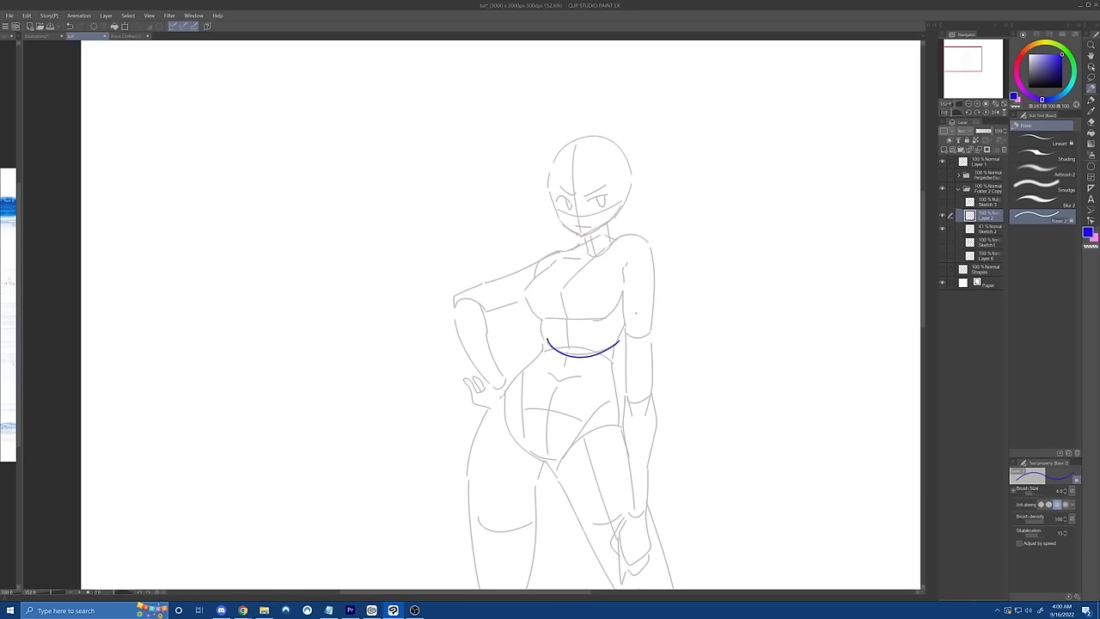
pyautogui.hotkey('ctrl', 'z')
pyautogui.hotkey('ctrl', 'z')
pyautogui.moveTo(545, 330)
pyautogui.mouseDown()
pyautogui.moveTo(631, 329)
pyautogui.moveTo(614, 347)
pyautogui.moveTo(554, 355)
pyautogui.moveTo(620, 347)
pyautogui.mouseUp()
pyautogui.hotkey('ctrl', 'z')
pyautogui.hotkey('ctrl', 'z')
# Step: Draw a shirt's curved hem, rounded sleeve openings and side seams in blue around the figure's torso and upper arms
pyautogui.moveTo(526, 348)
pyautogui.mouseDown()
pyautogui.moveTo(617, 353)
pyautogui.moveTo(675, 330)
pyautogui.mouseUp()
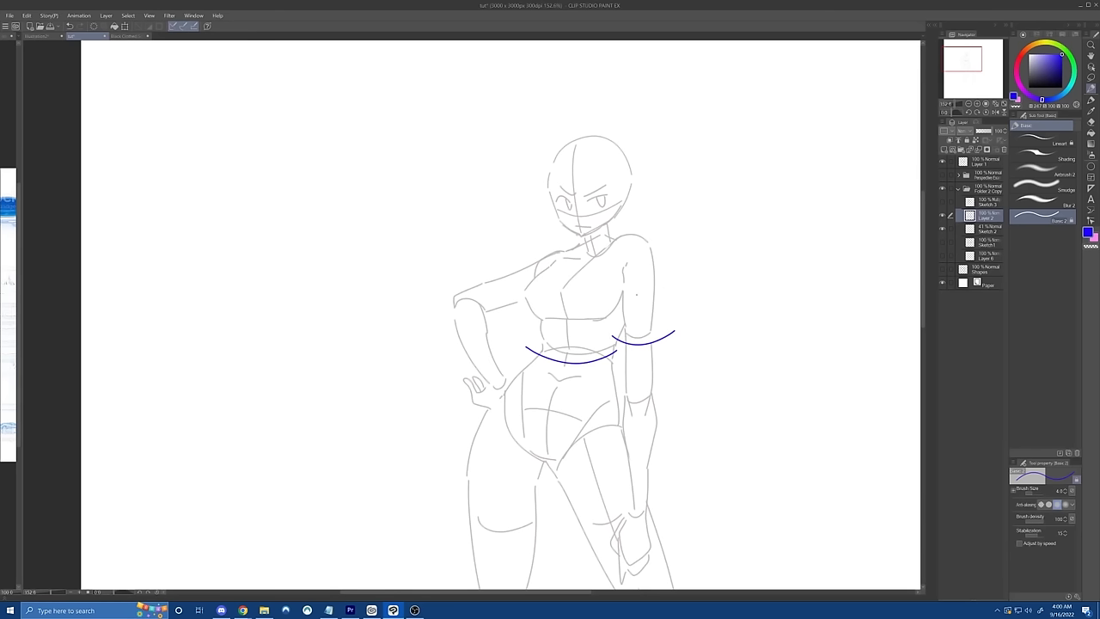
pyautogui.moveTo(515, 265); pyautogui.dragTo(527, 316)
pyautogui.moveTo(622, 285); pyautogui.dragTo(616, 337)
pyautogui.hotkey('ctrl', 'z')
pyautogui.moveTo(623, 285); pyautogui.dragTo(615, 336)
pyautogui.moveTo(628, 252); pyautogui.dragTo(620, 282)
pyautogui.moveTo(653, 248); pyautogui.dragTo(672, 320)
pyautogui.moveTo(526, 292); pyautogui.dragTo(528, 347)
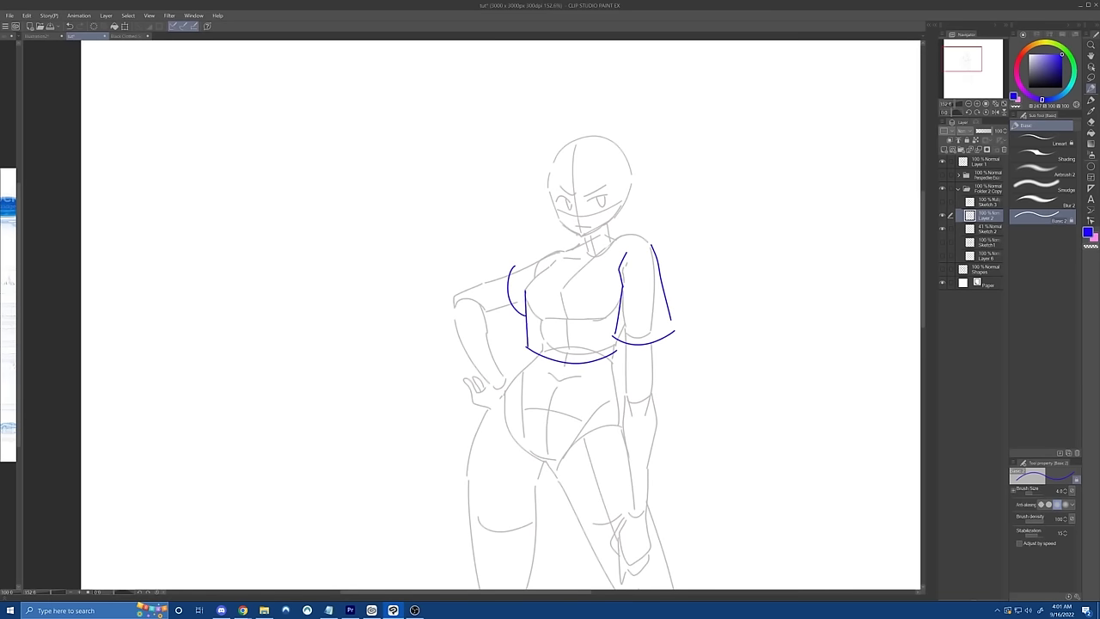
# Step: Add front fold lines and the bent arm's shoulder line to the shirt, undoing a temporary arrow below the other sleeve
pyautogui.moveTo(571, 314)
pyautogui.mouseDown()
pyautogui.moveTo(576, 349)
pyautogui.moveTo(567, 342)
pyautogui.mouseUp()
pyautogui.moveTo(557, 263)
pyautogui.mouseDown()
pyautogui.moveTo(527, 292)
pyautogui.moveTo(560, 250)
pyautogui.mouseUp()
pyautogui.moveTo(661, 345); pyautogui.dragTo(673, 371)
pyautogui.moveTo(659, 345)
pyautogui.mouseDown()
pyautogui.moveTo(655, 360)
pyautogui.moveTo(683, 362)
pyautogui.mouseUp()
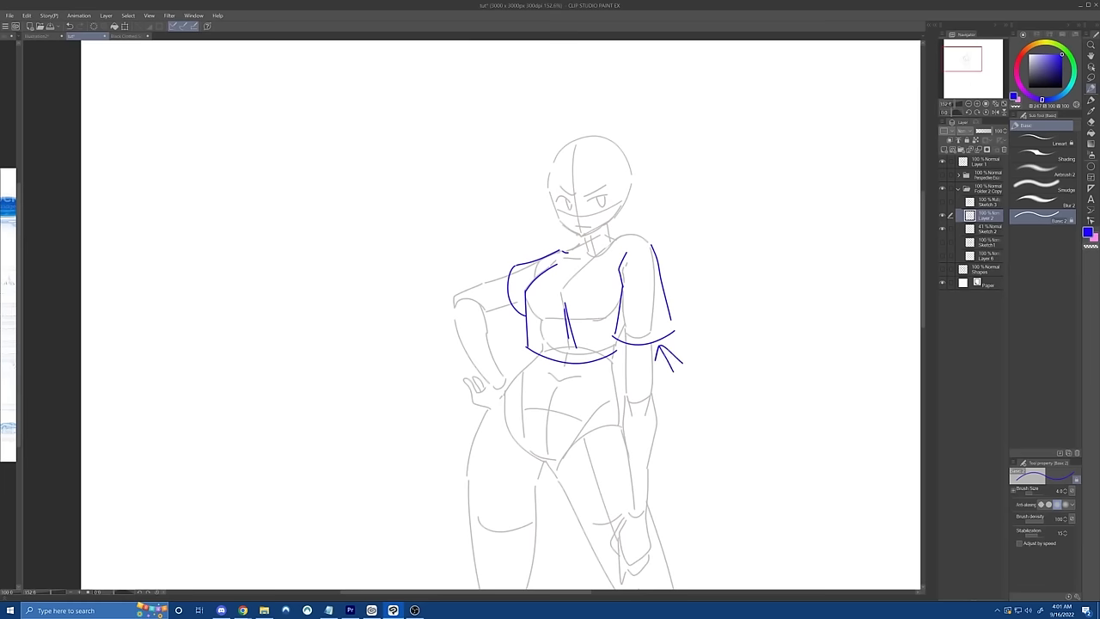
pyautogui.hotkey('ctrl', 'z')
pyautogui.hotkey('ctrl', 'z')
pyautogui.hotkey('ctrl', 'z')
# Step: Draw the shirt's curved neckline and the straight arm's shoulder curve, undoing test strokes at the sleeve opening
pyautogui.moveTo(564, 251)
pyautogui.mouseDown()
pyautogui.moveTo(577, 261)
pyautogui.moveTo(625, 237)
pyautogui.mouseUp()
pyautogui.moveTo(629, 334); pyautogui.dragTo(656, 326)
pyautogui.hotkey('ctrl', 'z')
pyautogui.hotkey('ctrl', 'z')
pyautogui.hotkey('ctrl', 'z')
pyautogui.moveTo(625, 235); pyautogui.dragTo(657, 251)
# Step: Sketch a simplified blue torso block with crossing contour lines beside the figure, undoing its strokes
pyautogui.moveTo(768, 240); pyautogui.dragTo(760, 315)
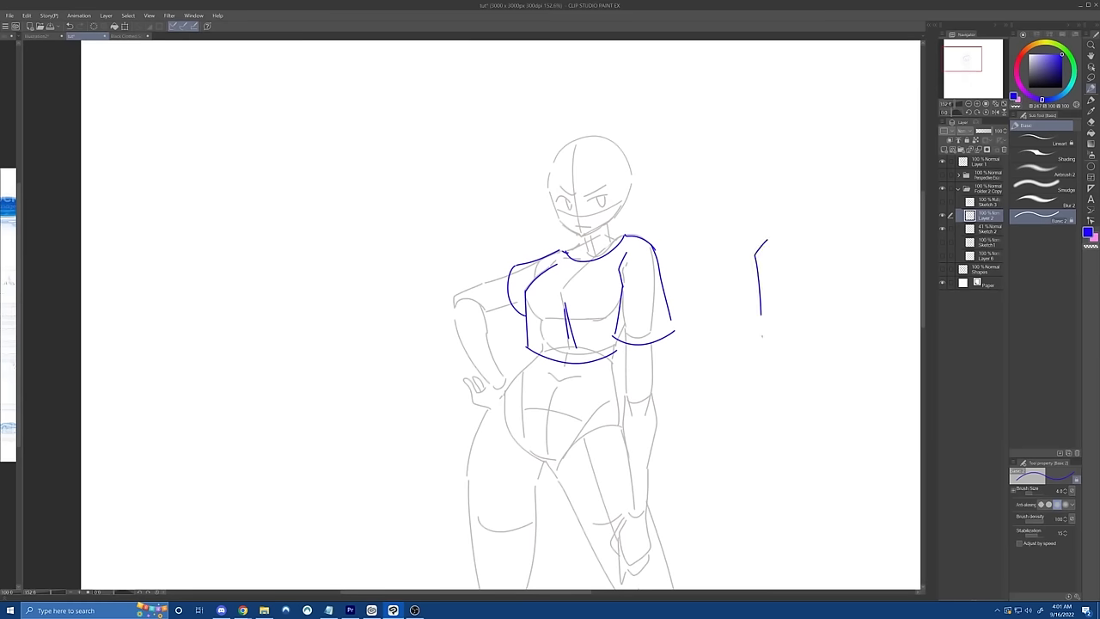
pyautogui.moveTo(825, 245); pyautogui.dragTo(836, 318)
pyautogui.moveTo(766, 309); pyautogui.dragTo(839, 325)
pyautogui.hotkey('ctrl', 'z')
pyautogui.hotkey('ctrl', 'z')
pyautogui.moveTo(821, 243); pyautogui.dragTo(827, 313)
pyautogui.moveTo(774, 238); pyautogui.dragTo(833, 249)
pyautogui.hotkey('ctrl', 'z')
pyautogui.moveTo(760, 291); pyautogui.dragTo(827, 282)
pyautogui.moveTo(794, 237); pyautogui.dragTo(795, 304)
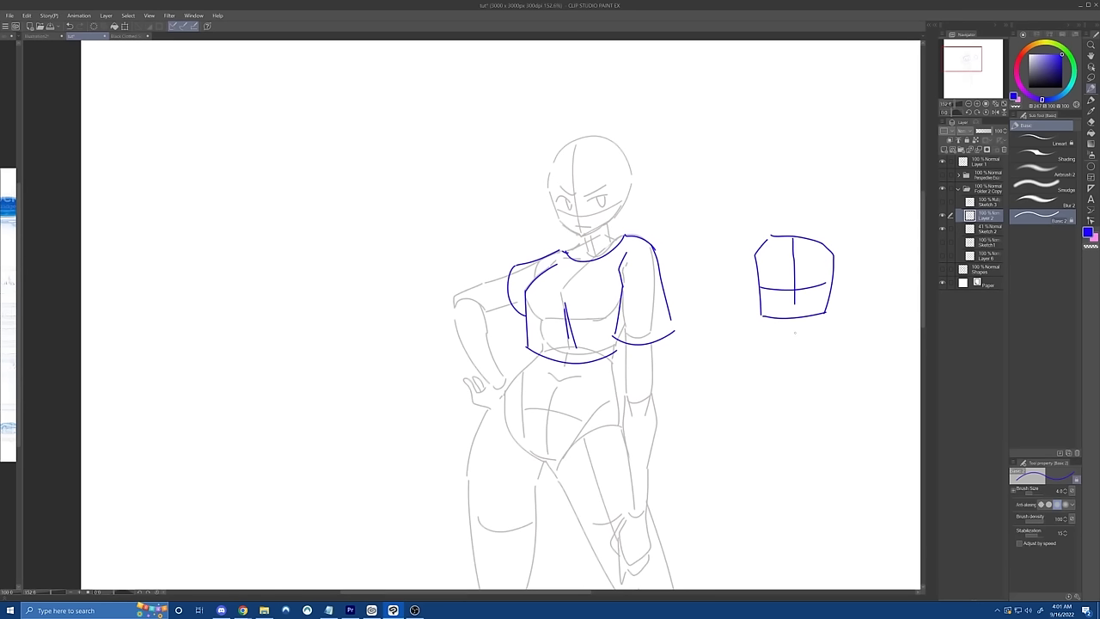
pyautogui.hotkey('ctrl', 'z')
pyautogui.hotkey('ctrl', 'z')
pyautogui.hotkey('ctrl', 'z')
pyautogui.hotkey('ctrl', 'z')
pyautogui.hotkey('ctrl', 'z')
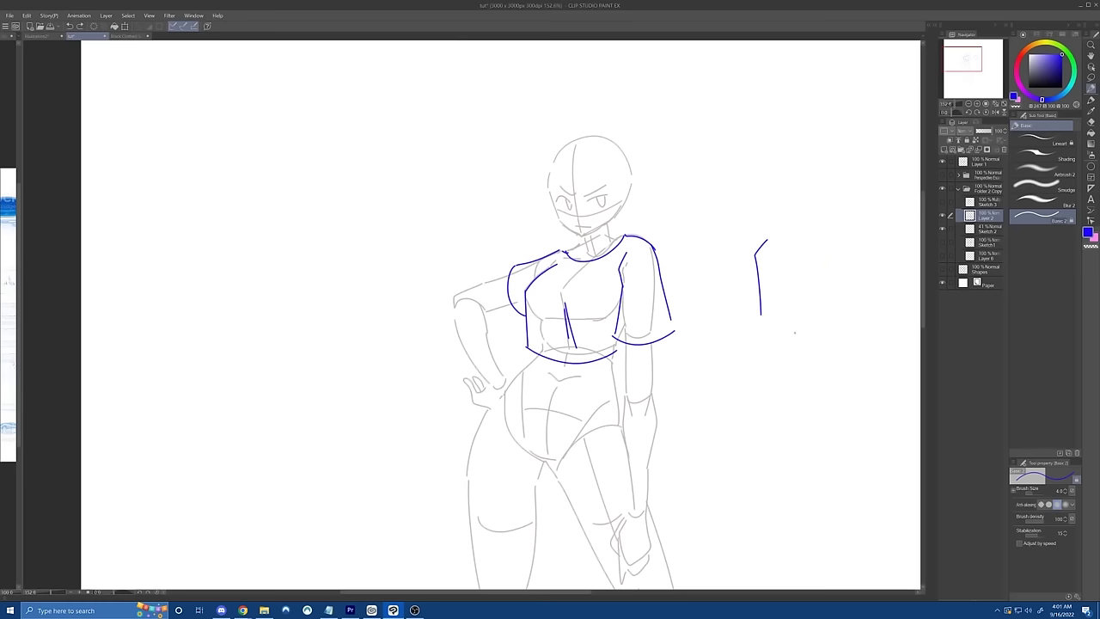
# Step: Delete the shirt layer and restore the Sketch 2 outline's opacity to 100%
pyautogui.click(1005, 149)
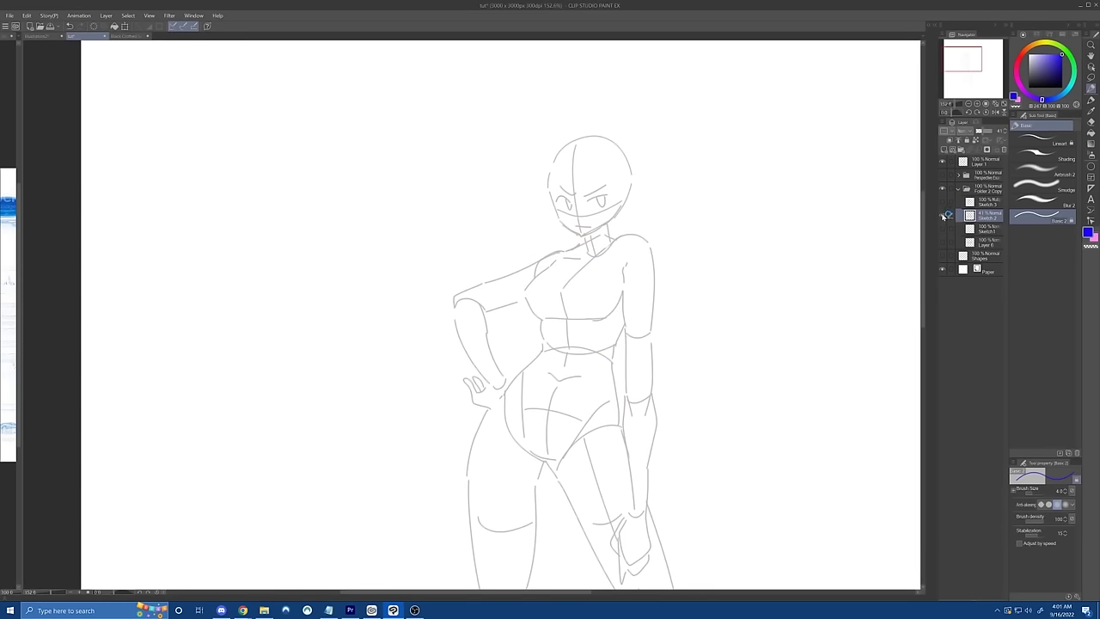
pyautogui.moveTo(985, 131)
pyautogui.mouseDown()
pyautogui.moveTo(994, 132)
pyautogui.moveTo(954, 105)
pyautogui.moveTo(973, 77)
pyautogui.mouseUp()
pyautogui.click(954, 105)
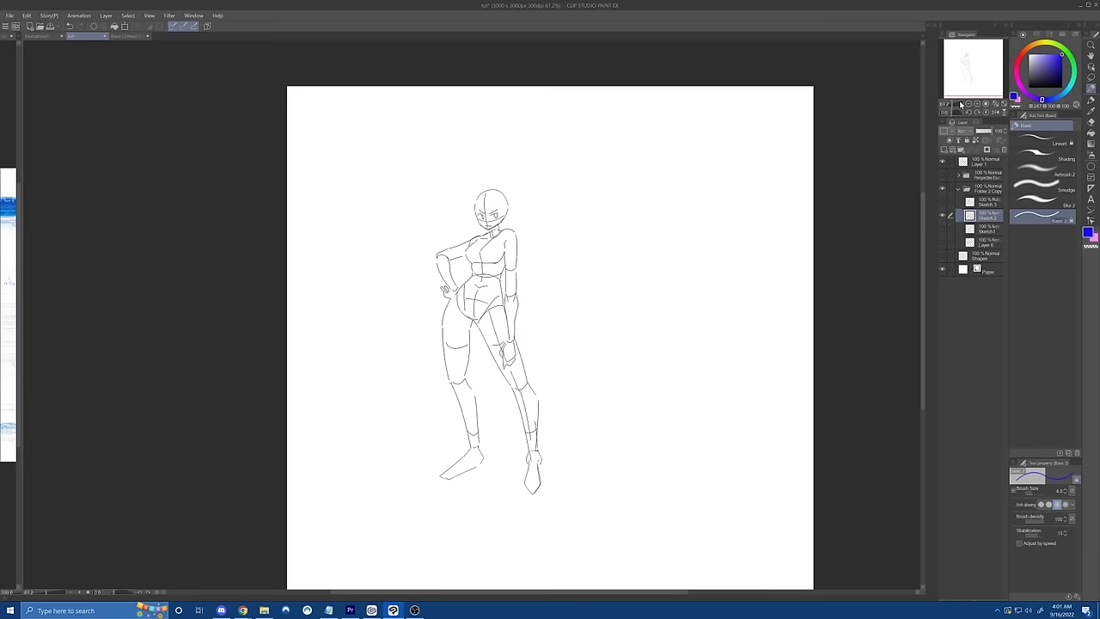
pyautogui.click(954, 105)
pyautogui.moveTo(970, 77); pyautogui.dragTo(967, 79)
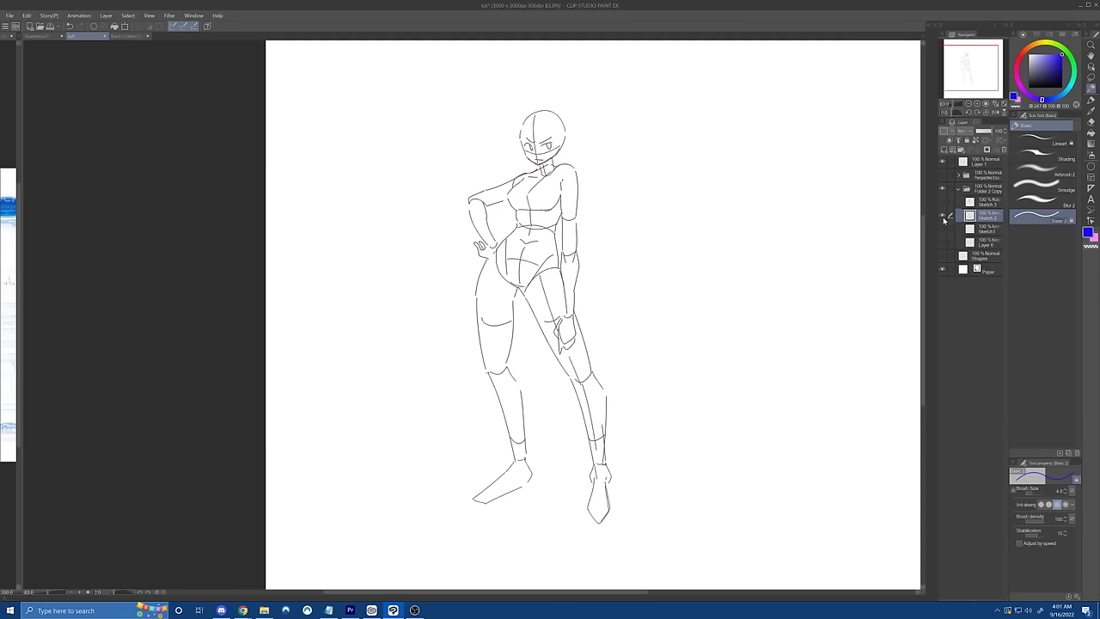
# Step: Show the detailed Sketch 3 figure and move it to the right of the visible Sketch 2 body outline
pyautogui.click(943, 216)
pyautogui.click(943, 201)
pyautogui.click(982, 202)
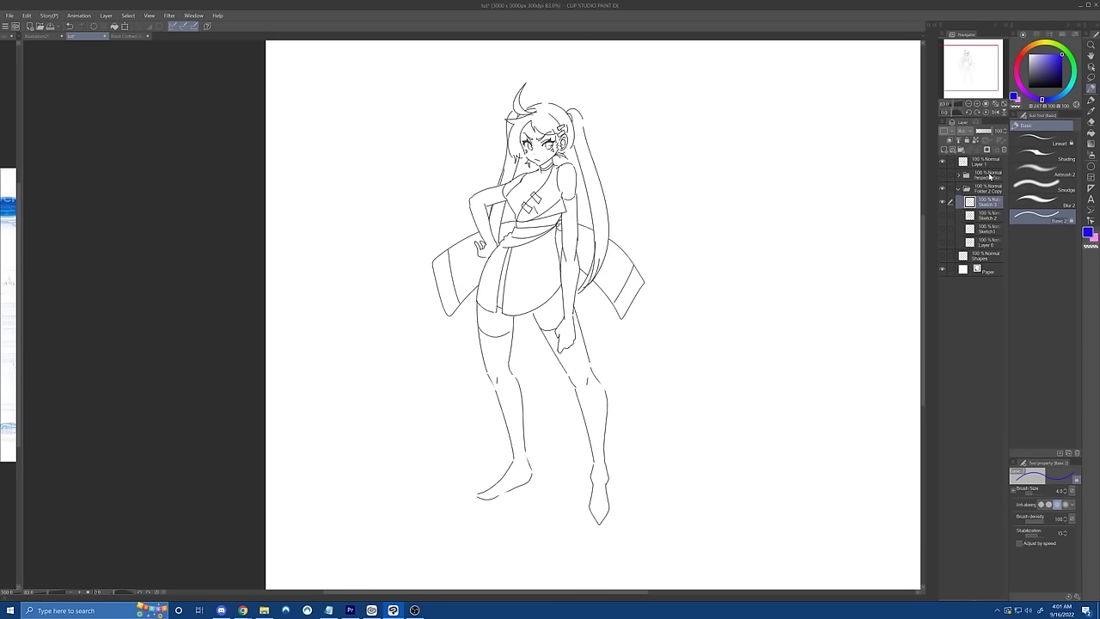
pyautogui.click(943, 215)
pyautogui.click(125, 26)
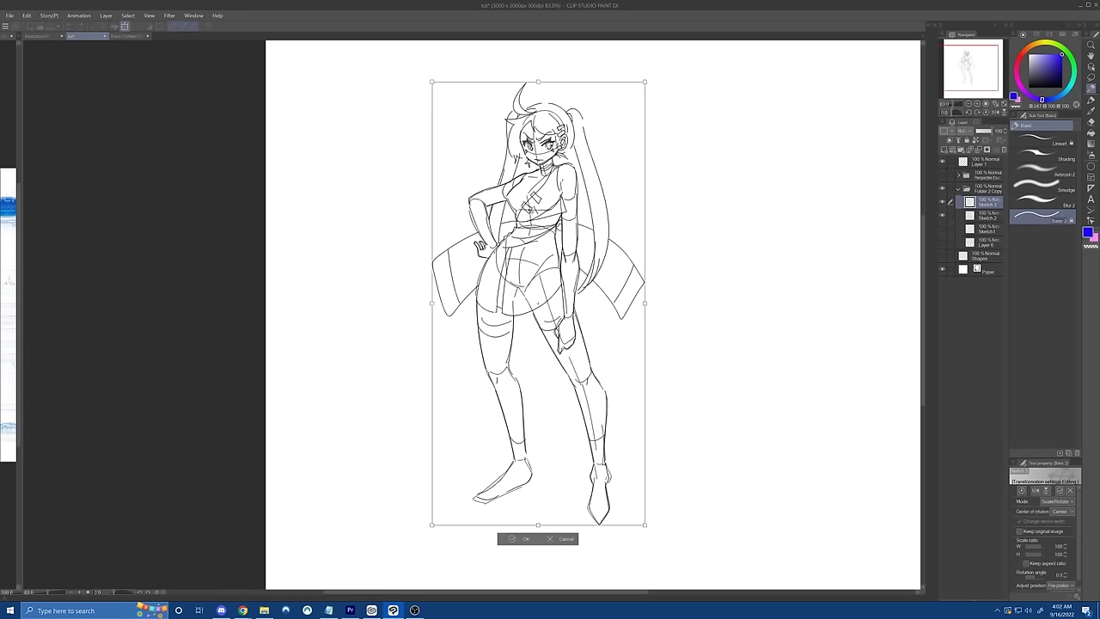
pyautogui.moveTo(542, 301); pyautogui.dragTo(763, 303)
pyautogui.press('Return')
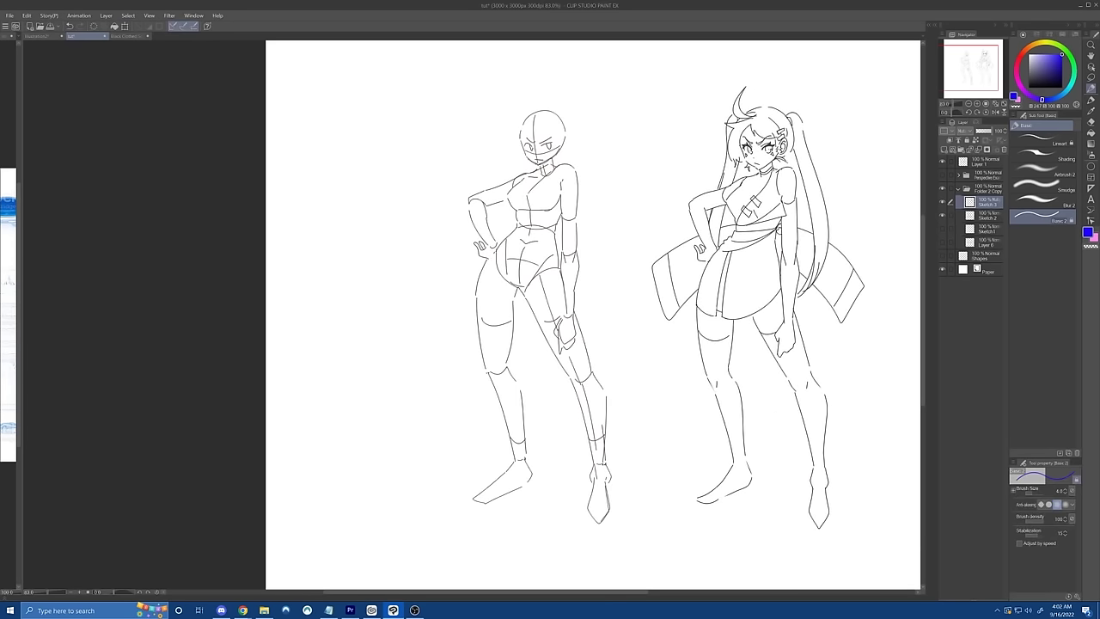
# Step: Draw a temporary curved blue fold line on the detailed figure's skirt, undoing it
pyautogui.moveTo(979, 76)
pyautogui.mouseDown()
pyautogui.moveTo(953, 105)
pyautogui.moveTo(975, 73)
pyautogui.mouseUp()
pyautogui.click(956, 105)
pyautogui.moveTo(728, 290); pyautogui.dragTo(717, 355)
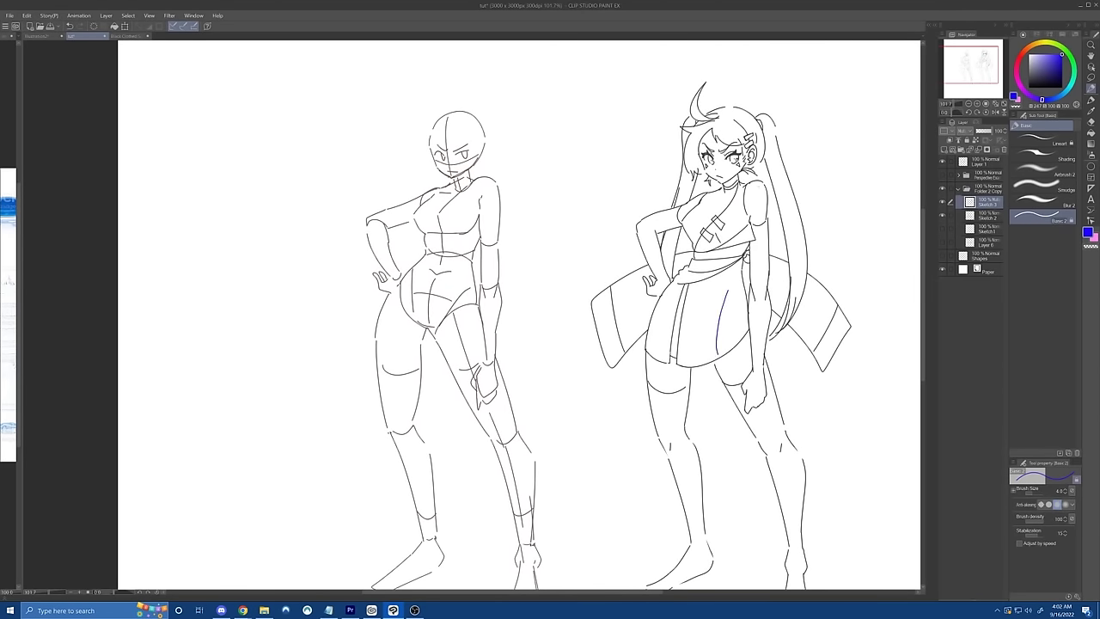
pyautogui.hotkey('ctrl', 'z')
# Step: Hide Sketch 3 and Sketch 2 and show Sketch1 to examine the full skeleton alone
pyautogui.click(944, 202)
pyautogui.click(944, 229)
pyautogui.click(944, 216)
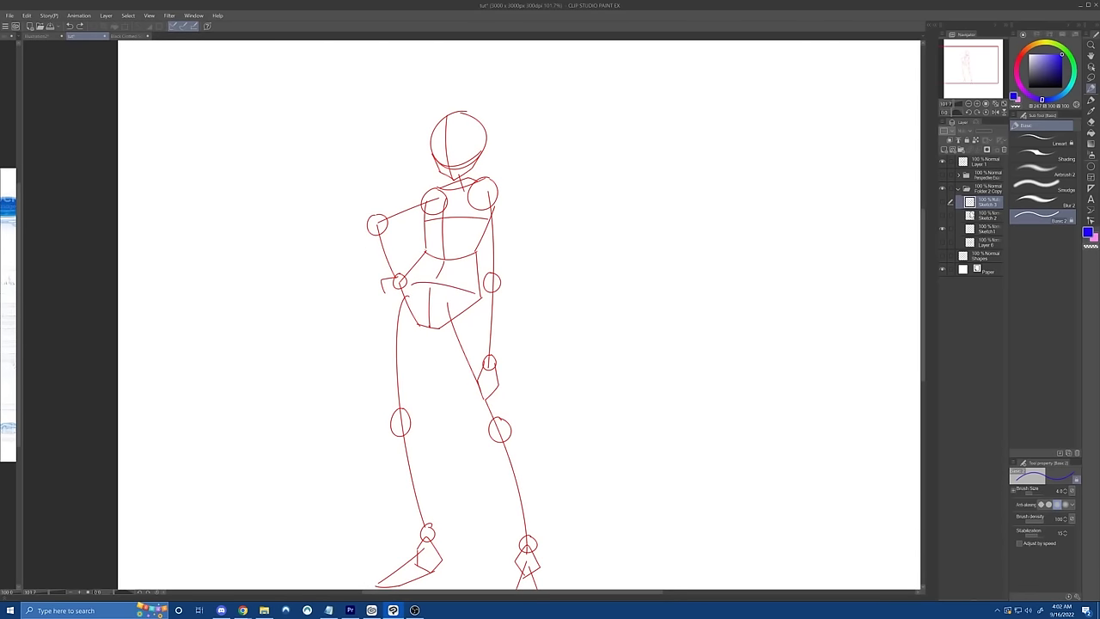
pyautogui.click(971, 67)
pyautogui.scroll(-6, 952, 108)
pyautogui.scroll(6, 952, 109)
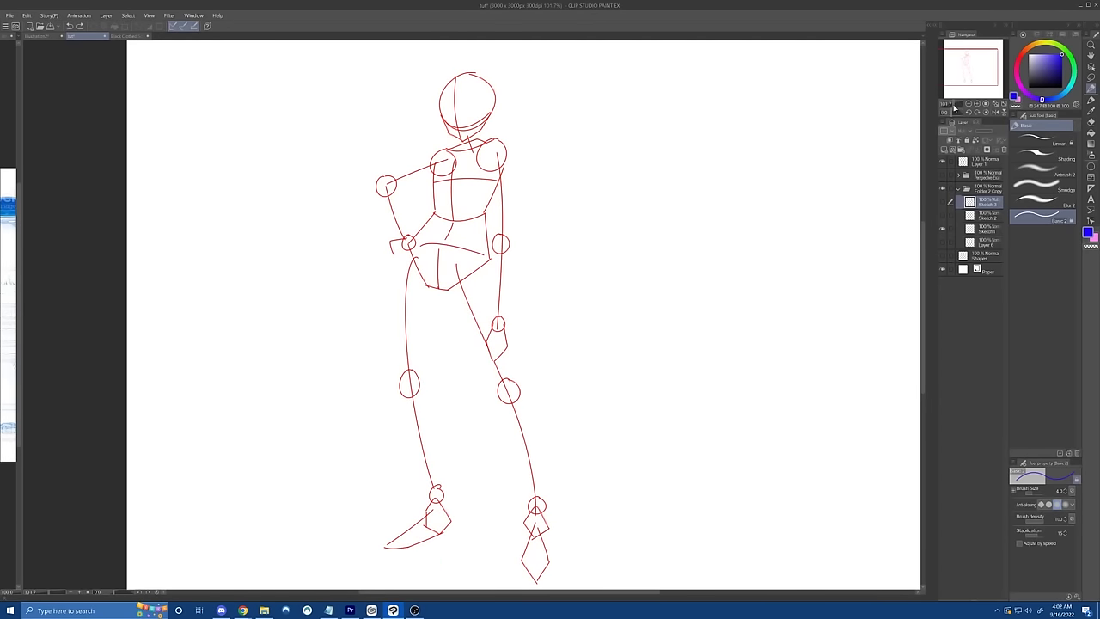
pyautogui.scroll(-3, 970, 89)
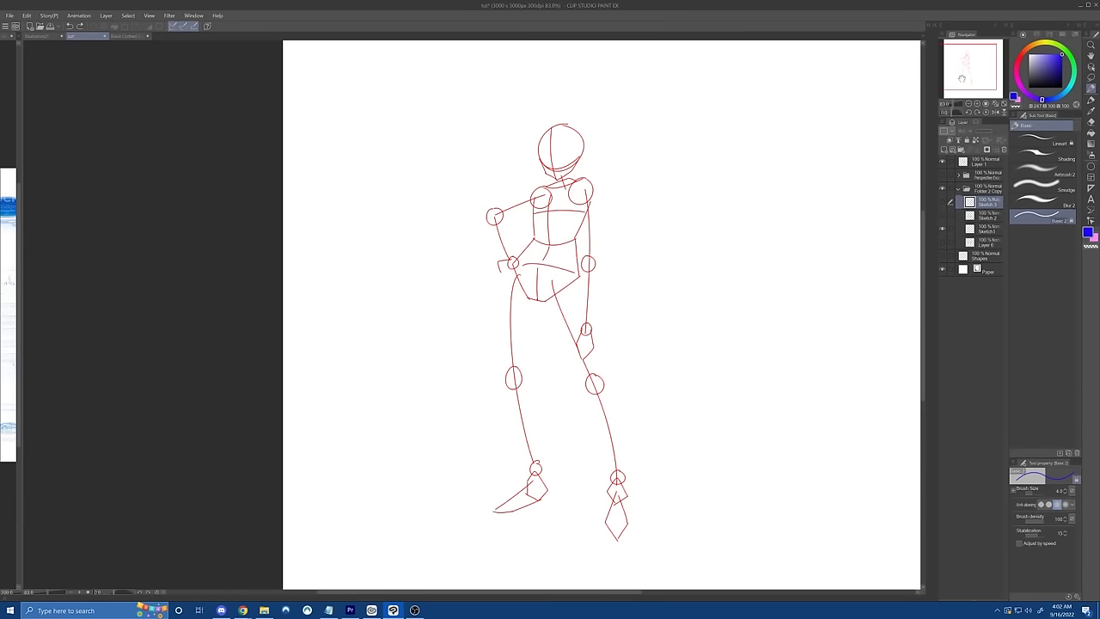
# Step: Show the Sketch 3 figure and Sketch 2 outline together with the skeleton, and make Sketch 2 the active layer
pyautogui.click(942, 202)
pyautogui.click(943, 215)
pyautogui.click(975, 214)
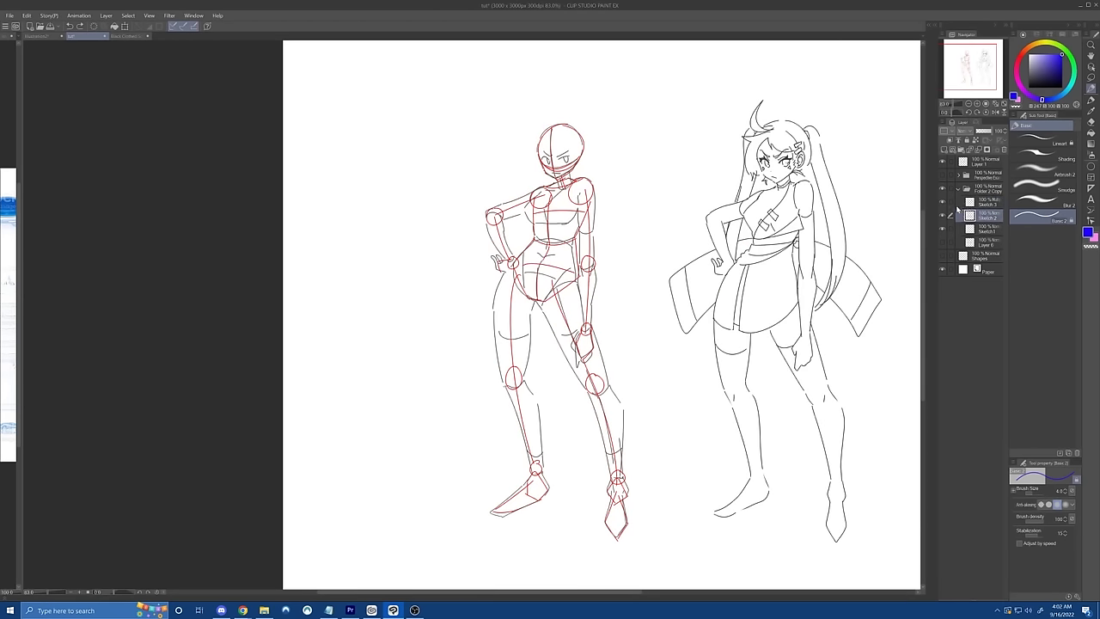
# Step: Hide the Sketch 3 figure and lower the Sketch1 skeleton's opacity to 20% beneath the body outline
pyautogui.click(944, 203)
pyautogui.click(944, 229)
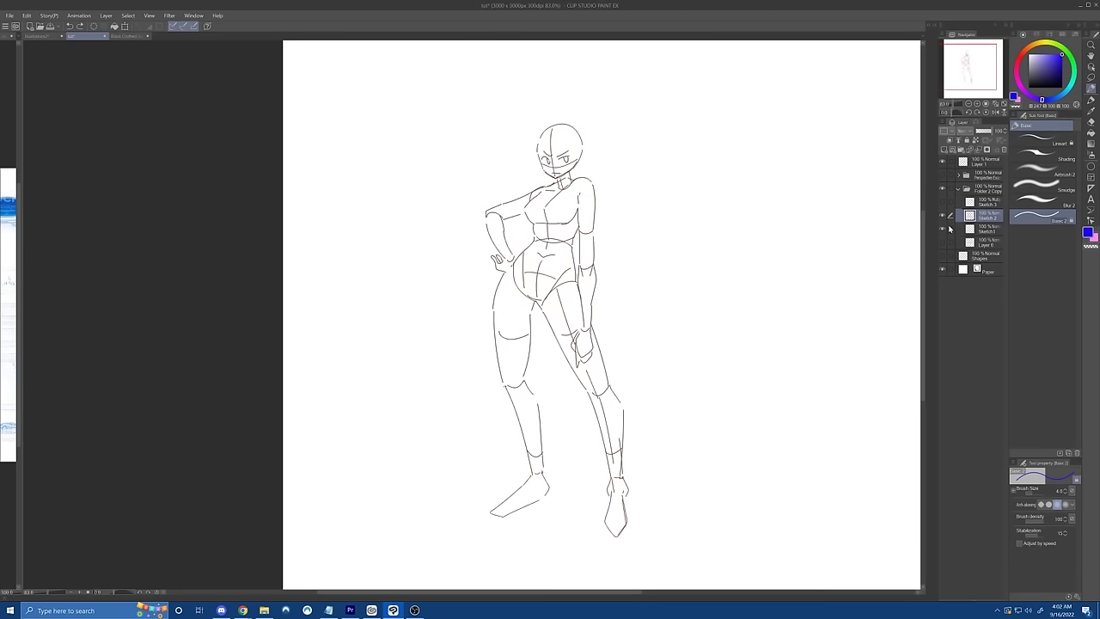
pyautogui.click(944, 229)
pyautogui.click(976, 229)
pyautogui.click(979, 131)
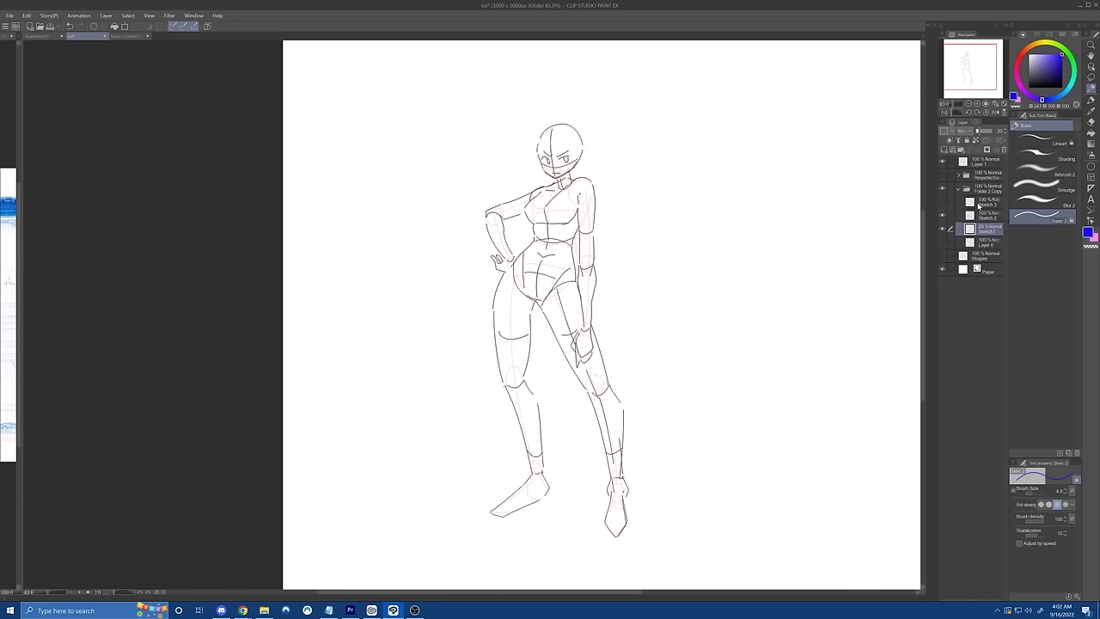
# Step: Draw a temporary blue line from the straight forearm down toward the foot on Sketch 2, undoing it
pyautogui.click(983, 216)
pyautogui.moveTo(587, 281); pyautogui.dragTo(638, 495)
pyautogui.hotkey('ctrl', 'z')
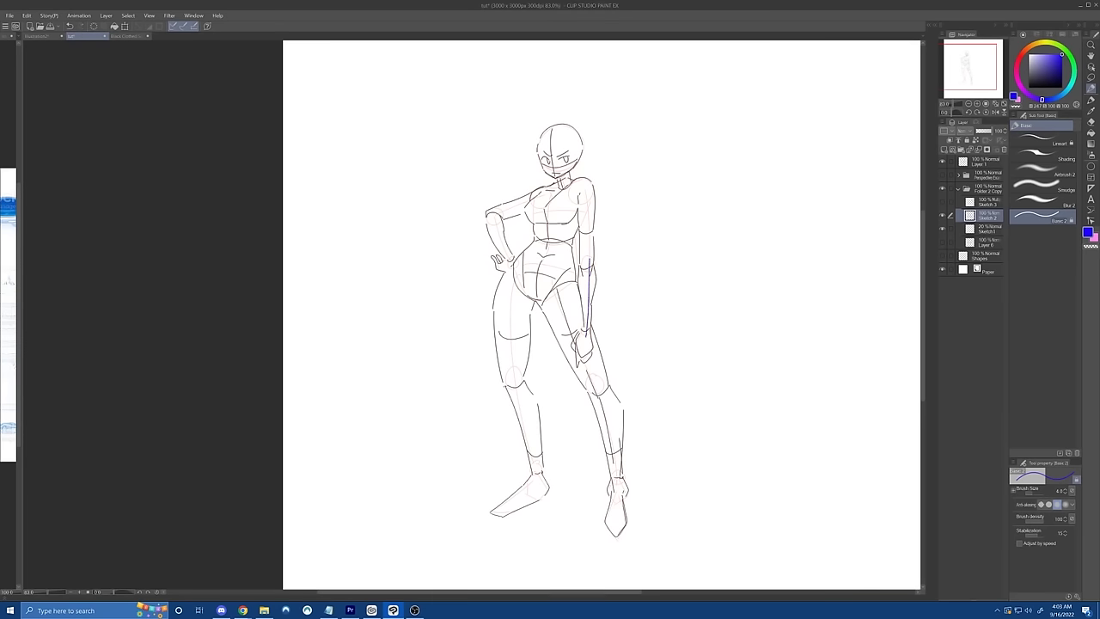
# Step: Draw temporary blue lines along the outlined figure's thigh and around both knees on Sketch 2, undoing each
pyautogui.moveTo(562, 295); pyautogui.dragTo(605, 410)
pyautogui.hotkey('ctrl', 'z')
pyautogui.moveTo(566, 296); pyautogui.dragTo(612, 433)
pyautogui.hotkey('ctrl', 'z')
pyautogui.moveTo(598, 376); pyautogui.dragTo(595, 372)
pyautogui.hotkey('ctrl', 'z')
pyautogui.hotkey('ctrl', 'z')
pyautogui.moveTo(513, 369); pyautogui.dragTo(515, 369)
pyautogui.hotkey('ctrl', 'z')
# Step: Draw temporary blue curves beside the leg and along its shin on Sketch 2, undoing them
pyautogui.moveTo(691, 341); pyautogui.dragTo(715, 435)
pyautogui.hotkey('ctrl', 'z')
pyautogui.moveTo(593, 397)
pyautogui.mouseDown()
pyautogui.moveTo(613, 480)
pyautogui.moveTo(624, 410)
pyautogui.moveTo(623, 479)
pyautogui.mouseUp()
pyautogui.hotkey('ctrl', 'z')
pyautogui.hotkey('ctrl', 'z')
pyautogui.moveTo(594, 395); pyautogui.dragTo(607, 494)
pyautogui.hotkey('ctrl', 'z')
# Step: Hide the Sketch1 skeleton, show the Sketch 3 figure over Sketch 2 at 41% opacity, and make Sketch 3 active
pyautogui.click(943, 229)
pyautogui.click(943, 202)
pyautogui.click(943, 217)
pyautogui.click(943, 202)
pyautogui.click(943, 217)
pyautogui.click(970, 202)
pyautogui.hotkey('ctrl', 'z')
pyautogui.hotkey('ctrl', 'z')
pyautogui.hotkey('ctrl', 'z')
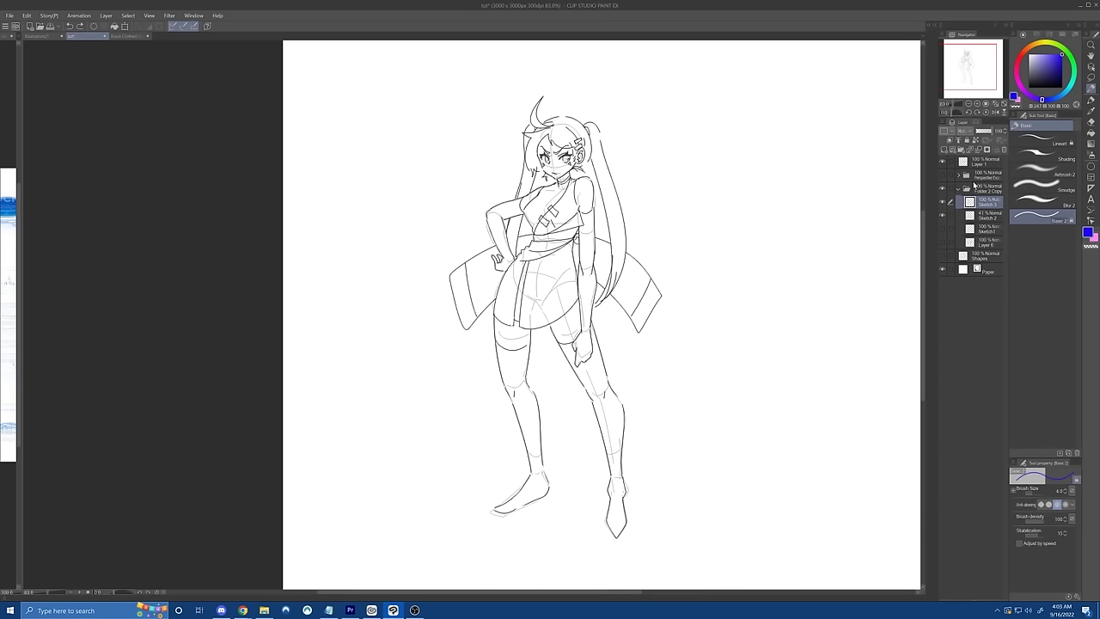
# Step: Hide Sketch 2 and draw blue vertical, horizontal and diagonal axis lines beside the figure's upper body on Sketch 3
pyautogui.moveTo(653, 283)
pyautogui.mouseDown()
pyautogui.moveTo(666, 267)
pyautogui.moveTo(648, 287)
pyautogui.moveTo(721, 290)
pyautogui.mouseUp()
pyautogui.hotkey('ctrl', 'z')
pyautogui.click(943, 215)
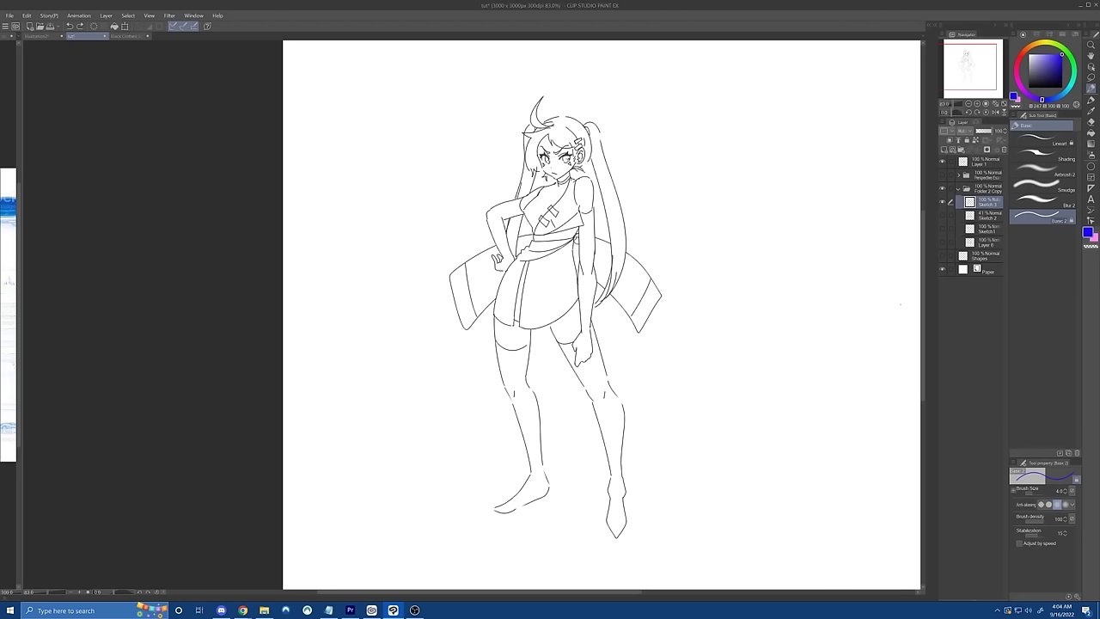
pyautogui.moveTo(677, 230)
pyautogui.mouseDown()
pyautogui.moveTo(720, 155)
pyautogui.moveTo(761, 227)
pyautogui.mouseUp()
pyautogui.moveTo(685, 131); pyautogui.dragTo(679, 225)
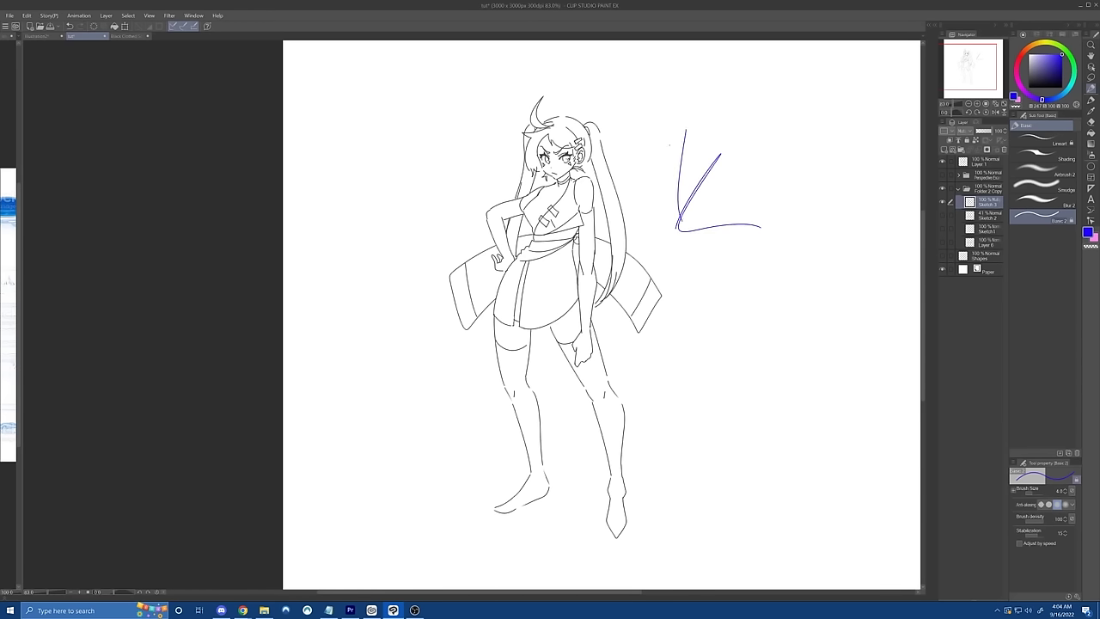
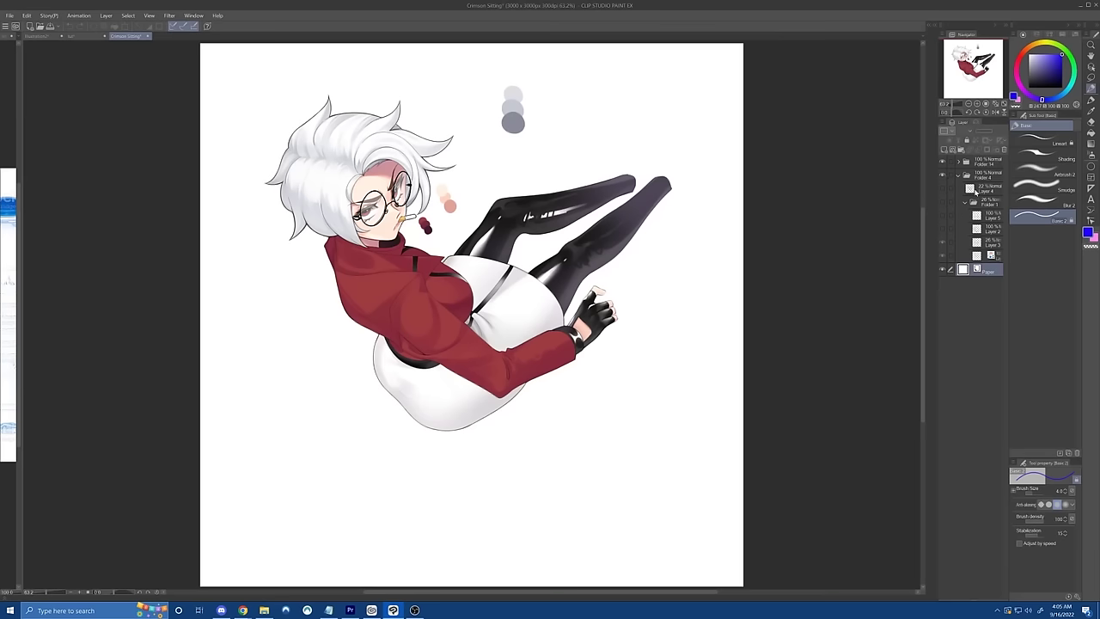
# Step: Show Folder 1 with the box construction on Layer 2 and the perspective grid on Layer 3, hiding its bottom skeleton layer
pyautogui.click(942, 203)
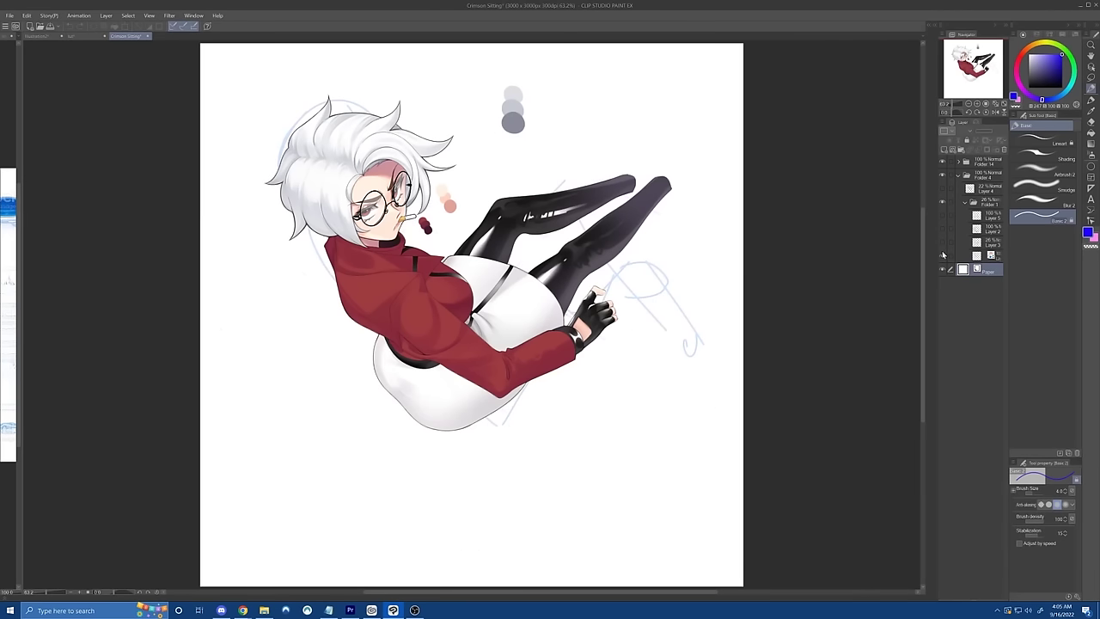
pyautogui.click(944, 255)
pyautogui.click(943, 229)
pyautogui.click(943, 217)
pyautogui.click(944, 217)
pyautogui.click(943, 243)
pyautogui.click(943, 255)
pyautogui.click(943, 255)
# Step: Hide Folder 14 to examine the perspective construction alone, and show the painted figure again
pyautogui.click(943, 175)
pyautogui.click(943, 175)
pyautogui.click(943, 162)
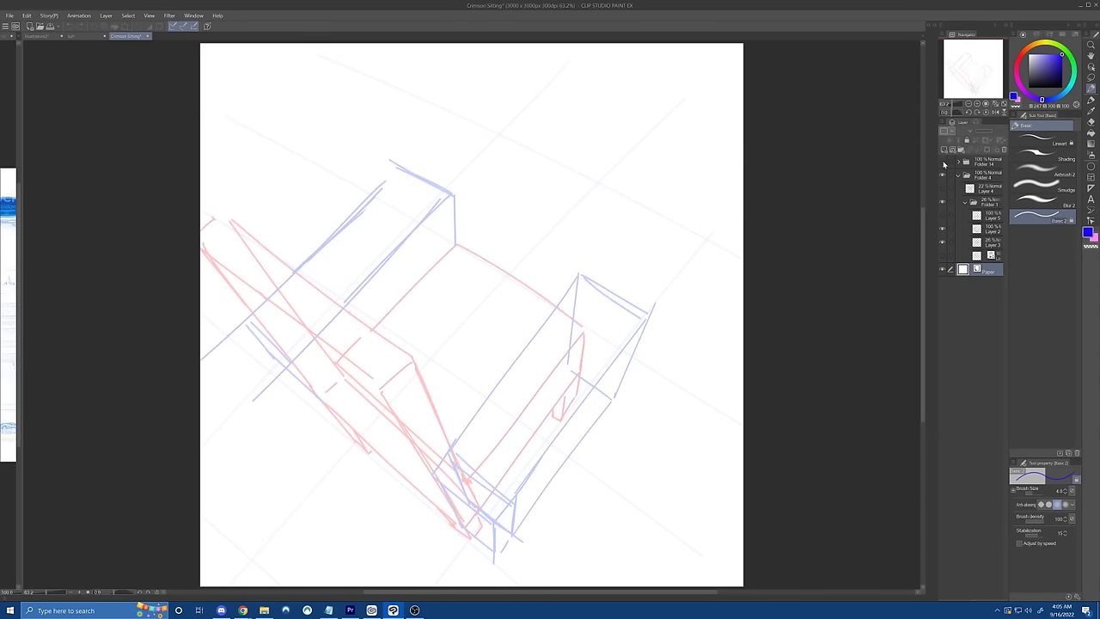
pyautogui.click(947, 163)
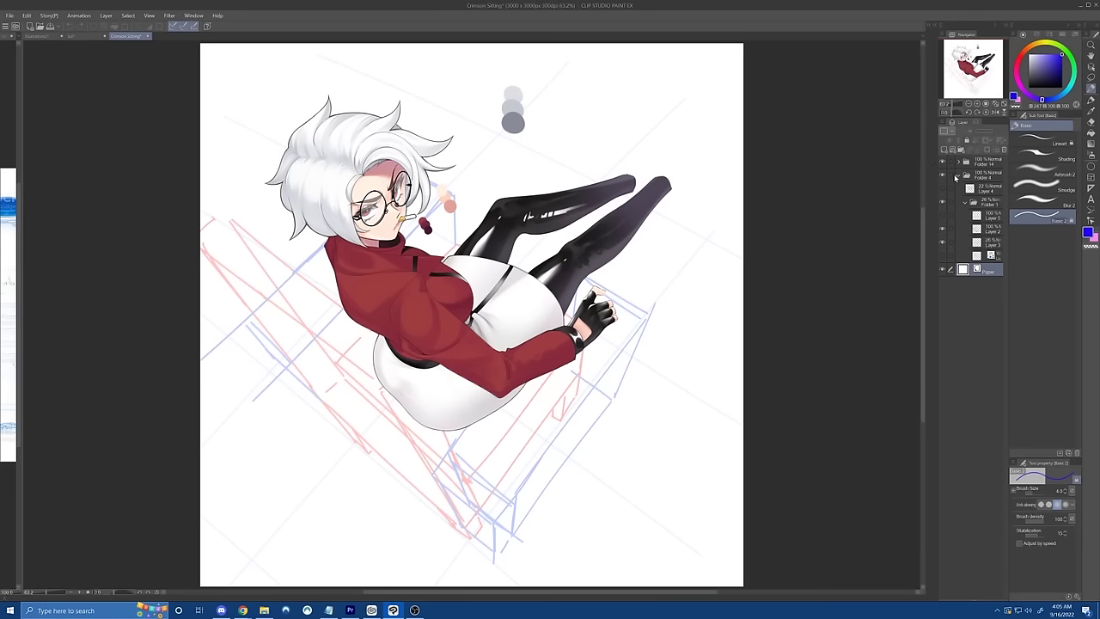
# Step: Expand Folder 14, hide the layers and folders above Folder 2 in it, and set Folder 2's opacity to 100%
pyautogui.click(958, 163)
pyautogui.click(944, 163)
pyautogui.click(944, 163)
pyautogui.click(943, 189)
pyautogui.click(943, 189)
pyautogui.moveTo(943, 175); pyautogui.dragTo(944, 215)
pyautogui.click(943, 229)
pyautogui.click(984, 227)
pyautogui.moveTo(985, 131); pyautogui.dragTo(1026, 138)
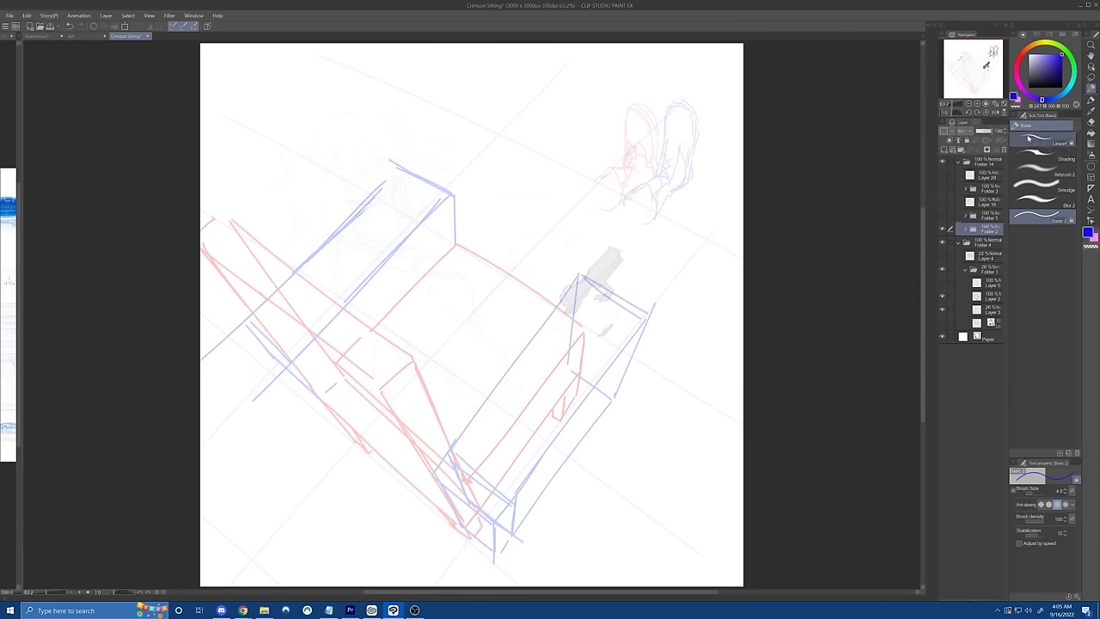
# Step: Collapse Folder 14 and hide Folder 4 to examine the seated figure's line art without the guides
pyautogui.click(944, 162)
pyautogui.click(944, 163)
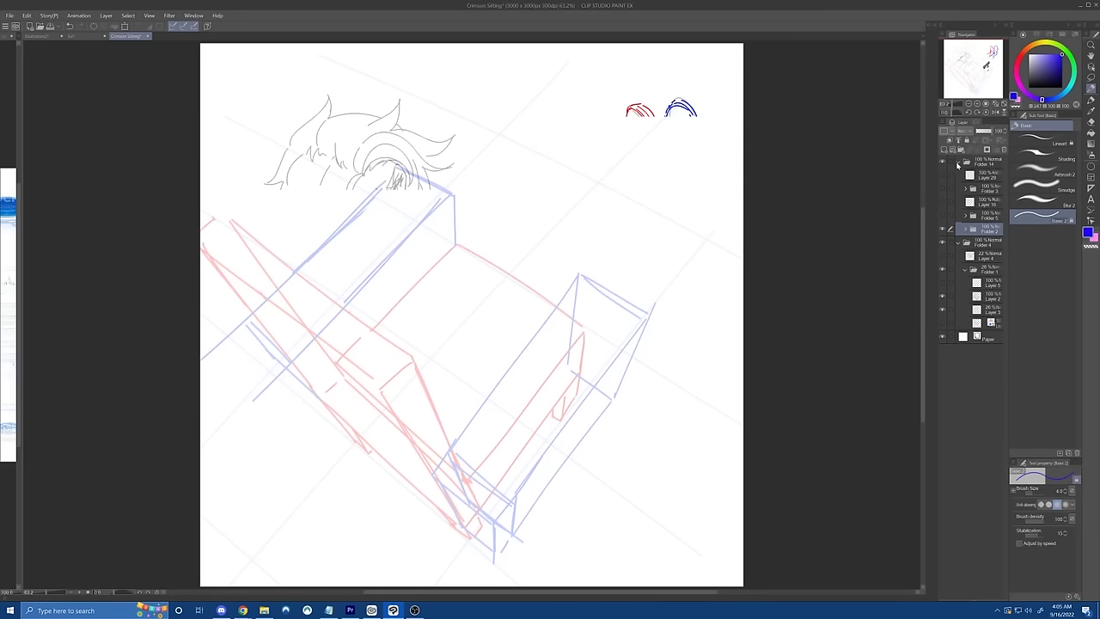
pyautogui.click(959, 165)
pyautogui.click(966, 168)
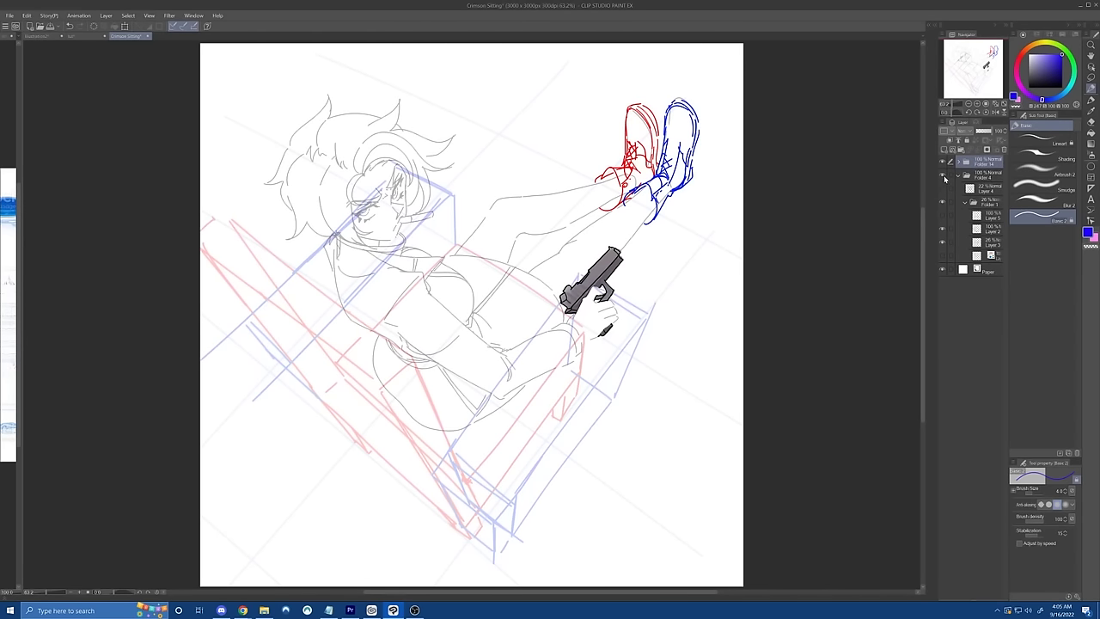
pyautogui.click(945, 177)
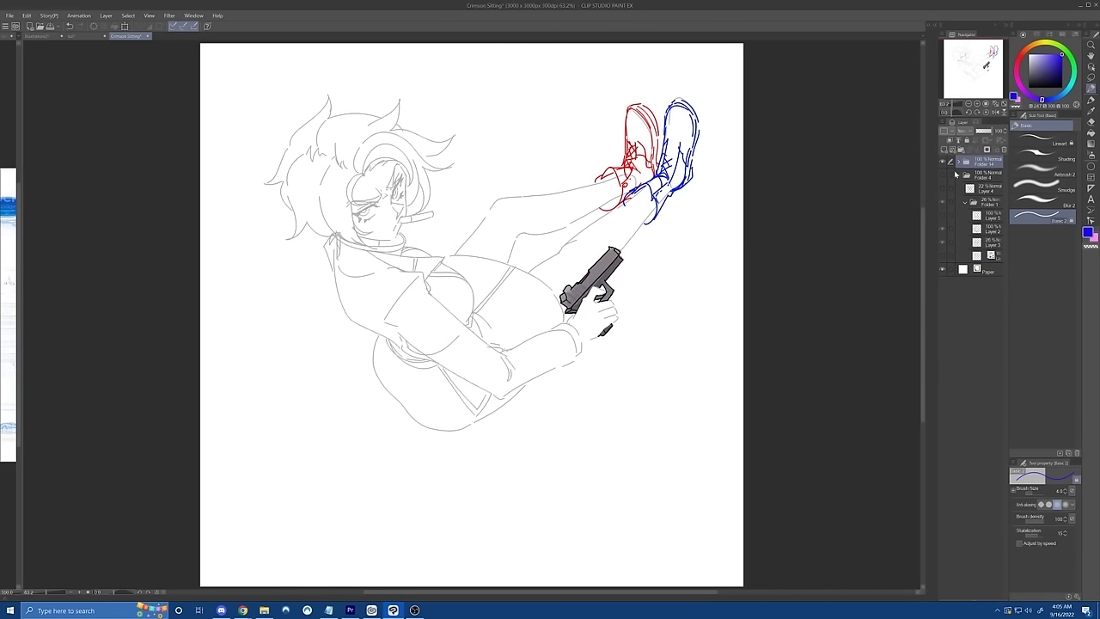
# Step: Hide Folder 14 and show Layer 4 in Folder 4 without Folder 1 to examine the rough body construction alone
pyautogui.click(943, 163)
pyautogui.click(943, 176)
pyautogui.click(943, 189)
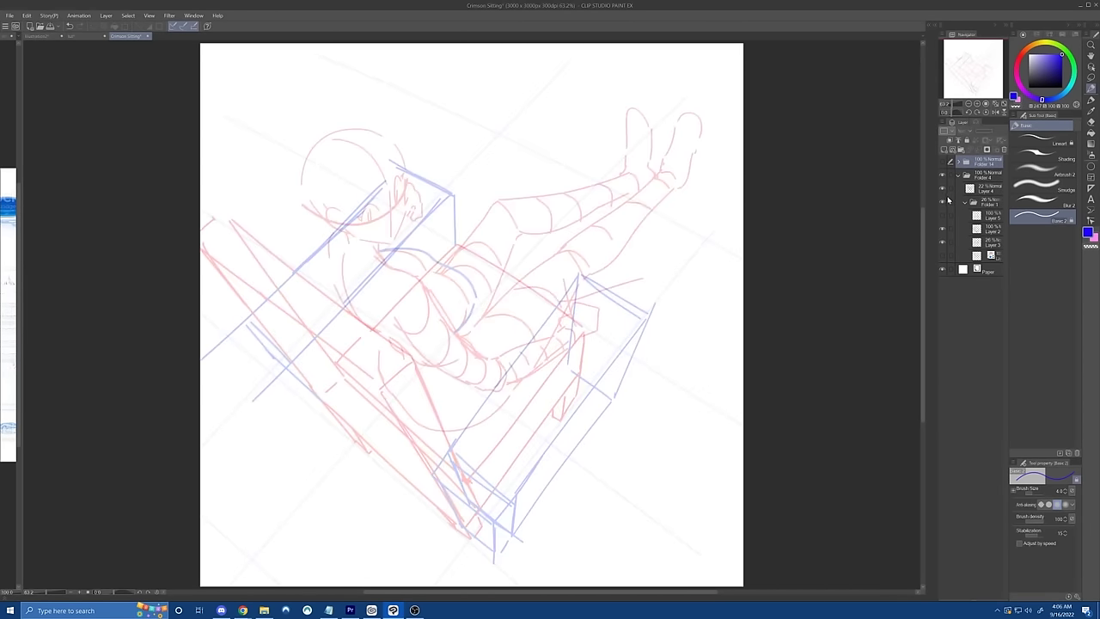
pyautogui.click(944, 202)
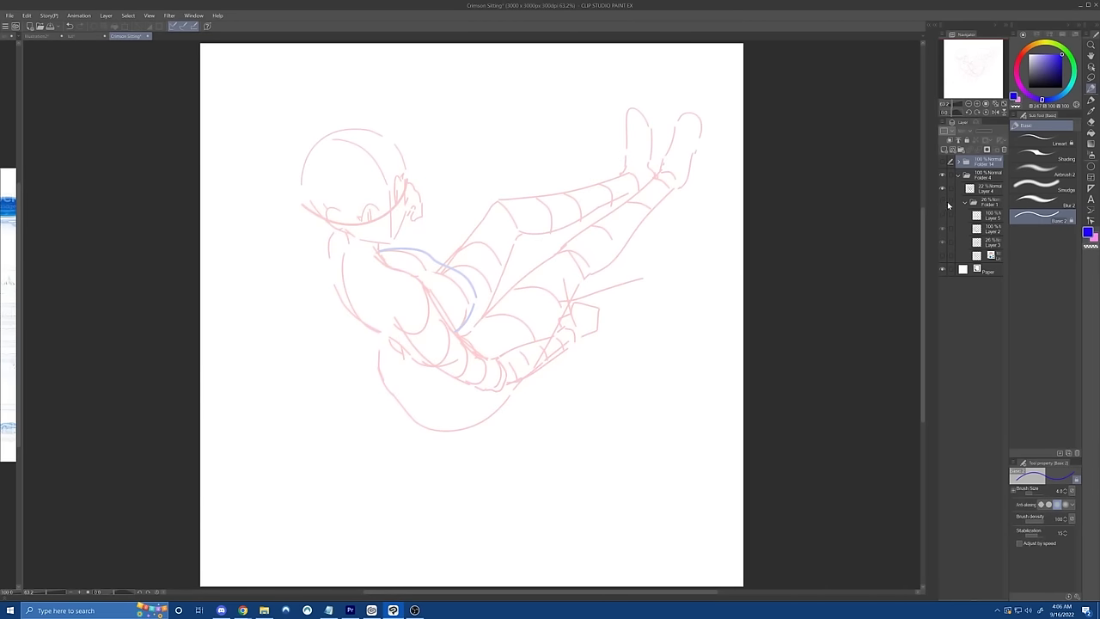
# Step: Hide Layer 4, Layer 2 and Layer 3 and show the blue skeleton layer with Layer 5 in Folder 1
pyautogui.click(944, 216)
pyautogui.click(944, 216)
pyautogui.click(945, 228)
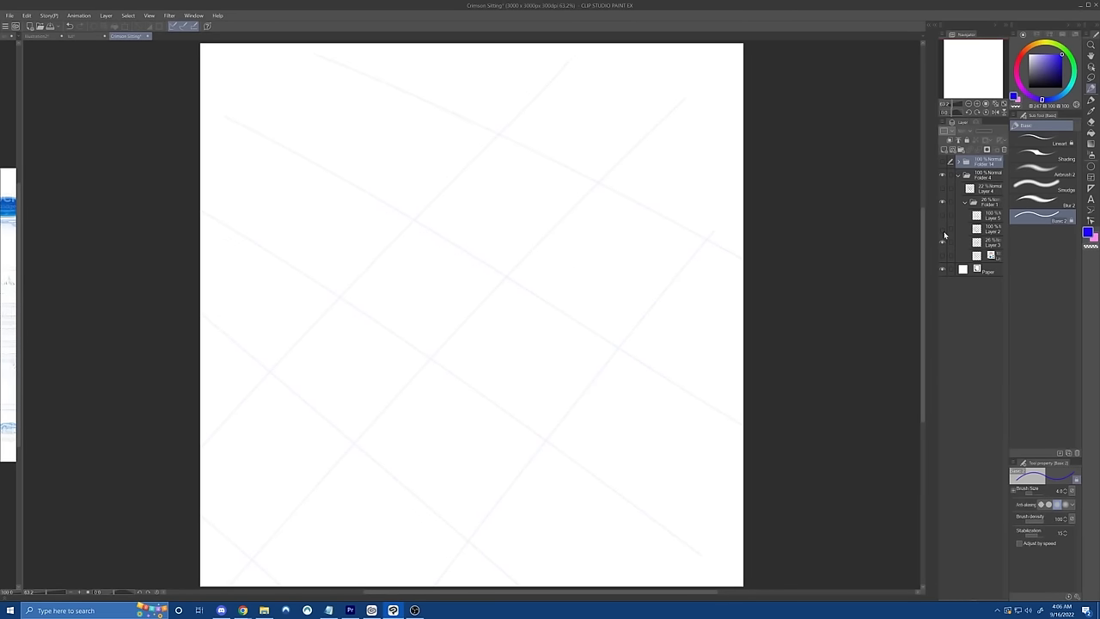
pyautogui.click(944, 228)
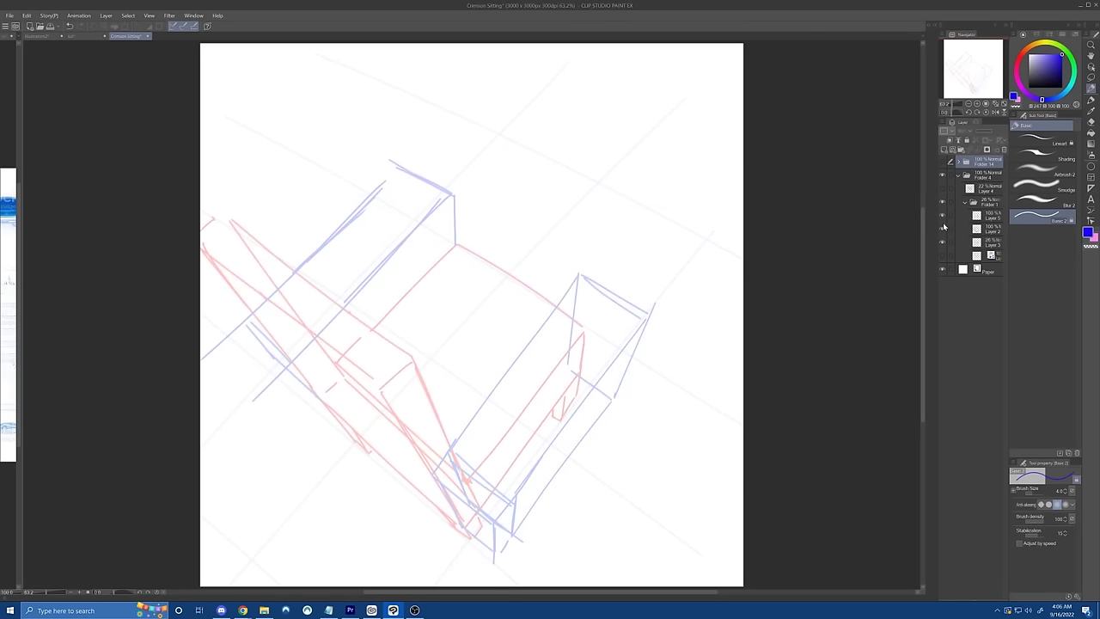
pyautogui.click(944, 228)
pyautogui.click(943, 255)
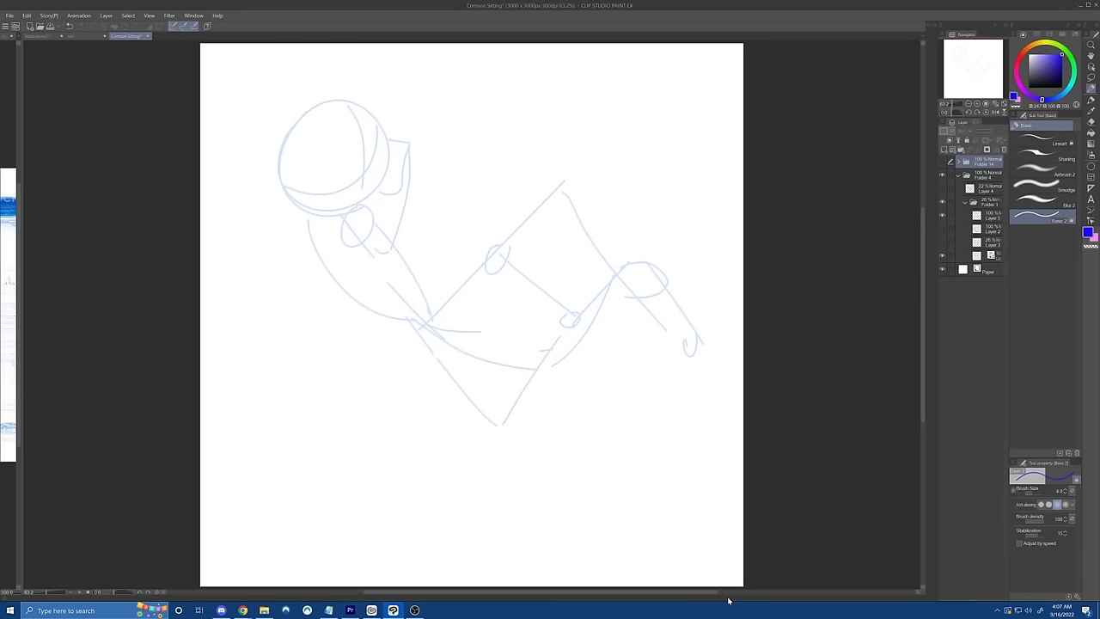
# Step: Compare with the standing skeleton document, return to the seated figure, and show Layer 2's box construction at 29% opacity
pyautogui.click(97, 37)
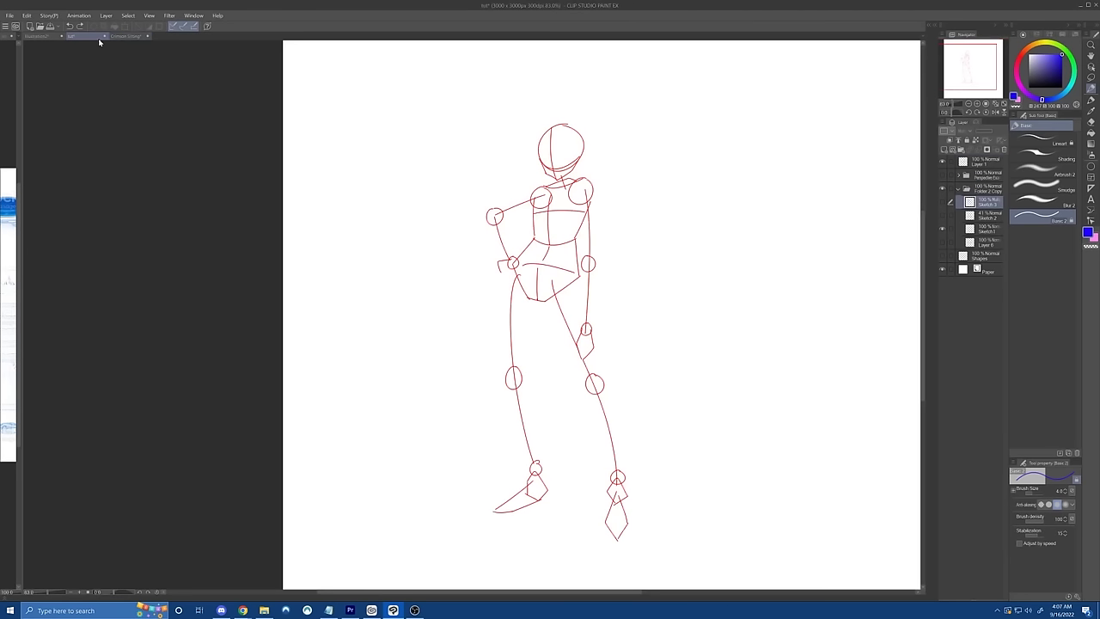
pyautogui.click(127, 37)
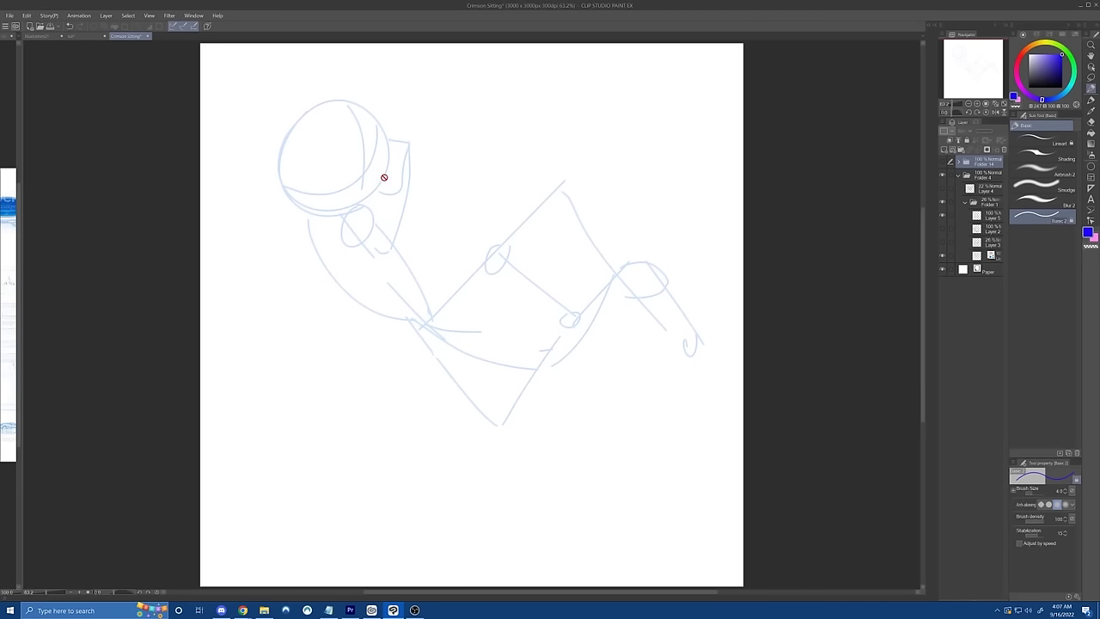
pyautogui.click(943, 231)
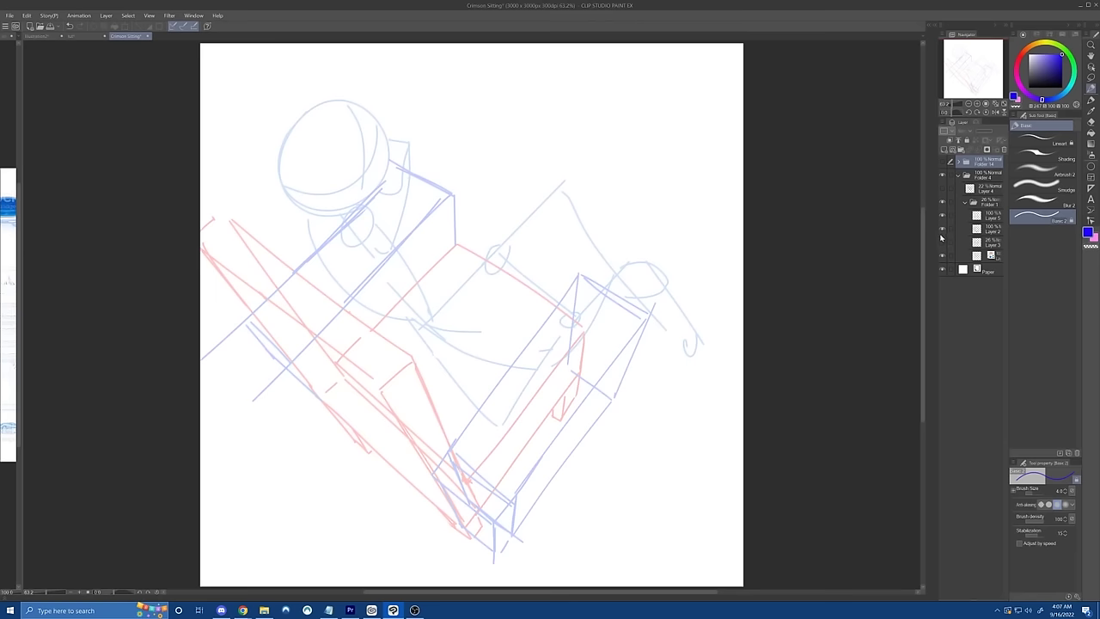
pyautogui.click(977, 230)
pyautogui.click(980, 133)
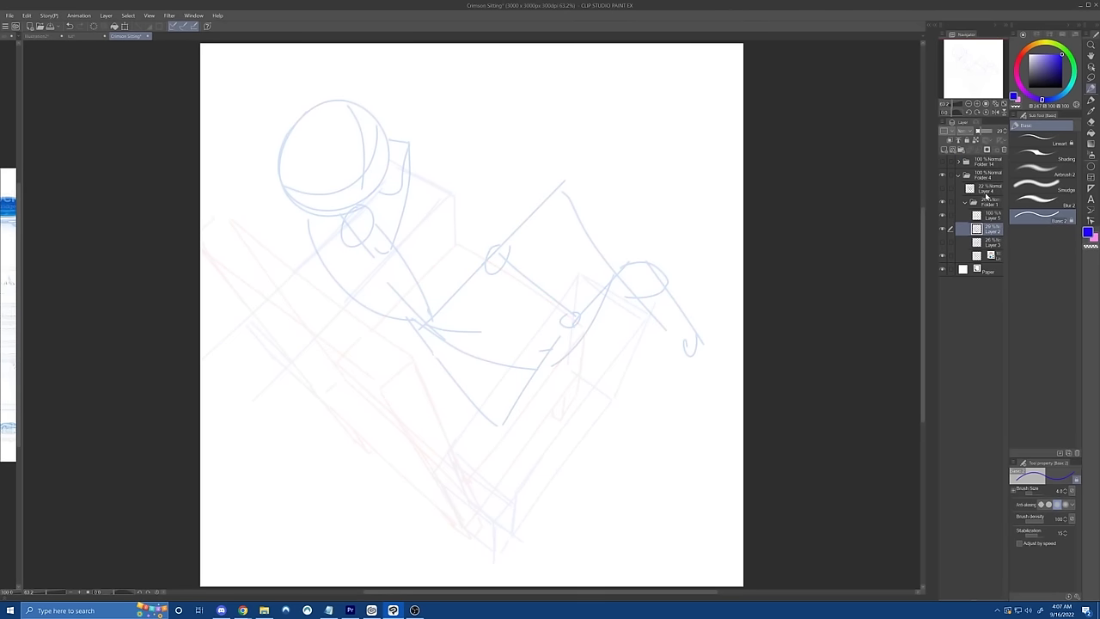
# Step: Make the blue skeleton layer active and toggle it and Layer 2 to compare the pose with the box construction
pyautogui.click(989, 256)
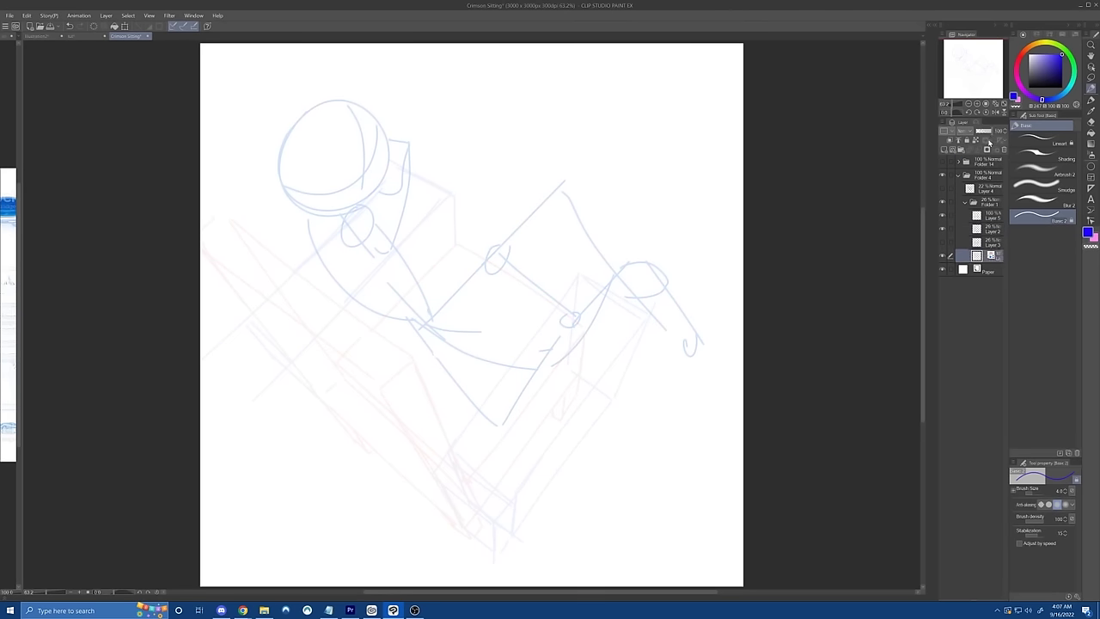
pyautogui.click(945, 257)
pyautogui.click(946, 256)
pyautogui.click(942, 255)
pyautogui.click(942, 256)
pyautogui.click(942, 228)
pyautogui.click(942, 228)
pyautogui.click(942, 231)
# Step: Switch to the standing-figure document, hide Layer 1 and Folder 2 Copy, and add a new layer above Layer 1
pyautogui.click(86, 36)
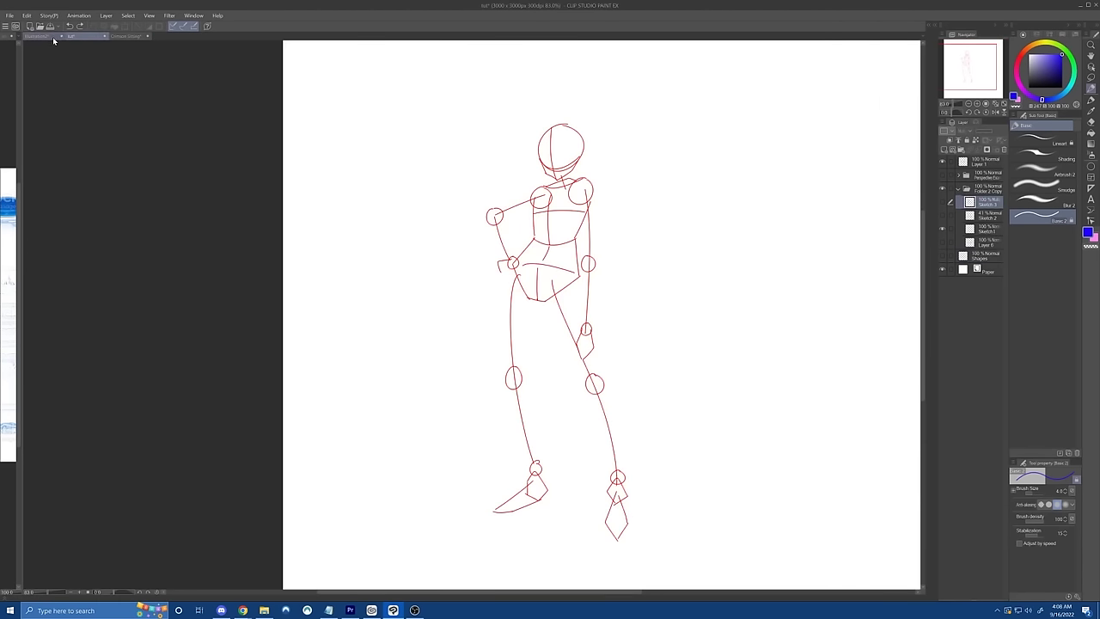
pyautogui.click(942, 161)
pyautogui.click(943, 188)
pyautogui.click(970, 163)
pyautogui.click(944, 149)
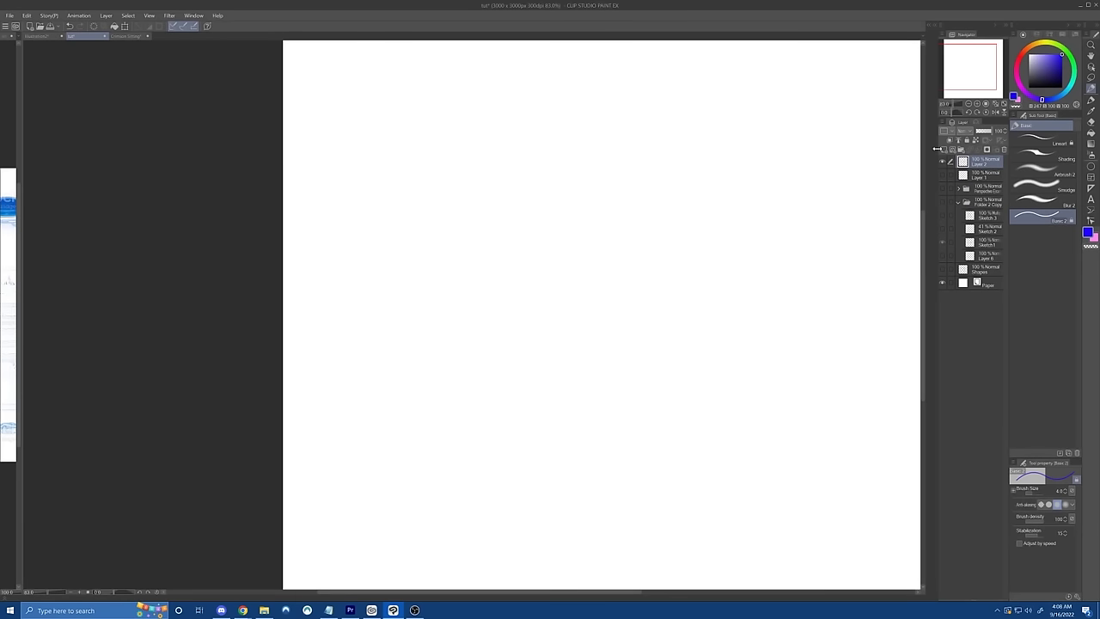
# Step: Sketch a loose chain of rounded shapes ending in pointed lobes in lighter blue on the new layer
pyautogui.click(1060, 98)
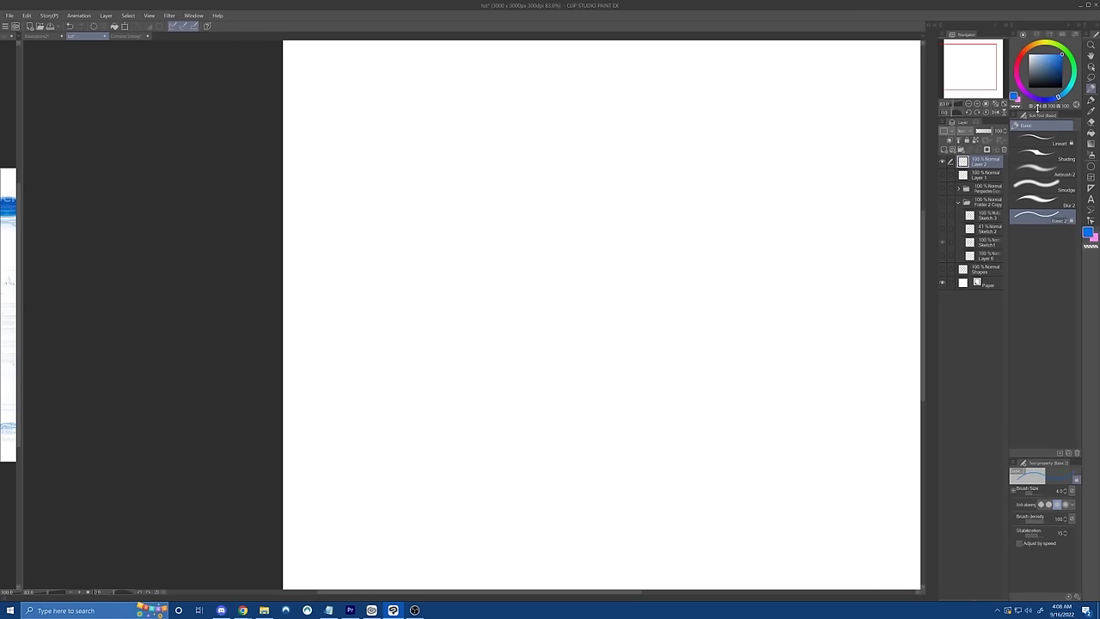
pyautogui.moveTo(723, 230)
pyautogui.mouseDown()
pyautogui.moveTo(703, 258)
pyautogui.moveTo(752, 301)
pyautogui.mouseUp()
pyautogui.hotkey('ctrl', 'z')
pyautogui.moveTo(660, 260)
pyautogui.mouseDown()
pyautogui.moveTo(710, 300)
pyautogui.moveTo(658, 298)
pyautogui.moveTo(719, 314)
pyautogui.moveTo(719, 261)
pyautogui.mouseUp()
pyautogui.hotkey('ctrl', 'z')
pyautogui.moveTo(724, 312)
pyautogui.mouseDown()
pyautogui.moveTo(734, 351)
pyautogui.moveTo(743, 304)
pyautogui.moveTo(765, 300)
pyautogui.mouseUp()
pyautogui.hotkey('ctrl', 'z')
pyautogui.moveTo(737, 347)
pyautogui.mouseDown()
pyautogui.moveTo(774, 248)
pyautogui.moveTo(780, 273)
pyautogui.moveTo(834, 281)
pyautogui.moveTo(803, 291)
pyautogui.moveTo(807, 304)
pyautogui.moveTo(773, 345)
pyautogui.moveTo(809, 320)
pyautogui.moveTo(779, 357)
pyautogui.mouseUp()
pyautogui.hotkey('ctrl', 'z')
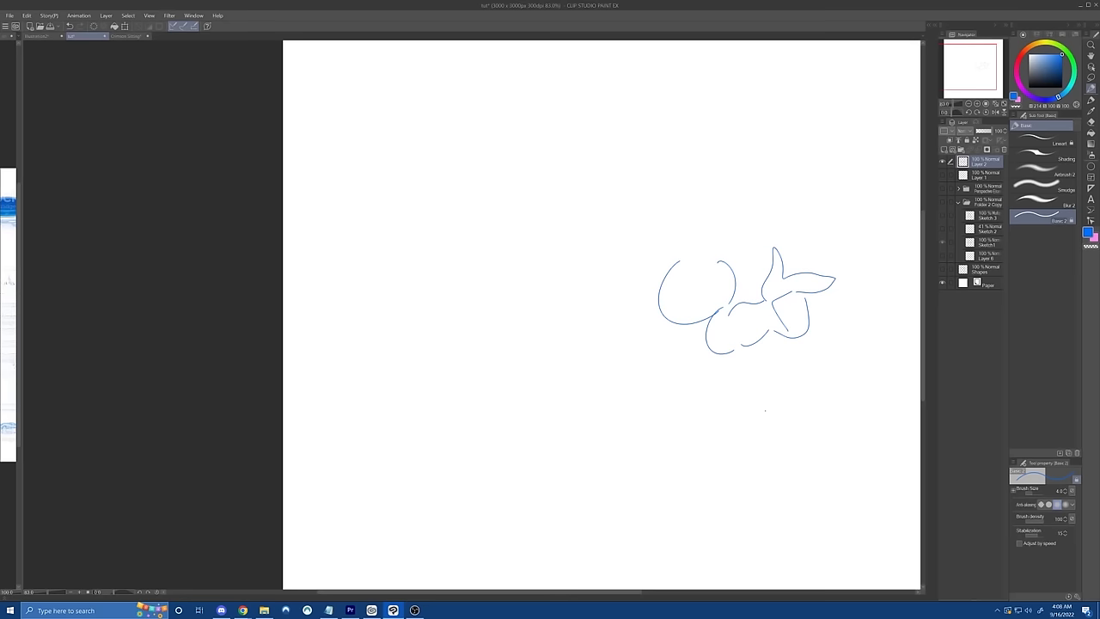
# Step: Replace the doodled layer with an empty new one and set the drawing colour to red
pyautogui.click(1004, 150)
pyautogui.click(945, 150)
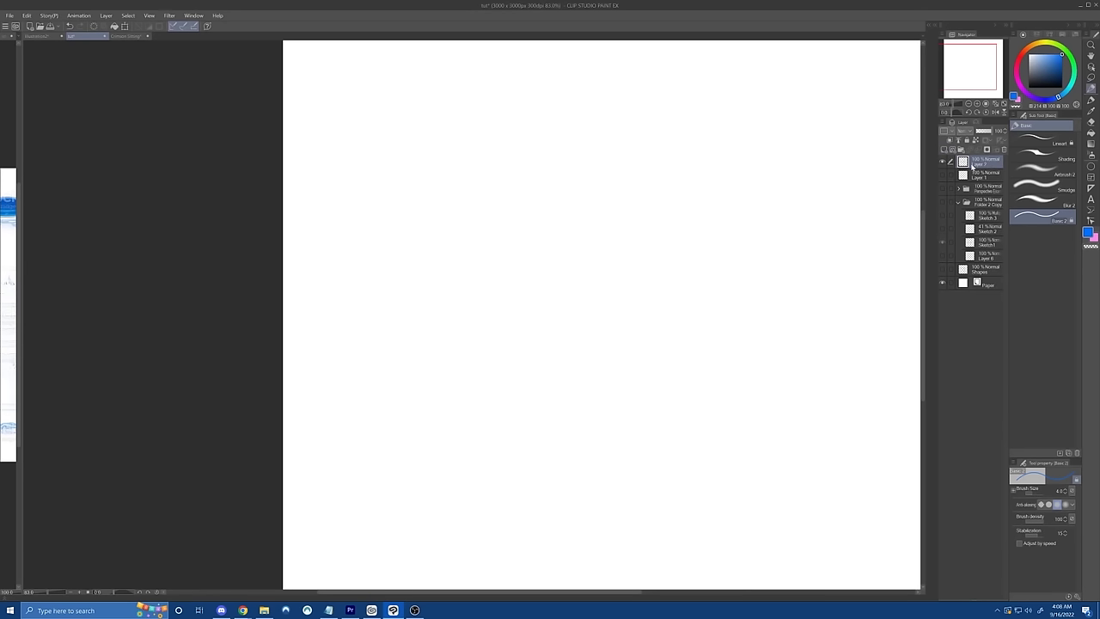
pyautogui.moveTo(1018, 64); pyautogui.dragTo(1020, 58)
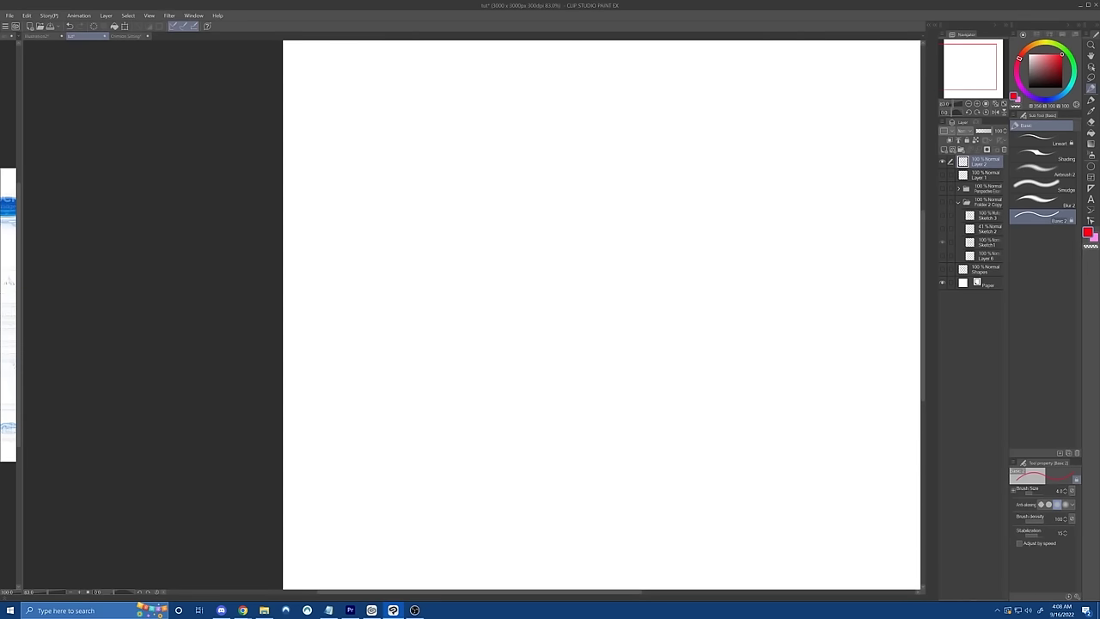
# Step: Check the seated-figure document, return to the standing figure, and show the skeleton in Folder 2 Copy
pyautogui.click(129, 36)
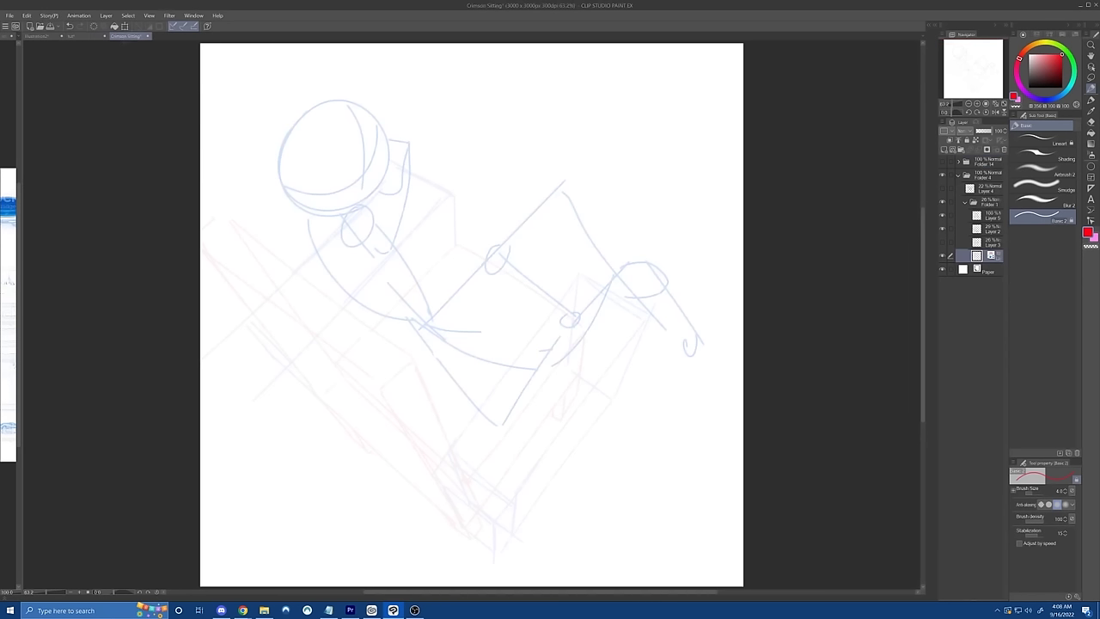
pyautogui.click(86, 36)
pyautogui.click(943, 176)
pyautogui.click(943, 177)
pyautogui.click(944, 188)
pyautogui.click(944, 189)
pyautogui.click(945, 202)
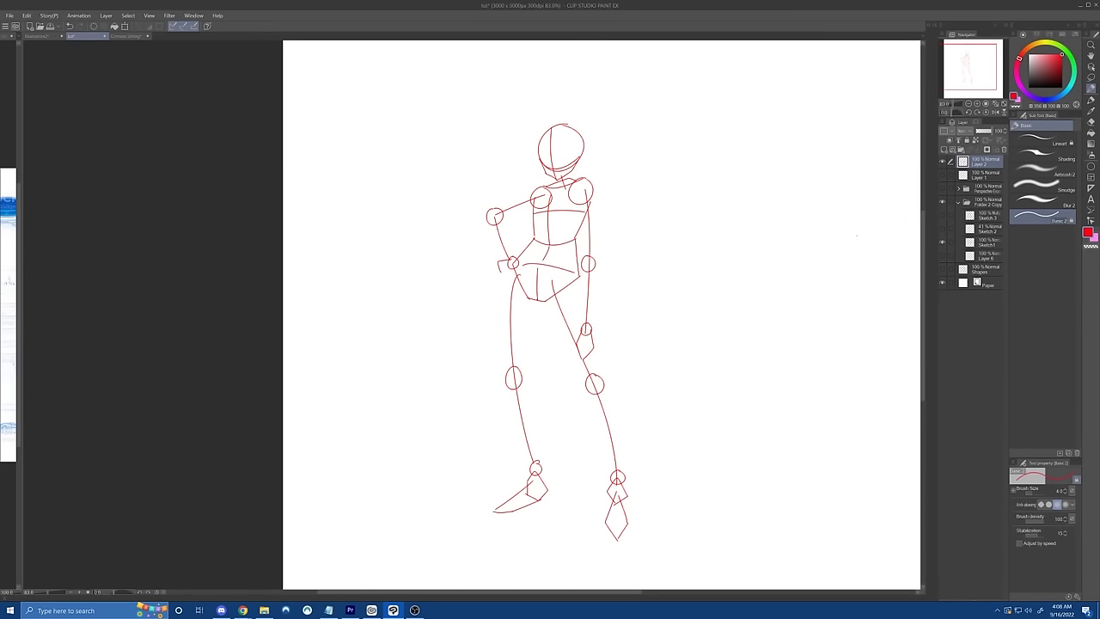
pyautogui.click(943, 162)
pyautogui.click(943, 162)
pyautogui.moveTo(964, 72); pyautogui.dragTo(971, 65)
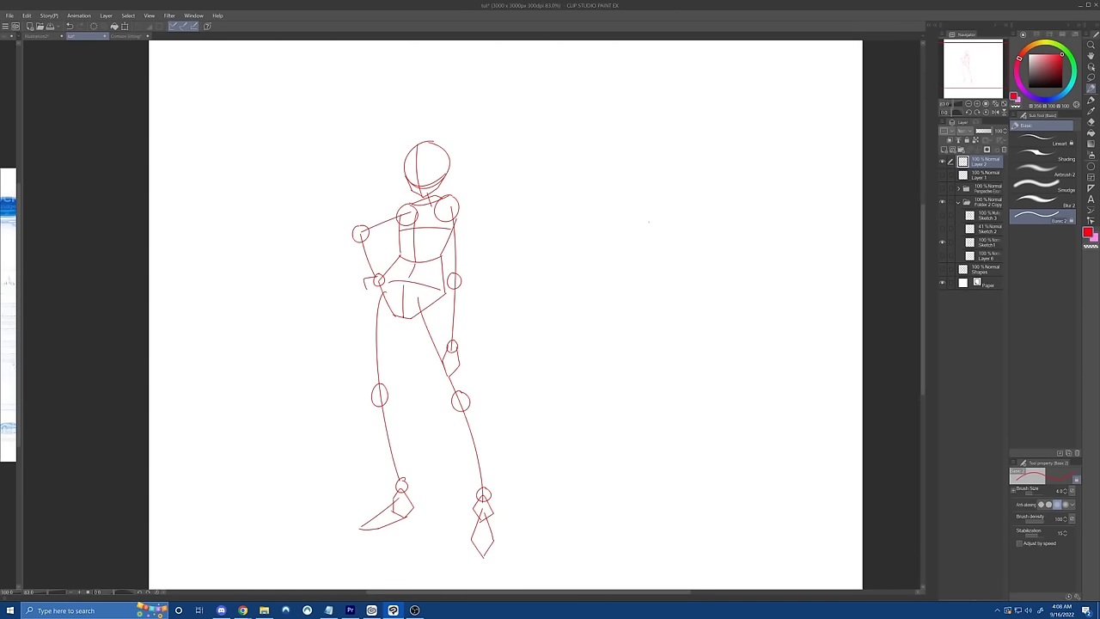
# Step: Sketch a red circle with a centre line, a tapered form and a rounded lower form beneath it, beside the skeleton
pyautogui.moveTo(601, 87)
pyautogui.mouseDown()
pyautogui.moveTo(585, 96)
pyautogui.moveTo(597, 91)
pyautogui.mouseUp()
pyautogui.moveTo(608, 131)
pyautogui.mouseDown()
pyautogui.moveTo(645, 177)
pyautogui.moveTo(626, 190)
pyautogui.moveTo(635, 212)
pyautogui.mouseUp()
pyautogui.hotkey('ctrl', 'z')
pyautogui.moveTo(597, 157)
pyautogui.mouseDown()
pyautogui.moveTo(643, 149)
pyautogui.moveTo(628, 213)
pyautogui.mouseUp()
pyautogui.moveTo(649, 160)
pyautogui.mouseDown()
pyautogui.moveTo(634, 216)
pyautogui.moveTo(616, 220)
pyautogui.moveTo(641, 242)
pyautogui.mouseUp()
pyautogui.hotkey('ctrl', 'z')
pyautogui.moveTo(613, 202)
pyautogui.mouseDown()
pyautogui.moveTo(633, 244)
pyautogui.moveTo(652, 201)
pyautogui.mouseUp()
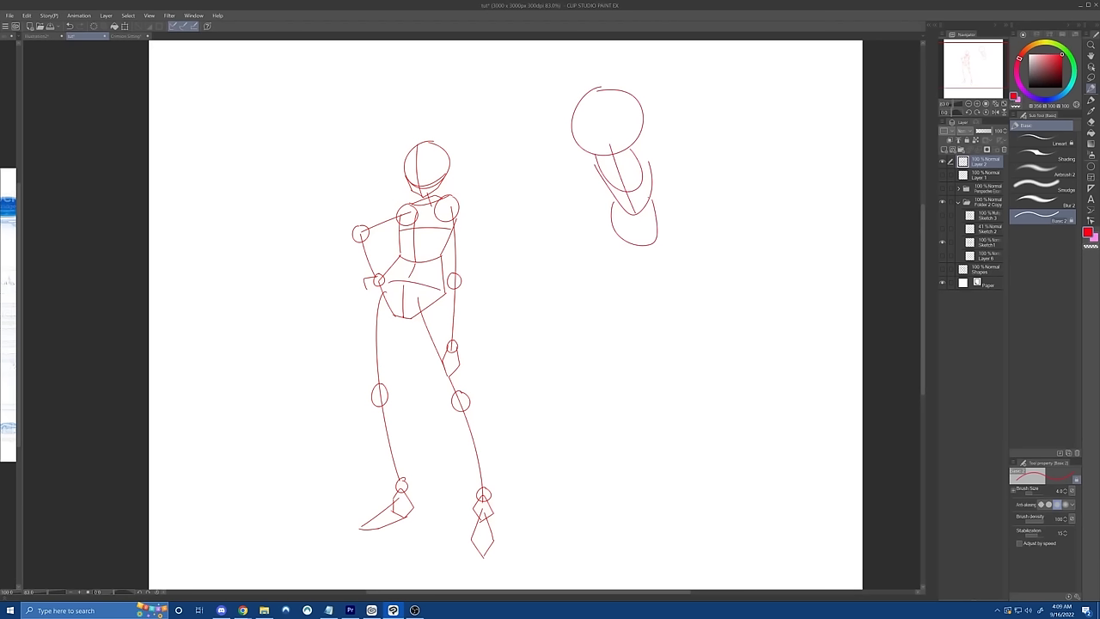
# Step: Sketch a second red circle with short angled lines at its lower edge, below the first shape study
pyautogui.moveTo(667, 312)
pyautogui.mouseDown()
pyautogui.moveTo(679, 374)
pyautogui.moveTo(679, 315)
pyautogui.moveTo(707, 366)
pyautogui.mouseUp()
pyautogui.moveTo(705, 343); pyautogui.dragTo(688, 360)
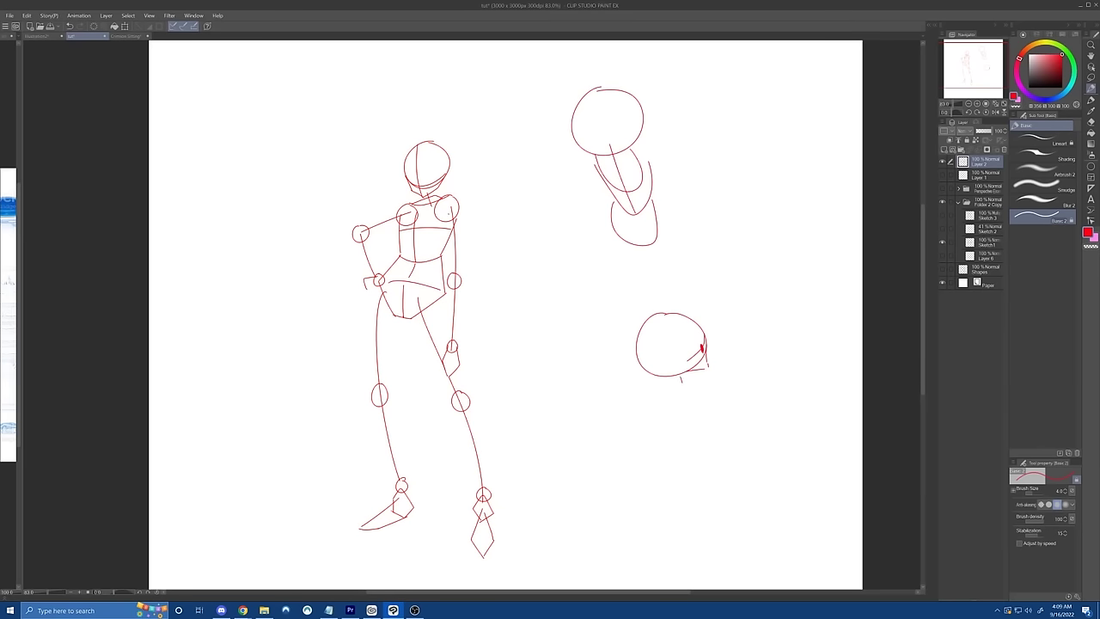
pyautogui.moveTo(670, 430)
pyautogui.mouseDown()
pyautogui.moveTo(652, 431)
pyautogui.moveTo(660, 429)
pyautogui.mouseUp()
pyautogui.hotkey('ctrl', 'z')
pyautogui.hotkey('ctrl', 'z')
pyautogui.moveTo(673, 383); pyautogui.dragTo(703, 379)
pyautogui.hotkey('ctrl', 'z')
# Step: Sketch a slanted red teardrop with depth lines along its side and rounded end, below the second circle
pyautogui.moveTo(661, 428)
pyautogui.mouseDown()
pyautogui.moveTo(669, 469)
pyautogui.moveTo(678, 440)
pyautogui.moveTo(658, 428)
pyautogui.moveTo(712, 517)
pyautogui.moveTo(689, 513)
pyautogui.moveTo(720, 505)
pyautogui.mouseUp()
pyautogui.hotkey('ctrl', 'z')
pyautogui.hotkey('ctrl', 'z')
pyautogui.hotkey('ctrl', 'z')
pyautogui.hotkey('ctrl', 'z')
pyautogui.hotkey('ctrl', 'z')
pyautogui.hotkey('ctrl', 'z')
pyautogui.moveTo(657, 434)
pyautogui.mouseDown()
pyautogui.moveTo(686, 505)
pyautogui.moveTo(714, 510)
pyautogui.mouseUp()
pyautogui.hotkey('ctrl', 'z')
pyautogui.hotkey('ctrl', 'z')
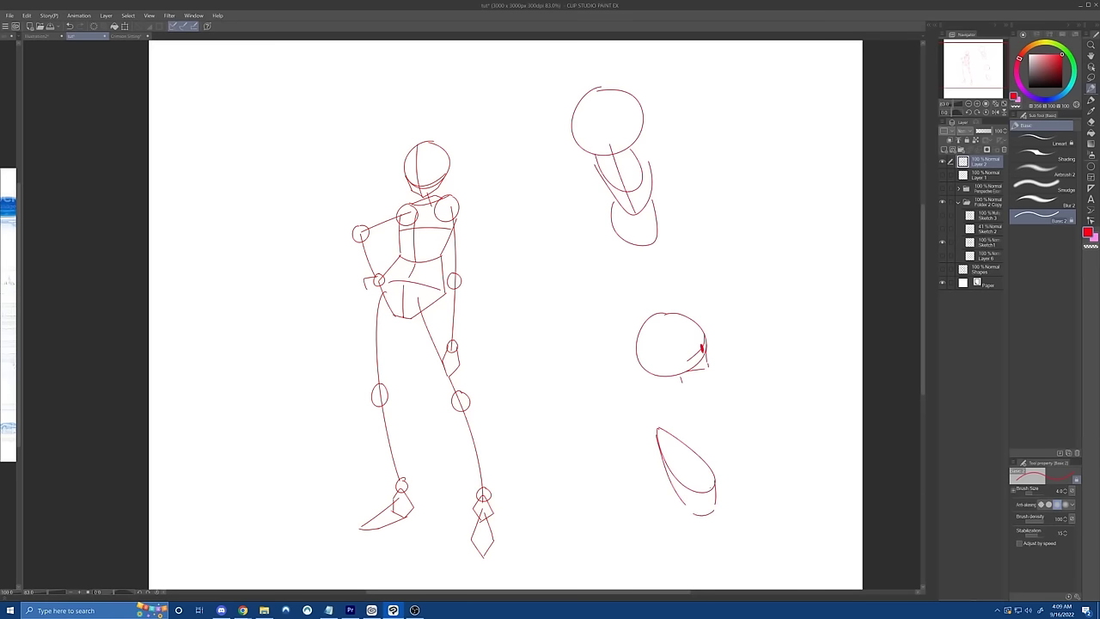
# Step: Sketch a small red oval with an angular block around it, below the teardrop
pyautogui.moveTo(723, 443); pyautogui.dragTo(716, 396)
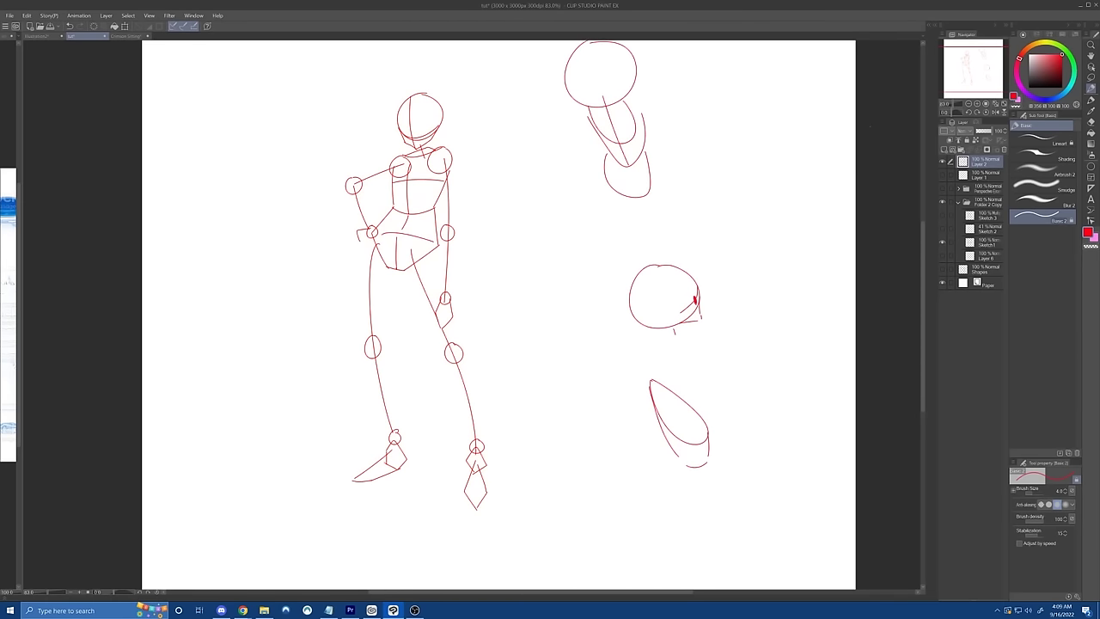
pyautogui.moveTo(660, 495)
pyautogui.mouseDown()
pyautogui.moveTo(657, 519)
pyautogui.moveTo(667, 494)
pyautogui.moveTo(644, 509)
pyautogui.moveTo(645, 554)
pyautogui.mouseUp()
pyautogui.hotkey('ctrl', 'z')
pyautogui.hotkey('ctrl', 'z')
pyautogui.moveTo(643, 515); pyautogui.dragTo(643, 545)
pyautogui.moveTo(643, 545)
pyautogui.mouseDown()
pyautogui.moveTo(675, 564)
pyautogui.moveTo(693, 559)
pyautogui.mouseUp()
pyautogui.hotkey('ctrl', 'z')
pyautogui.moveTo(690, 521); pyautogui.dragTo(694, 555)
pyautogui.press('h')
pyautogui.press('h')
# Step: Lasso the slanted red teardrop and move it up so its pointed end overlaps the second circle
pyautogui.moveTo(968, 70); pyautogui.dragTo(977, 75)
pyautogui.click(1091, 79)
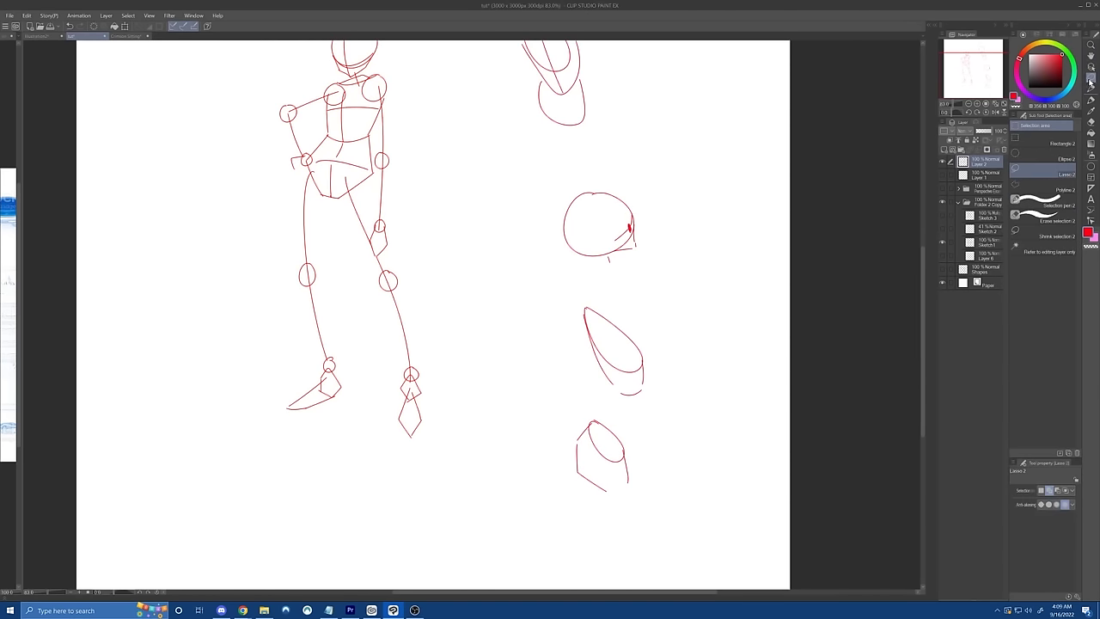
pyautogui.moveTo(605, 292)
pyautogui.mouseDown()
pyautogui.moveTo(605, 407)
pyautogui.moveTo(655, 303)
pyautogui.mouseUp()
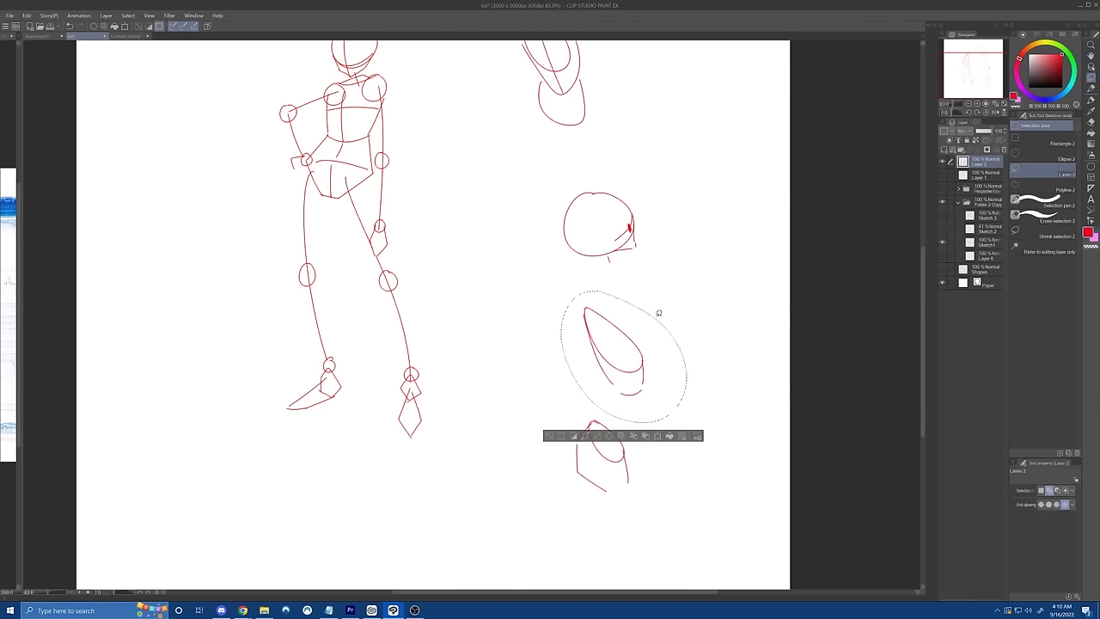
pyautogui.hotkey('ctrl', 't')
pyautogui.moveTo(661, 351)
pyautogui.mouseDown()
pyautogui.moveTo(662, 276)
pyautogui.moveTo(678, 313)
pyautogui.moveTo(713, 284)
pyautogui.moveTo(673, 313)
pyautogui.moveTo(714, 287)
pyautogui.moveTo(675, 302)
pyautogui.mouseUp()
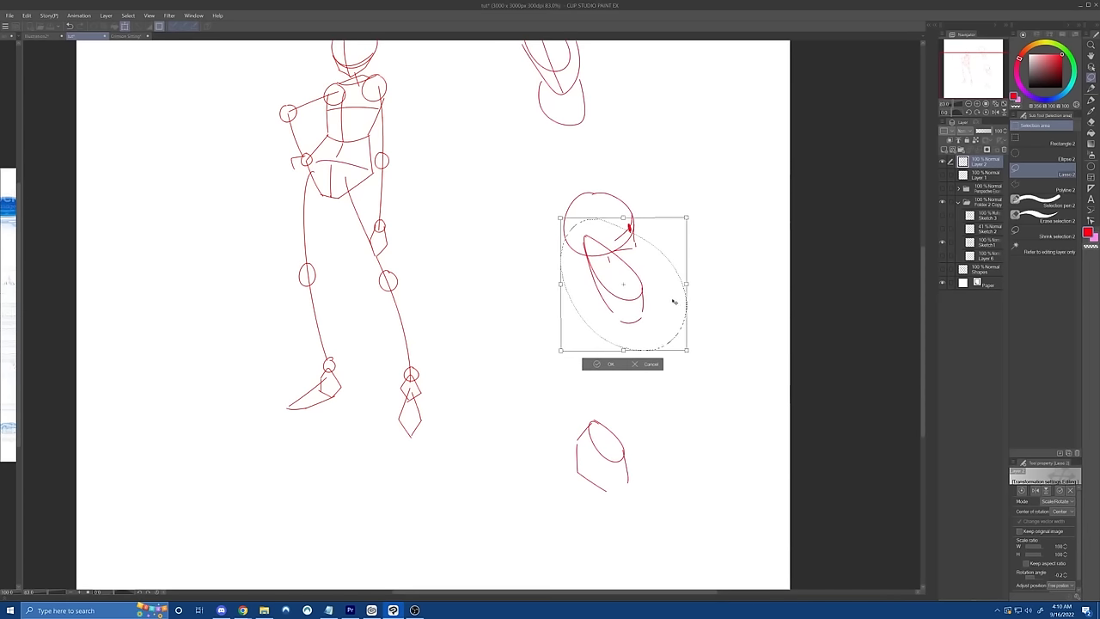
pyautogui.click(612, 363)
# Step: Lasso the angular block with its small oval and move it up to join the teardrop's rounded end
pyautogui.moveTo(608, 404)
pyautogui.mouseDown()
pyautogui.moveTo(655, 525)
pyautogui.moveTo(610, 407)
pyautogui.mouseUp()
pyautogui.hotkey('ctrl', 't')
pyautogui.moveTo(655, 483)
pyautogui.mouseDown()
pyautogui.moveTo(678, 364)
pyautogui.moveTo(680, 378)
pyautogui.mouseUp()
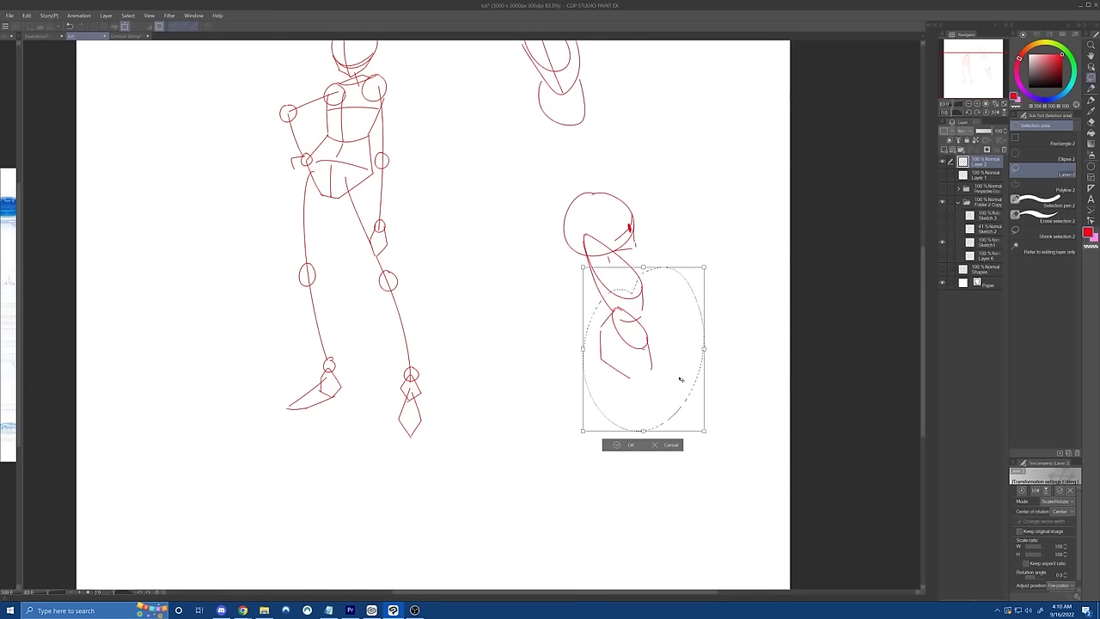
pyautogui.moveTo(584, 431); pyautogui.dragTo(578, 438)
pyautogui.moveTo(662, 386); pyautogui.dragTo(663, 384)
pyautogui.press('Return')
pyautogui.click(573, 447)
# Step: Check the joined shapes in a mirrored view and try rough pen strokes in the empty area below them
pyautogui.press('h')
pyautogui.press('h')
pyautogui.click(1091, 89)
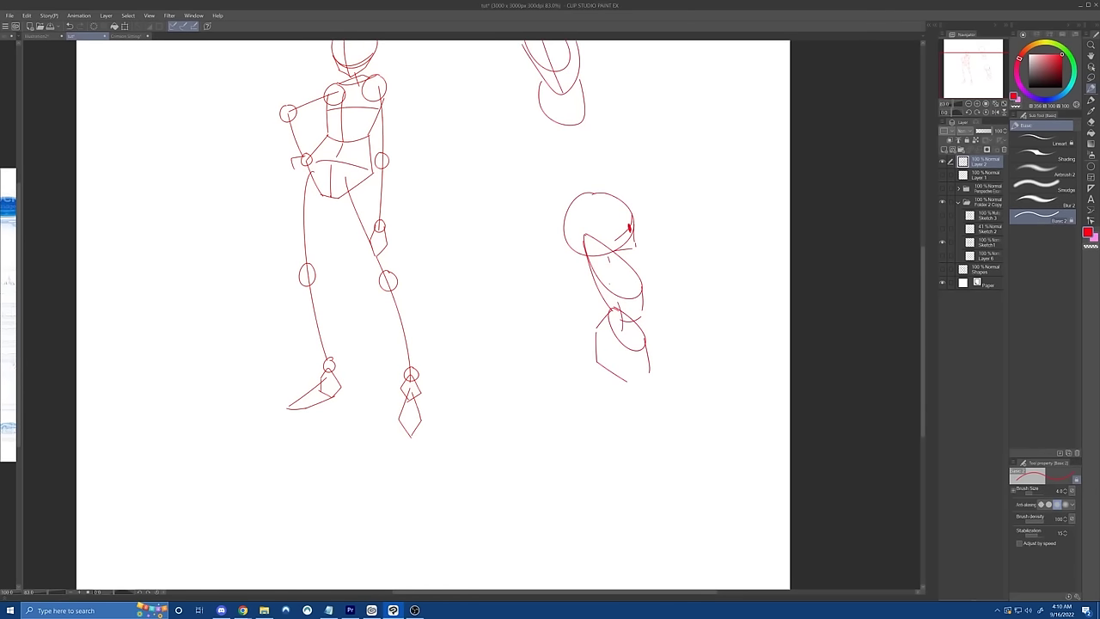
pyautogui.press('h')
pyautogui.press('h')
pyautogui.moveTo(610, 428); pyautogui.dragTo(607, 477)
pyautogui.hotkey('ctrl', 'z')
pyautogui.moveTo(641, 423)
pyautogui.mouseDown()
pyautogui.moveTo(650, 469)
pyautogui.moveTo(630, 489)
pyautogui.moveTo(641, 486)
pyautogui.moveTo(657, 516)
pyautogui.mouseUp()
pyautogui.hotkey('ctrl', 'z')
pyautogui.moveTo(643, 488); pyautogui.dragTo(665, 512)
pyautogui.moveTo(618, 474)
pyautogui.mouseDown()
pyautogui.moveTo(615, 490)
pyautogui.moveTo(714, 464)
pyautogui.mouseUp()
# Step: Draw small ovals at the teardrop's pointed and rounded ends, and check the joined shapes in a mirrored view
pyautogui.press('e')
pyautogui.press('b')
pyautogui.moveTo(632, 284); pyautogui.dragTo(635, 286)
pyautogui.moveTo(586, 236); pyautogui.dragTo(589, 236)
pyautogui.press('h')
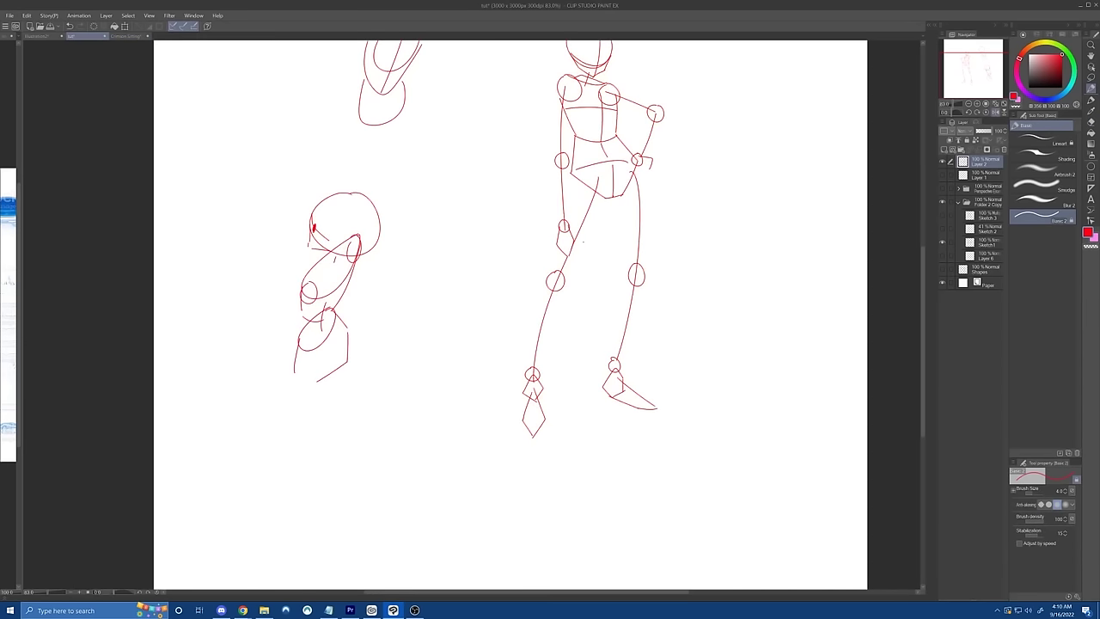
pyautogui.press('h')
# Step: In the Crimson Sitting drawing, hide the blue skeleton and show the red shape sketch on Layer 4 at 100% opacity
pyautogui.click(127, 36)
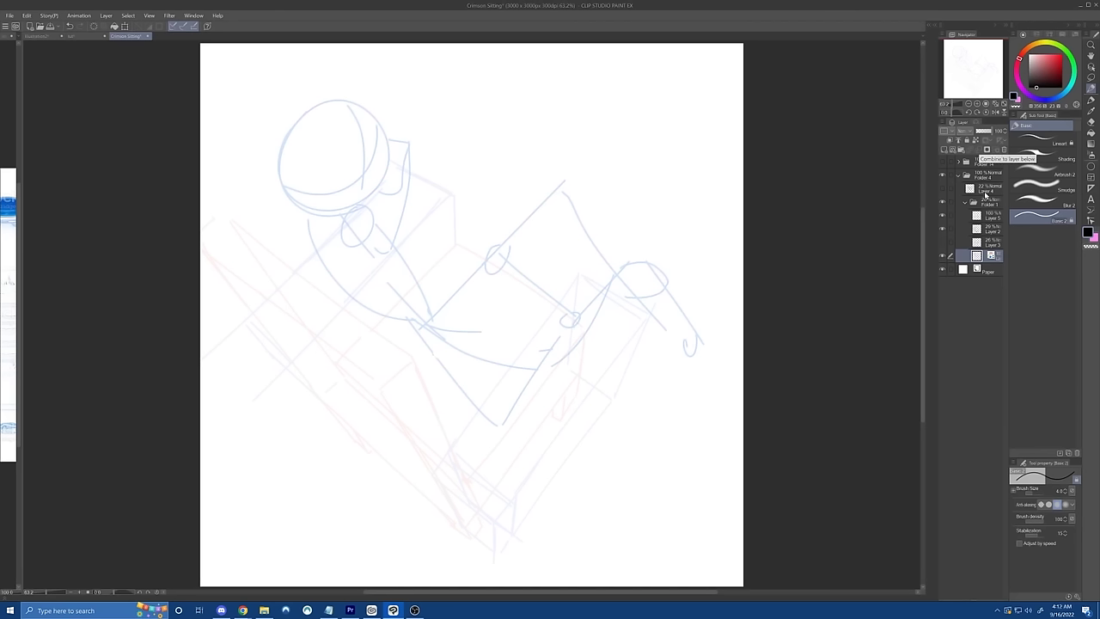
pyautogui.click(943, 256)
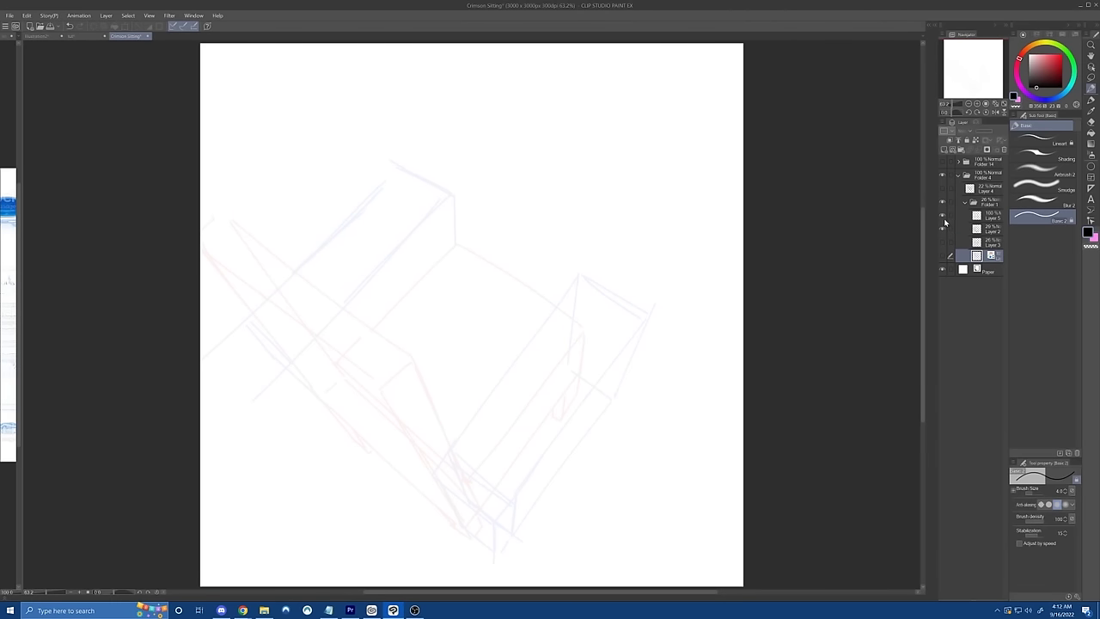
pyautogui.click(943, 256)
pyautogui.click(943, 187)
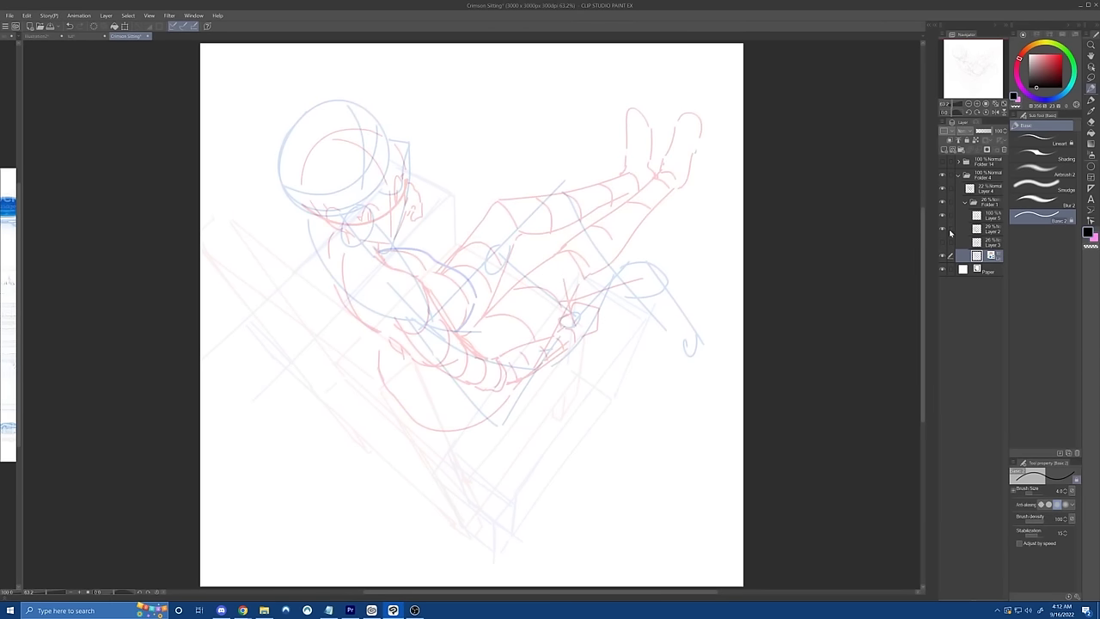
pyautogui.click(943, 255)
pyautogui.click(988, 187)
pyautogui.moveTo(980, 131); pyautogui.dragTo(1011, 134)
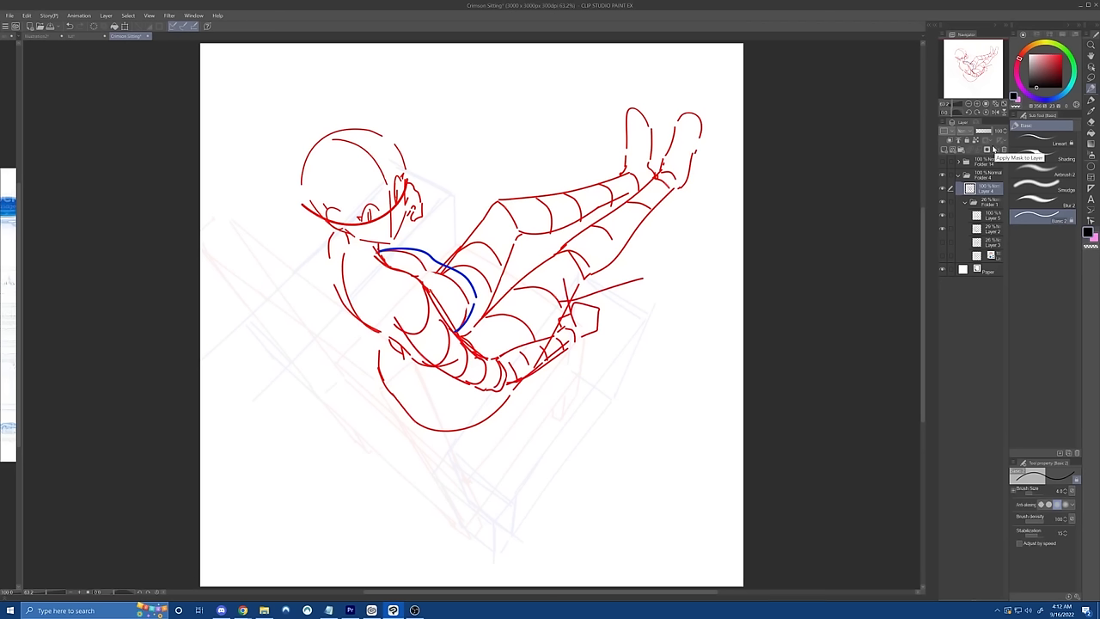
# Step: Set the brush to bright blue with a size of 13
pyautogui.click(1059, 55)
pyautogui.moveTo(1059, 55); pyautogui.dragTo(1062, 54)
pyautogui.click(1060, 96)
# Step: Try blue cross-contour curves along the seated figure's legs
pyautogui.moveTo(603, 229)
pyautogui.mouseDown()
pyautogui.moveTo(615, 256)
pyautogui.moveTo(595, 268)
pyautogui.mouseUp()
pyautogui.hotkey('ctrl', 'z')
pyautogui.moveTo(543, 195); pyautogui.dragTo(551, 230)
pyautogui.moveTo(564, 194); pyautogui.dragTo(579, 225)
pyautogui.moveTo(596, 183); pyautogui.dragTo(611, 209)
pyautogui.hotkey('ctrl', 'z')
pyautogui.hotkey('ctrl', 'z')
pyautogui.hotkey('ctrl', 'z')
pyautogui.hotkey('ctrl', 'z')
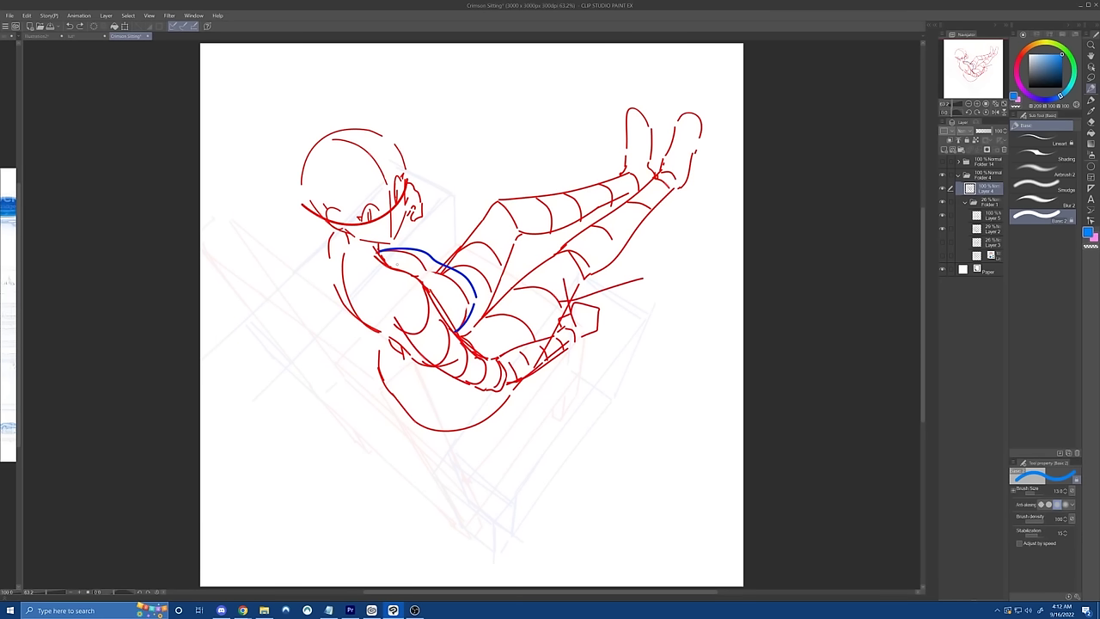
# Step: Try blue outlines along the seated figure's lower leg, forearm and upper arm
pyautogui.moveTo(589, 275)
pyautogui.mouseDown()
pyautogui.moveTo(551, 251)
pyautogui.moveTo(655, 178)
pyautogui.moveTo(667, 196)
pyautogui.mouseUp()
pyautogui.hotkey('ctrl', 'z')
pyautogui.hotkey('ctrl', 'z')
pyautogui.moveTo(478, 325)
pyautogui.mouseDown()
pyautogui.moveTo(581, 247)
pyautogui.moveTo(540, 349)
pyautogui.mouseUp()
pyautogui.hotkey('ctrl', 'z')
pyautogui.moveTo(394, 318); pyautogui.dragTo(493, 392)
pyautogui.moveTo(428, 289); pyautogui.dragTo(496, 361)
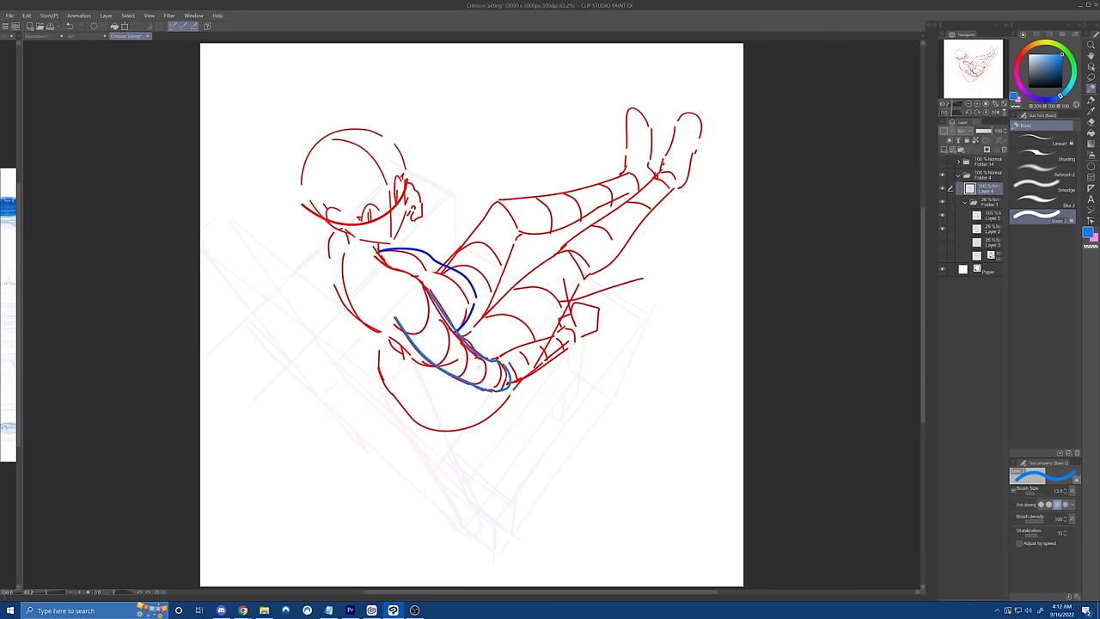
pyautogui.hotkey('ctrl', 'z')
pyautogui.hotkey('ctrl', 'z')
# Step: Try blue strokes along the seated figure's collar and across the shoulder
pyautogui.moveTo(374, 253); pyautogui.dragTo(418, 279)
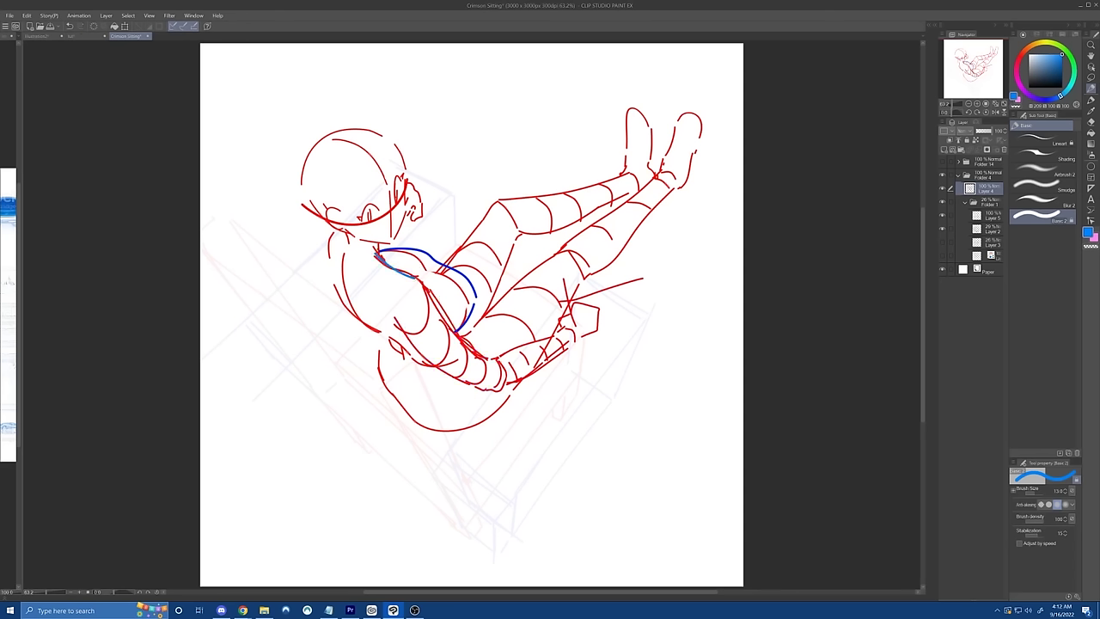
pyautogui.moveTo(335, 282)
pyautogui.mouseDown()
pyautogui.moveTo(405, 337)
pyautogui.moveTo(335, 263)
pyautogui.moveTo(346, 232)
pyautogui.moveTo(394, 265)
pyautogui.mouseUp()
pyautogui.hotkey('ctrl', 'z')
pyautogui.hotkey('ctrl', 'z')
pyautogui.hotkey('ctrl', 'z')
pyautogui.hotkey('ctrl', 'z')
pyautogui.hotkey('ctrl', 'z')
# Step: Show the clothed character sketch in Folder 14 and set Layer 4's opacity to 0%
pyautogui.click(946, 162)
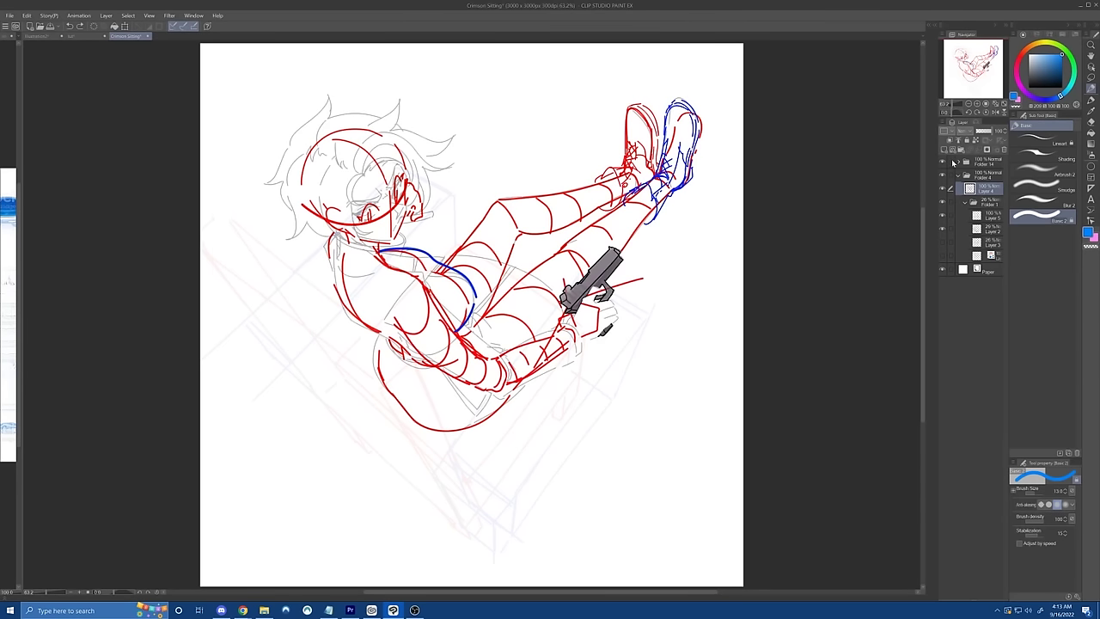
pyautogui.click(983, 136)
pyautogui.moveTo(982, 137); pyautogui.dragTo(973, 132)
pyautogui.click(986, 163)
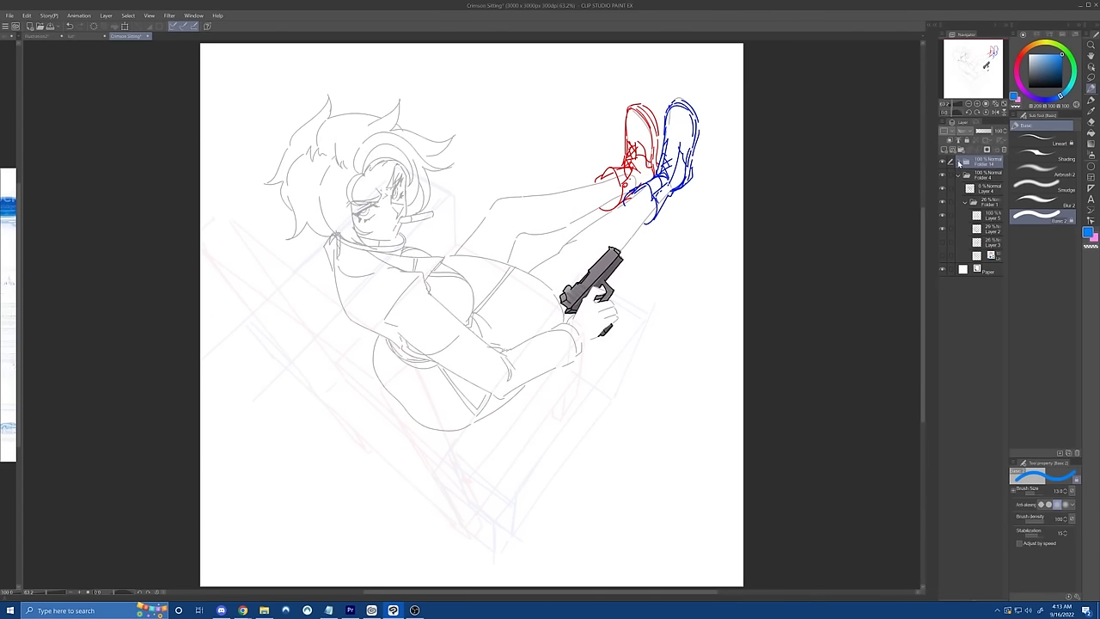
# Step: Expand Folder 14, check its layers and bring the clothed line sketch in Folder 2 to full opacity
pyautogui.click(959, 163)
pyautogui.click(982, 219)
pyautogui.click(943, 215)
pyautogui.click(943, 216)
pyautogui.click(943, 230)
pyautogui.click(943, 231)
pyautogui.click(983, 231)
pyautogui.click(966, 229)
pyautogui.click(983, 245)
pyautogui.click(987, 296)
pyautogui.click(991, 132)
pyautogui.click(943, 283)
pyautogui.click(966, 231)
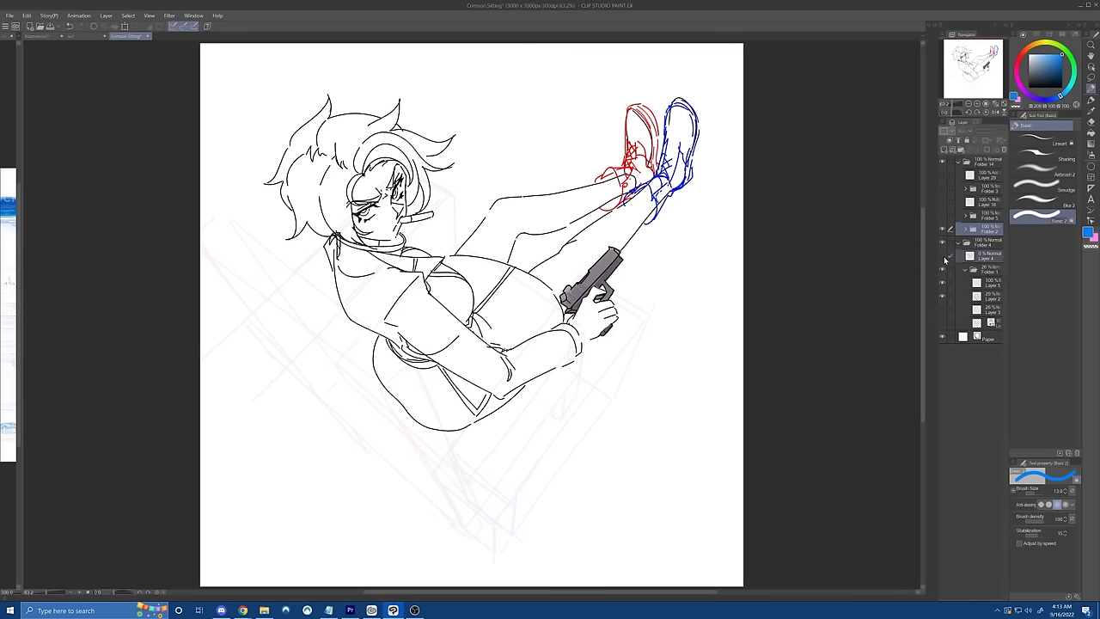
# Step: Set the opacity of the red shape sketch on Layer 4 to 32%
pyautogui.click(988, 255)
pyautogui.click(987, 131)
pyautogui.moveTo(987, 134); pyautogui.dragTo(986, 136)
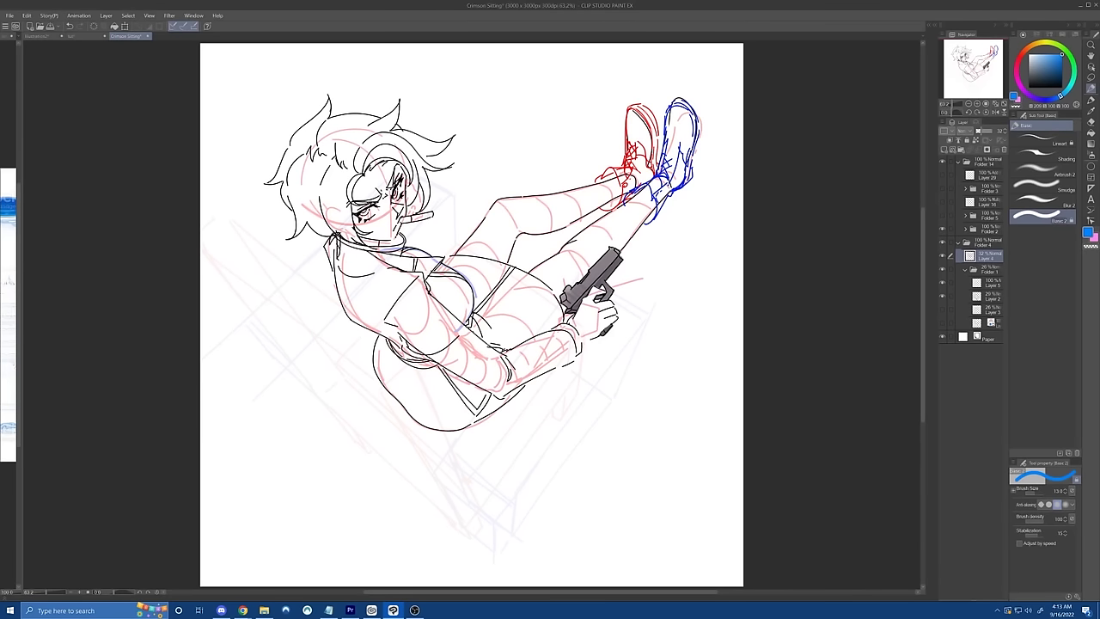
# Step: Add a new layer at the top of Folder 14 and try a blue curve around the sleeve cuff
pyautogui.moveTo(558, 334); pyautogui.dragTo(568, 360)
pyautogui.hotkey('ctrl', 'z')
pyautogui.click(988, 163)
pyautogui.click(945, 150)
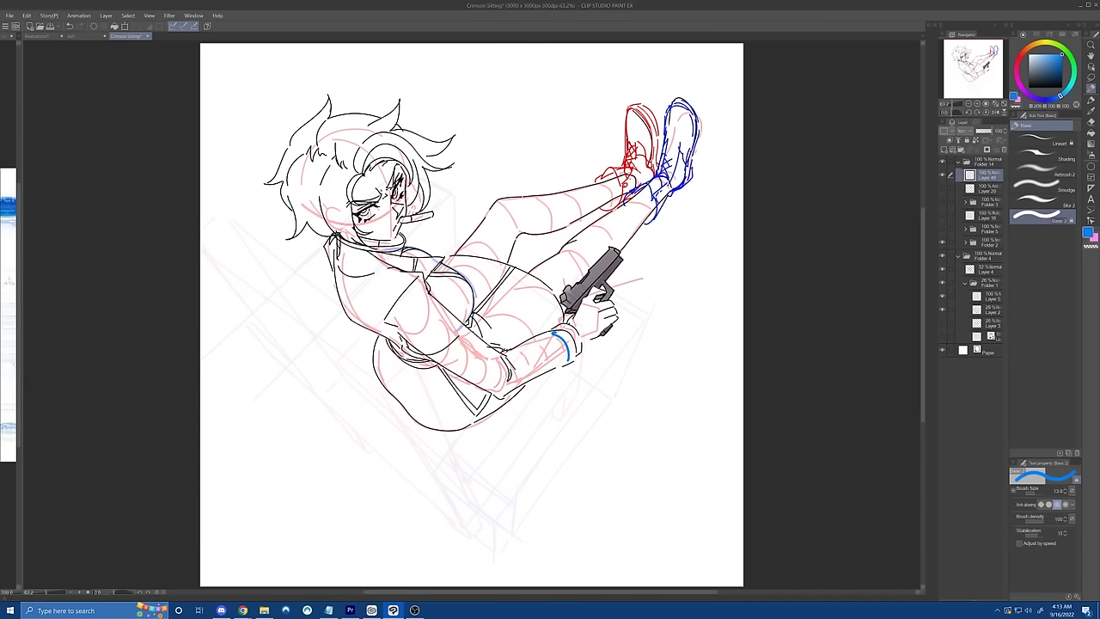
pyautogui.hotkey('ctrl', 'z')
# Step: Toggle Folder 4 to compare the clothed line sketch with and without the construction shapes beneath it
pyautogui.click(943, 257)
pyautogui.click(943, 268)
pyautogui.click(943, 258)
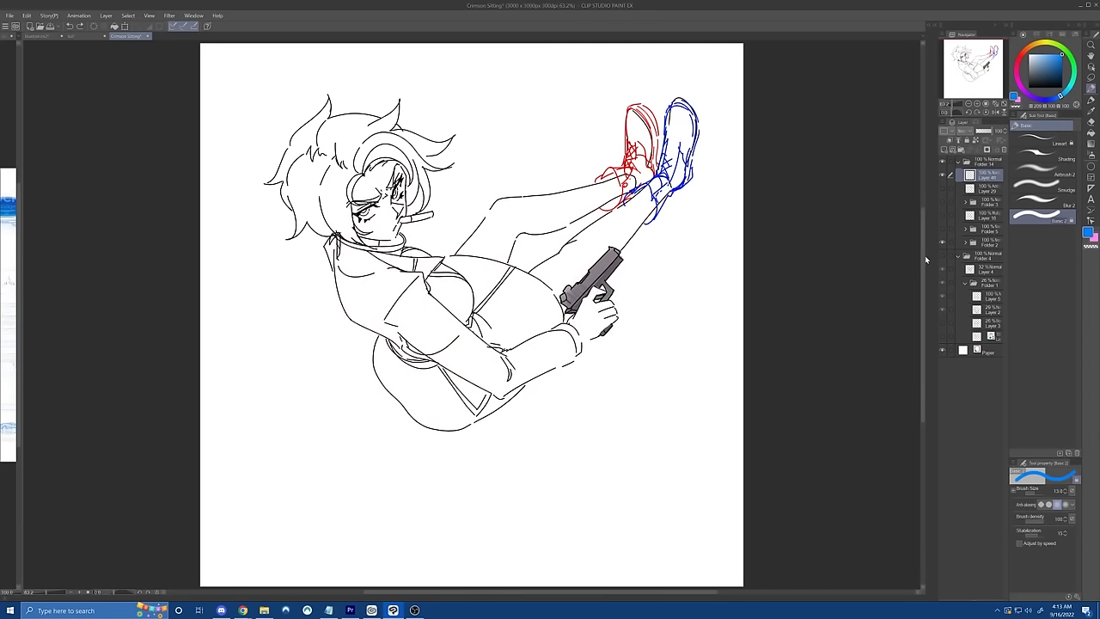
pyautogui.click(944, 257)
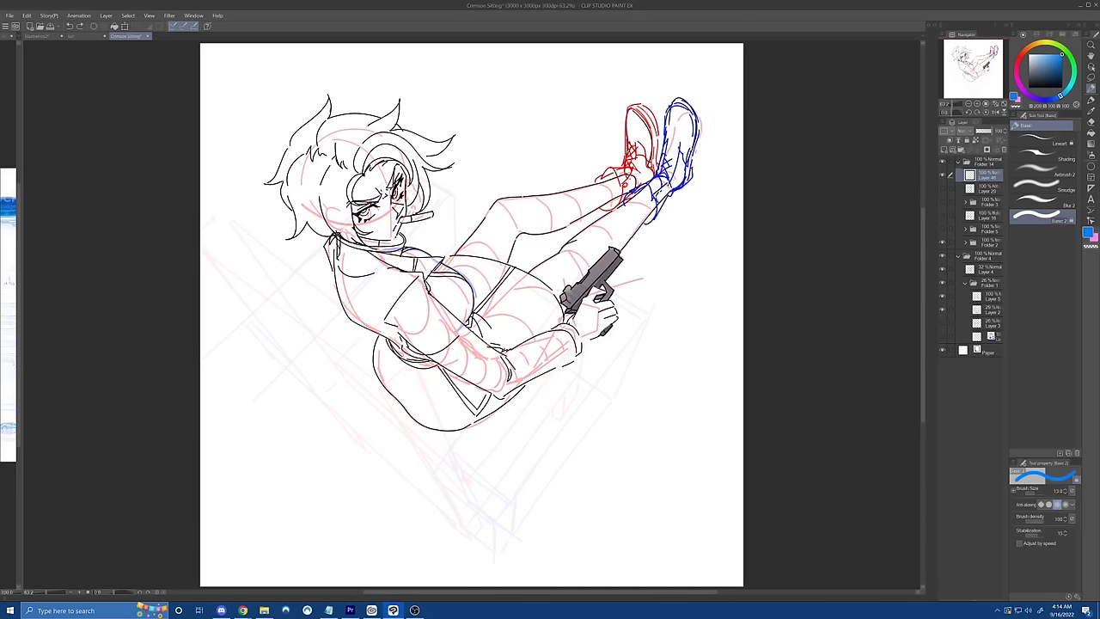
# Step: Try blue strokes over the seated figure's lower face
pyautogui.moveTo(367, 222)
pyautogui.mouseDown()
pyautogui.moveTo(404, 176)
pyautogui.moveTo(396, 239)
pyautogui.moveTo(383, 170)
pyautogui.moveTo(392, 213)
pyautogui.mouseUp()
pyautogui.hotkey('ctrl', 'z')
pyautogui.hotkey('ctrl', 'z')
pyautogui.hotkey('ctrl', 'z')
pyautogui.hotkey('ctrl', 'z')
pyautogui.hotkey('ctrl', 'z')
pyautogui.hotkey('ctrl', 'z')
pyautogui.hotkey('ctrl', 'z')
pyautogui.hotkey('ctrl', 'z')
pyautogui.hotkey('ctrl', 'z')
# Step: Try blue circles and short marks around the seated figure's upper arm
pyautogui.moveTo(412, 330)
pyautogui.mouseDown()
pyautogui.moveTo(439, 308)
pyautogui.moveTo(395, 354)
pyautogui.moveTo(460, 331)
pyautogui.moveTo(403, 354)
pyautogui.mouseUp()
pyautogui.moveTo(454, 322); pyautogui.dragTo(406, 357)
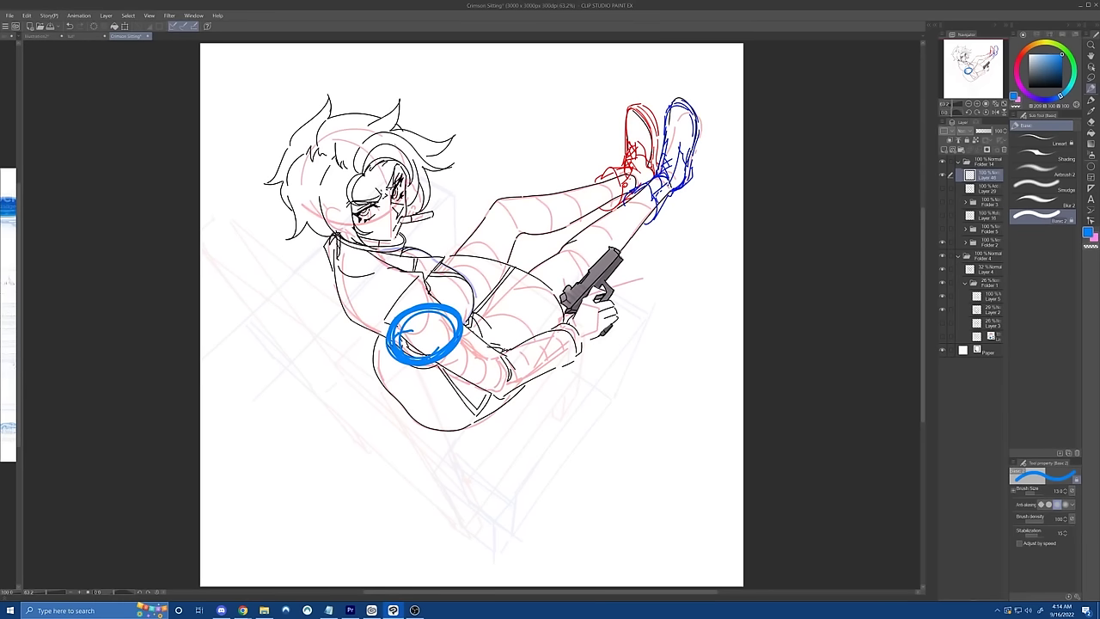
pyautogui.hotkey('ctrl', 'z')
pyautogui.hotkey('ctrl', 'z')
pyautogui.moveTo(389, 346)
pyautogui.mouseDown()
pyautogui.moveTo(431, 364)
pyautogui.moveTo(390, 349)
pyautogui.mouseUp()
pyautogui.hotkey('ctrl', 'z')
pyautogui.hotkey('ctrl', 'z')
pyautogui.hotkey('ctrl', 'z')
pyautogui.moveTo(465, 315)
pyautogui.mouseDown()
pyautogui.moveTo(459, 323)
pyautogui.moveTo(447, 296)
pyautogui.moveTo(464, 331)
pyautogui.mouseUp()
pyautogui.hotkey('ctrl', 'z')
pyautogui.hotkey('ctrl', 'z')
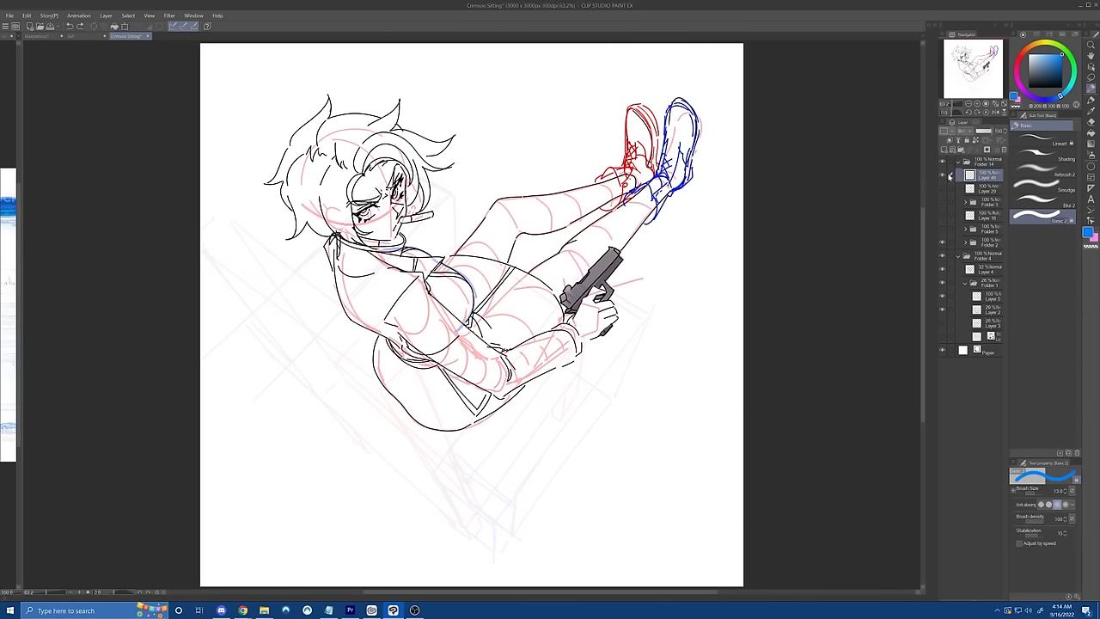
# Step: Hide the clothed sketch in Folder 2 and try blue contour strokes under the upper arm on Layer 4
pyautogui.click(943, 243)
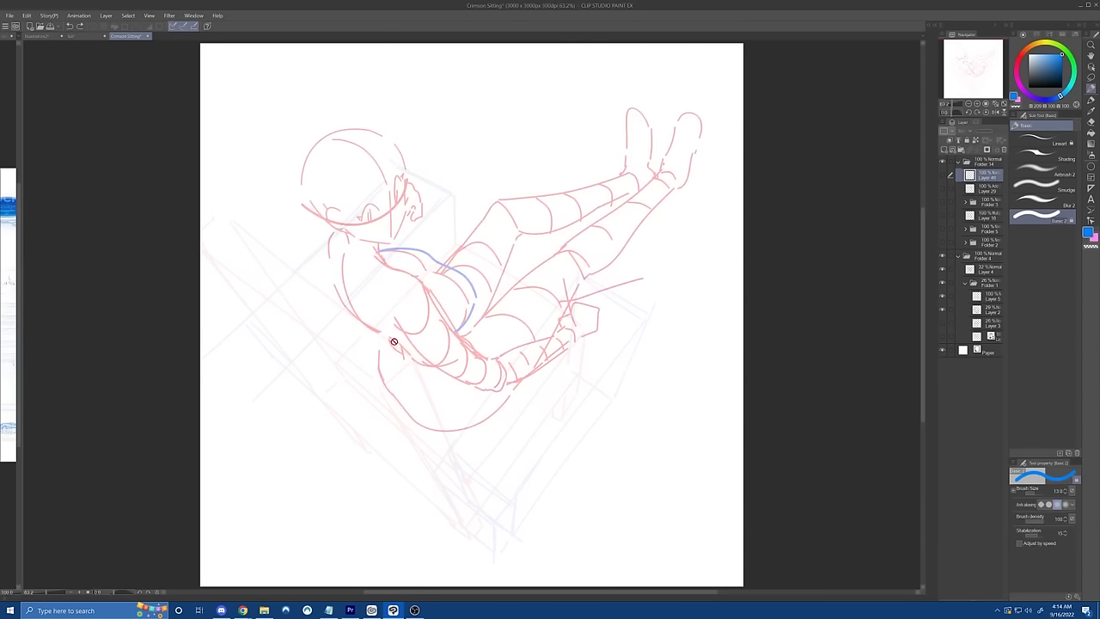
pyautogui.click(982, 266)
pyautogui.moveTo(398, 351); pyautogui.dragTo(428, 361)
pyautogui.moveTo(391, 338)
pyautogui.mouseDown()
pyautogui.moveTo(429, 360)
pyautogui.moveTo(461, 358)
pyautogui.mouseUp()
pyautogui.hotkey('ctrl', 'z')
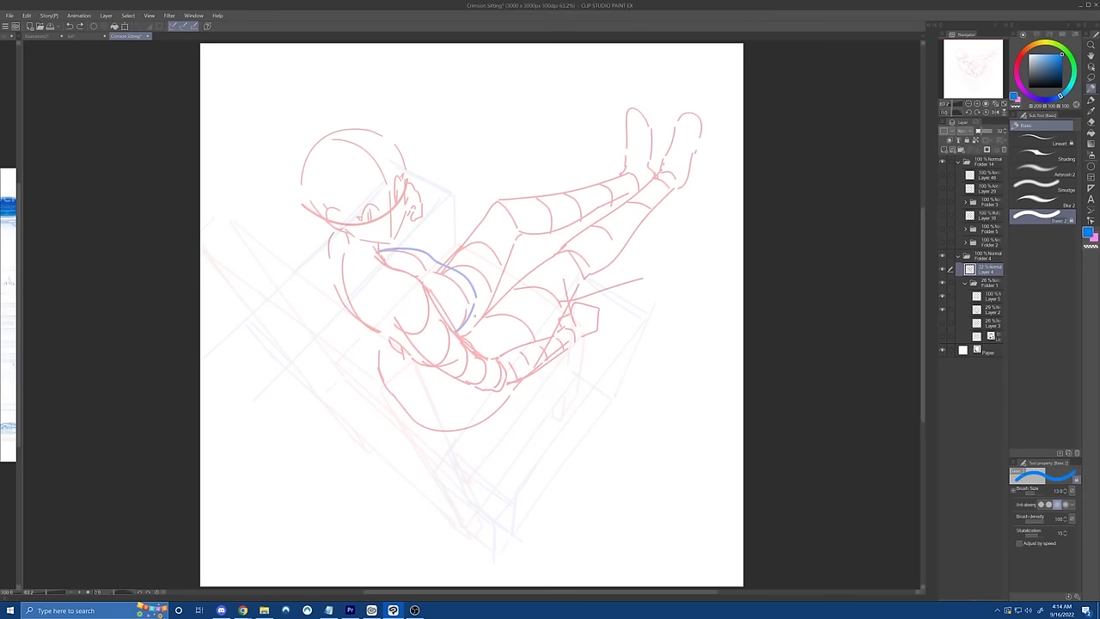
# Step: Hide the construction shapes in Folder 4 and show the clean line-art layer in place of the Folder 2 sketch
pyautogui.click(943, 255)
pyautogui.click(943, 243)
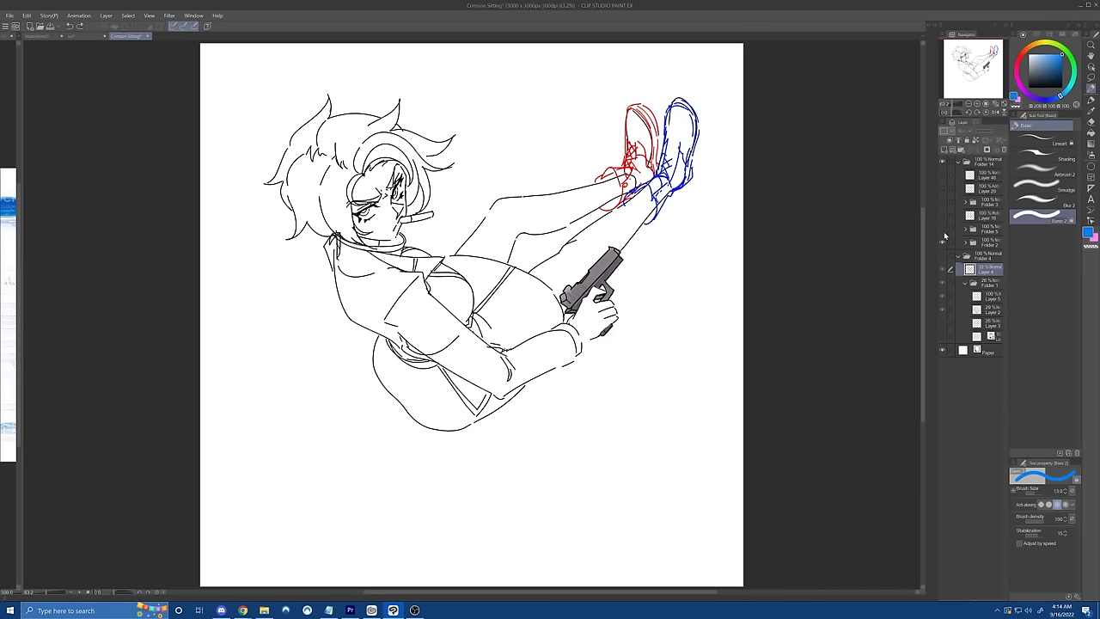
pyautogui.click(943, 204)
pyautogui.click(944, 204)
pyautogui.click(944, 216)
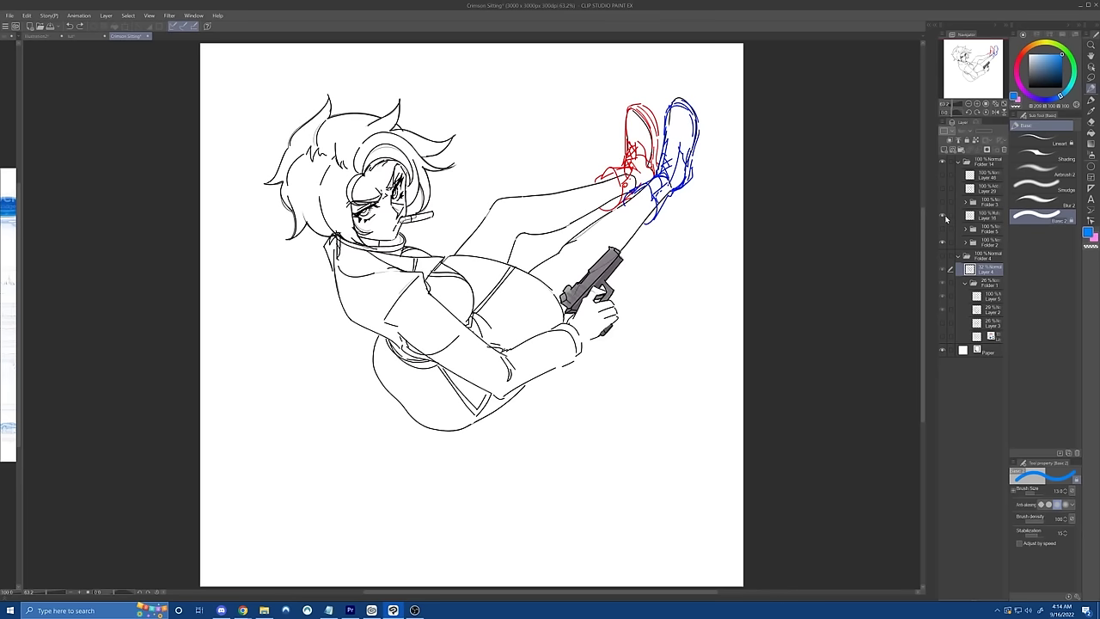
pyautogui.click(943, 243)
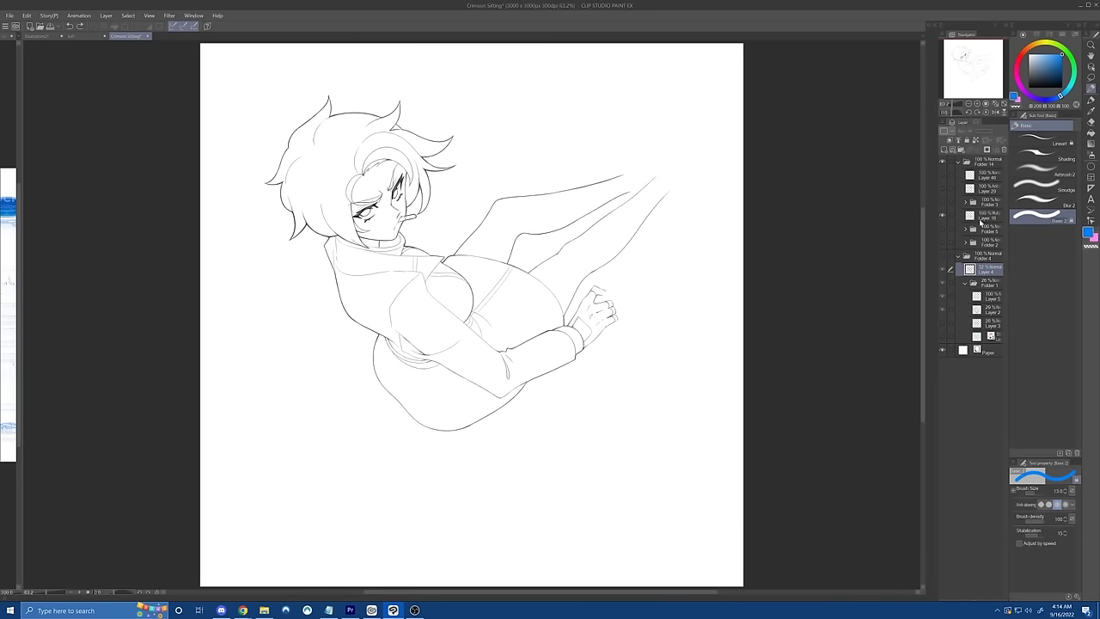
# Step: Show the painted colours in Folder 5 and the glasses in Folder 3, and compare with the Folder 2 sketch
pyautogui.click(943, 203)
pyautogui.click(943, 203)
pyautogui.click(944, 228)
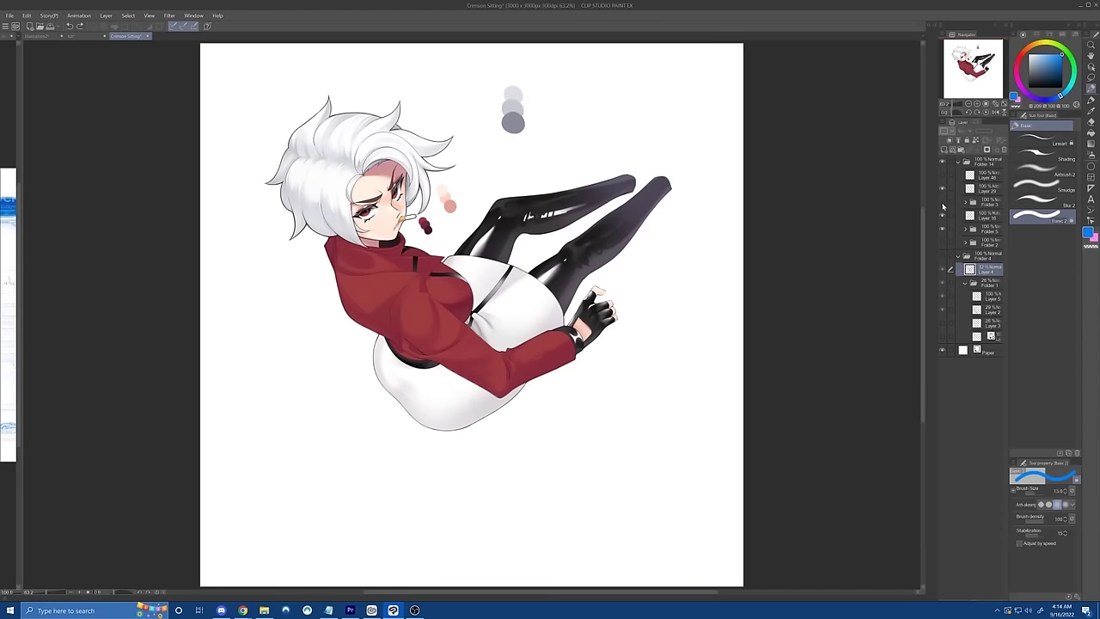
pyautogui.click(943, 203)
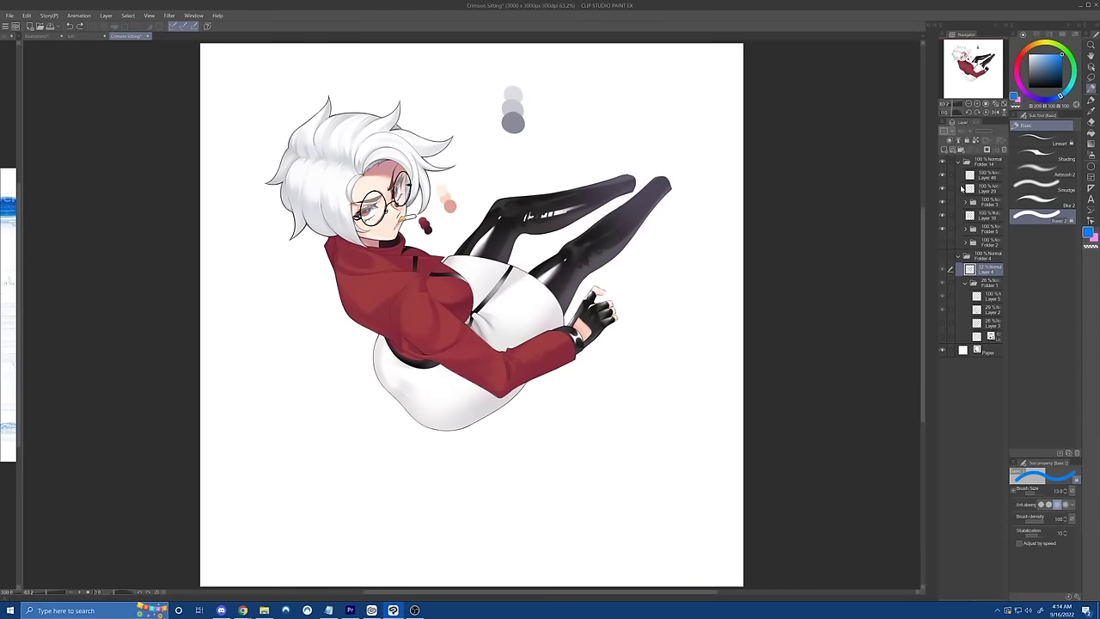
pyautogui.click(944, 244)
pyautogui.click(944, 244)
# Step: Hide the painted colours and the glasses, and make the clean line-art layer active
pyautogui.click(968, 65)
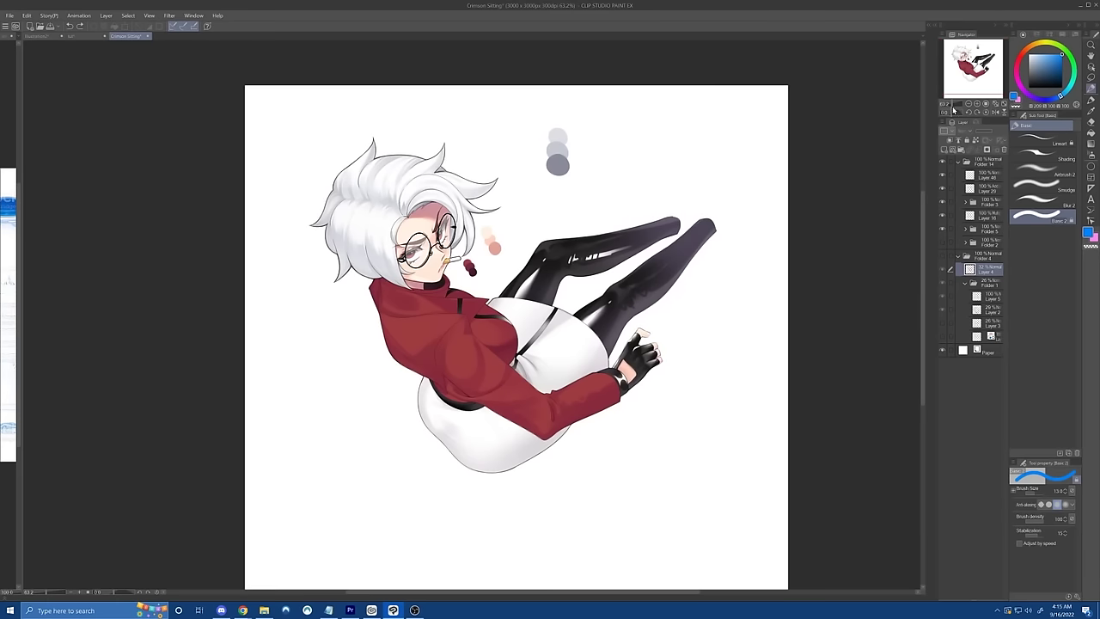
pyautogui.moveTo(955, 105); pyautogui.dragTo(952, 106)
pyautogui.scroll(2, 953, 110)
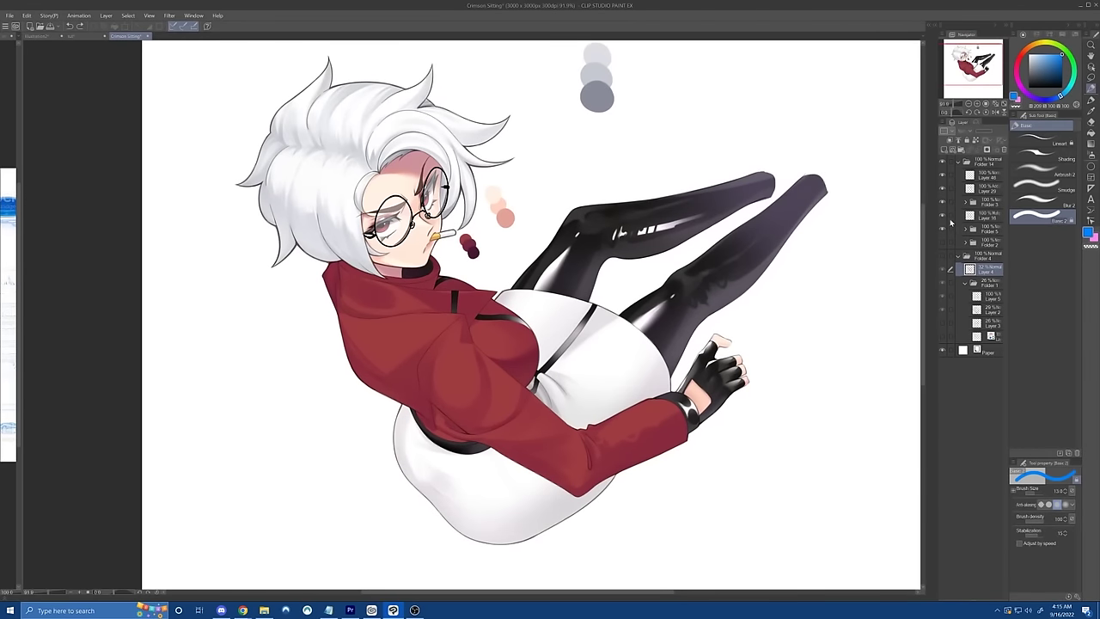
pyautogui.click(945, 218)
pyautogui.click(1092, 77)
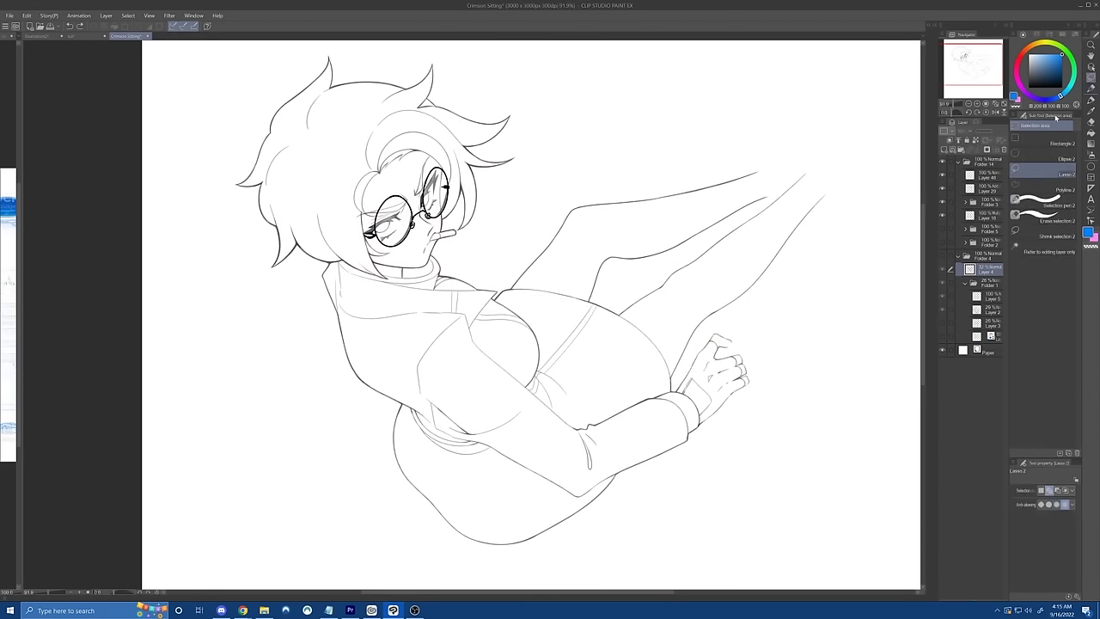
pyautogui.click(961, 217)
pyautogui.click(944, 216)
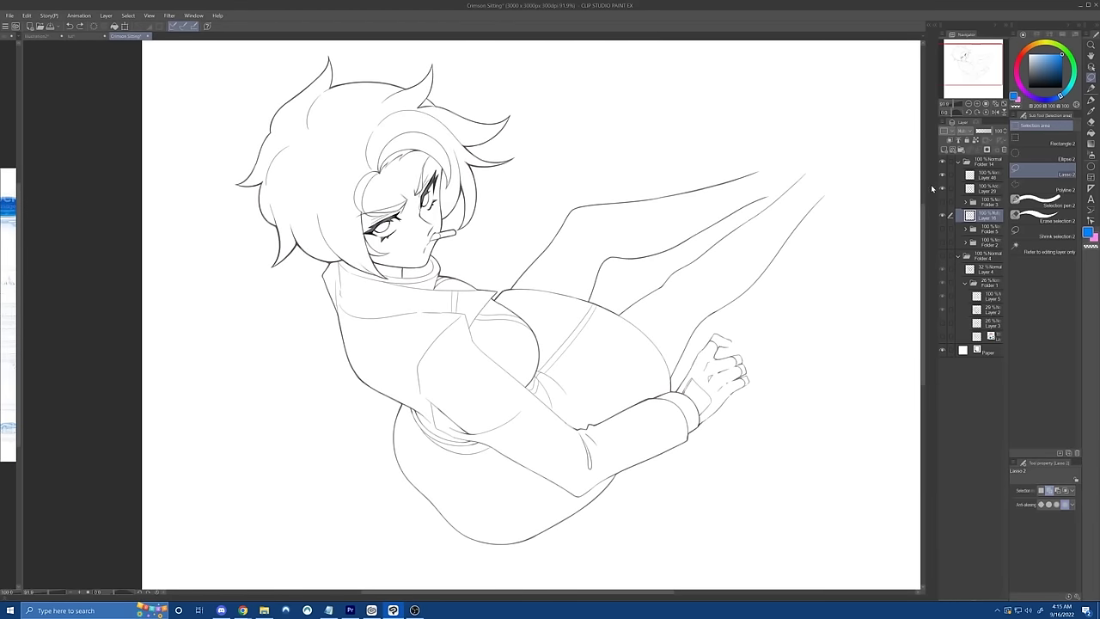
# Step: Lasso the head in the line art, try scaling it down onto the collar, and clear the selection
pyautogui.moveTo(320, 266)
pyautogui.mouseDown()
pyautogui.moveTo(195, 224)
pyautogui.moveTo(343, 60)
pyautogui.moveTo(508, 69)
pyautogui.moveTo(555, 144)
pyautogui.moveTo(517, 219)
pyautogui.moveTo(467, 255)
pyautogui.moveTo(348, 277)
pyautogui.mouseUp()
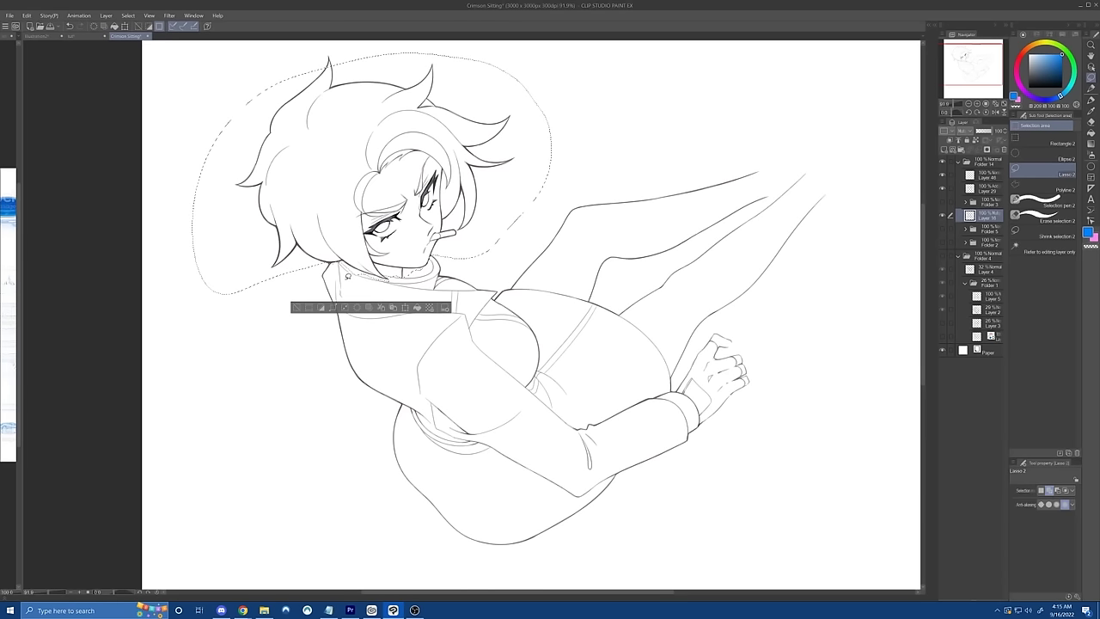
pyautogui.click(405, 308)
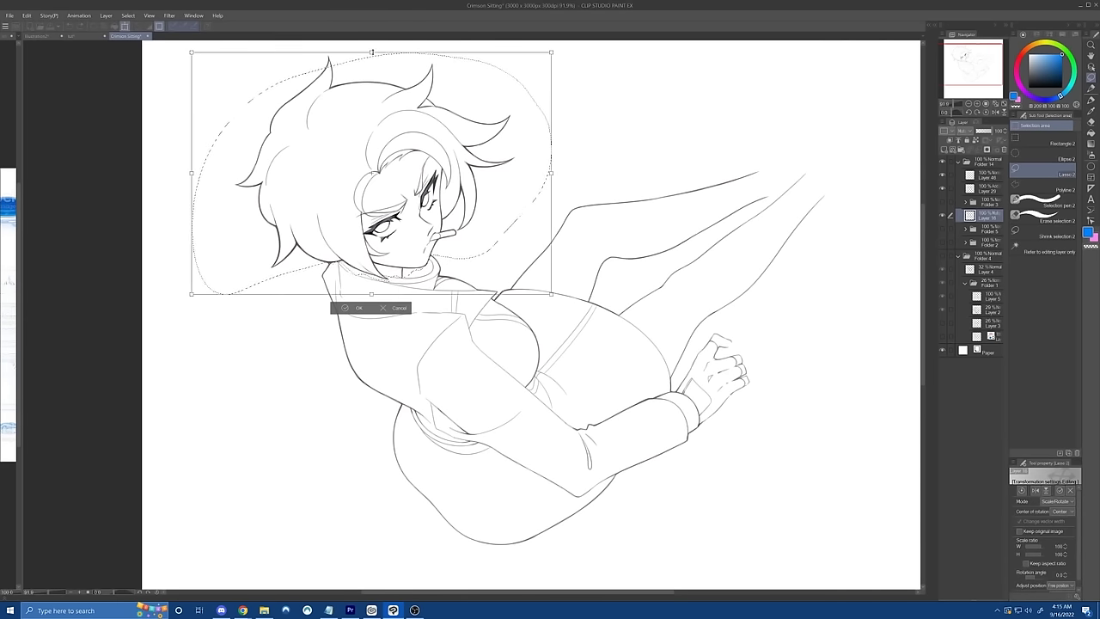
pyautogui.moveTo(372, 52); pyautogui.dragTo(371, 107)
pyautogui.moveTo(437, 214); pyautogui.dragTo(440, 204)
pyautogui.click(355, 306)
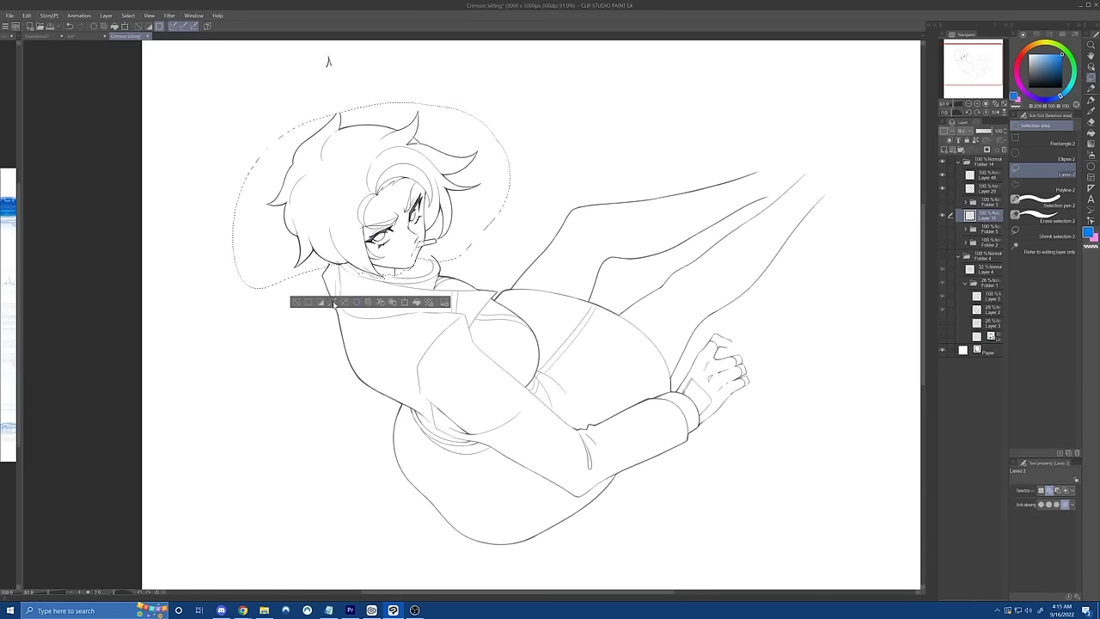
pyautogui.click(299, 298)
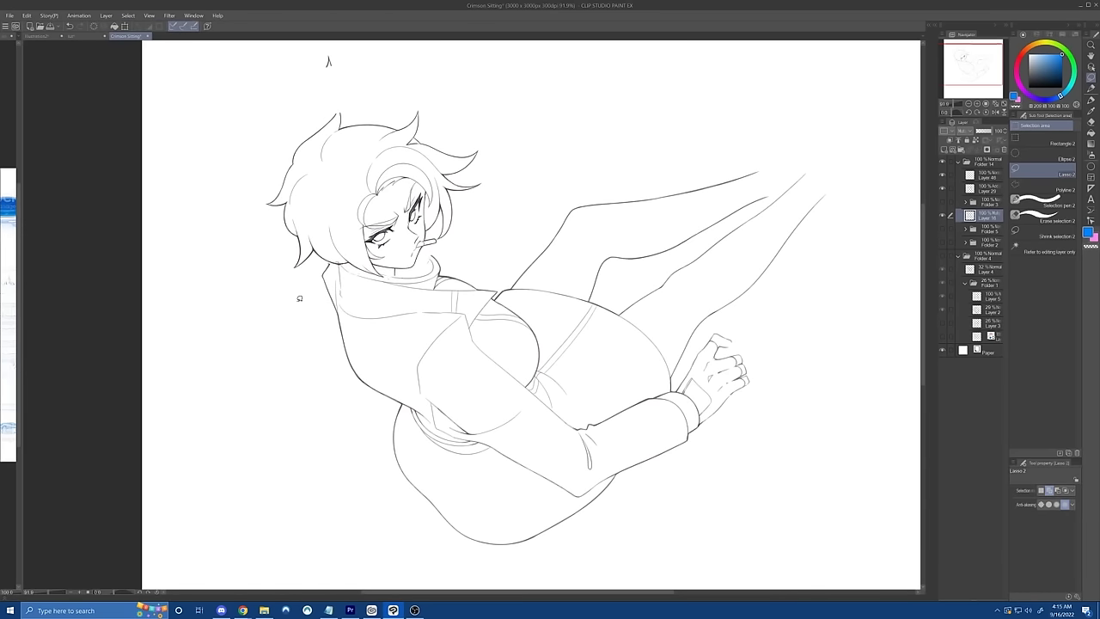
# Step: Undo the head's scaling and clear the restored selection around it
pyautogui.click(960, 58)
pyautogui.moveTo(957, 113); pyautogui.dragTo(957, 112)
pyautogui.moveTo(956, 104); pyautogui.dragTo(953, 108)
pyautogui.click(986, 113)
pyautogui.click(956, 108)
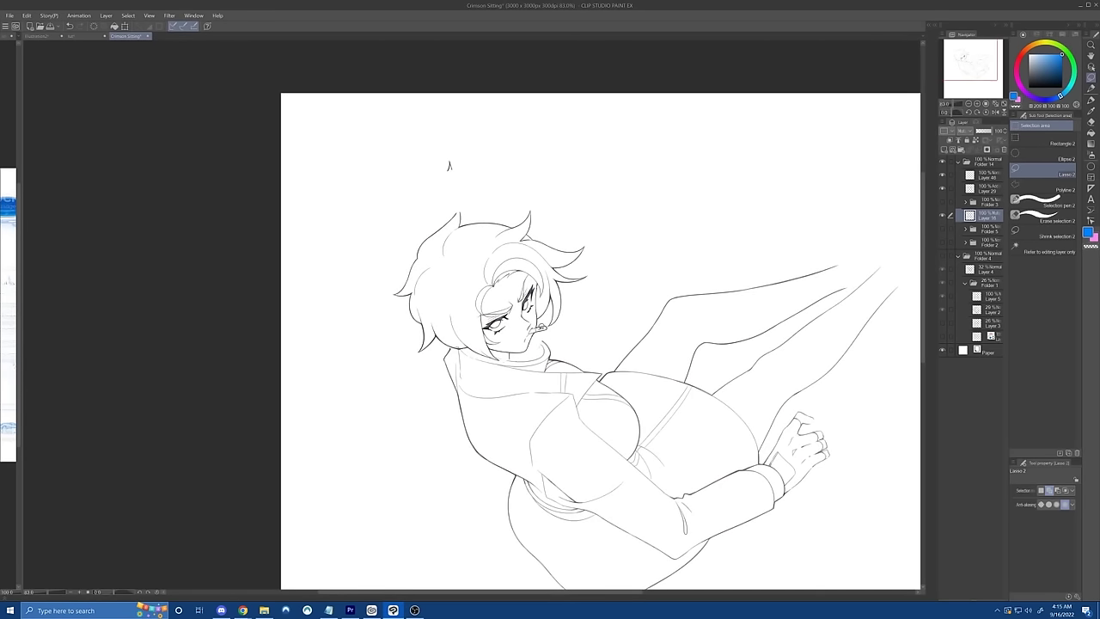
pyautogui.moveTo(543, 343); pyautogui.dragTo(545, 345)
pyautogui.hotkey('ctrl', 'z')
pyautogui.hotkey('ctrl', 'z')
pyautogui.hotkey('ctrl', 'z')
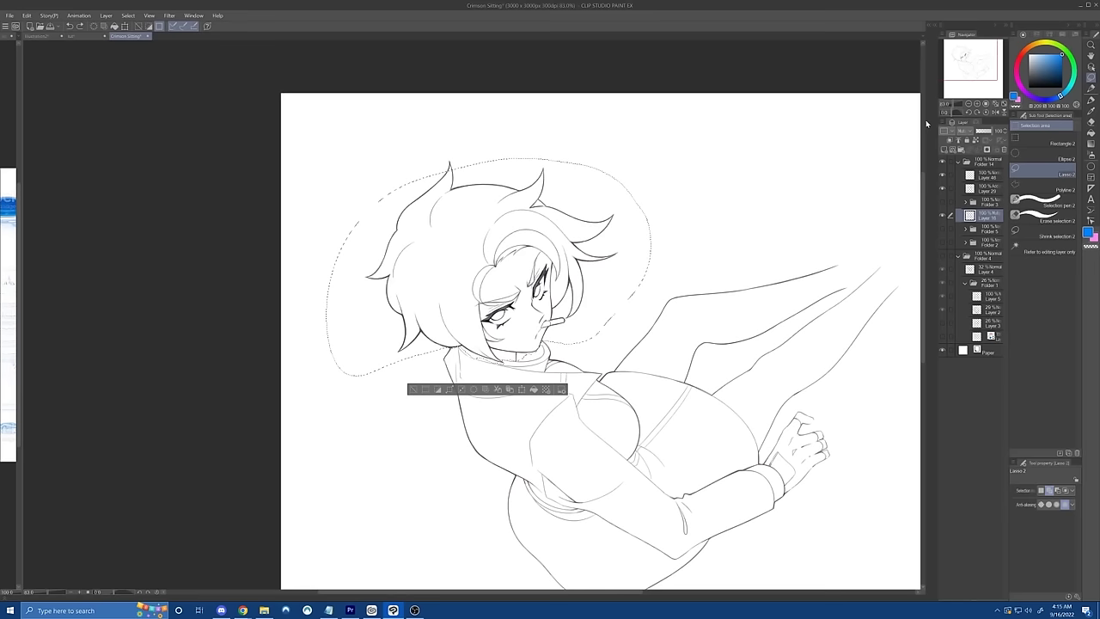
pyautogui.click(414, 388)
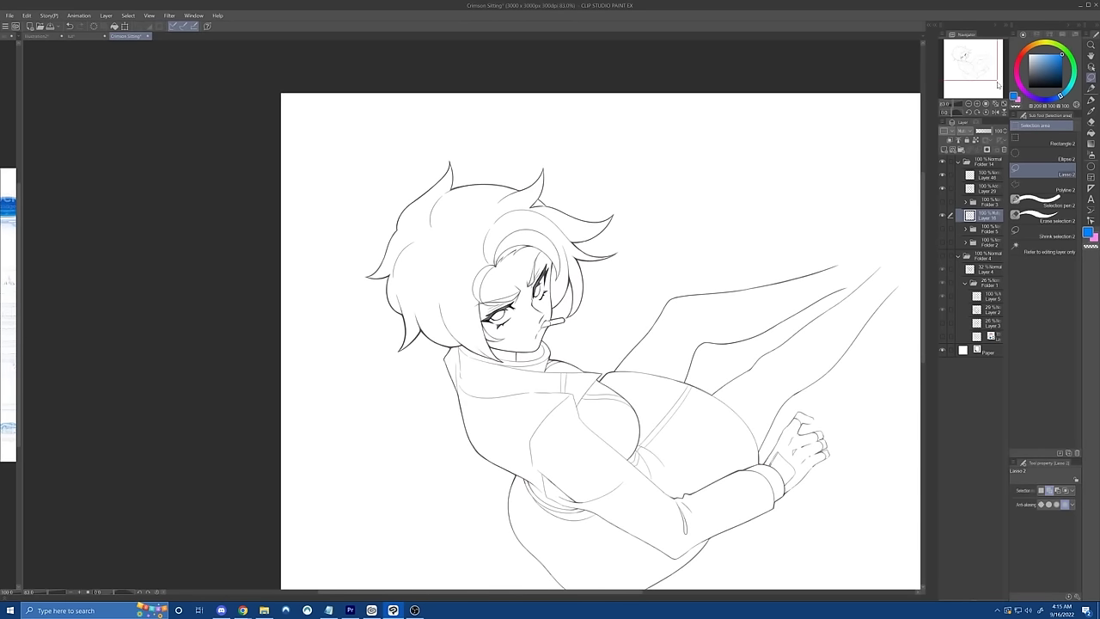
# Step: Show the glasses in Folder 3 and the painted colours in Folder 5 together with the clean line art
pyautogui.moveTo(979, 75); pyautogui.dragTo(996, 78)
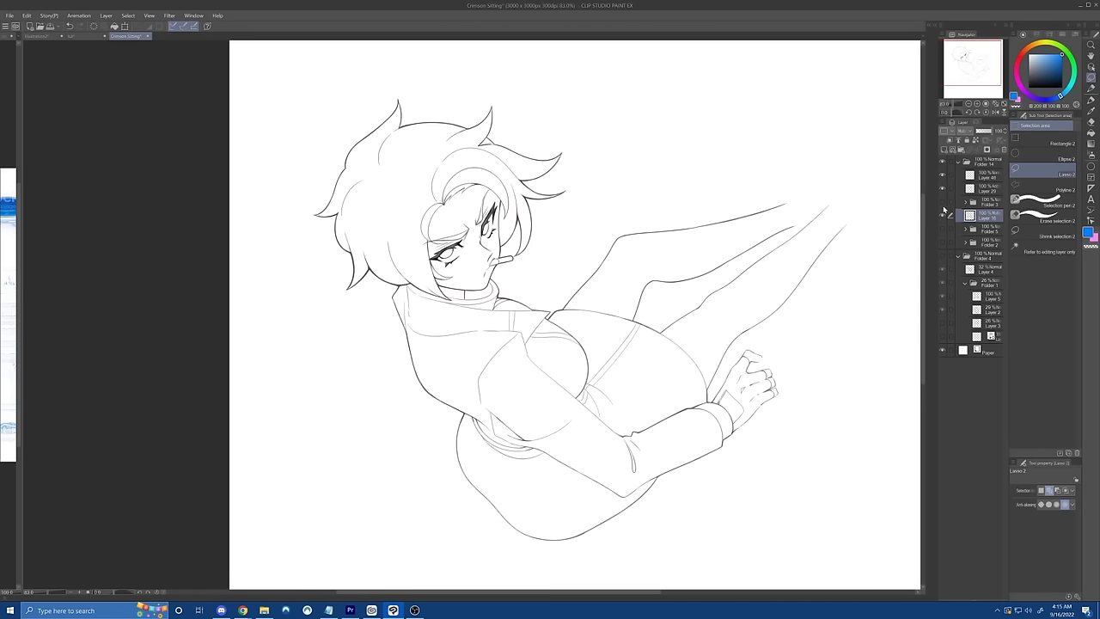
pyautogui.click(943, 202)
pyautogui.click(943, 216)
pyautogui.click(943, 215)
pyautogui.click(943, 242)
pyautogui.click(943, 230)
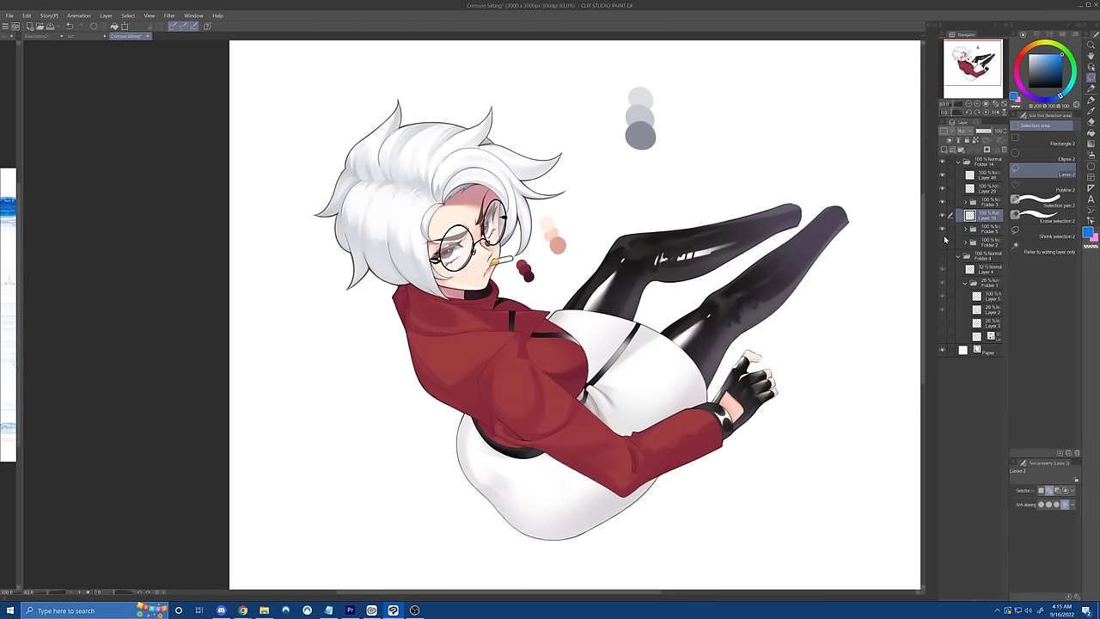
pyautogui.click(943, 242)
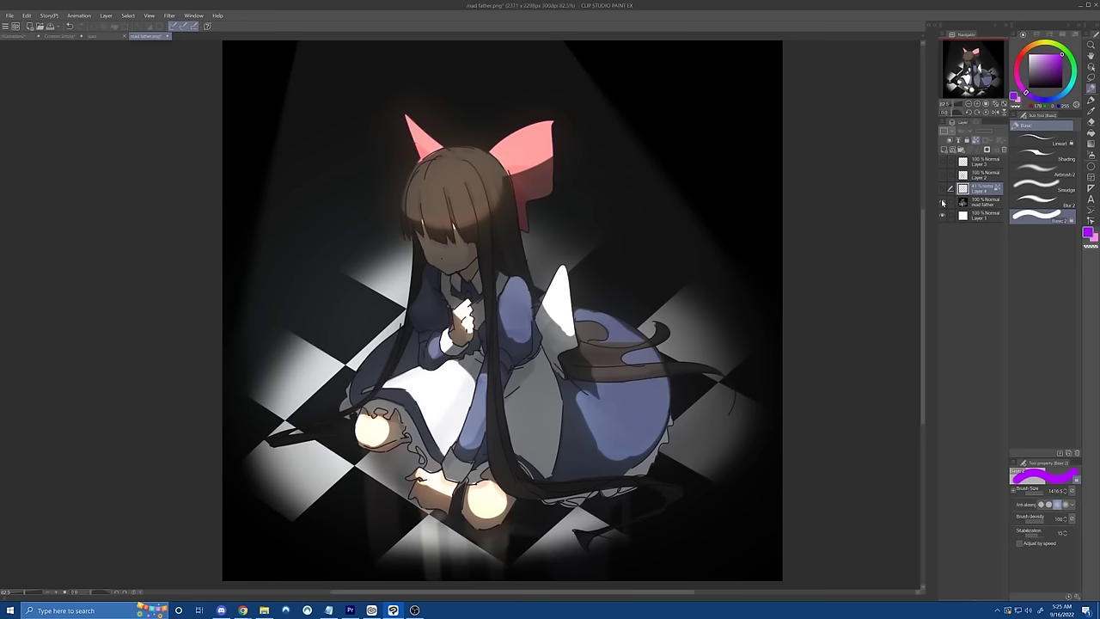
# Step: Replace the mad father painting with Layer 4's purple floor grid at reduced opacity and Layer 2's red figure shapes
pyautogui.click(943, 189)
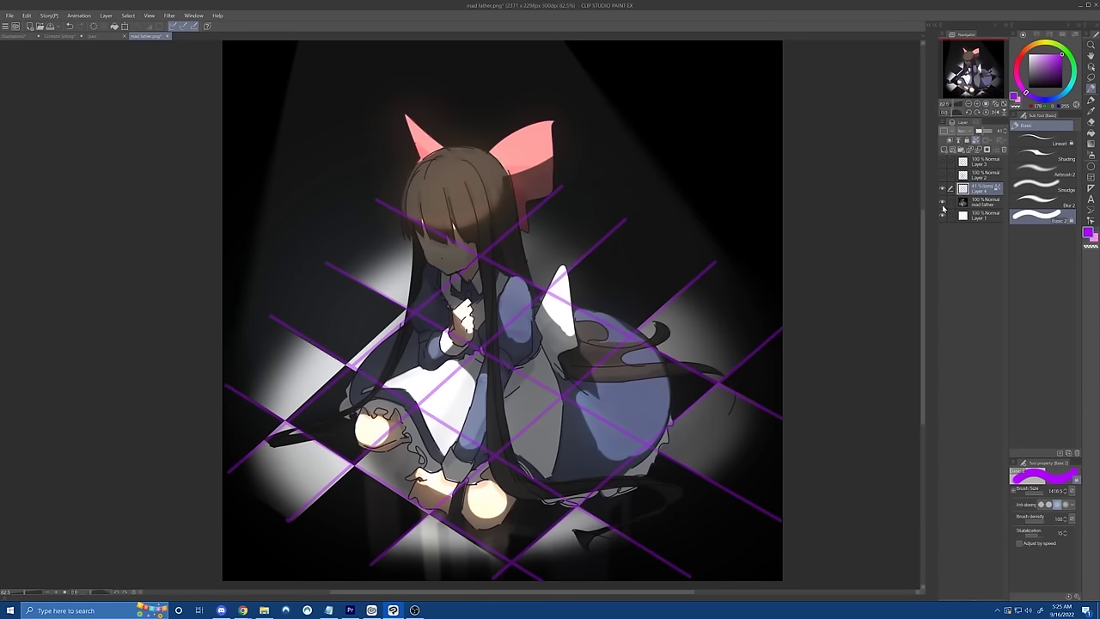
pyautogui.click(943, 204)
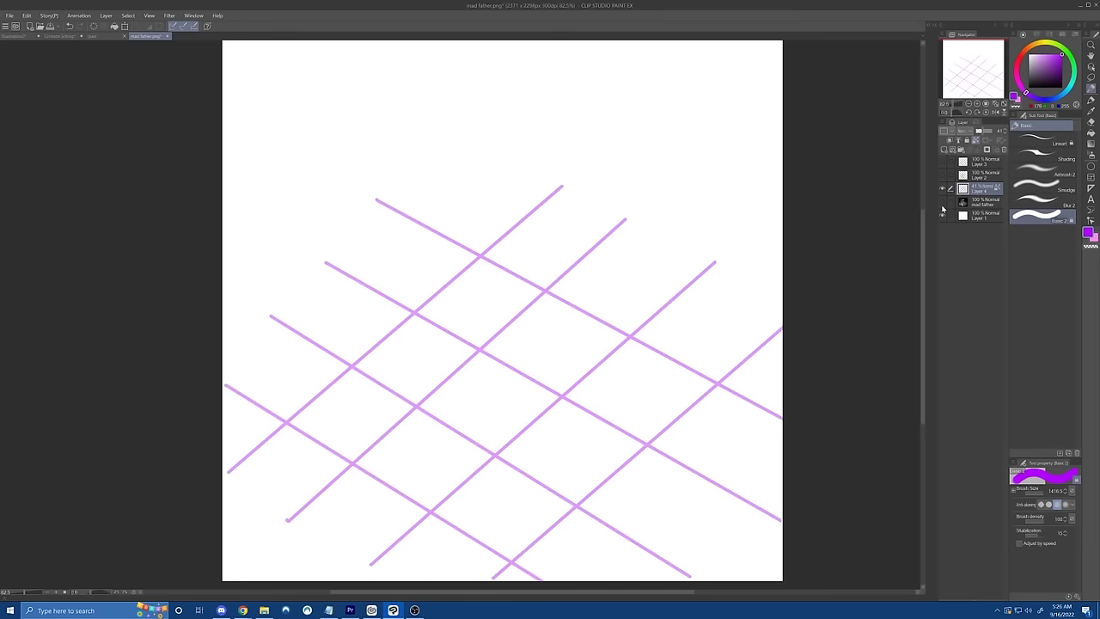
pyautogui.click(942, 189)
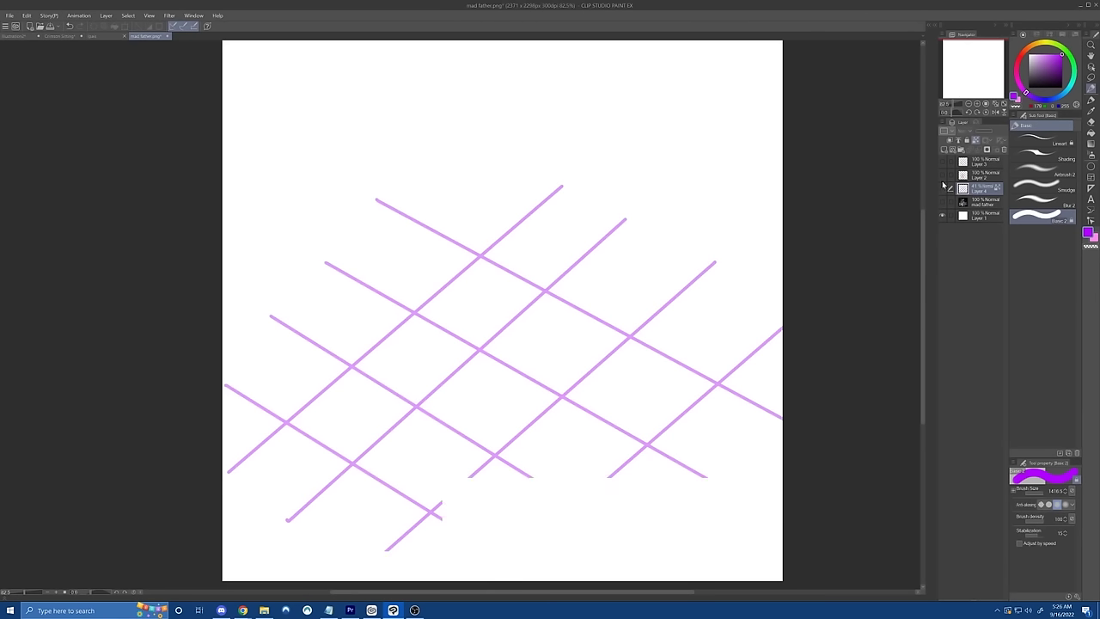
pyautogui.click(942, 188)
pyautogui.click(943, 175)
pyautogui.moveTo(986, 130); pyautogui.dragTo(977, 131)
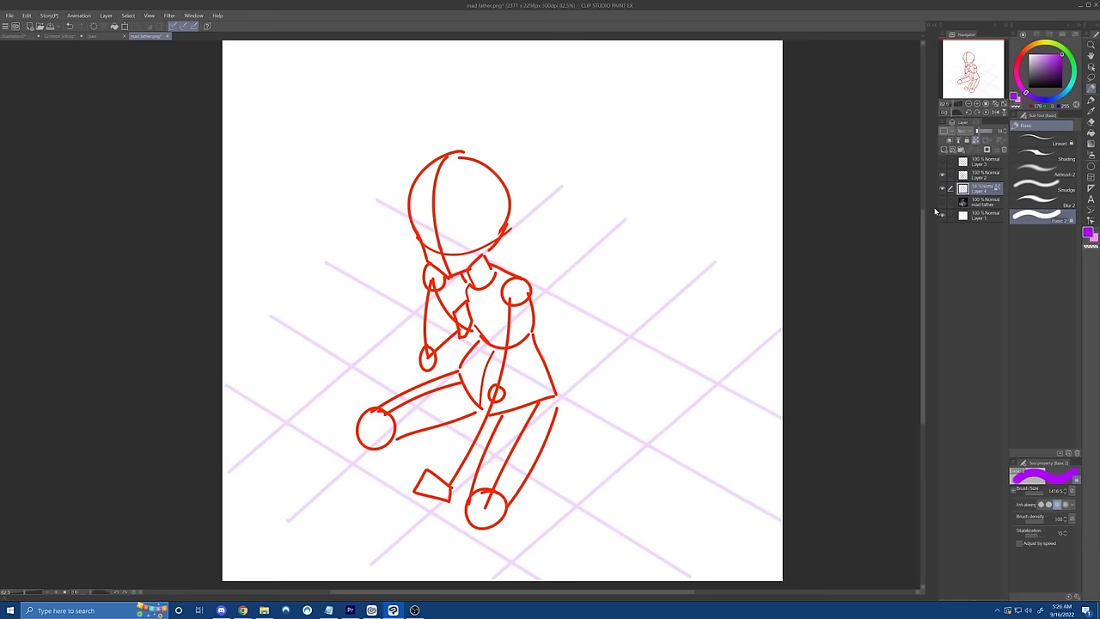
# Step: Set the Basic 2 brush to pure red and adjust its size for thick construction strokes
pyautogui.click(1062, 59)
pyautogui.click(1022, 56)
pyautogui.click(1063, 54)
pyautogui.moveTo(592, 268); pyautogui.dragTo(602, 269)
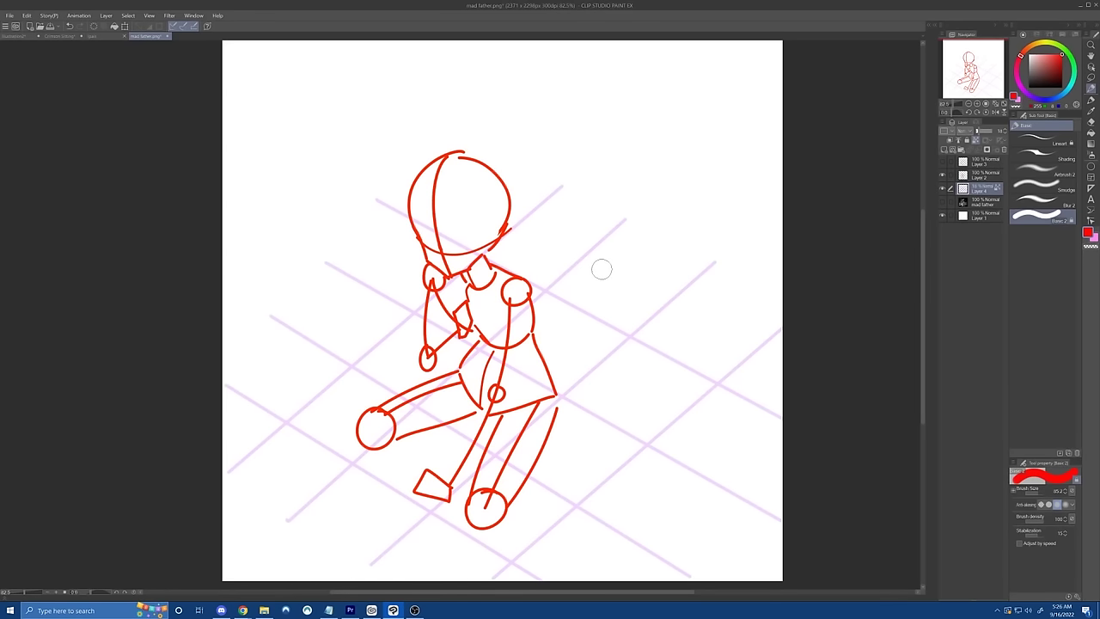
pyautogui.click(1043, 215)
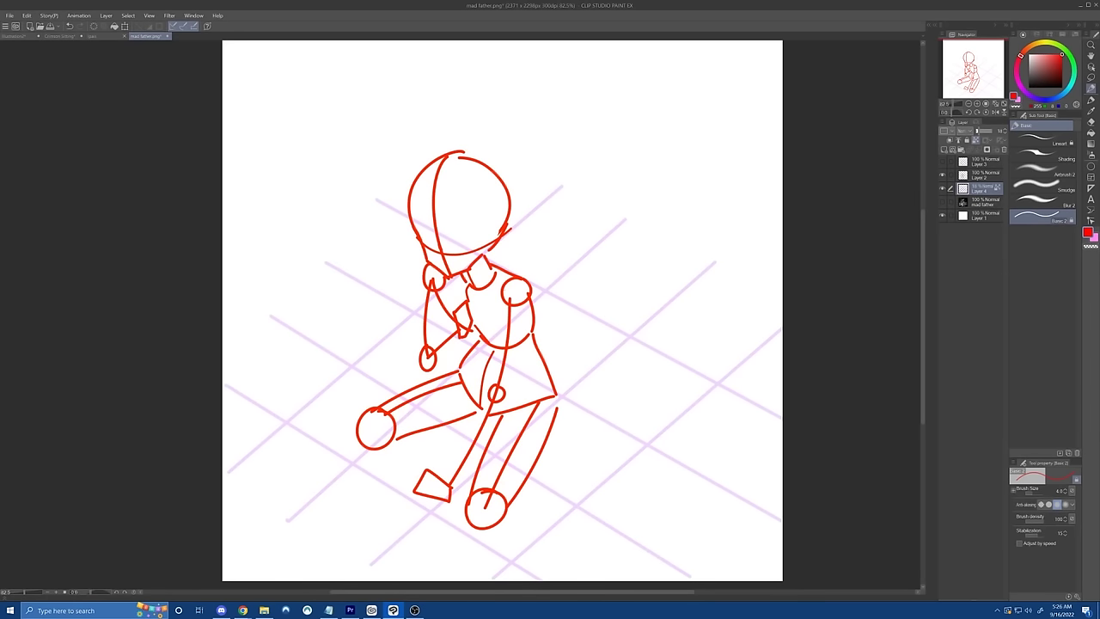
pyautogui.moveTo(608, 267); pyautogui.dragTo(615, 267)
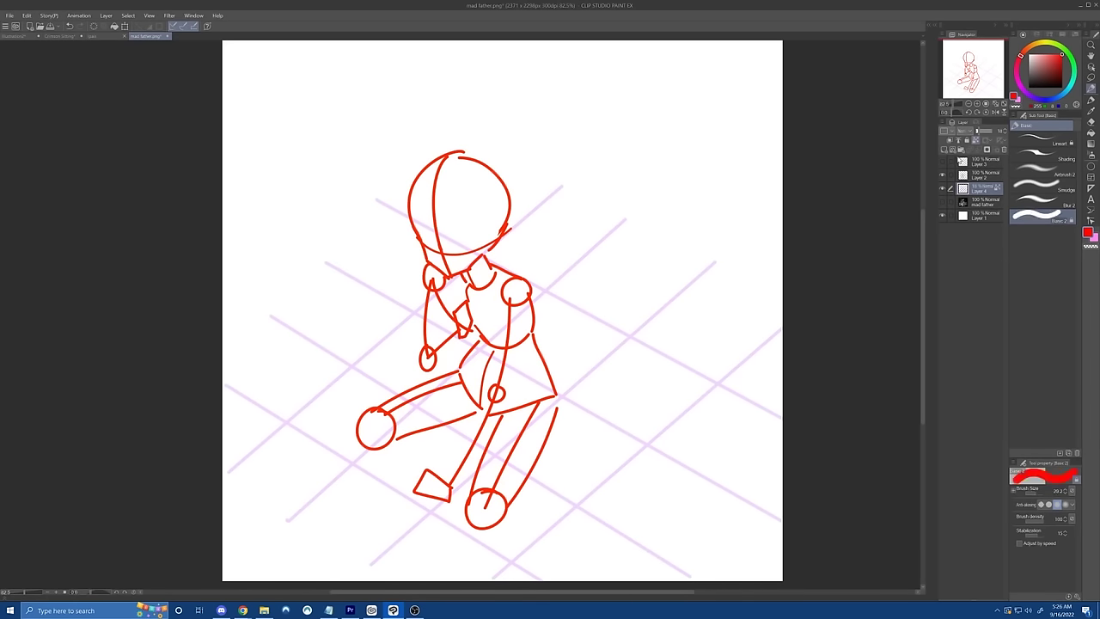
# Step: Add a new empty layer directly above the red figure shapes on Layer 2
pyautogui.click(966, 176)
pyautogui.press('Delete')
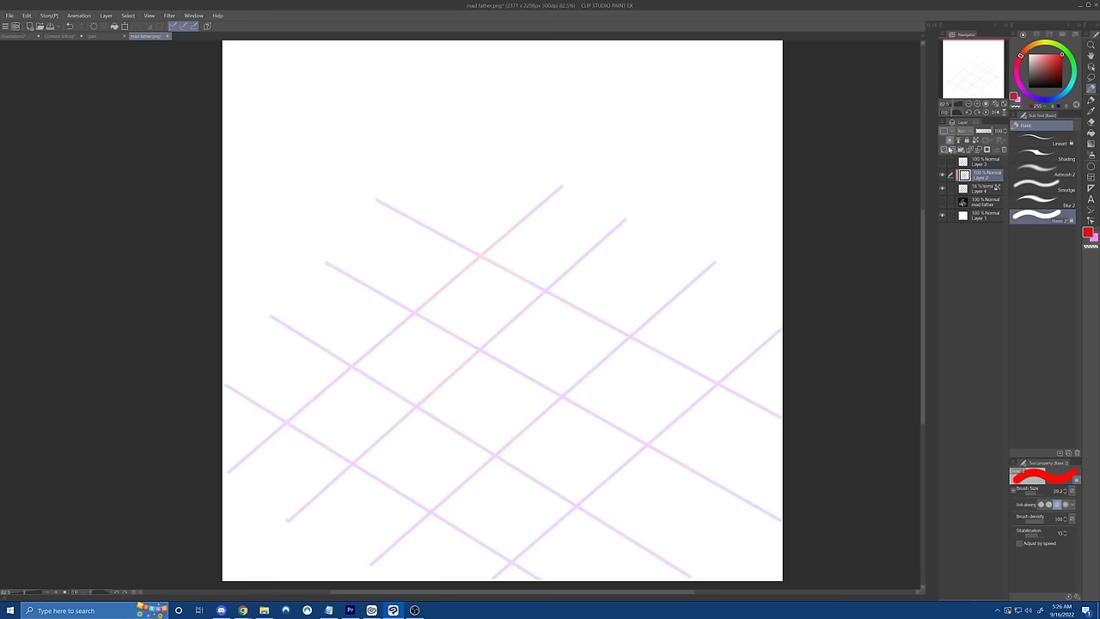
pyautogui.click(950, 141)
pyautogui.click(944, 149)
# Step: Draw a small tilted red oval beside the figure with two curved guidelines crossing inside it, using a thinner brush
pyautogui.moveTo(622, 242); pyautogui.dragTo(682, 268)
pyautogui.press('[')
pyautogui.press('[')
pyautogui.hotkey('ctrl', 'z')
pyautogui.moveTo(619, 238); pyautogui.dragTo(693, 264)
pyautogui.moveTo(621, 243)
pyautogui.mouseDown()
pyautogui.moveTo(652, 308)
pyautogui.moveTo(688, 303)
pyautogui.moveTo(693, 263)
pyautogui.moveTo(651, 251)
pyautogui.moveTo(653, 303)
pyautogui.mouseUp()
pyautogui.hotkey('ctrl', 'z')
pyautogui.moveTo(653, 241)
pyautogui.mouseDown()
pyautogui.moveTo(646, 279)
pyautogui.moveTo(689, 291)
pyautogui.mouseUp()
pyautogui.hotkey('ctrl', 'z')
pyautogui.moveTo(621, 263); pyautogui.dragTo(688, 287)
pyautogui.hotkey('ctrl', 'z')
pyautogui.moveTo(621, 262); pyautogui.dragTo(689, 287)
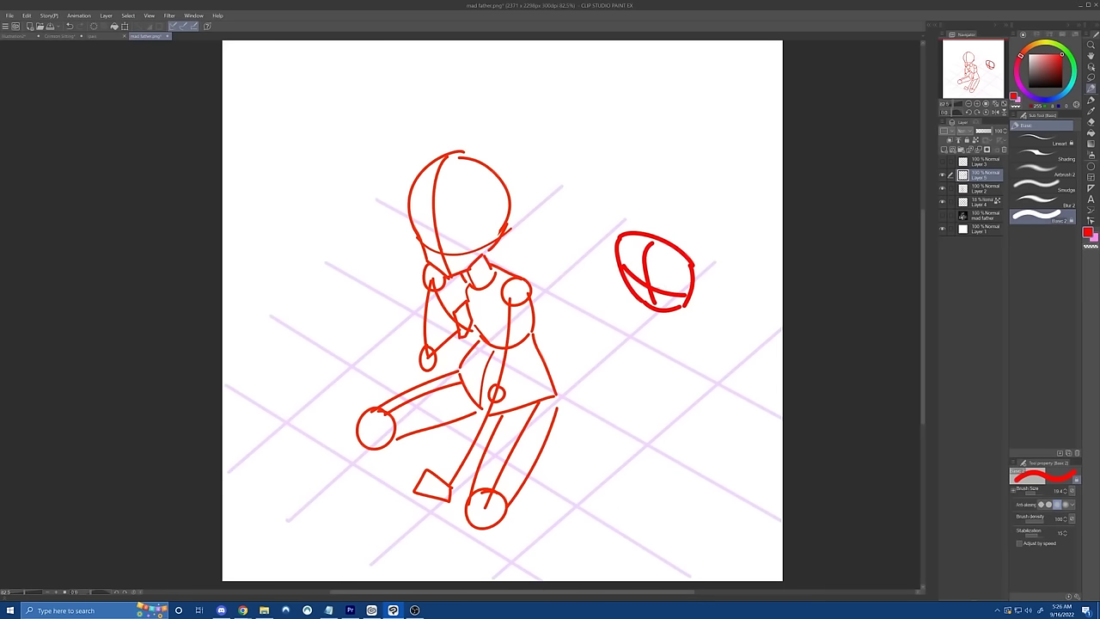
# Step: Draw a tilted pelvis-like shape below the oval and try long strokes that follow the floor grid's directions
pyautogui.moveTo(608, 229)
pyautogui.mouseDown()
pyautogui.moveTo(599, 251)
pyautogui.moveTo(612, 226)
pyautogui.mouseUp()
pyautogui.hotkey('ctrl', 'z')
pyautogui.moveTo(662, 397)
pyautogui.mouseDown()
pyautogui.moveTo(703, 370)
pyautogui.moveTo(522, 539)
pyautogui.moveTo(458, 581)
pyautogui.mouseUp()
pyautogui.hotkey('ctrl', 'z')
pyautogui.moveTo(514, 554); pyautogui.dragTo(784, 320)
pyautogui.moveTo(513, 314); pyautogui.dragTo(784, 478)
pyautogui.hotkey('ctrl', 'z')
pyautogui.hotkey('ctrl', 'z')
pyautogui.moveTo(637, 326)
pyautogui.mouseDown()
pyautogui.moveTo(693, 333)
pyautogui.moveTo(652, 327)
pyautogui.moveTo(617, 356)
pyautogui.moveTo(643, 401)
pyautogui.moveTo(705, 378)
pyautogui.moveTo(694, 343)
pyautogui.moveTo(641, 395)
pyautogui.mouseUp()
pyautogui.hotkey('ctrl', 'z')
pyautogui.moveTo(587, 166)
pyautogui.mouseDown()
pyautogui.moveTo(654, 305)
pyautogui.moveTo(554, 547)
pyautogui.mouseUp()
pyautogui.hotkey('ctrl', 'z')
pyautogui.moveTo(660, 352)
pyautogui.mouseDown()
pyautogui.moveTo(646, 375)
pyautogui.moveTo(657, 382)
pyautogui.moveTo(640, 353)
pyautogui.moveTo(533, 275)
pyautogui.mouseUp()
pyautogui.hotkey('ctrl', 'z')
pyautogui.hotkey('ctrl', 'z')
pyautogui.moveTo(636, 306); pyautogui.dragTo(528, 409)
pyautogui.hotkey('ctrl', 'z')
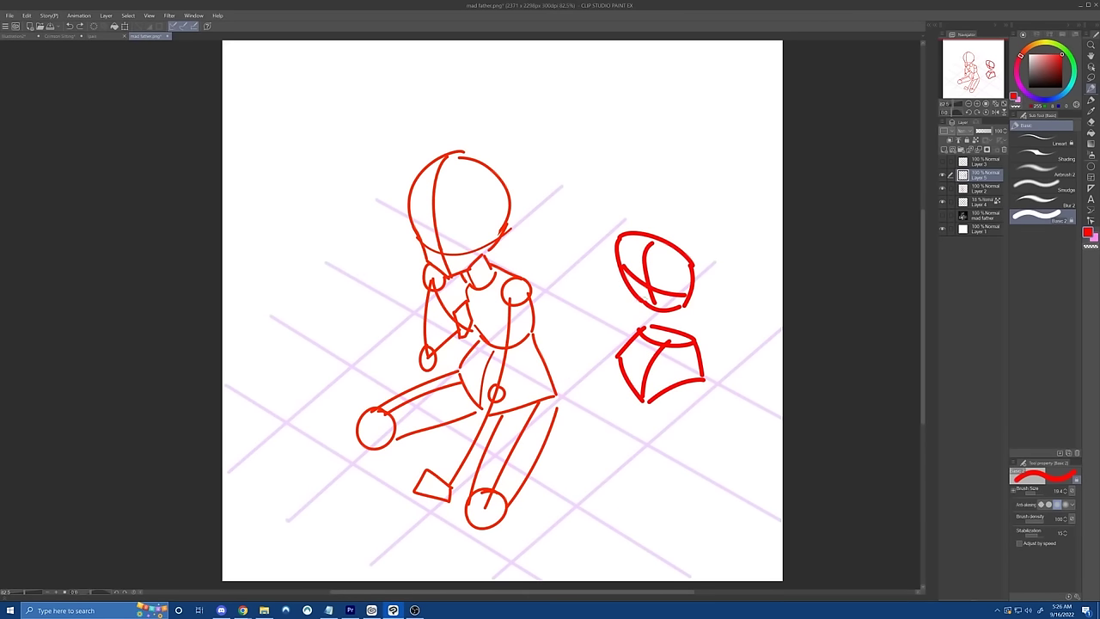
# Step: Try diagonal perspective strokes through the tilted oval, and undo them together with the oval and pelvis shape
pyautogui.moveTo(648, 287); pyautogui.dragTo(513, 402)
pyautogui.moveTo(631, 342); pyautogui.dragTo(537, 260)
pyautogui.hotkey('ctrl', 'z')
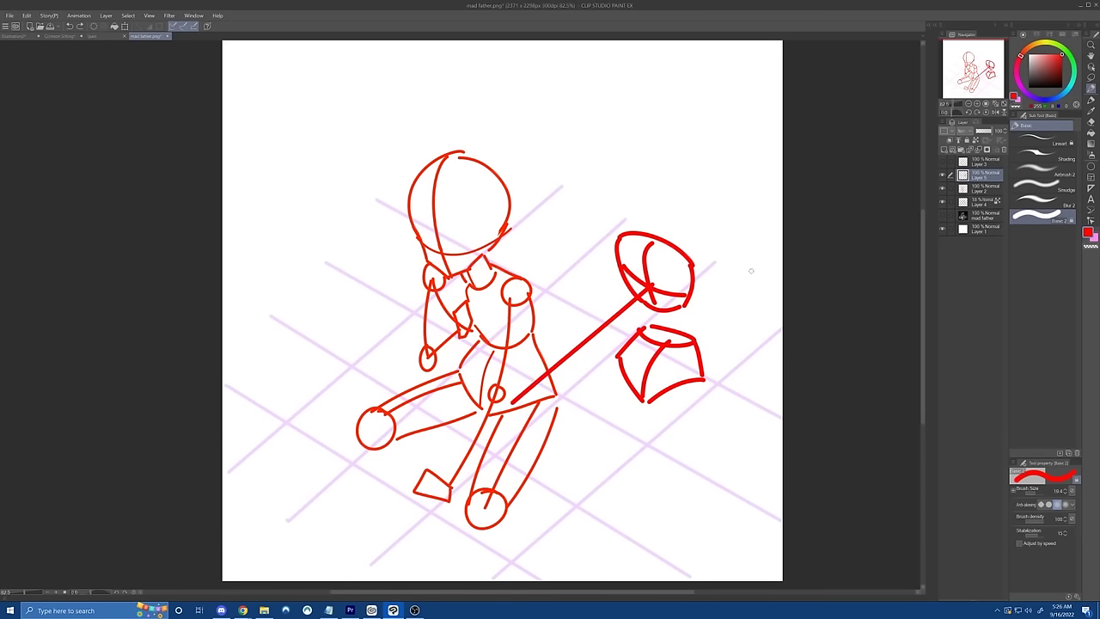
pyautogui.hotkey('ctrl', 'z')
pyautogui.moveTo(655, 301); pyautogui.dragTo(585, 201)
pyautogui.hotkey('ctrl', 'z')
pyautogui.hotkey('ctrl', 'z')
pyautogui.hotkey('ctrl', 'z')
pyautogui.hotkey('ctrl', 'z')
pyautogui.hotkey('ctrl', 'z')
pyautogui.hotkey('ctrl', 'z')
pyautogui.hotkey('ctrl', 'z')
pyautogui.hotkey('ctrl', 'z')
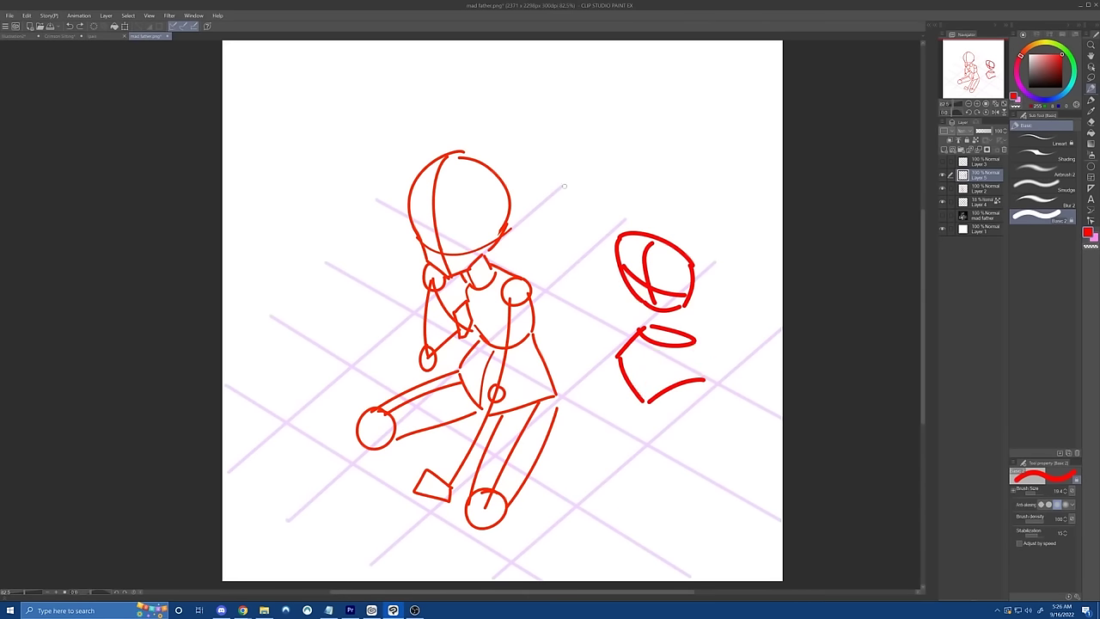
pyautogui.hotkey('ctrl', 'z')
# Step: Draw a vertical centre curve and a low horizontal eye curve on a round red head ball beside the figure
pyautogui.moveTo(645, 183)
pyautogui.mouseDown()
pyautogui.moveTo(670, 261)
pyautogui.moveTo(633, 182)
pyautogui.moveTo(655, 261)
pyautogui.mouseUp()
pyautogui.hotkey('ctrl', 'z')
pyautogui.moveTo(650, 180); pyautogui.dragTo(638, 260)
pyautogui.moveTo(617, 222)
pyautogui.mouseDown()
pyautogui.moveTo(626, 250)
pyautogui.moveTo(701, 227)
pyautogui.mouseUp()
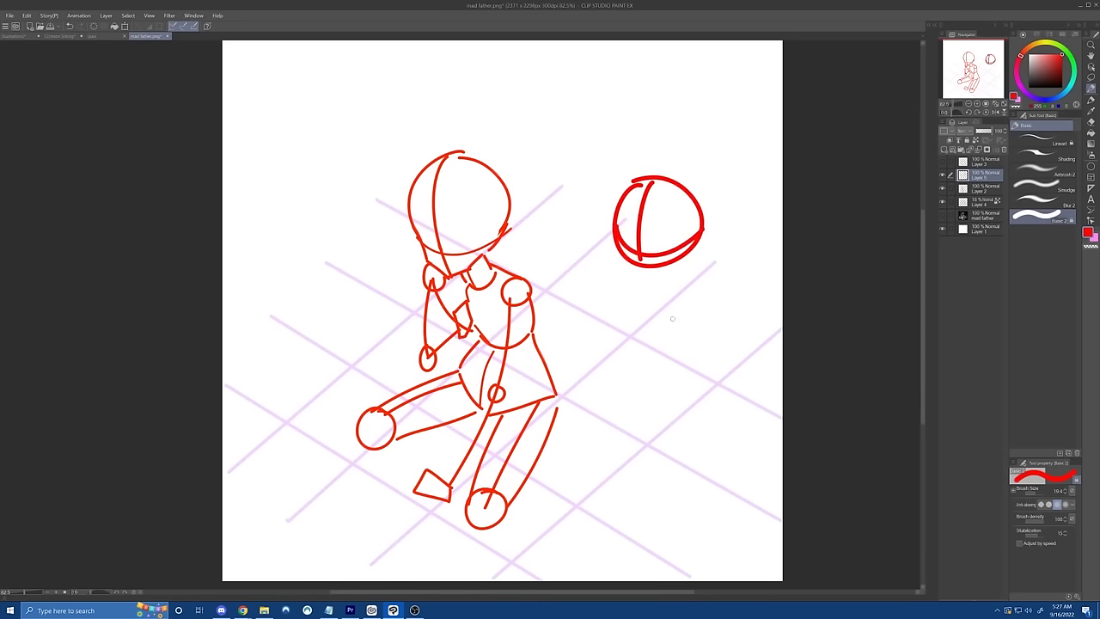
# Step: Try diagonal strokes parallel to the floor grid, and undo them along with the round head ball
pyautogui.moveTo(659, 346); pyautogui.dragTo(559, 435)
pyautogui.moveTo(724, 311); pyautogui.dragTo(487, 511)
pyautogui.moveTo(729, 347); pyautogui.dragTo(535, 465)
pyautogui.hotkey('ctrl', 'z')
pyautogui.hotkey('ctrl', 'z')
pyautogui.hotkey('ctrl', 'z')
pyautogui.hotkey('ctrl', 'z')
pyautogui.hotkey('ctrl', 'z')
pyautogui.hotkey('ctrl', 'z')
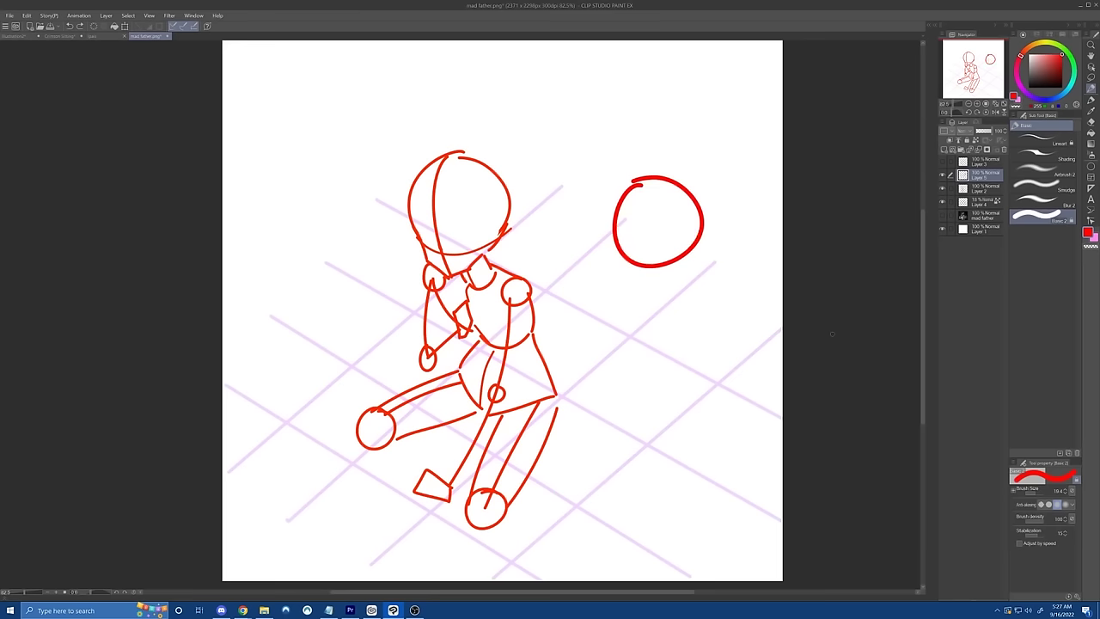
pyautogui.hotkey('ctrl', 'z')
pyautogui.hotkey('ctrl', 'z')
pyautogui.hotkey('ctrl', 'z')
pyautogui.hotkey('ctrl', 'z')
pyautogui.hotkey('ctrl', 'z')
pyautogui.moveTo(750, 342); pyautogui.dragTo(469, 580)
pyautogui.hotkey('ctrl', 'z')
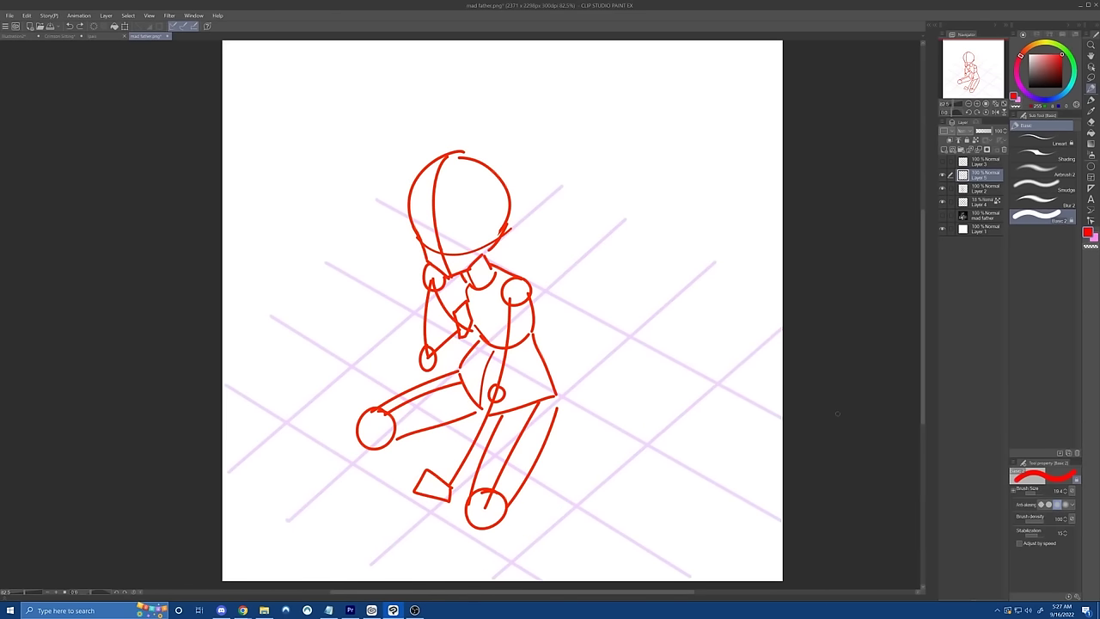
# Step: Hide the floor grid and the empty Layer 5, and show Layer 3's blue guides over the Layer 2 figure
pyautogui.click(986, 162)
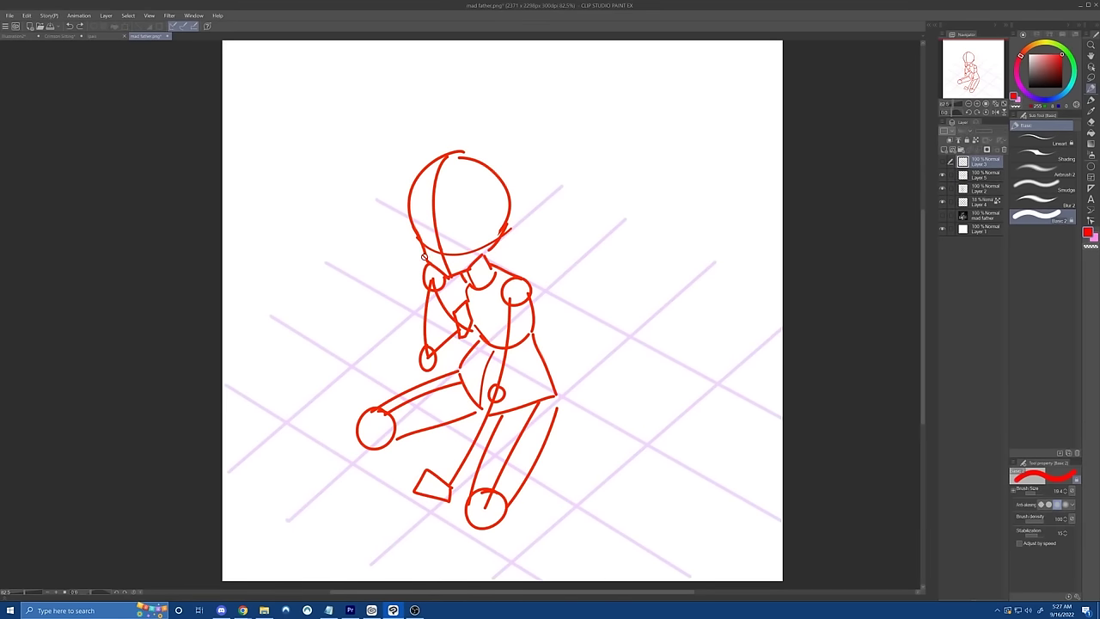
pyautogui.click(943, 175)
pyautogui.click(942, 188)
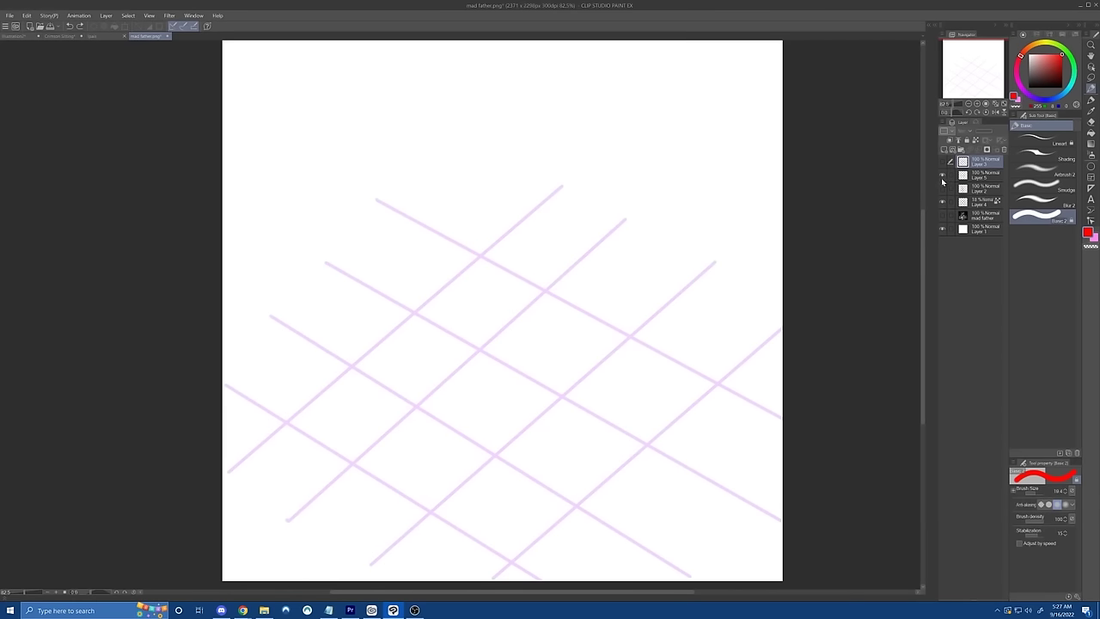
pyautogui.click(942, 175)
pyautogui.click(942, 187)
pyautogui.click(943, 201)
pyautogui.click(942, 175)
pyautogui.click(942, 188)
pyautogui.click(942, 188)
pyautogui.click(942, 200)
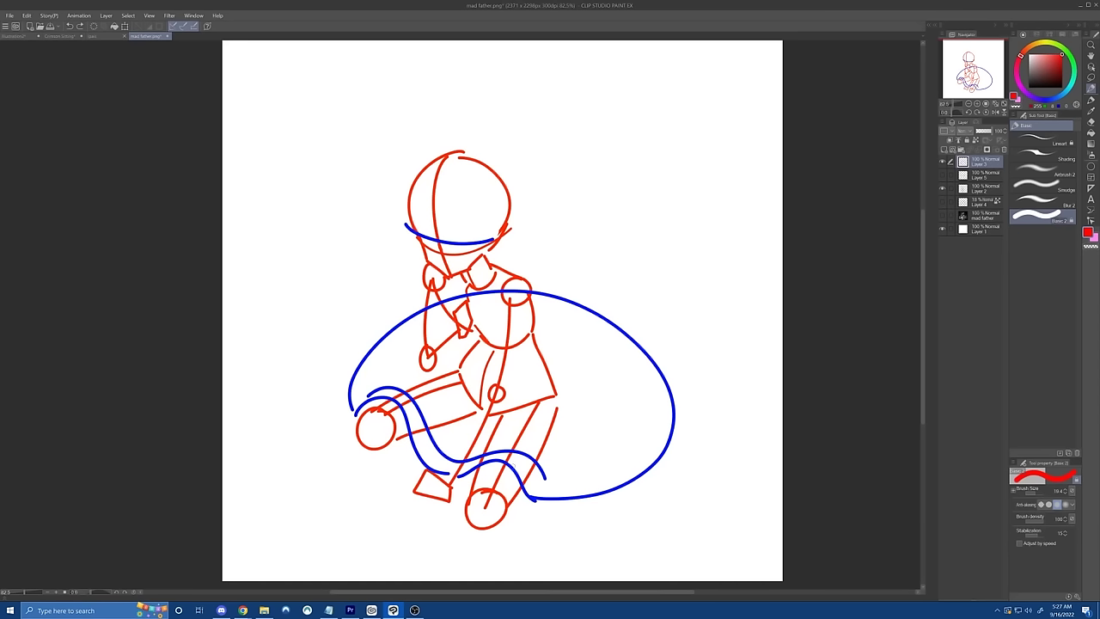
# Step: Show the mad father painting in place of the red figure and compare it with Layer 3's blue guides on and off
pyautogui.click(943, 189)
pyautogui.click(943, 163)
pyautogui.click(943, 215)
pyautogui.click(979, 214)
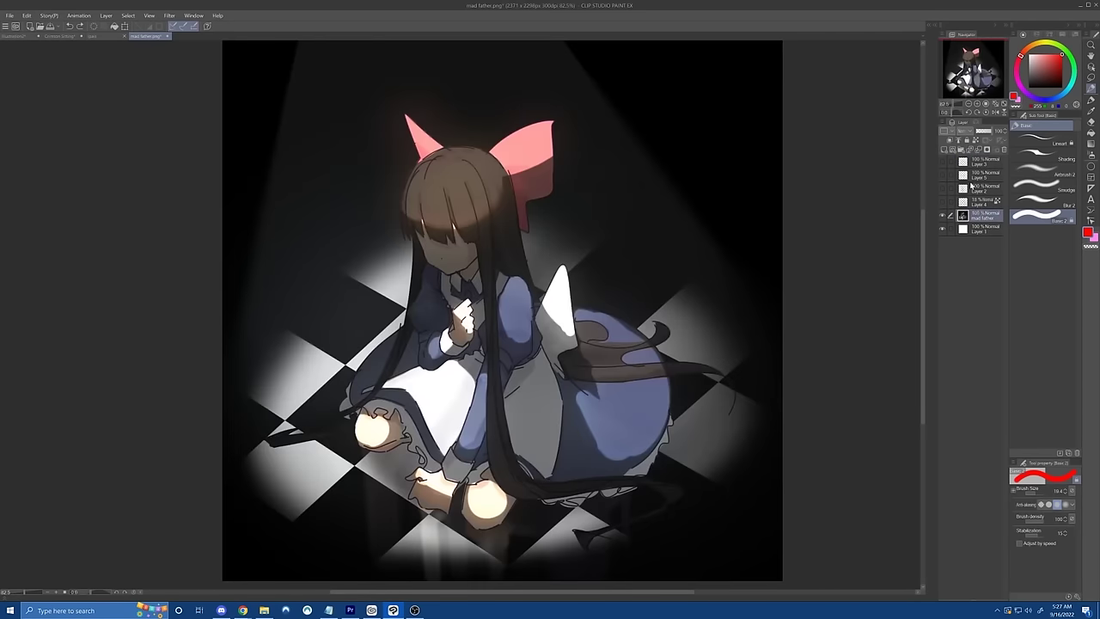
pyautogui.click(980, 162)
pyautogui.click(943, 161)
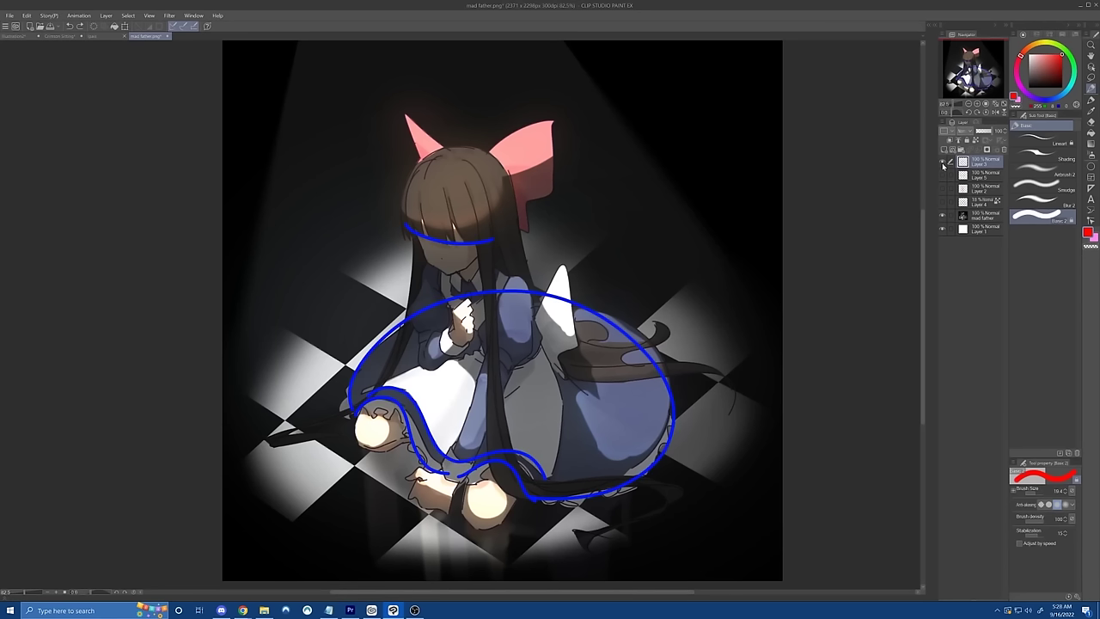
pyautogui.click(943, 163)
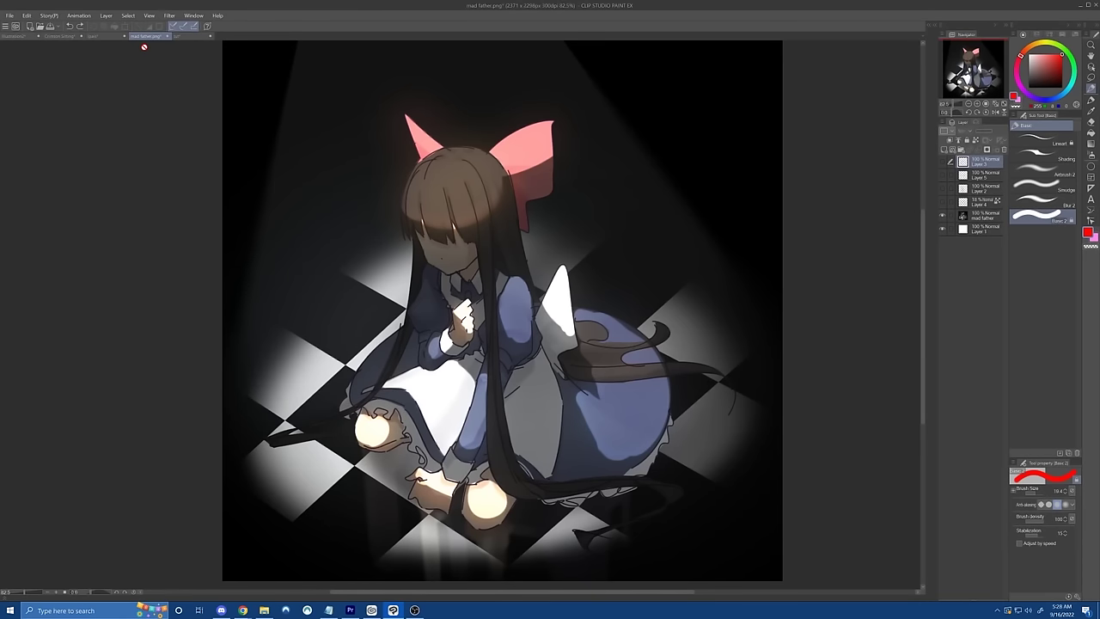
# Step: Check the standing skeleton document, return to mad father.png, and view the red figure, blue guides and floor grid without the painting
pyautogui.click(183, 36)
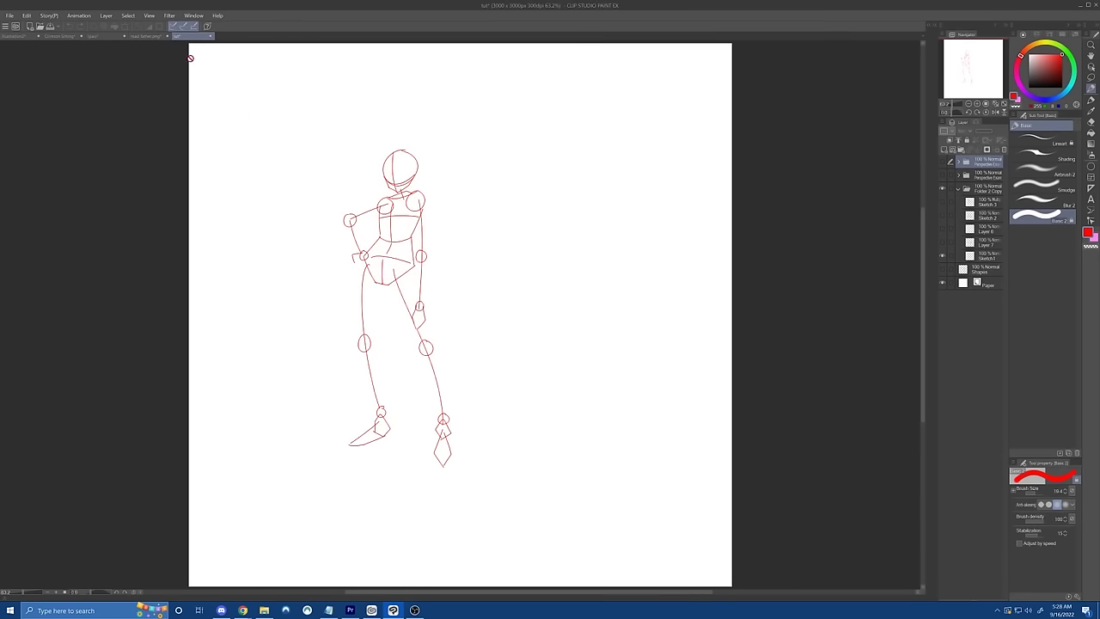
pyautogui.click(154, 36)
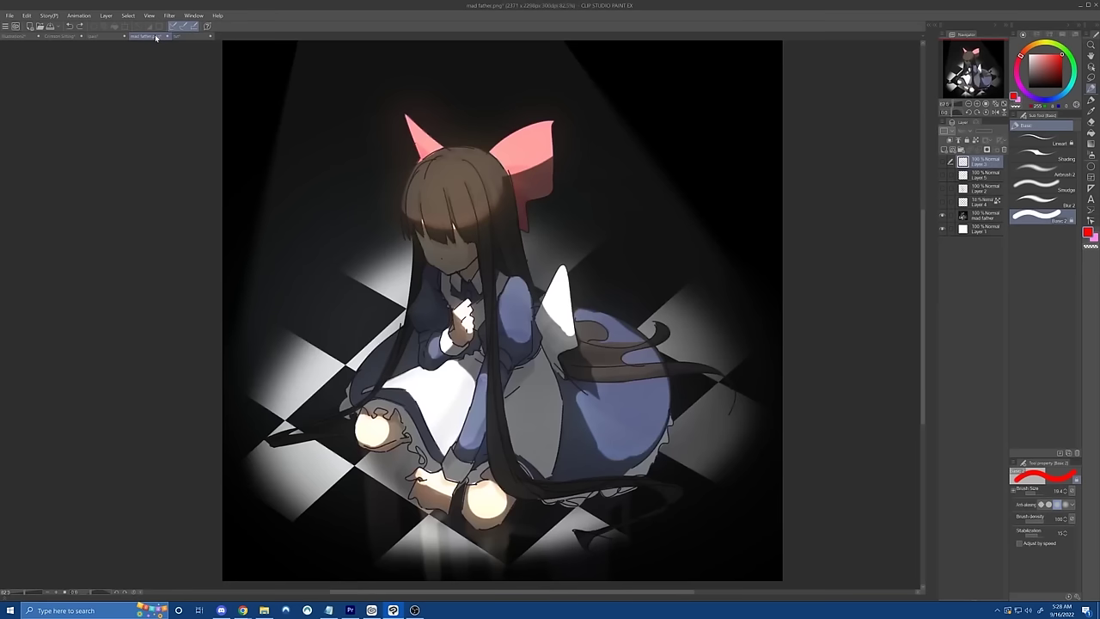
pyautogui.click(943, 215)
pyautogui.click(941, 188)
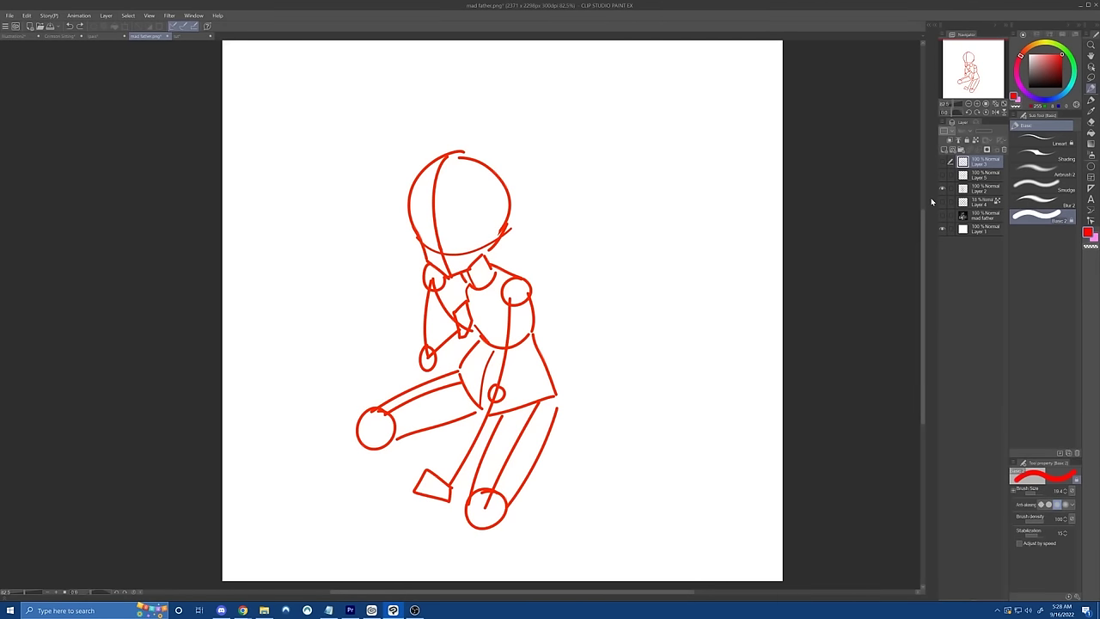
pyautogui.click(943, 175)
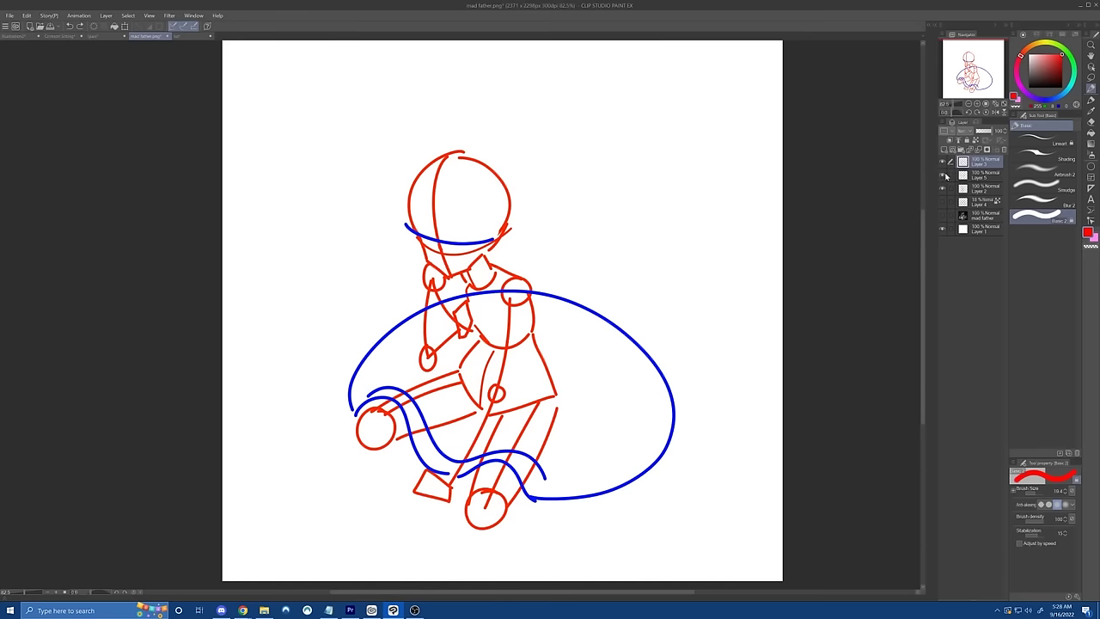
pyautogui.click(942, 202)
pyautogui.click(942, 215)
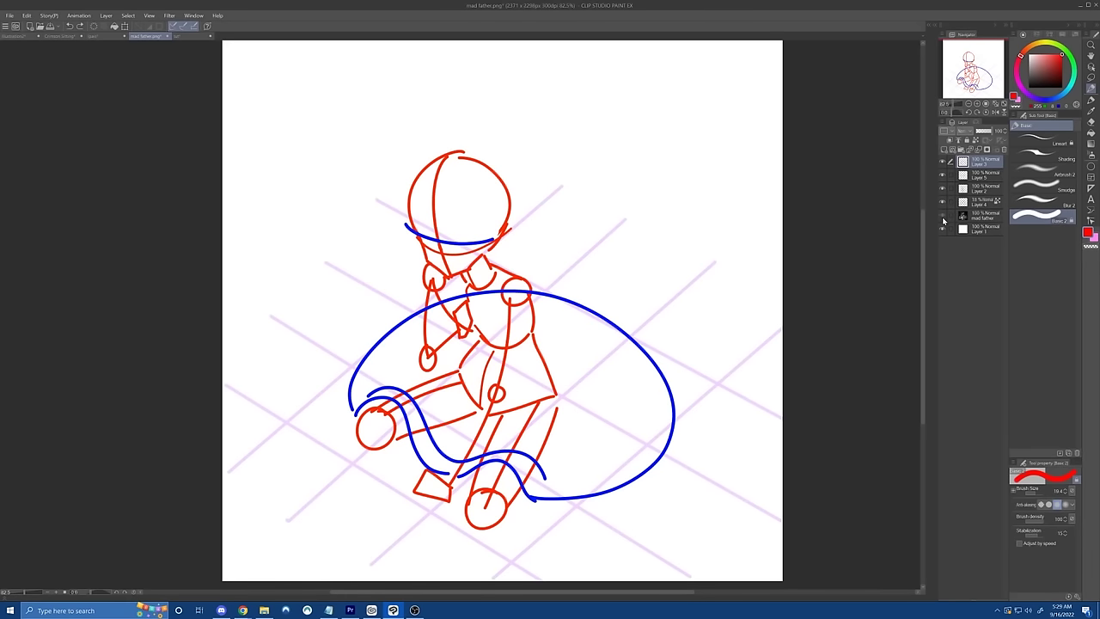
pyautogui.moveTo(942, 205); pyautogui.dragTo(942, 166)
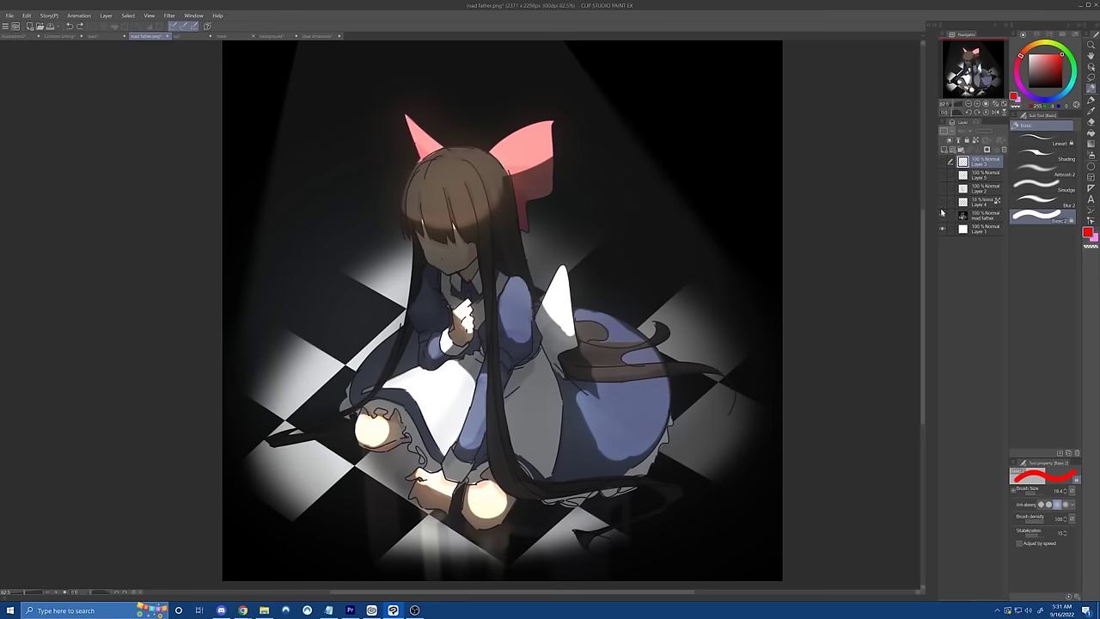
# Step: Hide the mad father painting, toggle the Layer 2 figure, and show the painting again
pyautogui.click(943, 215)
pyautogui.click(942, 189)
pyautogui.click(943, 190)
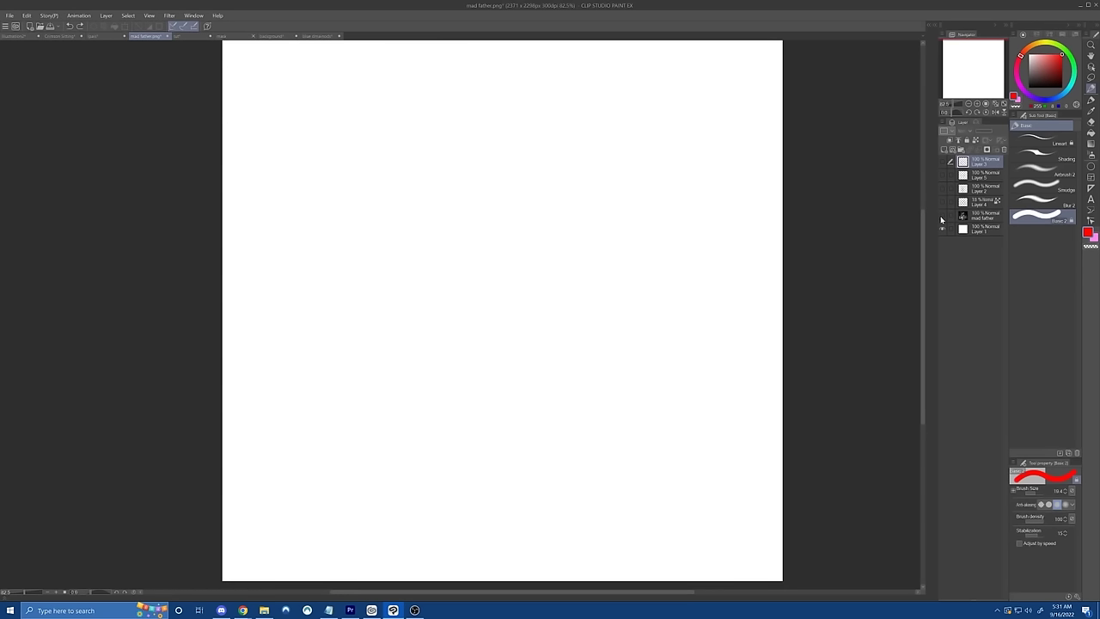
pyautogui.click(943, 216)
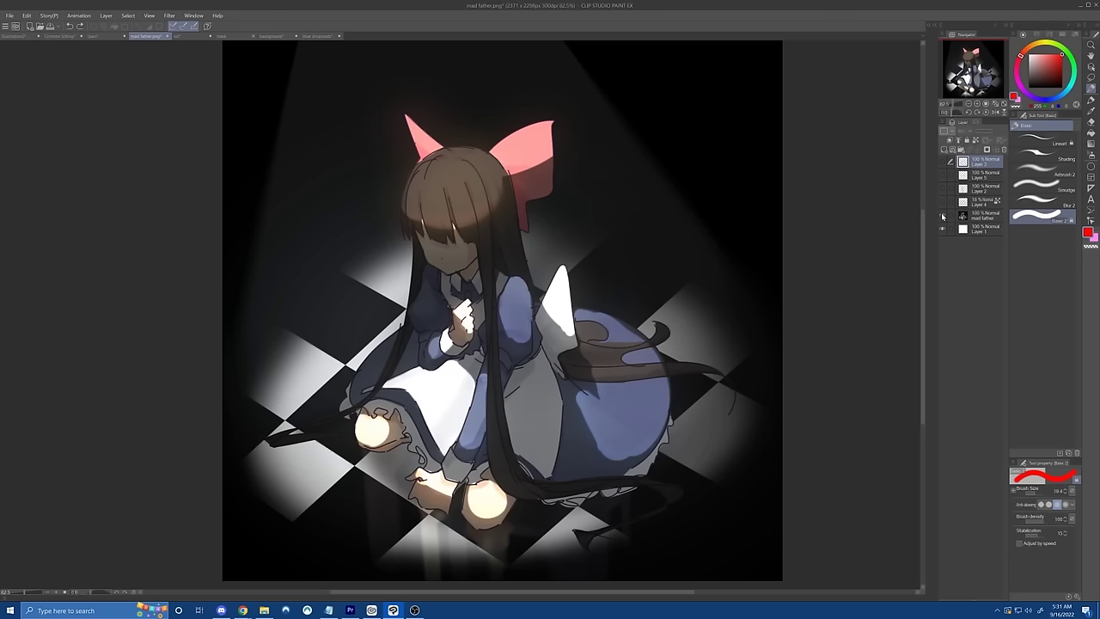